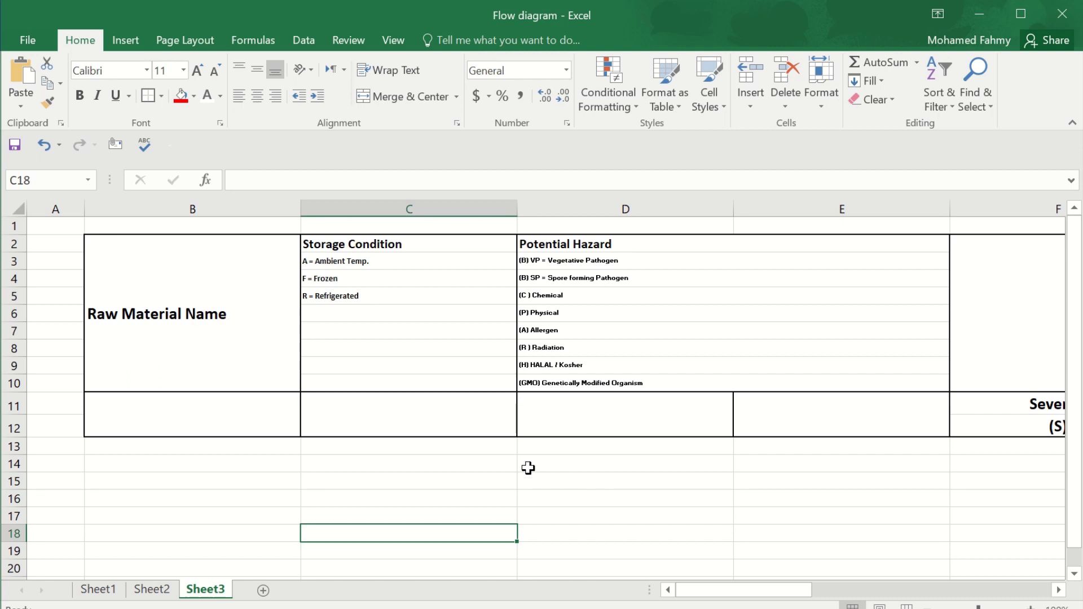
Step: Make rows 13–20 the same height as row 13
ctrl+scroll(528, 468, down, 1)
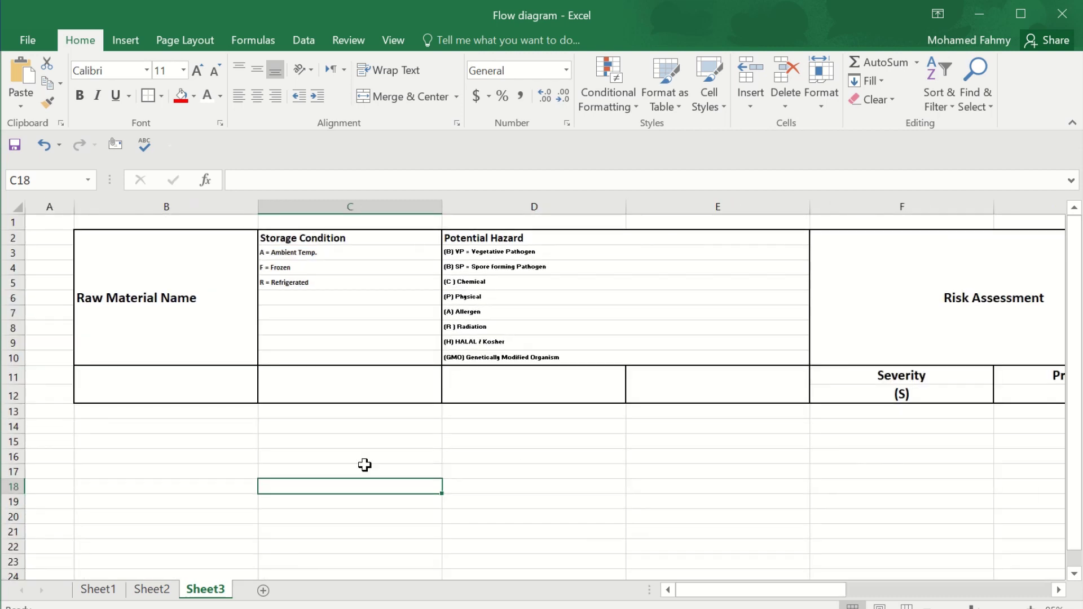
click(885, 412)
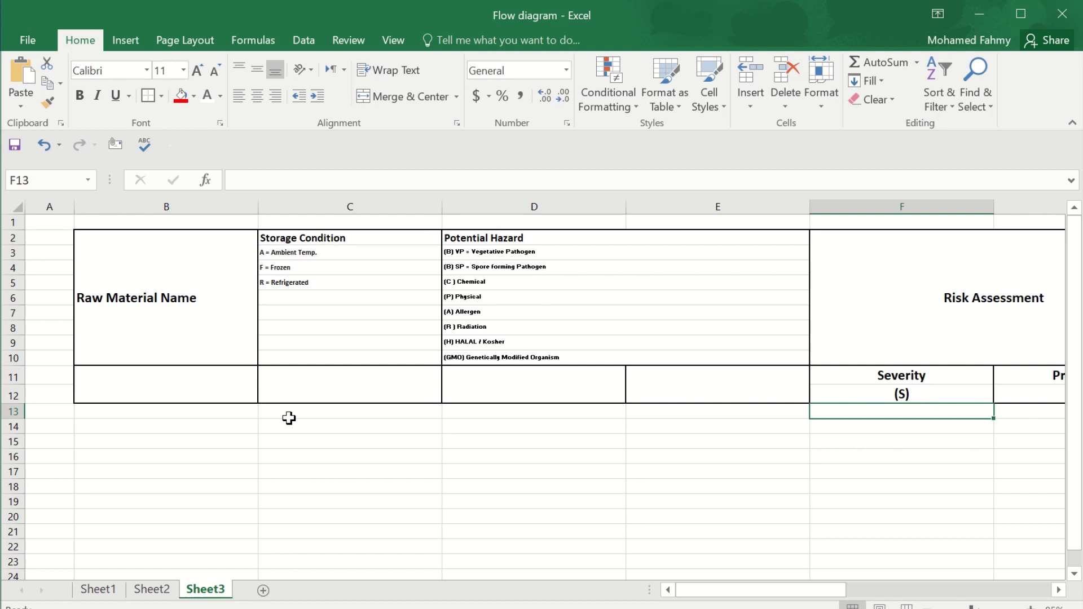
click(234, 413)
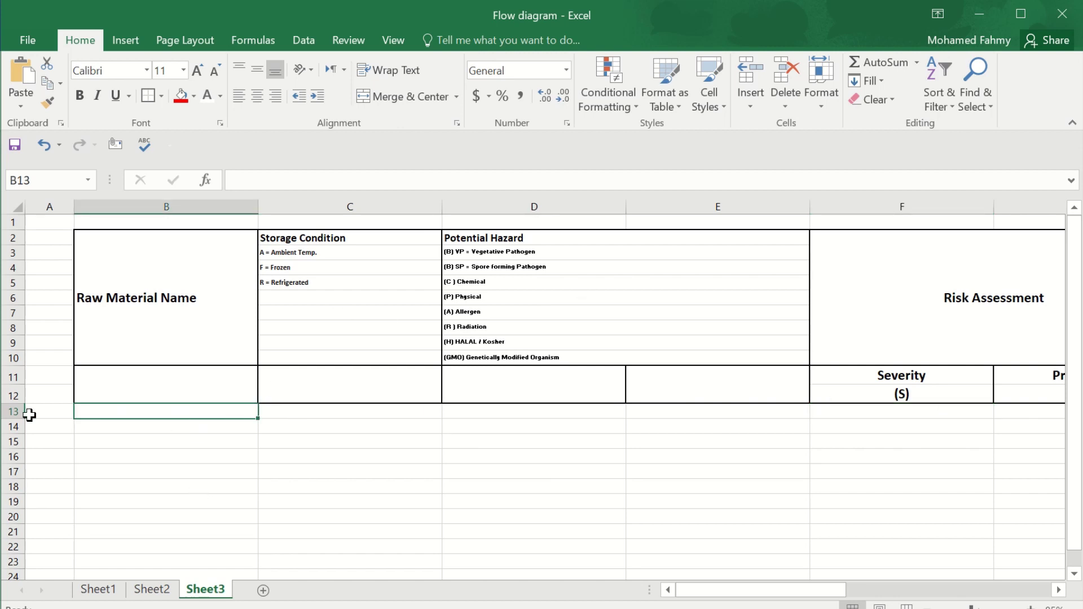
drag(12, 413, 14, 549)
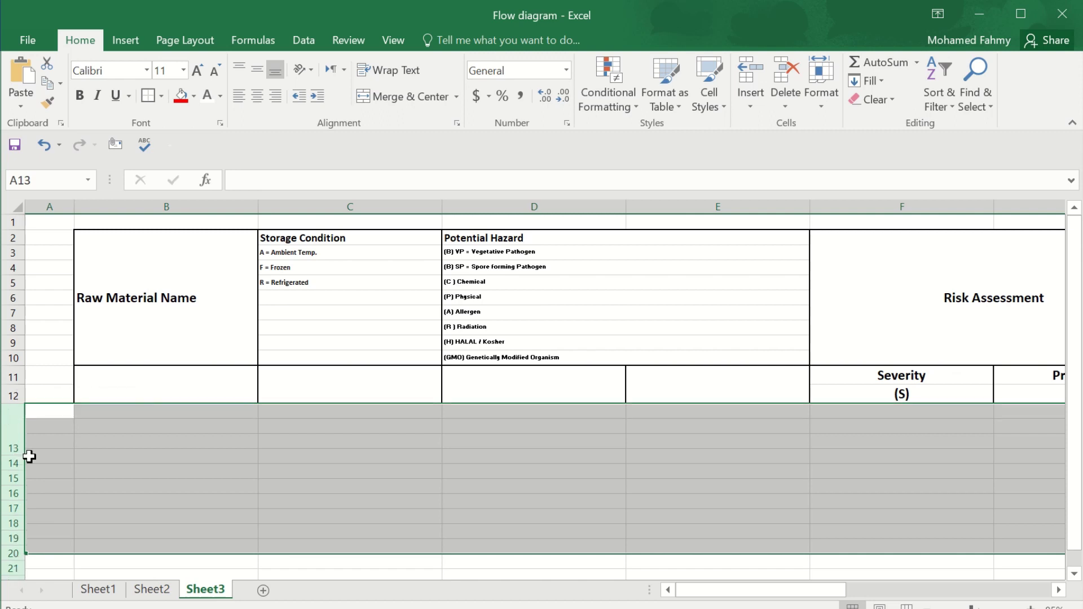
drag(29, 456, 29, 456)
Step: Give the range B13:L17 an outline border and then All Borders
click(135, 417)
drag(194, 441, 921, 449)
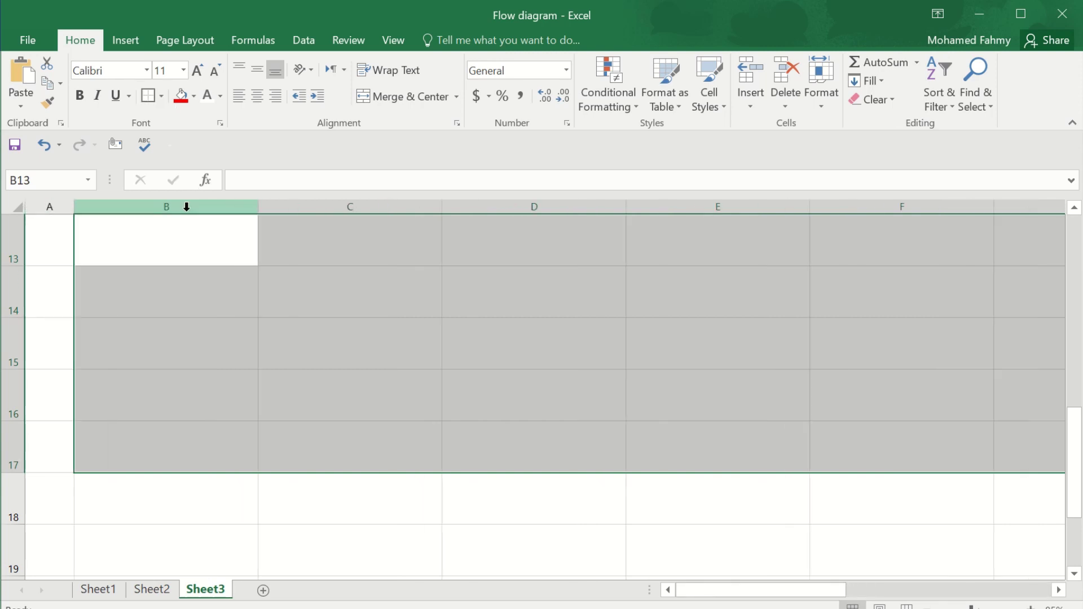
click(161, 96)
click(175, 269)
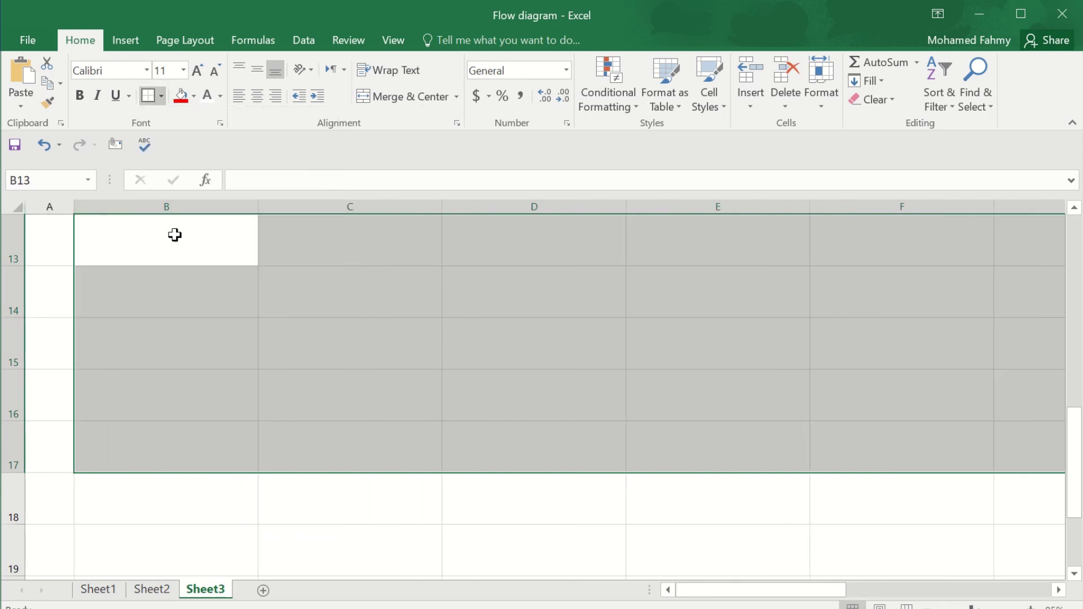
click(161, 96)
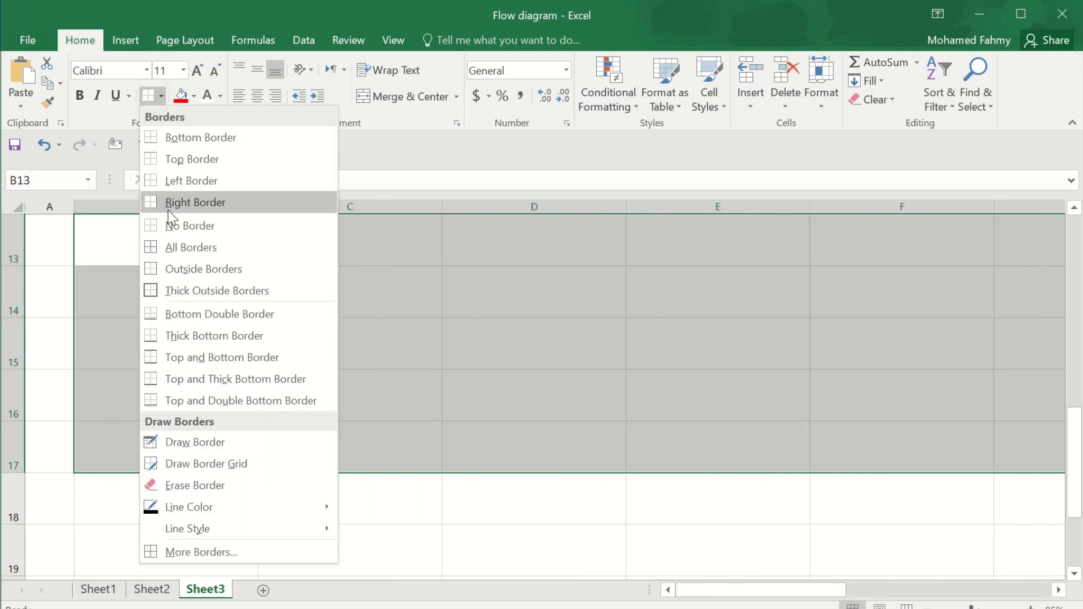
click(165, 248)
click(600, 374)
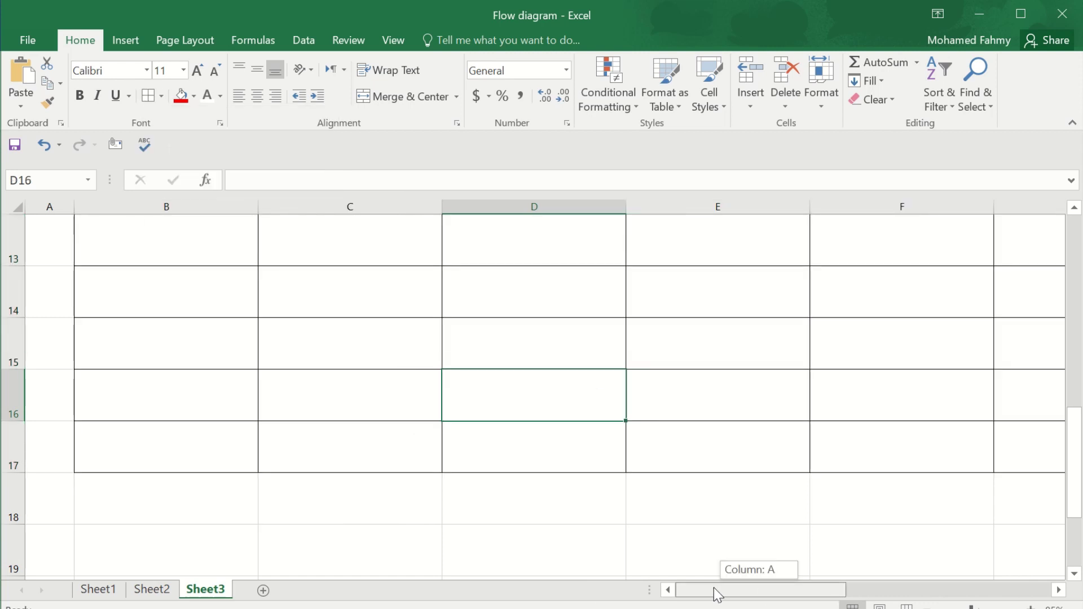
scroll(215, 500, up, 4)
Step: Enter 'Orange Fruit' as the first raw material in cell B13
click(162, 437)
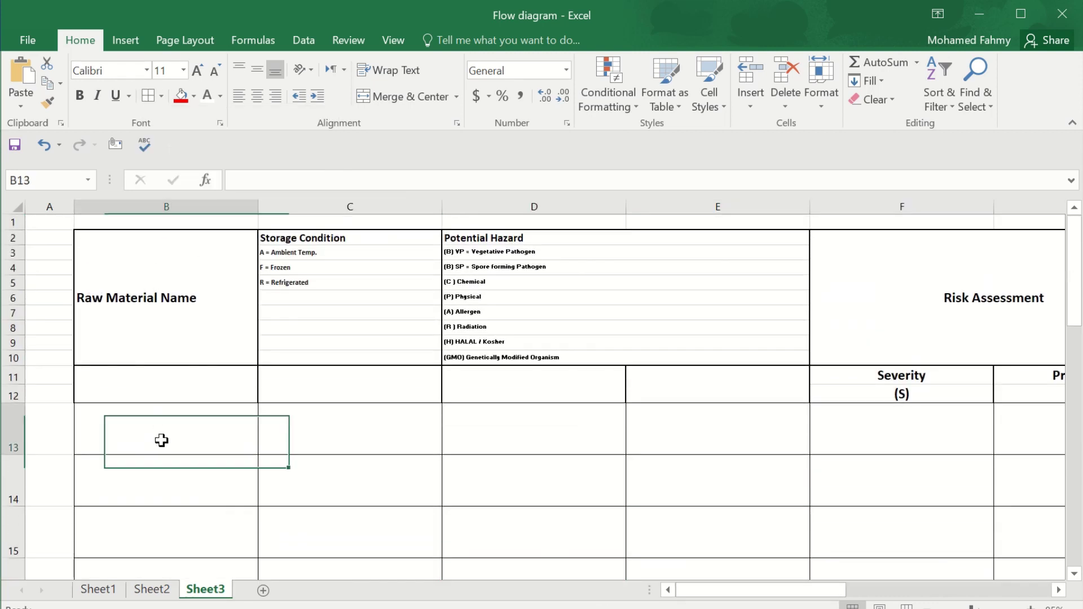
text(Ora)
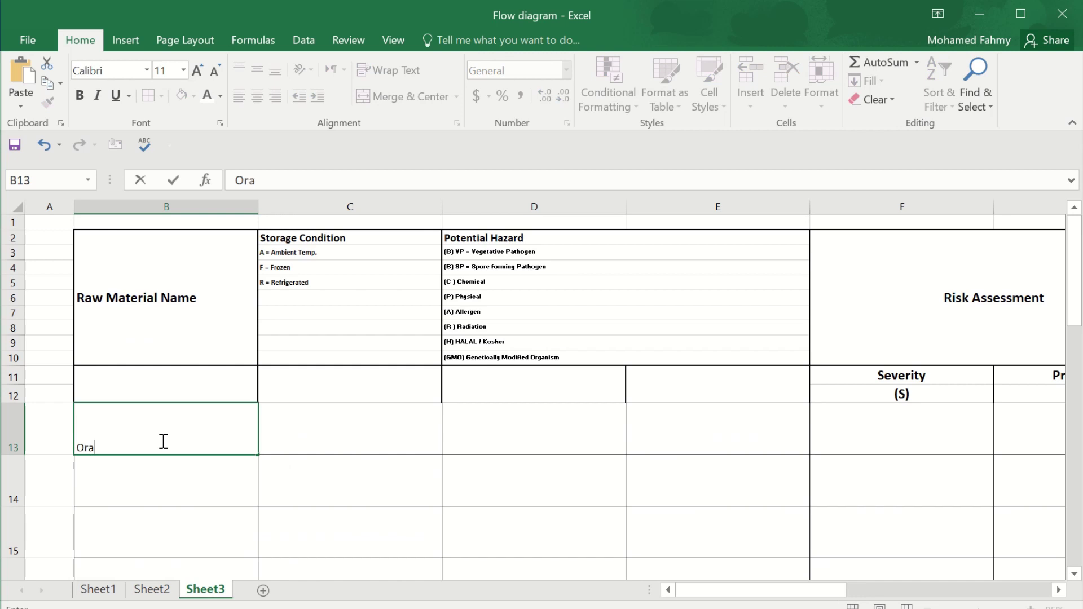
text(nge Fruit)
click(528, 500)
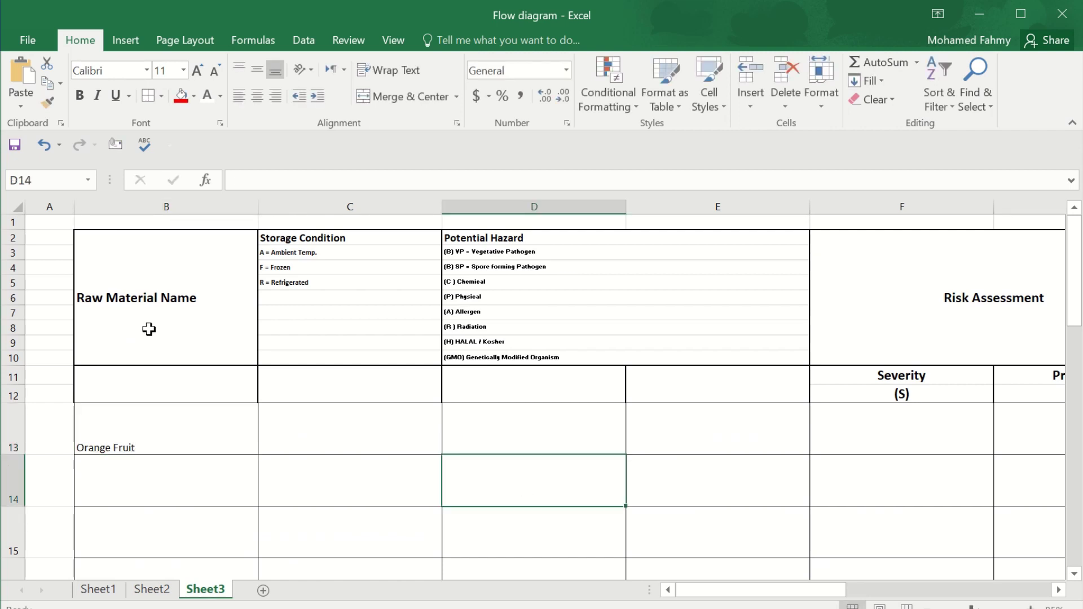
Step: Centre the Raw Material Name header, fill it light orange and enlarge it to 20
click(147, 329)
click(258, 96)
click(193, 96)
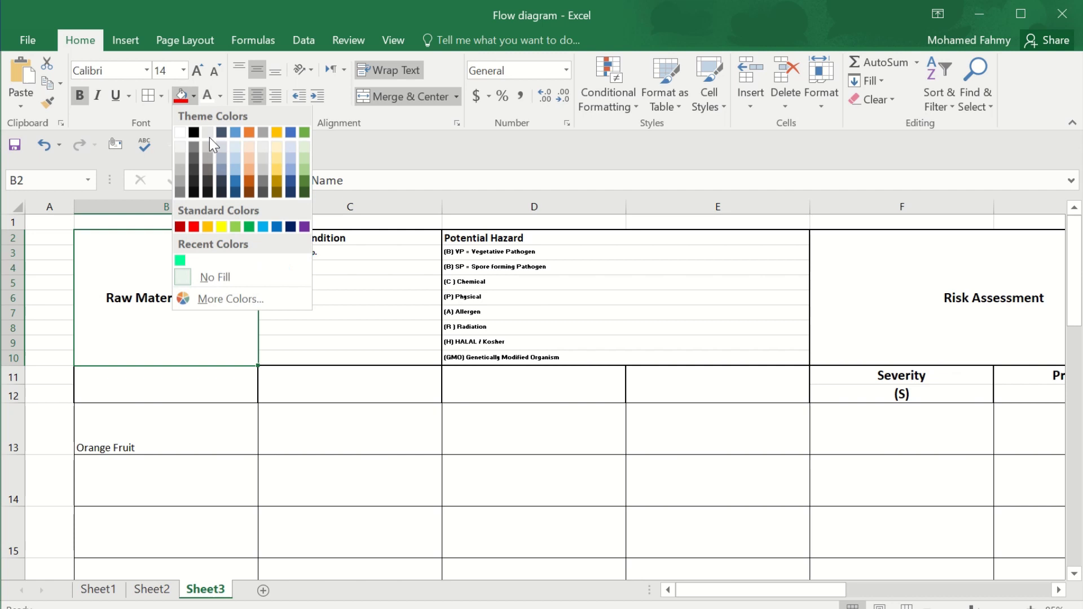
click(248, 173)
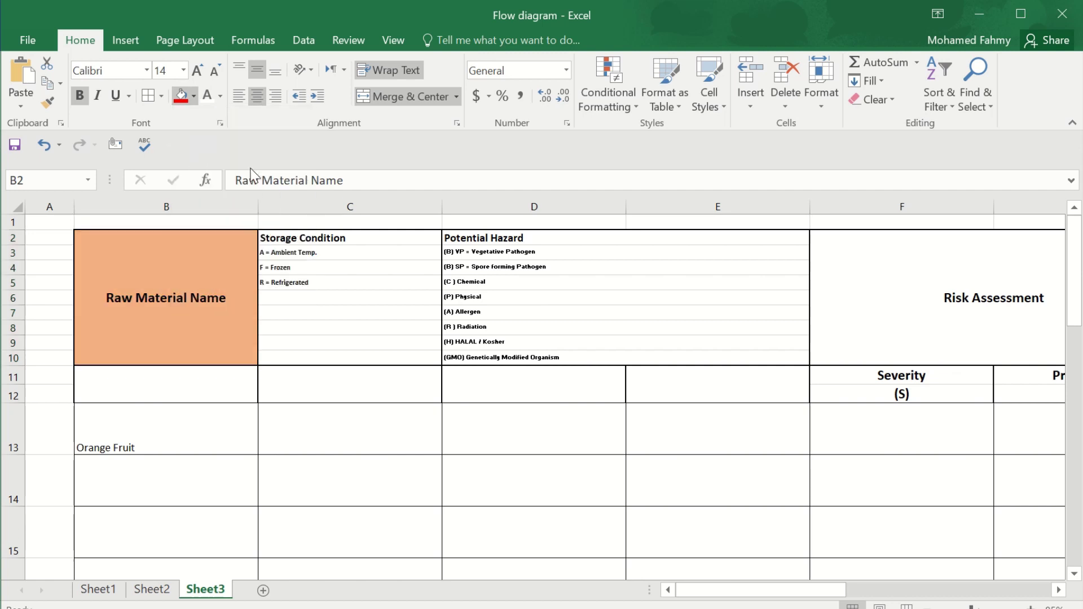
click(195, 70)
click(195, 71)
click(194, 70)
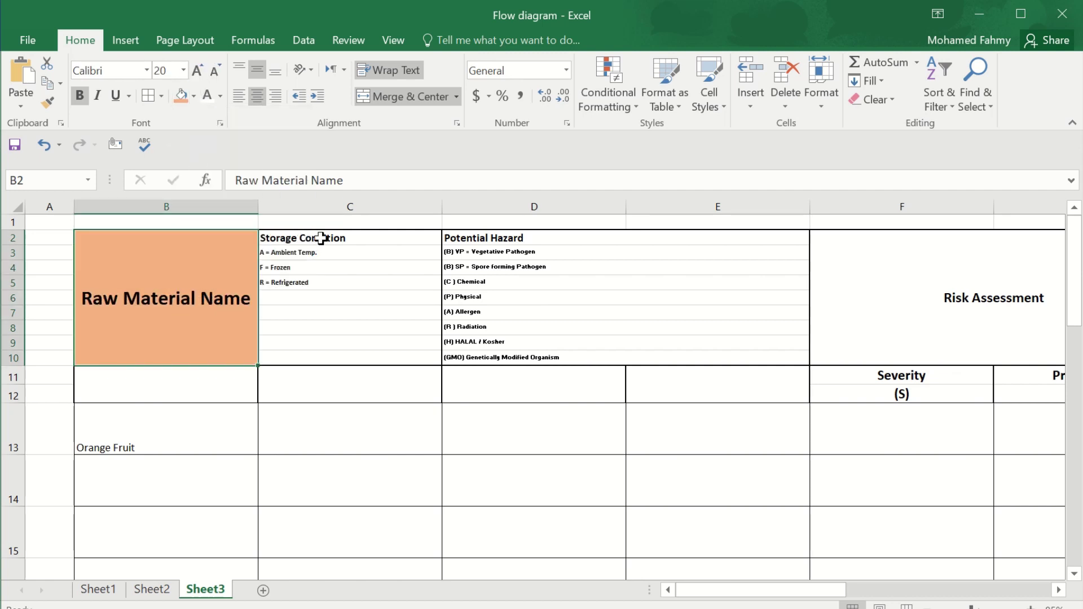
Step: Fill the Storage Condition block C2:C5 light blue and enlarge its text
drag(320, 238, 329, 275)
click(193, 94)
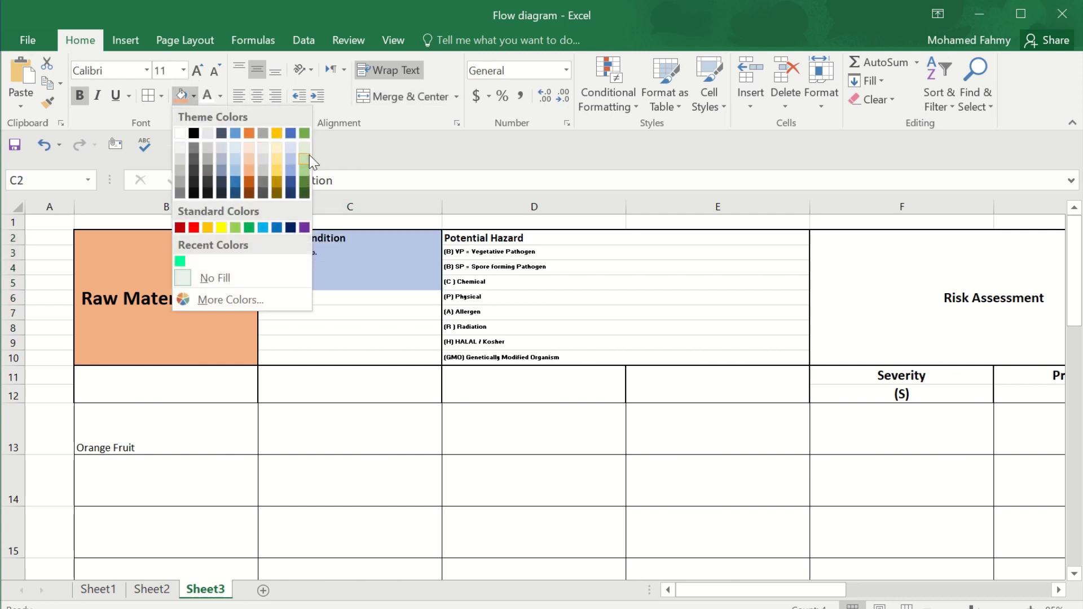
click(293, 146)
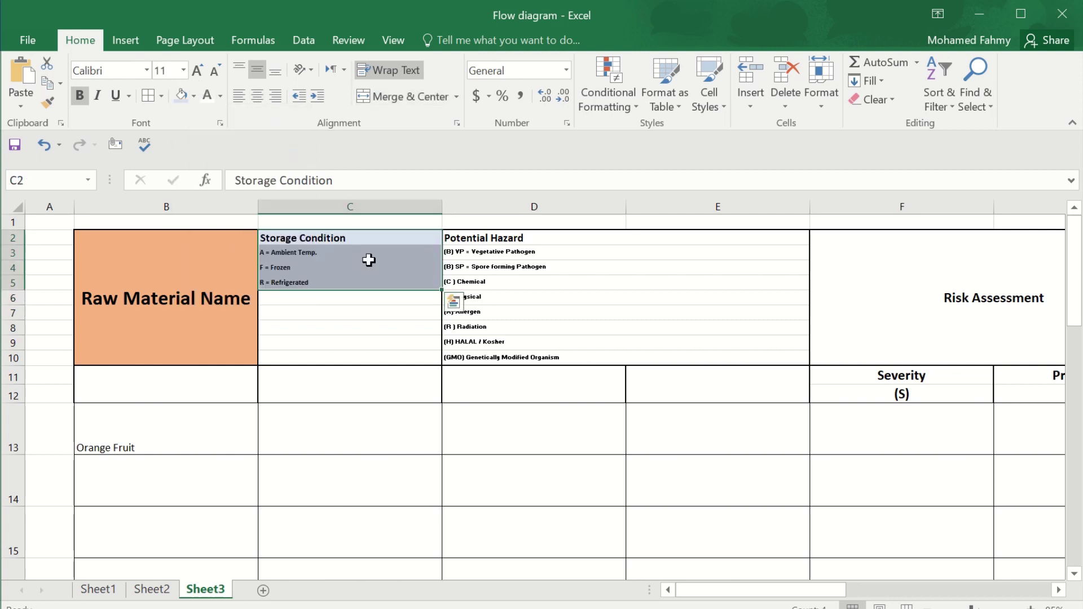
click(198, 70)
Step: Set the Potential Hazard list to size 12 with a light green fill
click(587, 330)
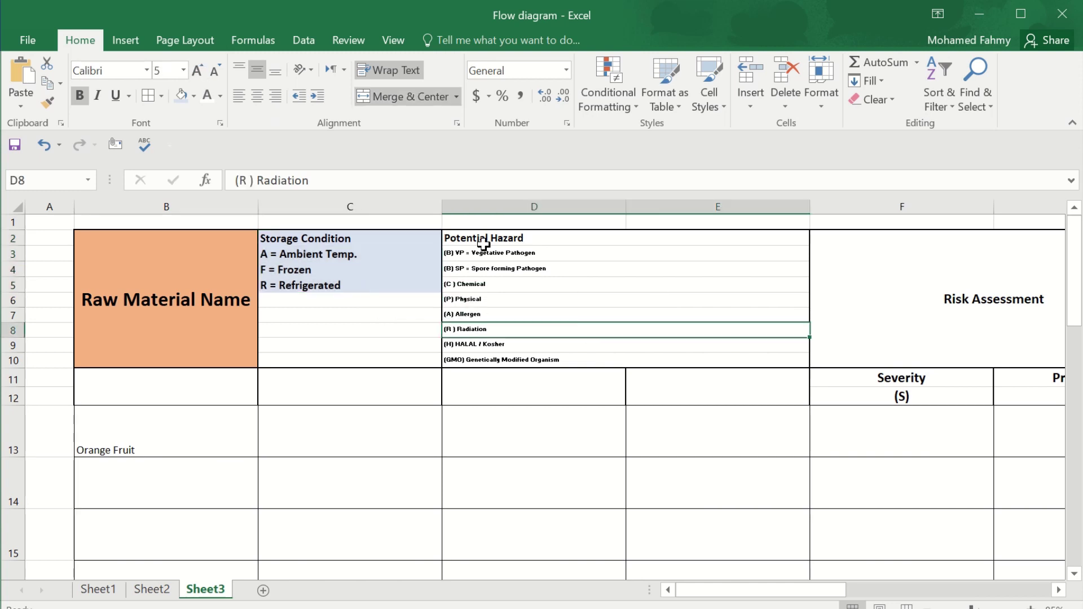
drag(484, 243, 520, 361)
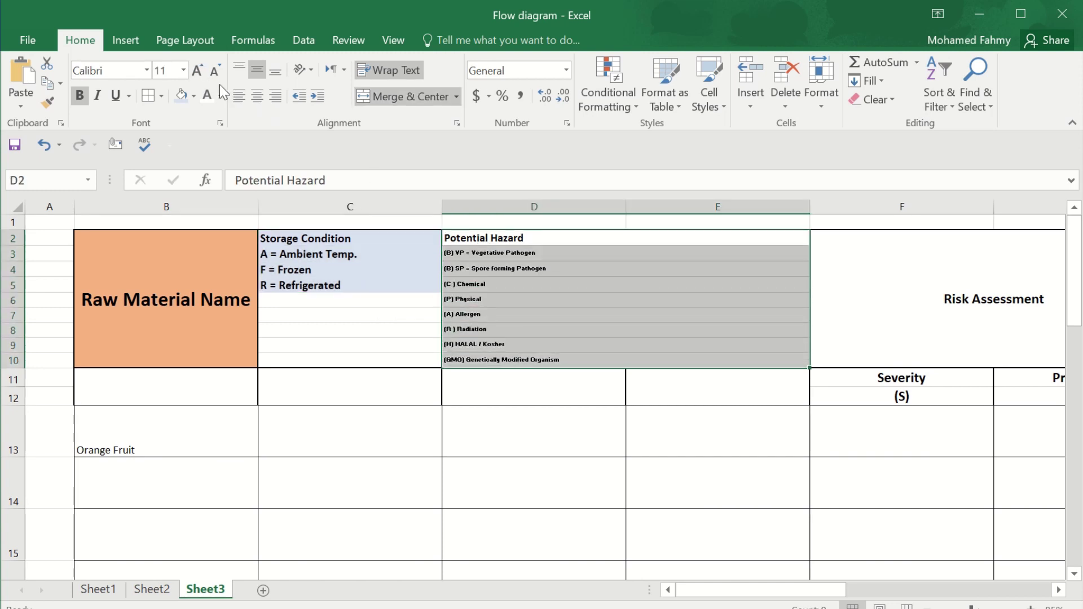
click(198, 72)
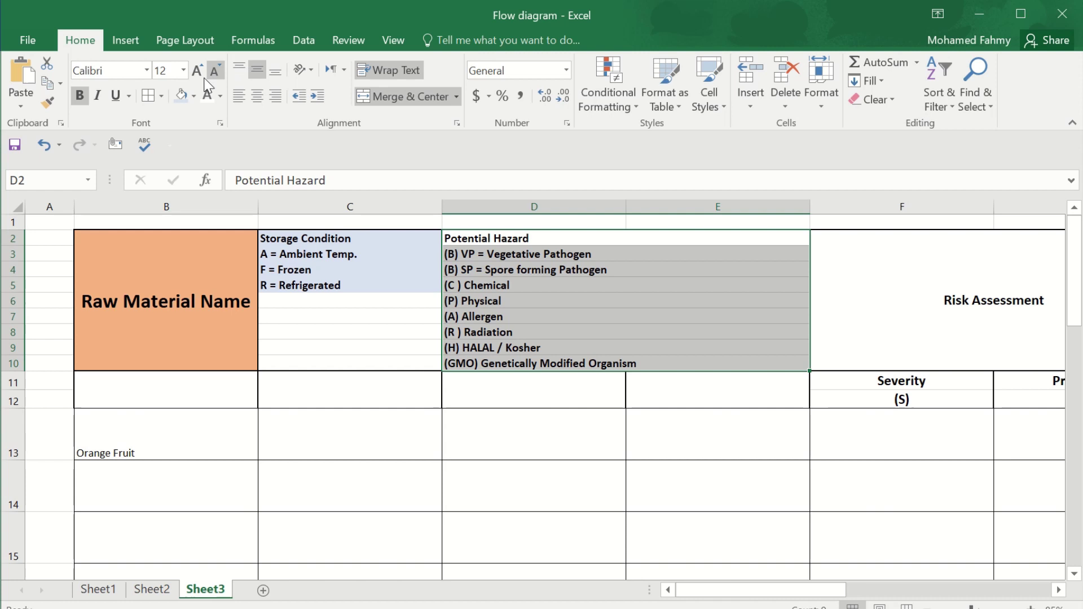
click(195, 97)
click(299, 145)
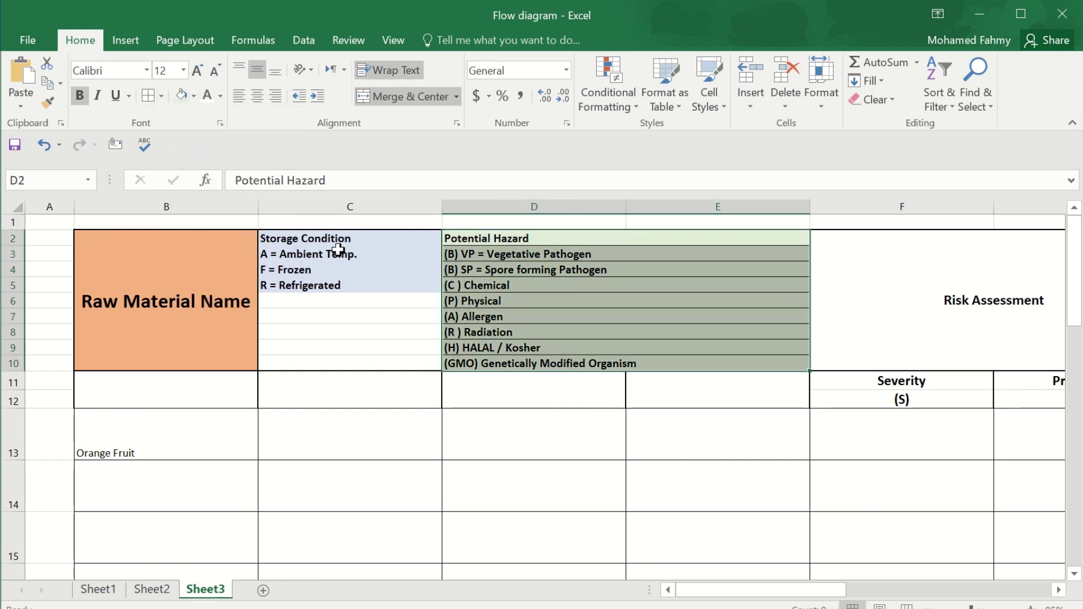
Step: Add borders to the storage code cells C3:C6
drag(338, 254, 355, 302)
click(148, 100)
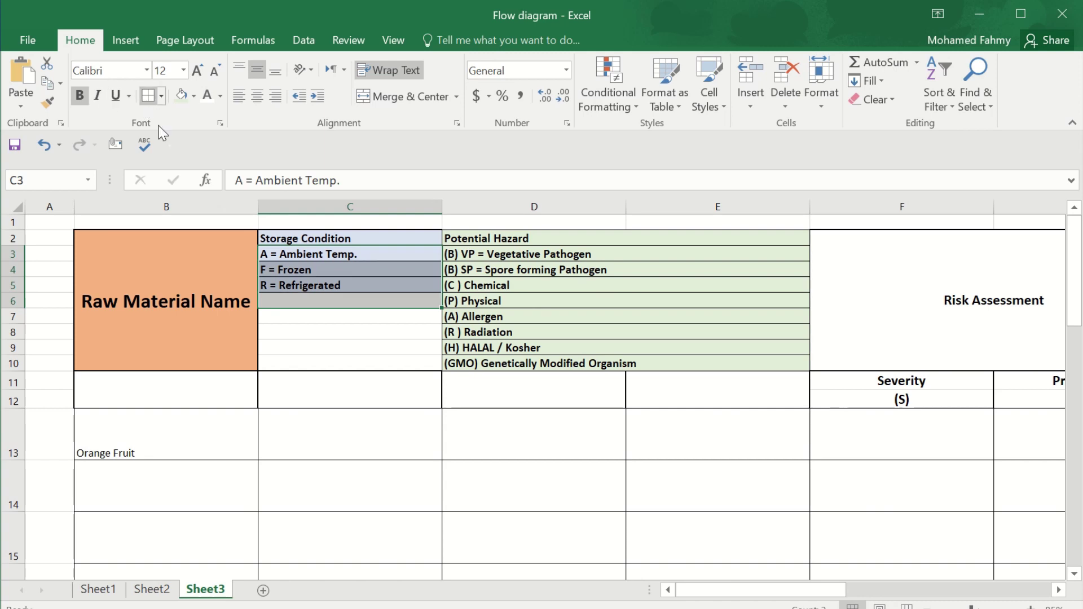
click(485, 452)
drag(739, 590, 914, 576)
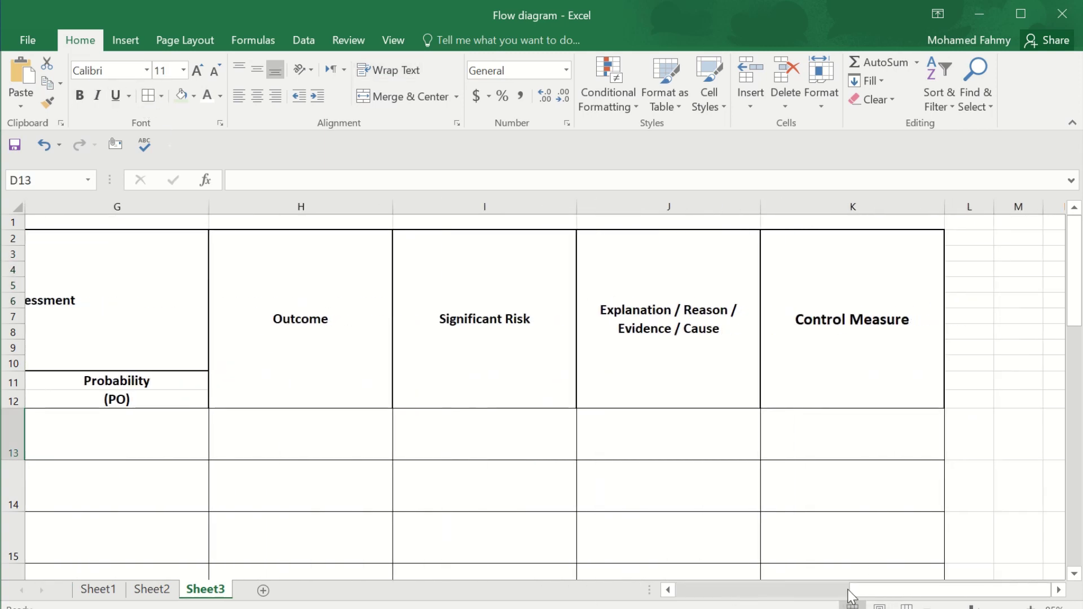
Step: Fill the Risk Assessment header light blue
drag(852, 596, 926, 581)
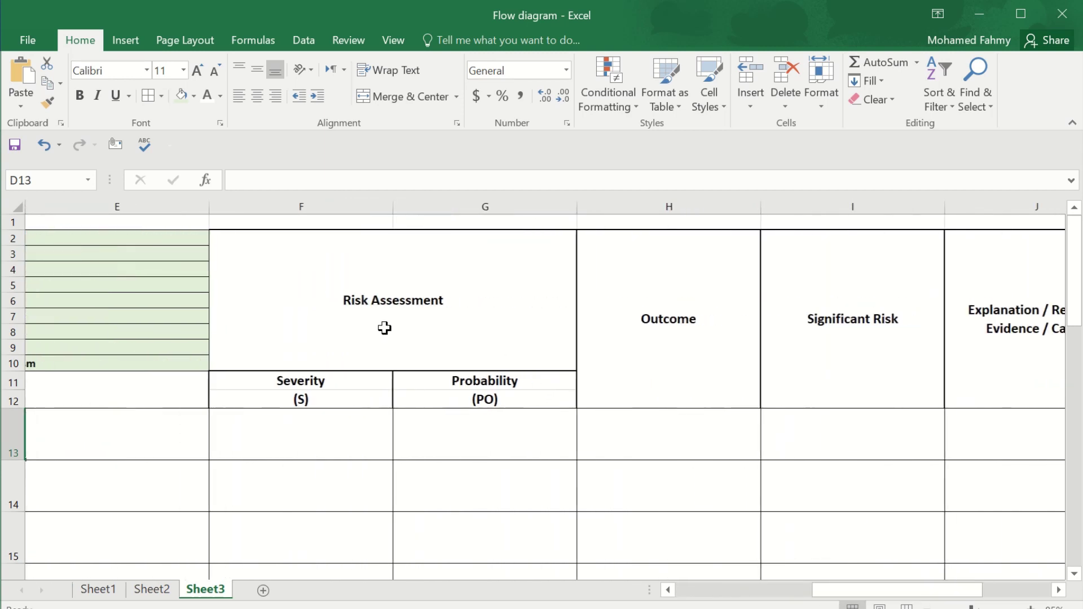
click(384, 327)
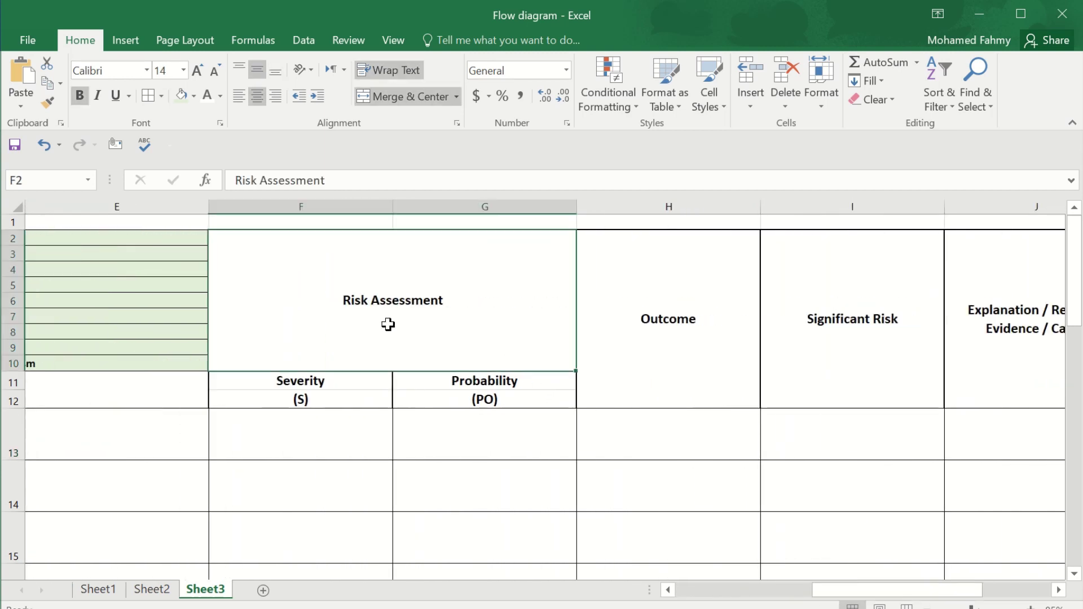
click(194, 96)
click(290, 151)
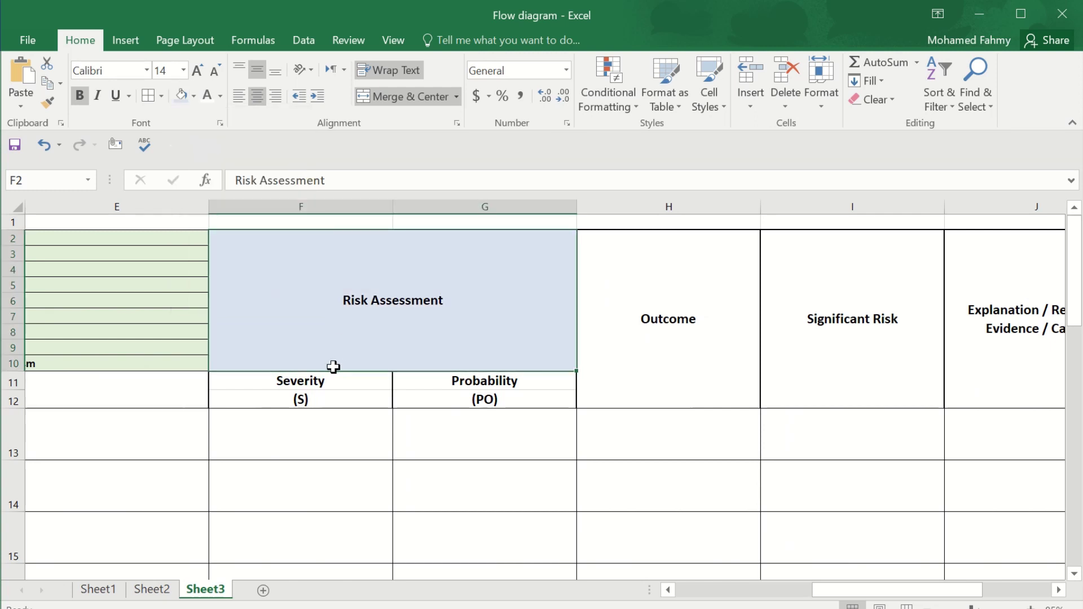
Step: Fill the Severity (S) heading light orange and the Probability (PO) heading blue
drag(333, 372, 446, 398)
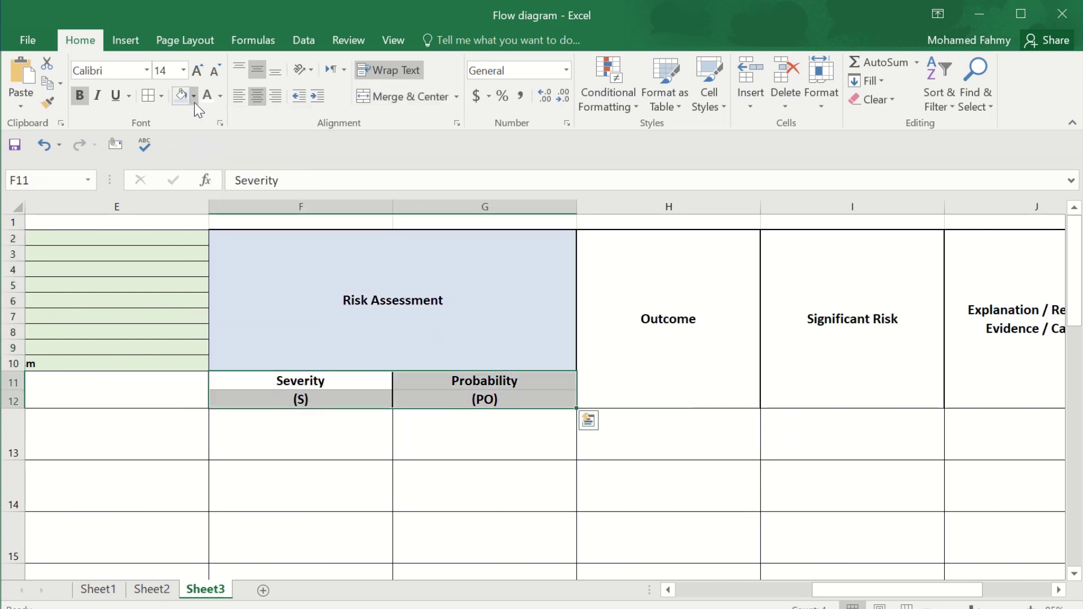
click(353, 361)
drag(353, 382, 353, 404)
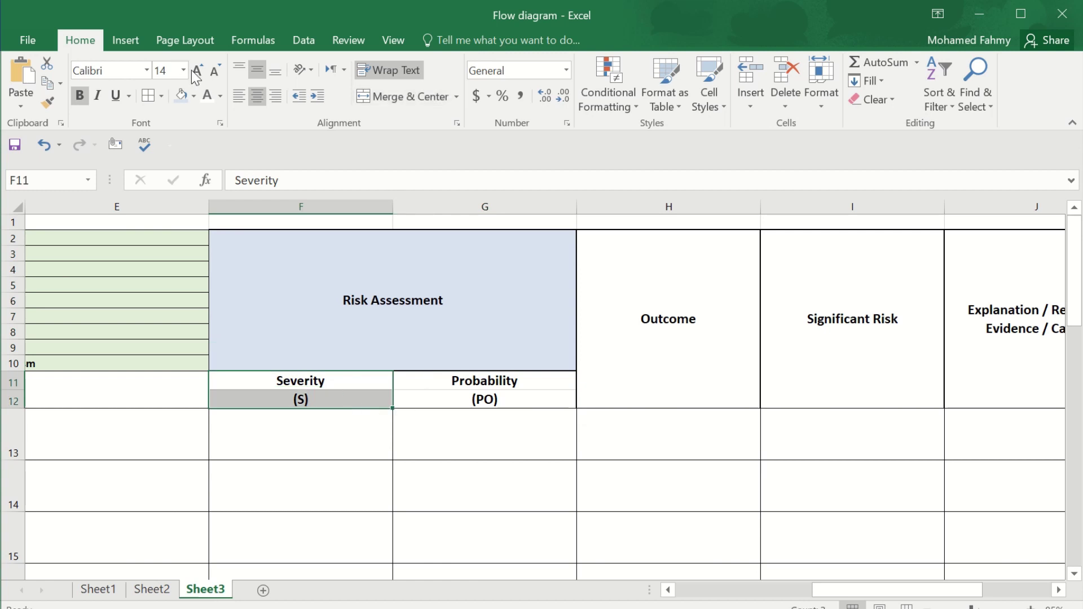
click(194, 96)
click(258, 147)
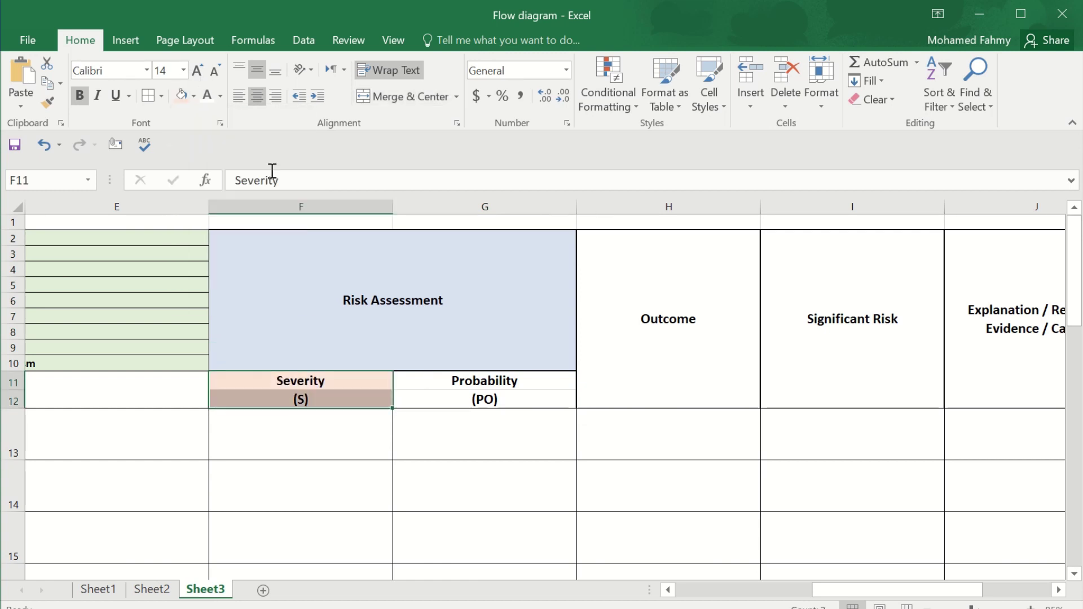
drag(471, 377, 476, 399)
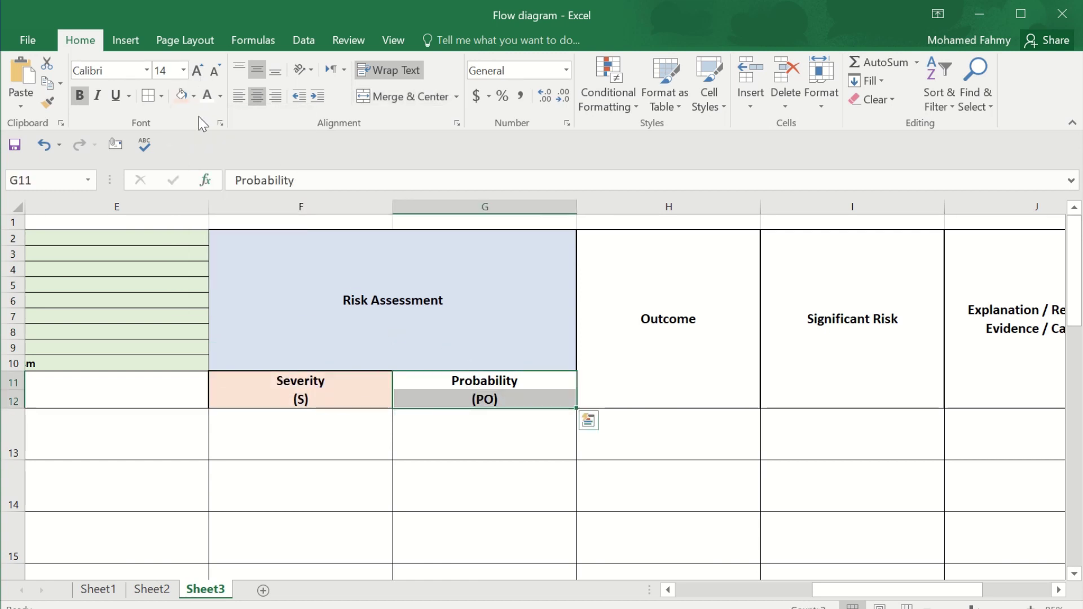
click(194, 97)
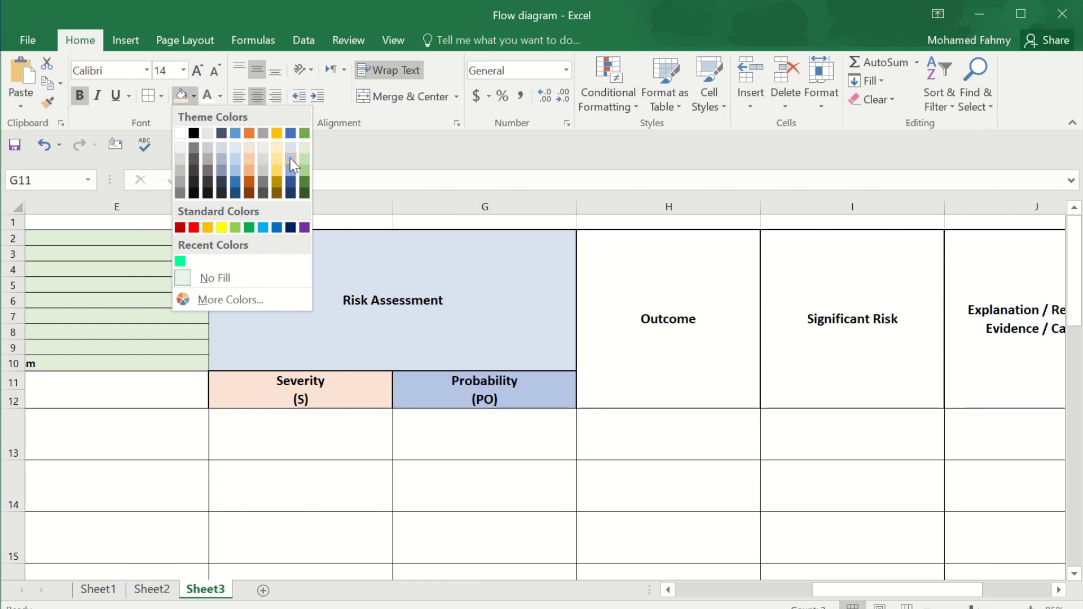
click(290, 161)
drag(744, 363, 820, 356)
Step: Set the Outcome to Control Measure header cells to font size 22
click(170, 71)
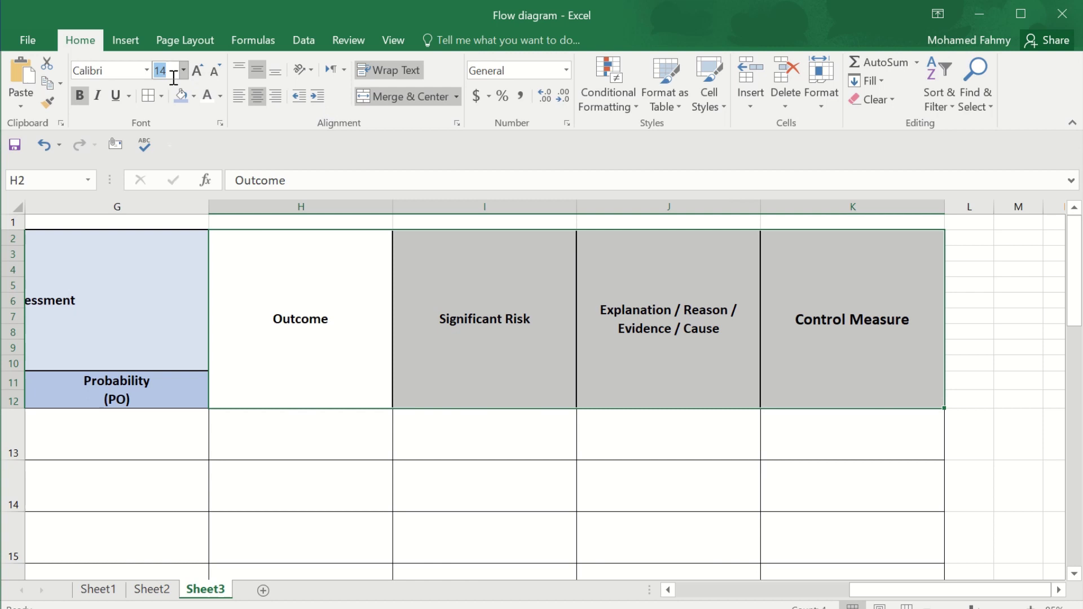
text(22)
click(573, 339)
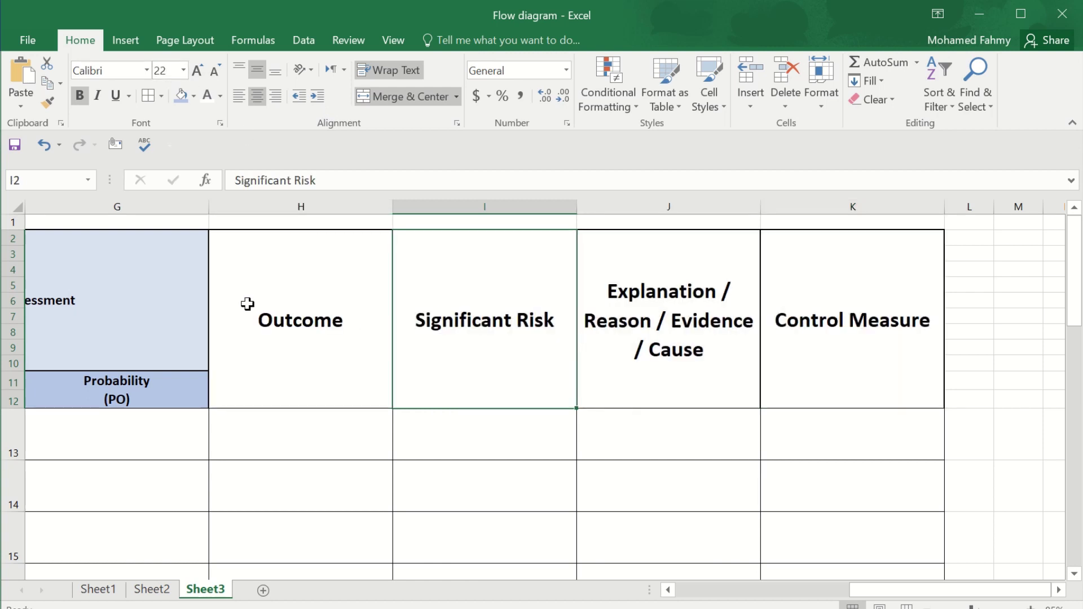
drag(248, 303, 884, 293)
Step: Fill Outcome light green, Significant Risk warm grey and Explanation light blue
click(254, 346)
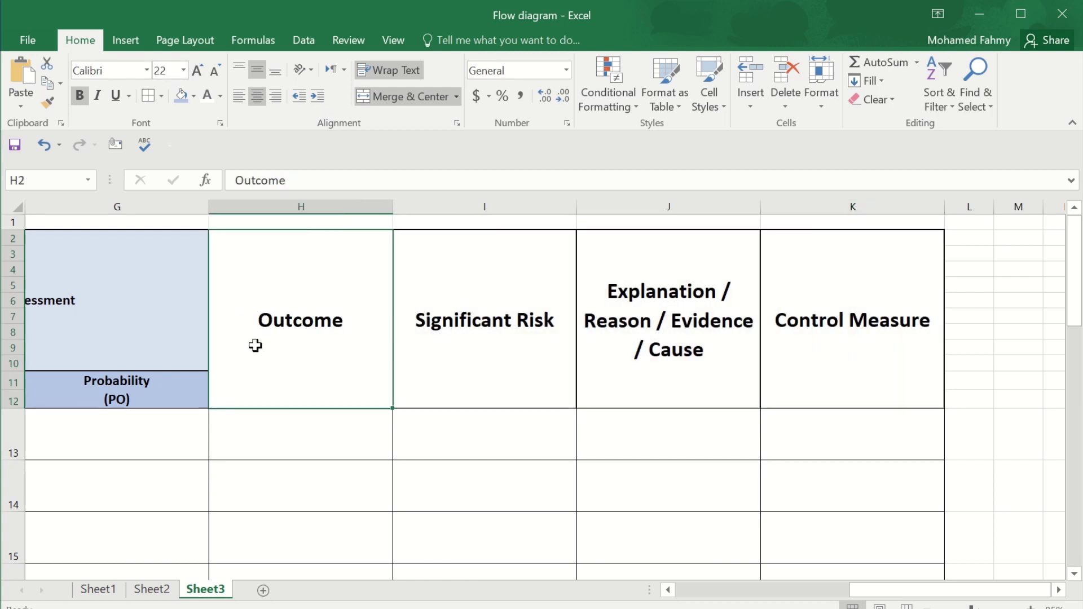
click(191, 100)
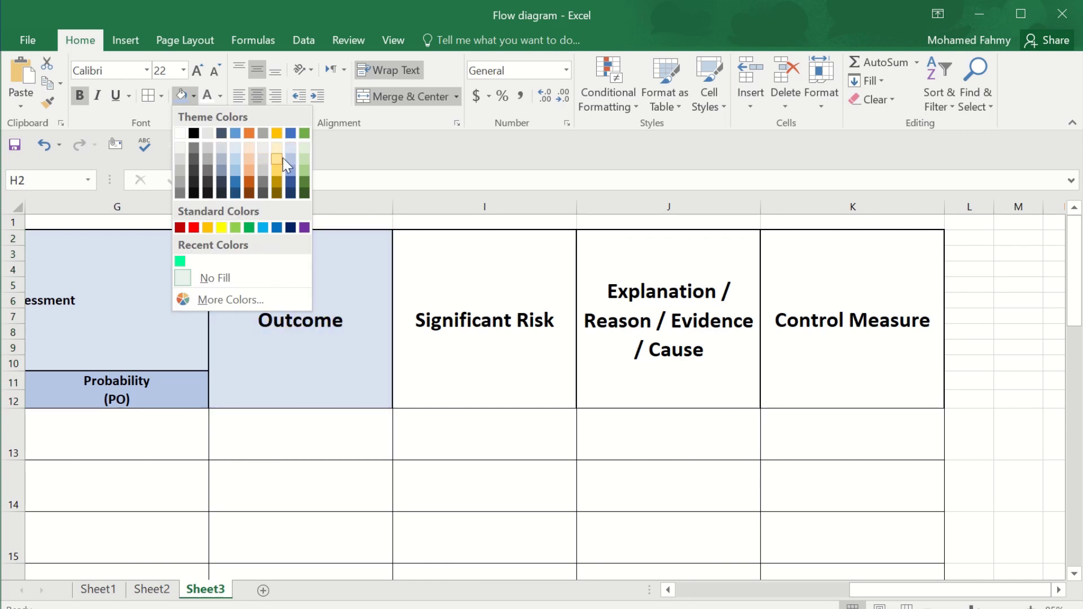
click(302, 160)
click(440, 270)
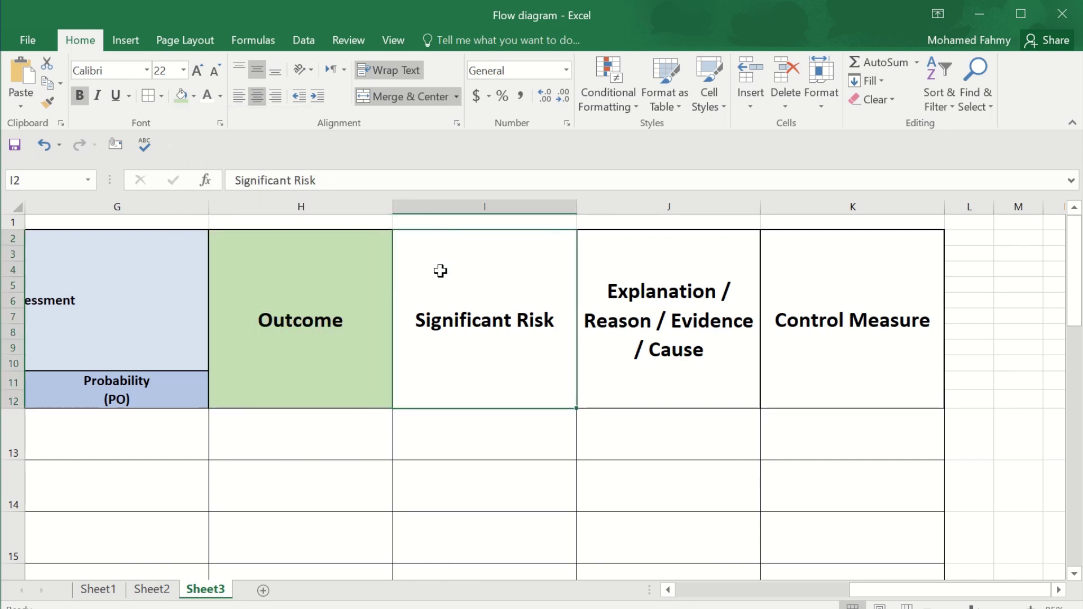
click(194, 96)
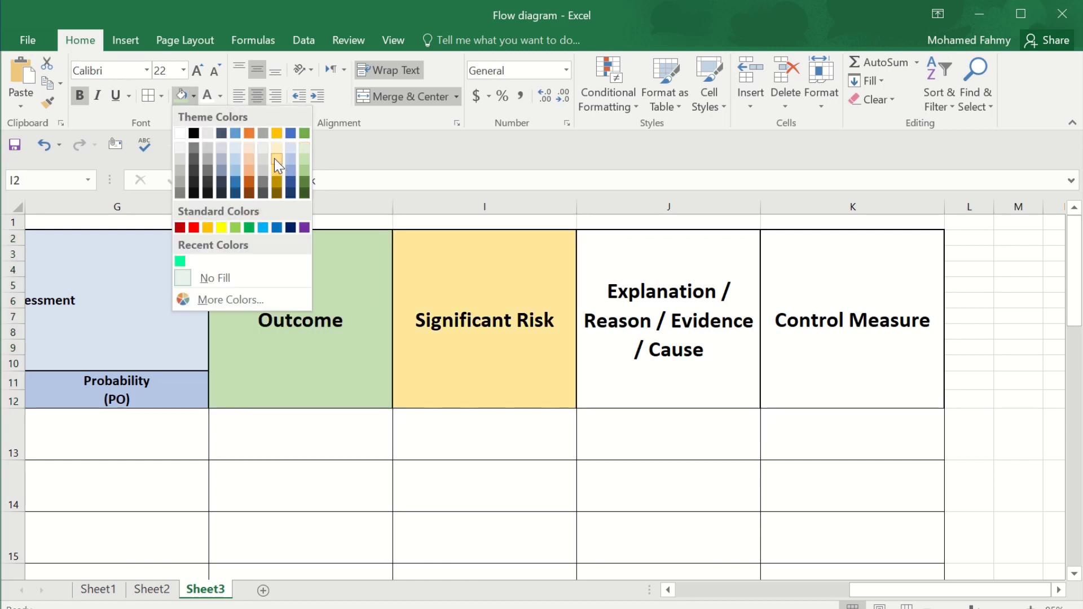
click(207, 158)
click(687, 317)
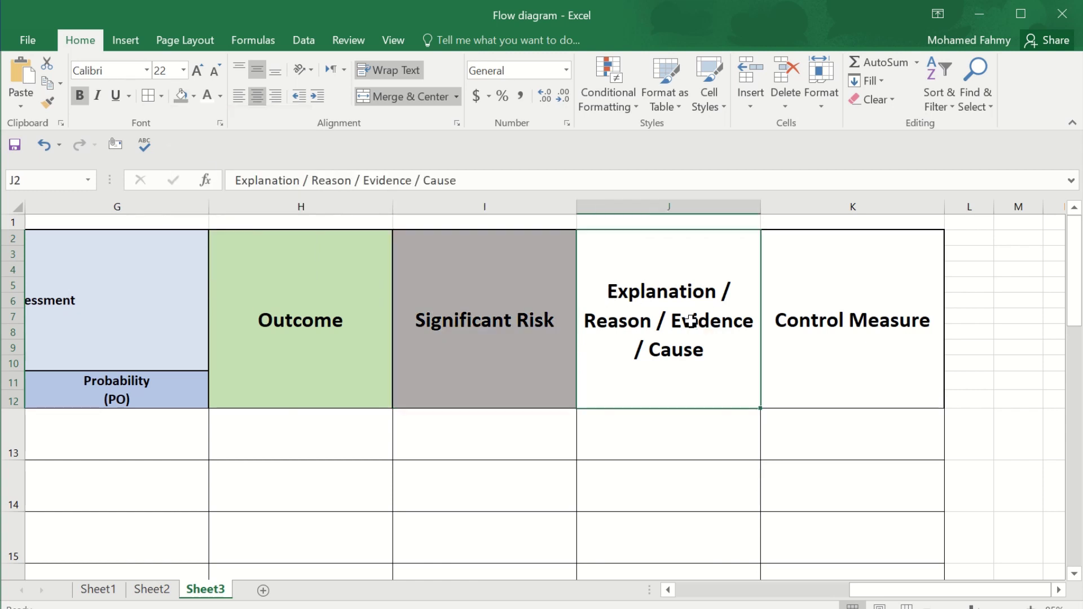
click(193, 96)
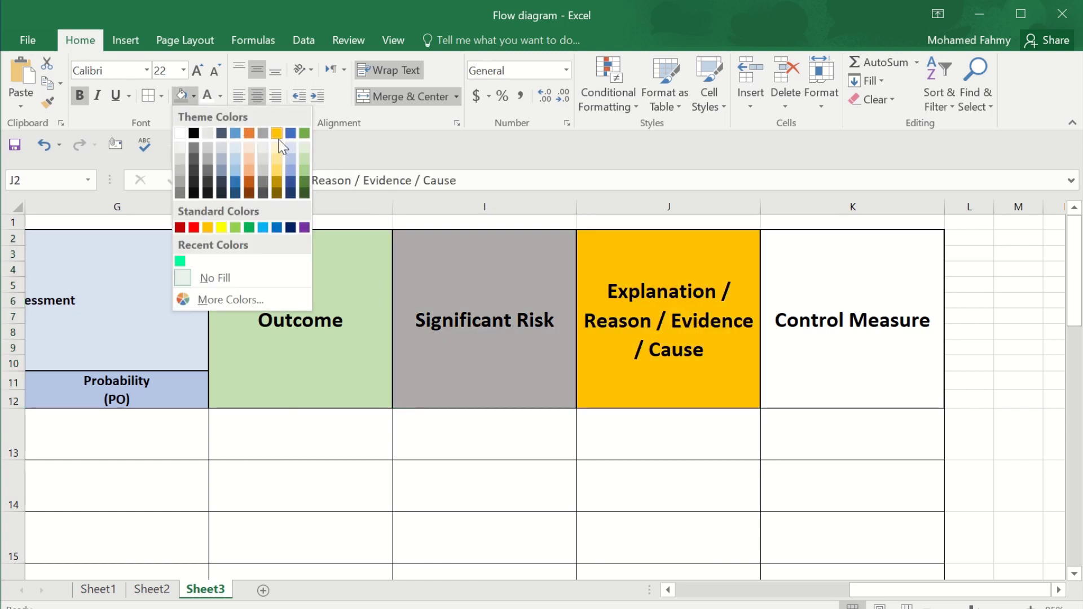
click(237, 157)
click(814, 352)
drag(926, 590, 755, 592)
Step: Make 'Orange Fruit' in B13 bold 24-pt, centred horizontally and vertically
click(253, 518)
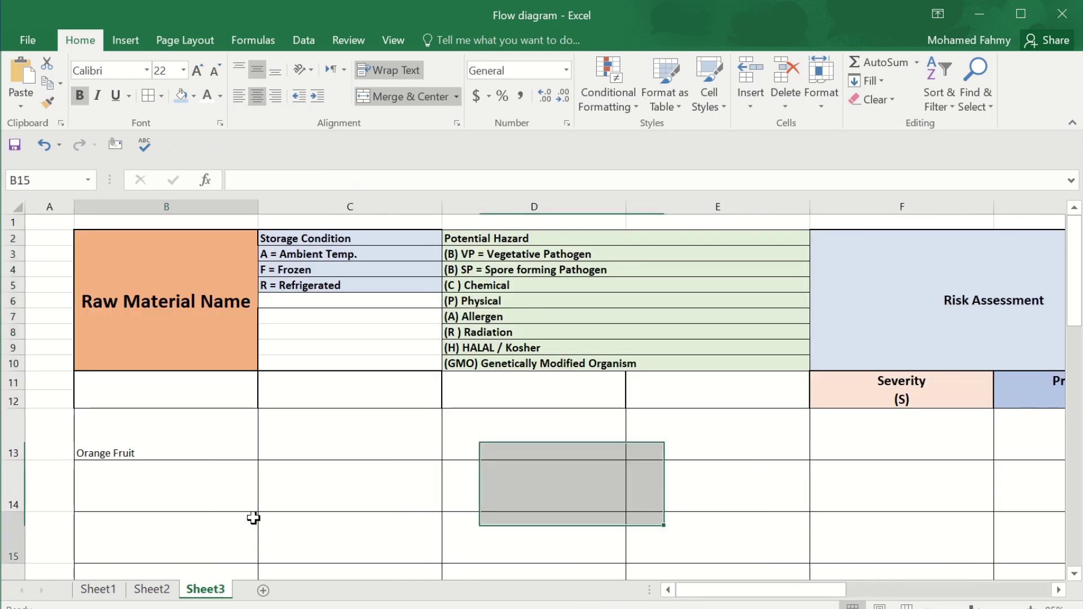
click(144, 449)
click(196, 71)
click(197, 71)
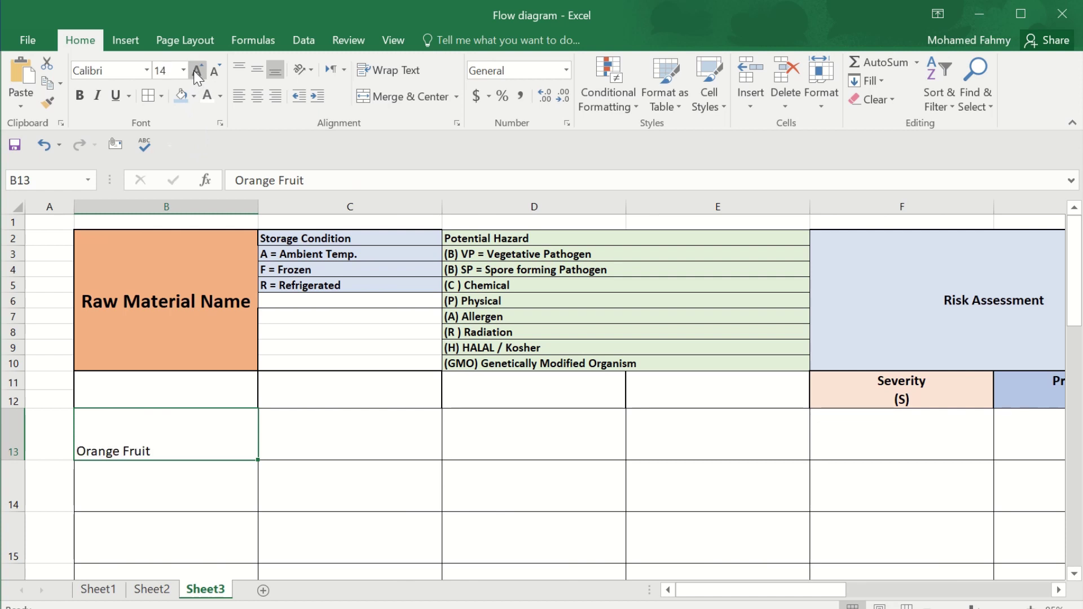
click(197, 71)
click(197, 71)
click(197, 71)
click(196, 71)
click(197, 71)
key(ctrl+b)
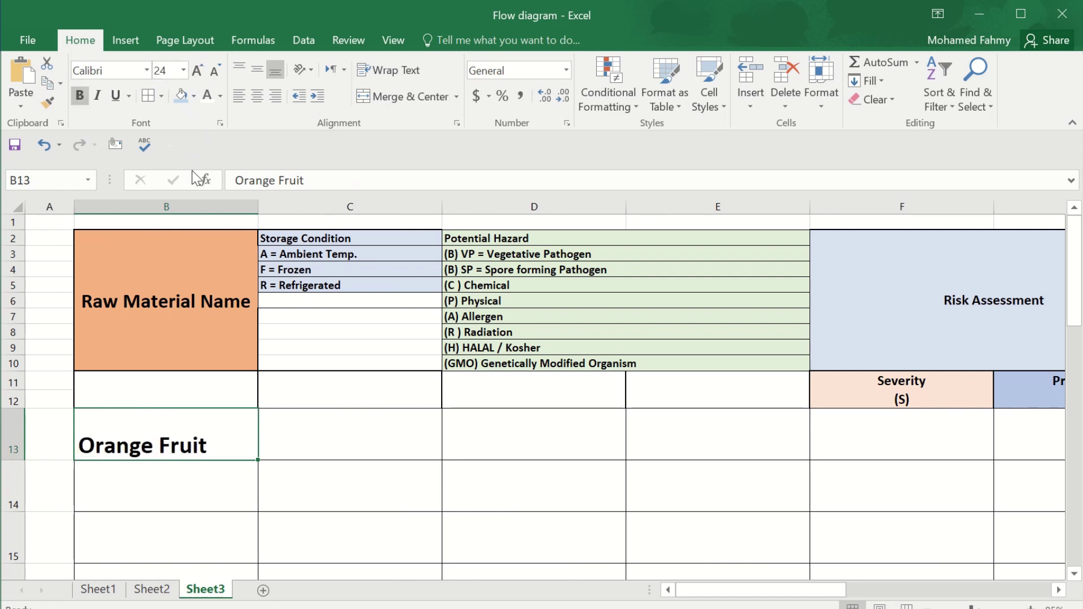
click(257, 96)
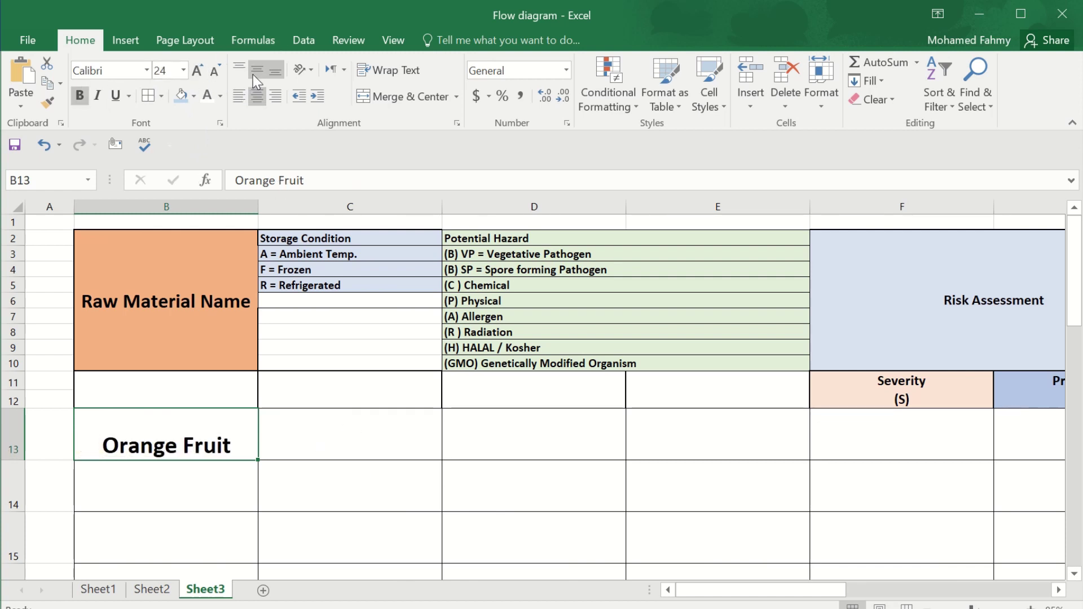
click(255, 71)
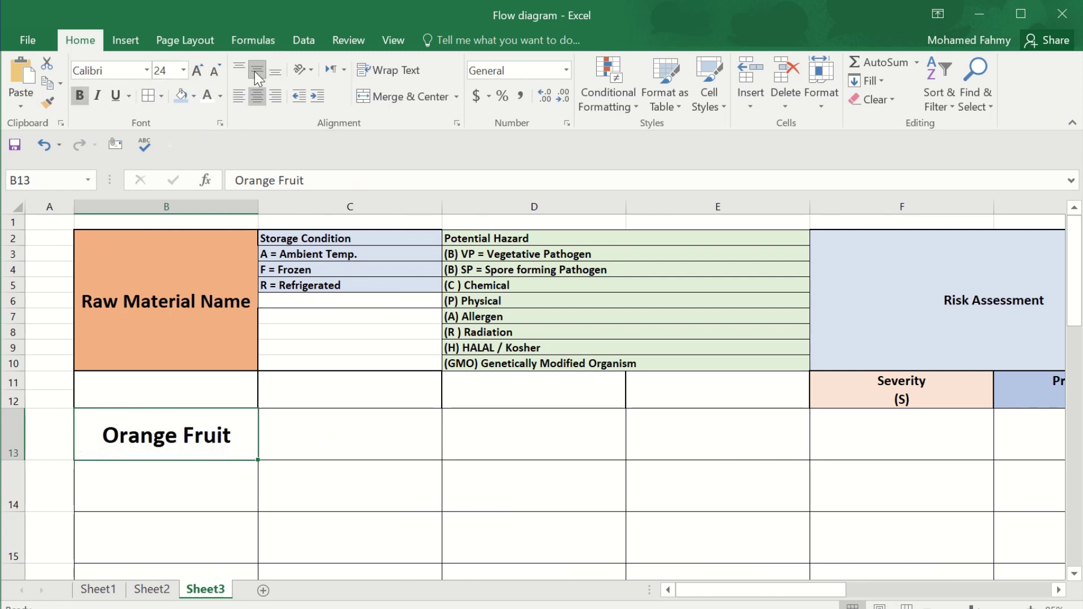
click(333, 390)
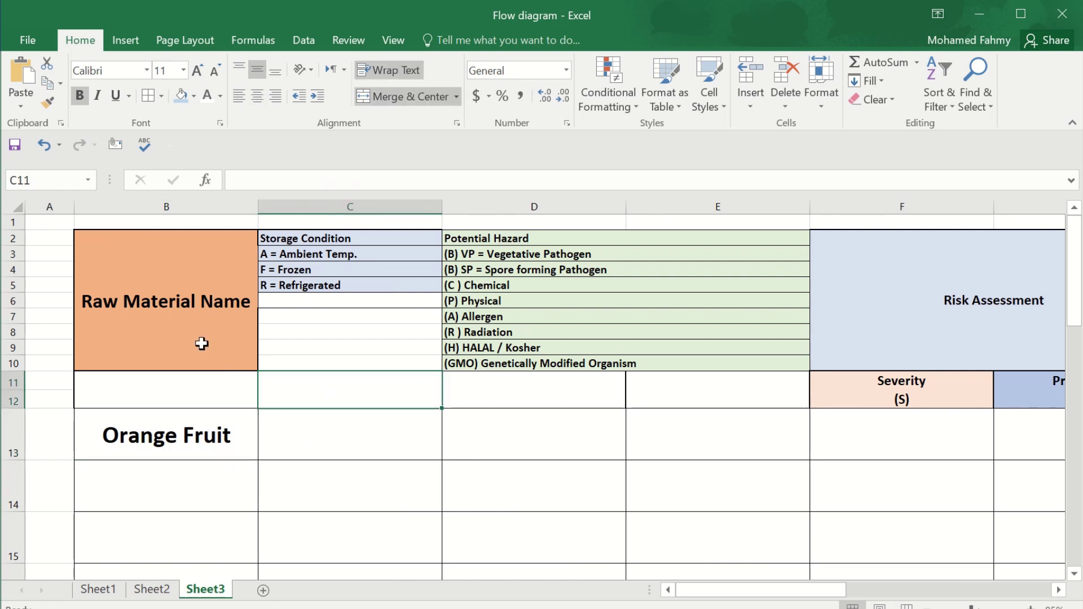
drag(203, 341, 206, 390)
click(761, 395)
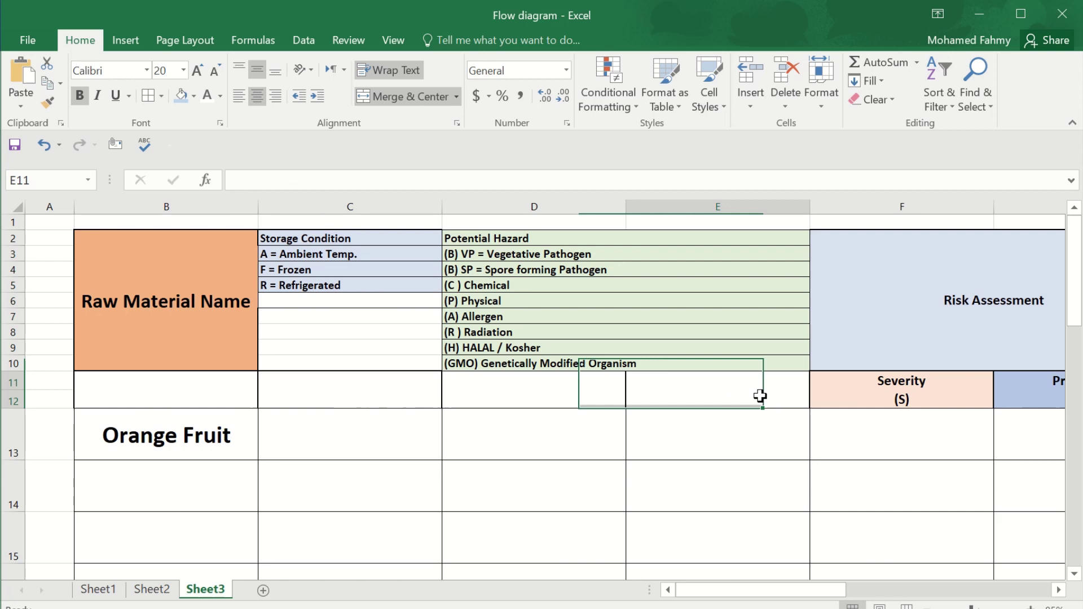
click(309, 439)
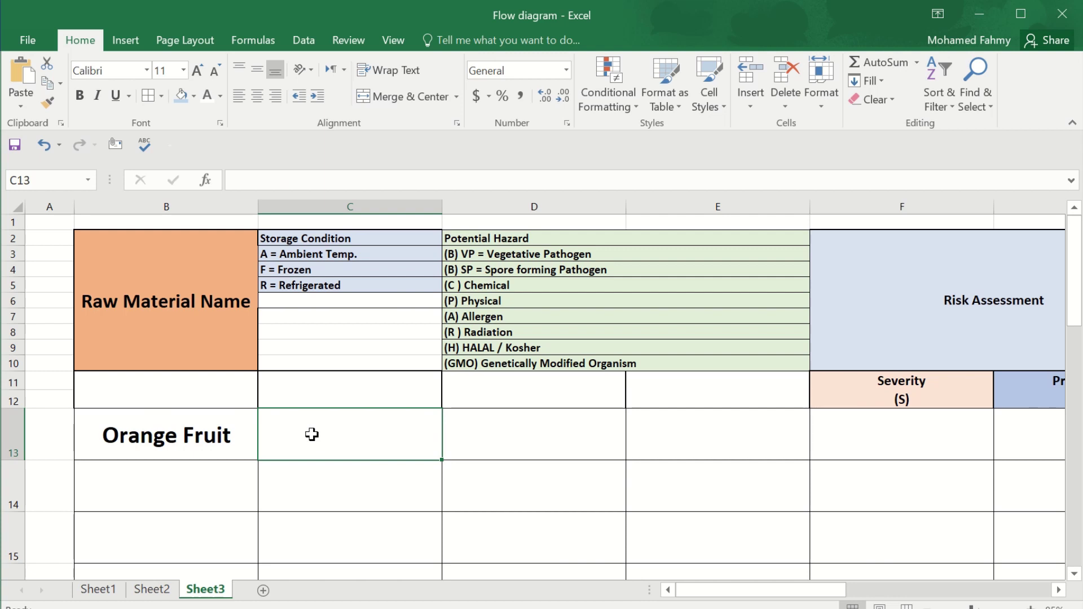
Step: Enter 'A or R' in C13 and enlarge the C13:K17 body text to size 16
double_click(312, 435)
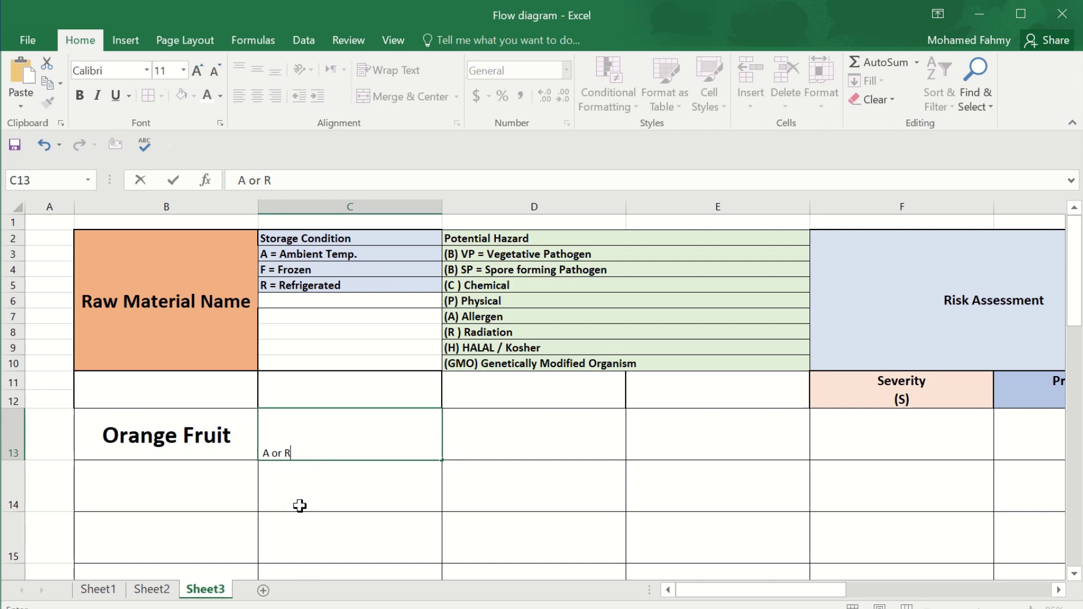
key(Return)
drag(307, 426, 861, 509)
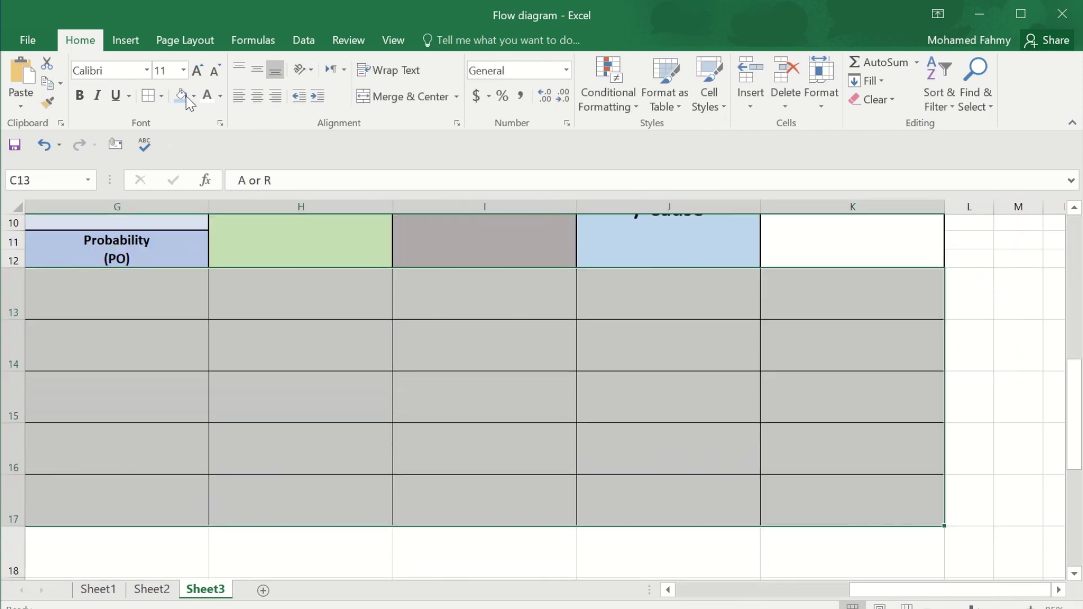
click(197, 70)
click(197, 70)
click(197, 70)
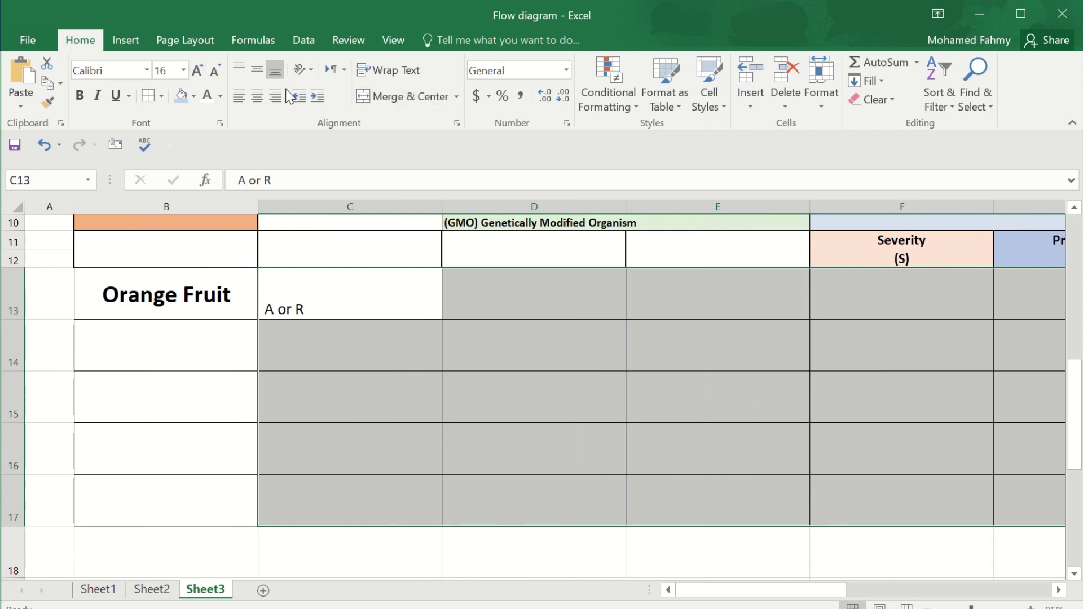
click(257, 96)
click(240, 96)
click(488, 304)
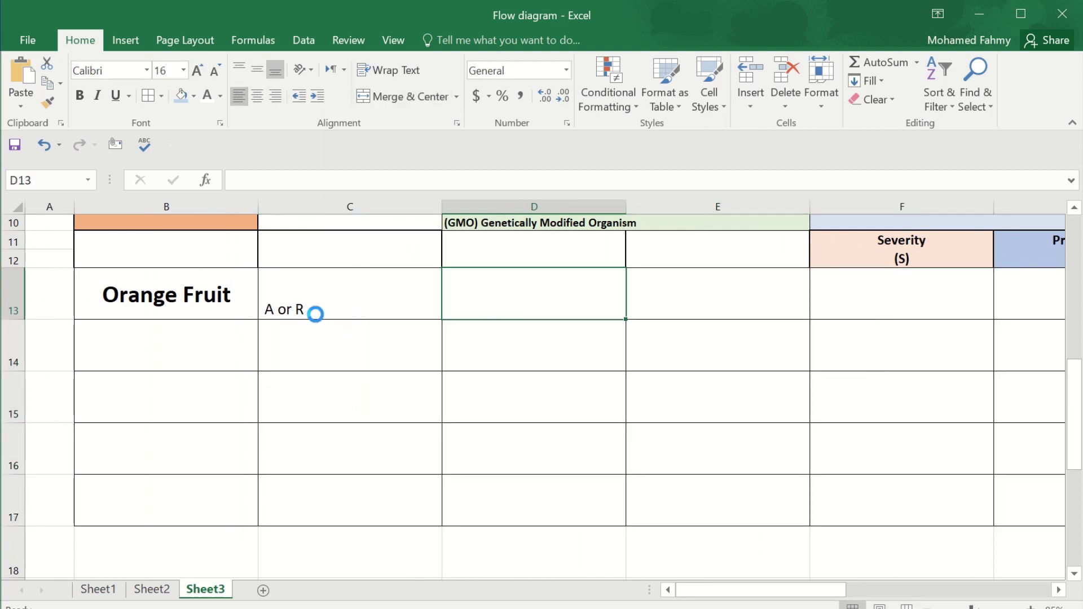
scroll(315, 314, down, 5)
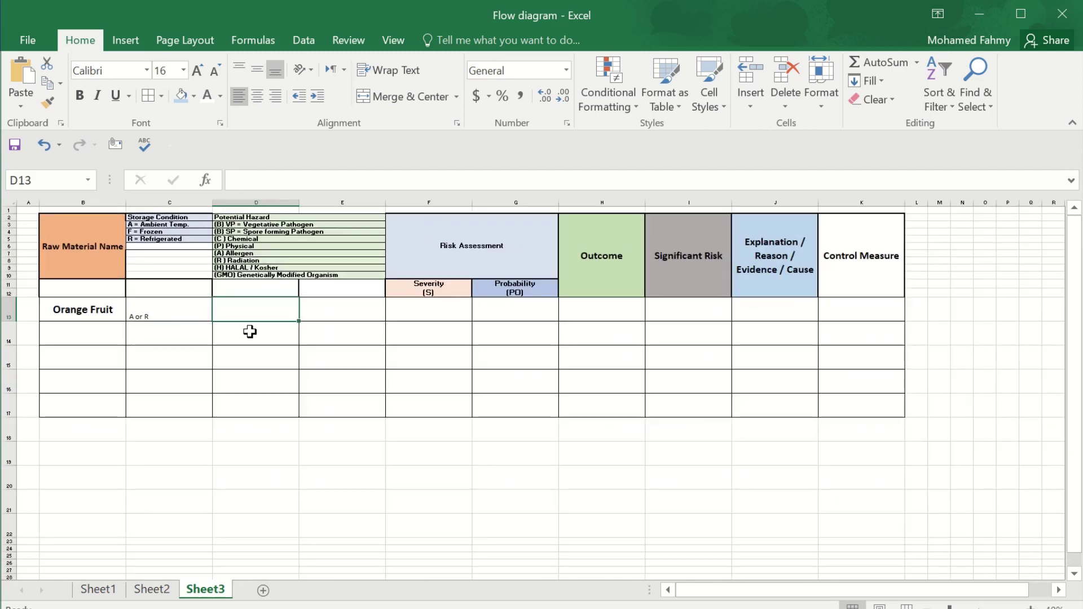
scroll(250, 332, up, 3)
drag(749, 594, 705, 598)
scroll(404, 401, up, 3)
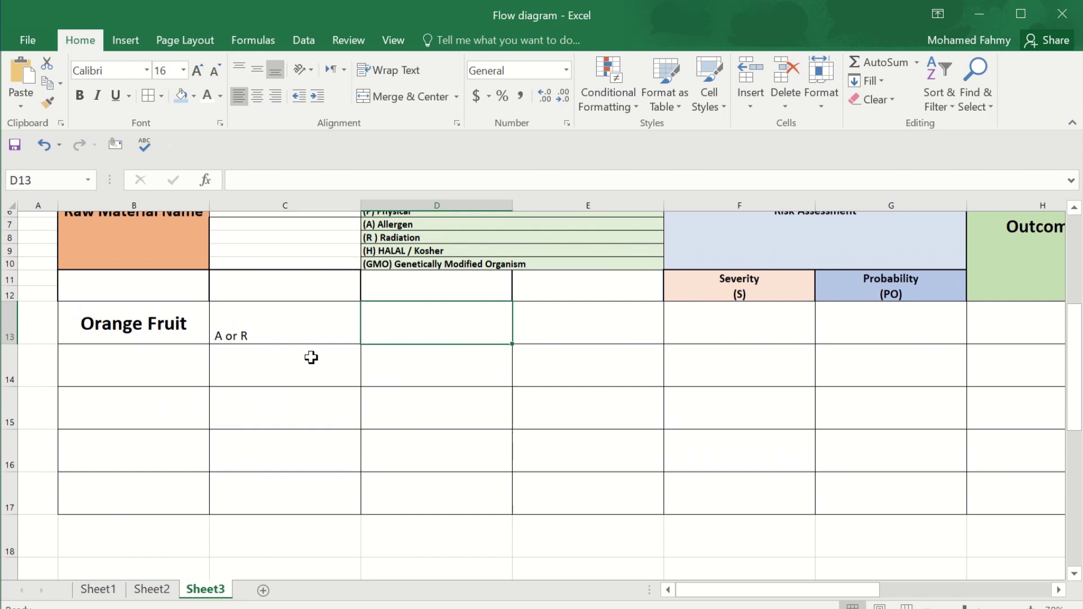
Step: Centre 'A or R' in C13 both ways and raise it to size 18
click(283, 399)
click(257, 96)
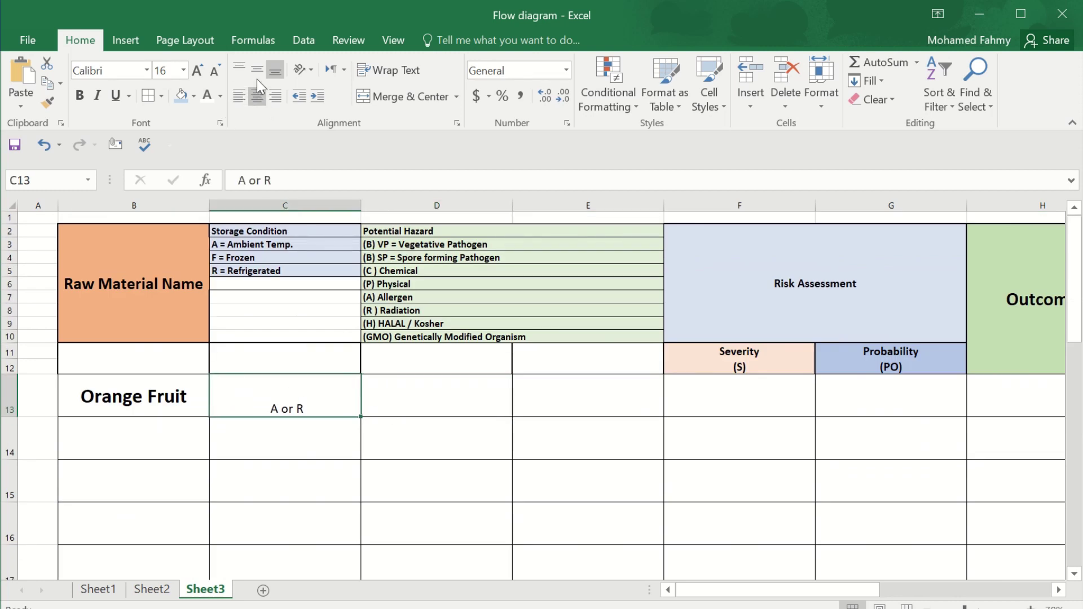
click(257, 69)
click(198, 70)
click(433, 387)
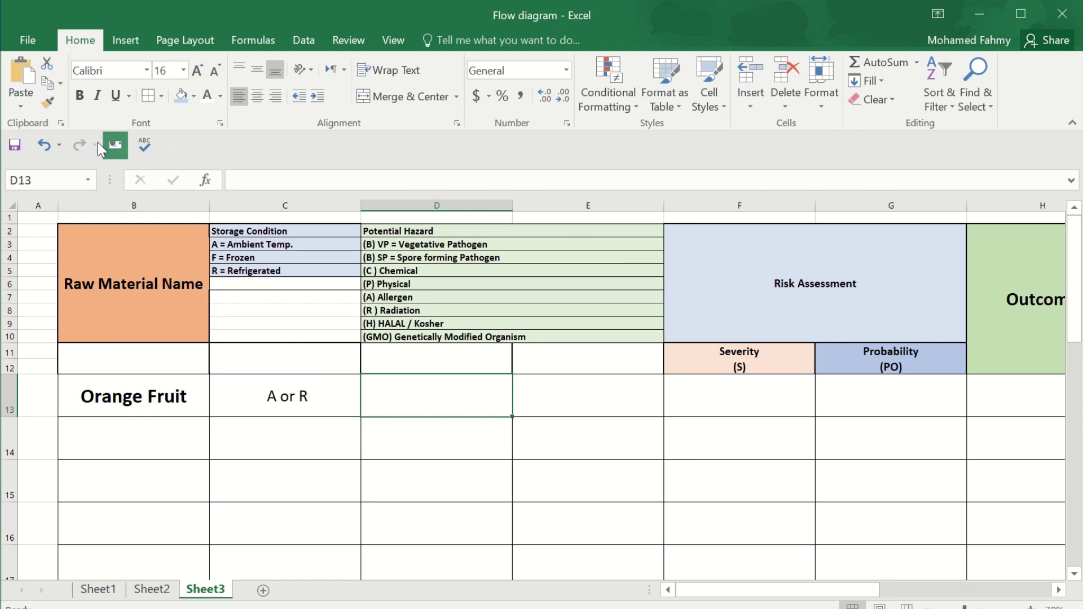
Step: Clear the Office Clipboard, then copy the (P) Physical and (C ) Chemical legend codes
click(61, 123)
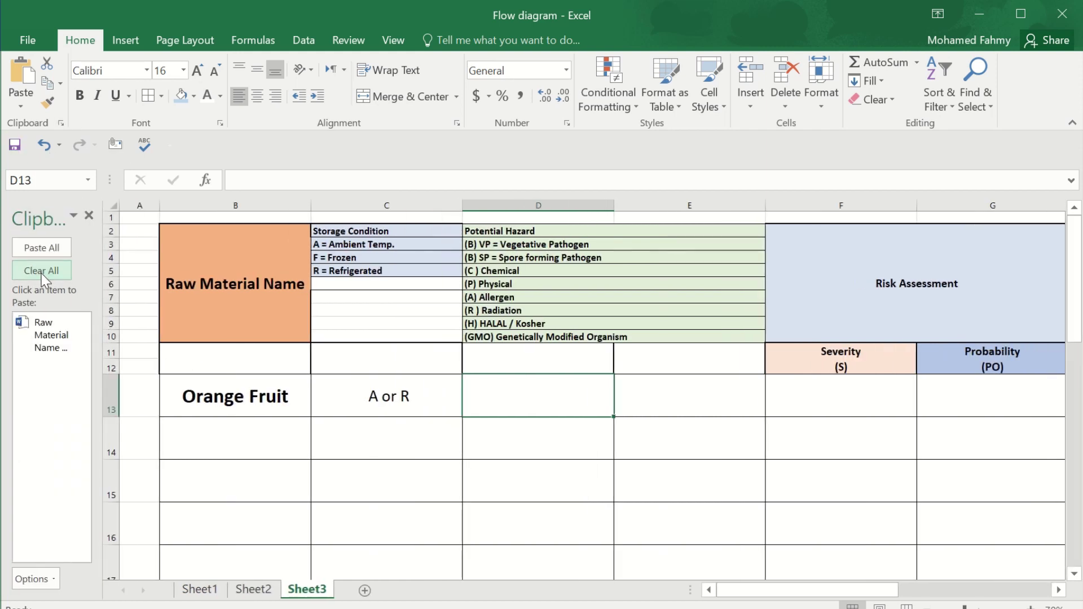
click(43, 273)
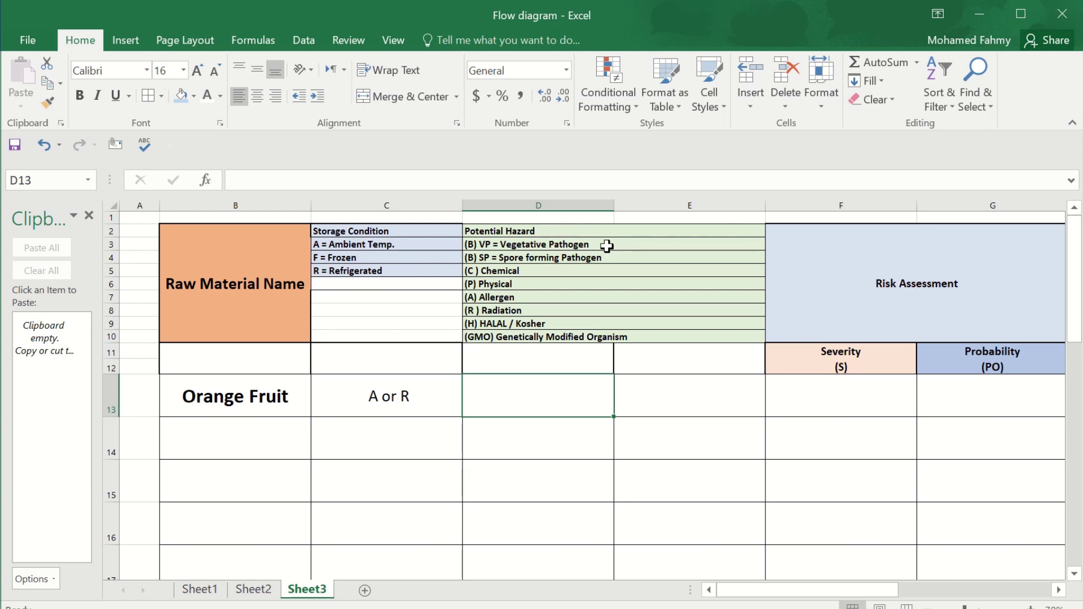
click(548, 285)
double_click(548, 285)
key(shift+Home)
key(ctrl+c)
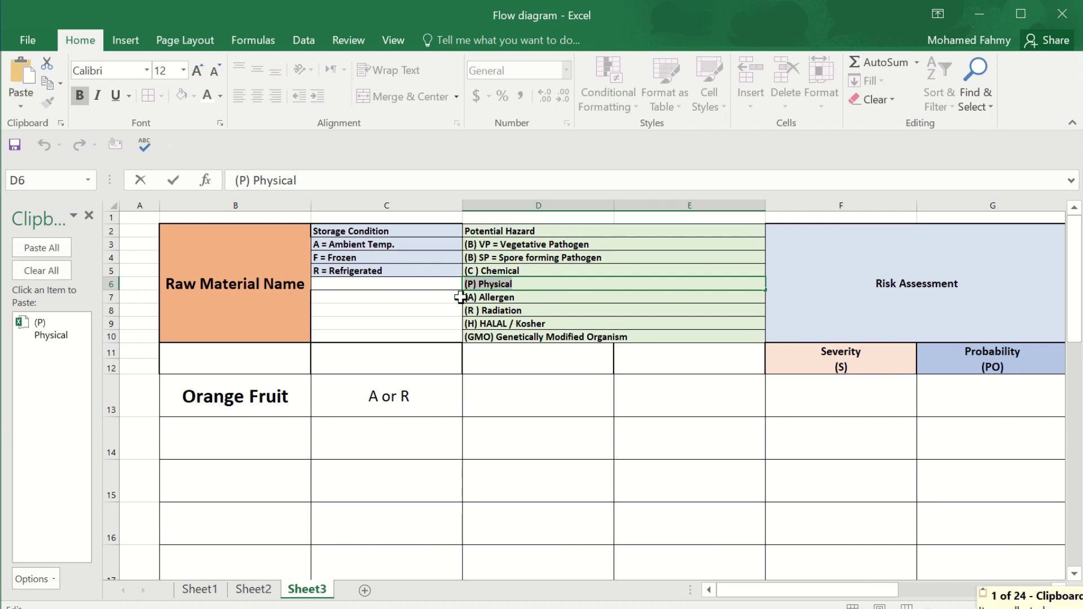
click(528, 298)
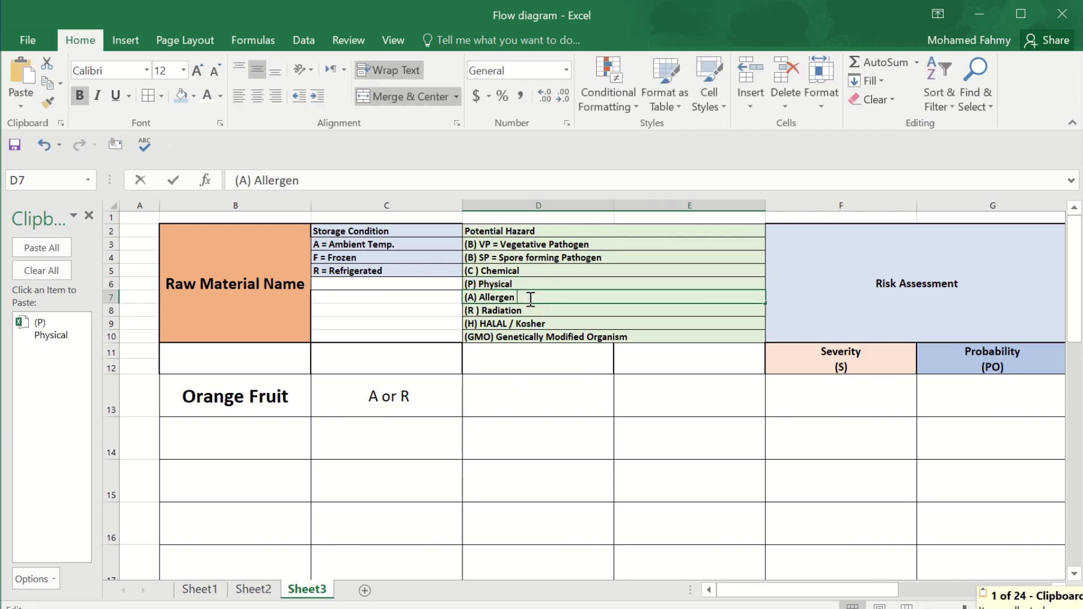
double_click(533, 275)
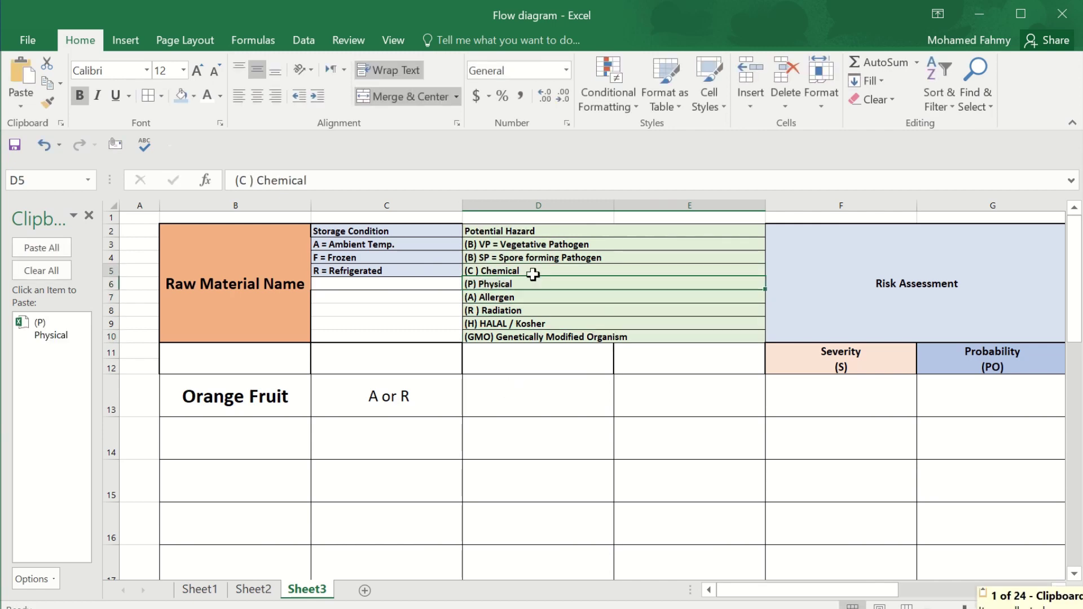
key(shift+Home)
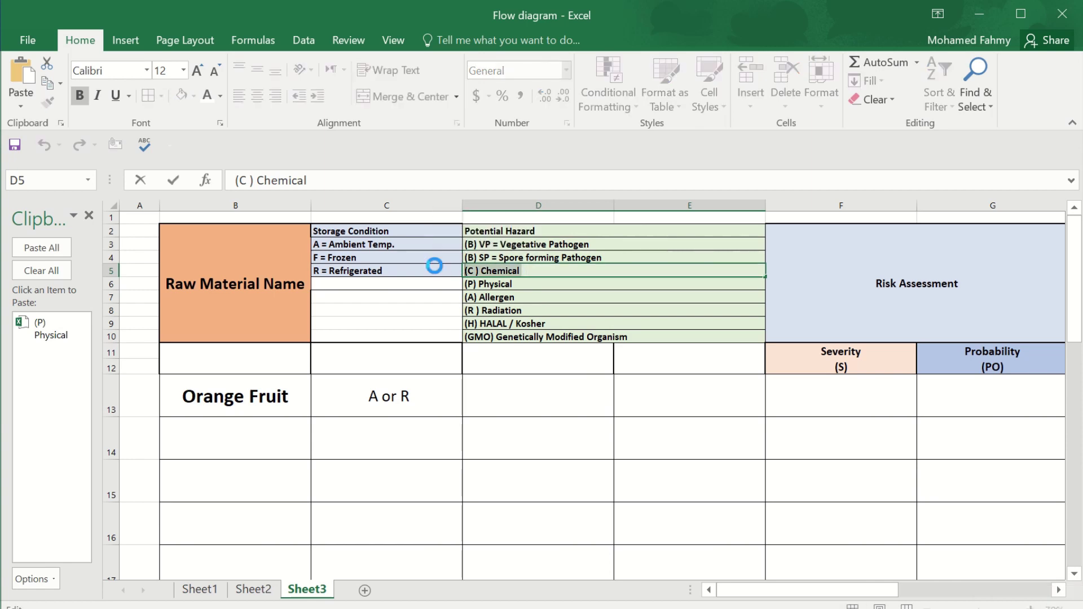
key(ctrl+c)
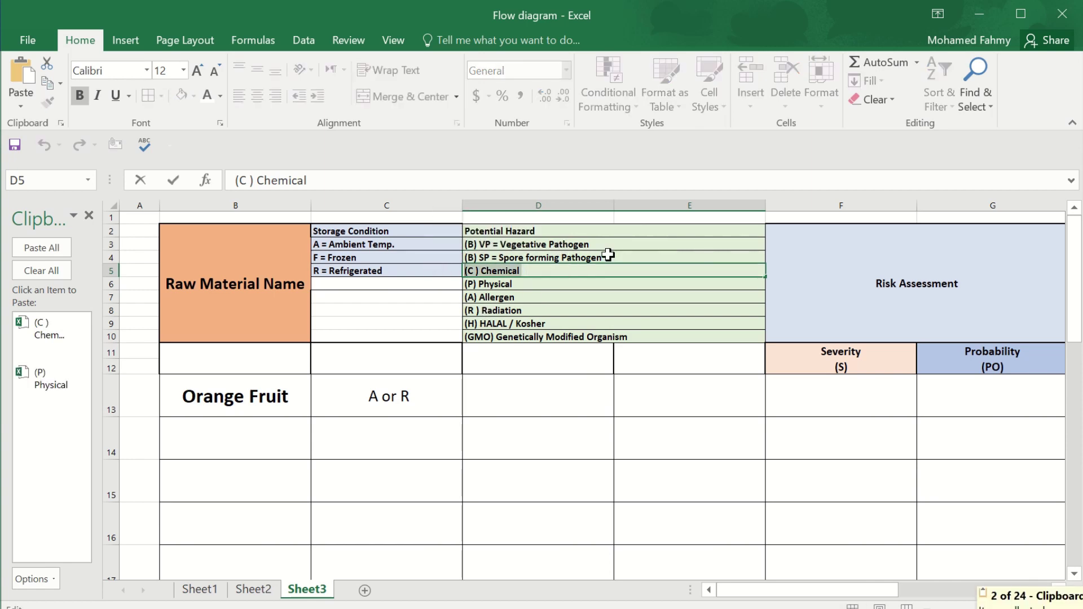
Step: Copy the (B) VP, (A) Allergen and (R ) Radiation codes from the legend
click(620, 243)
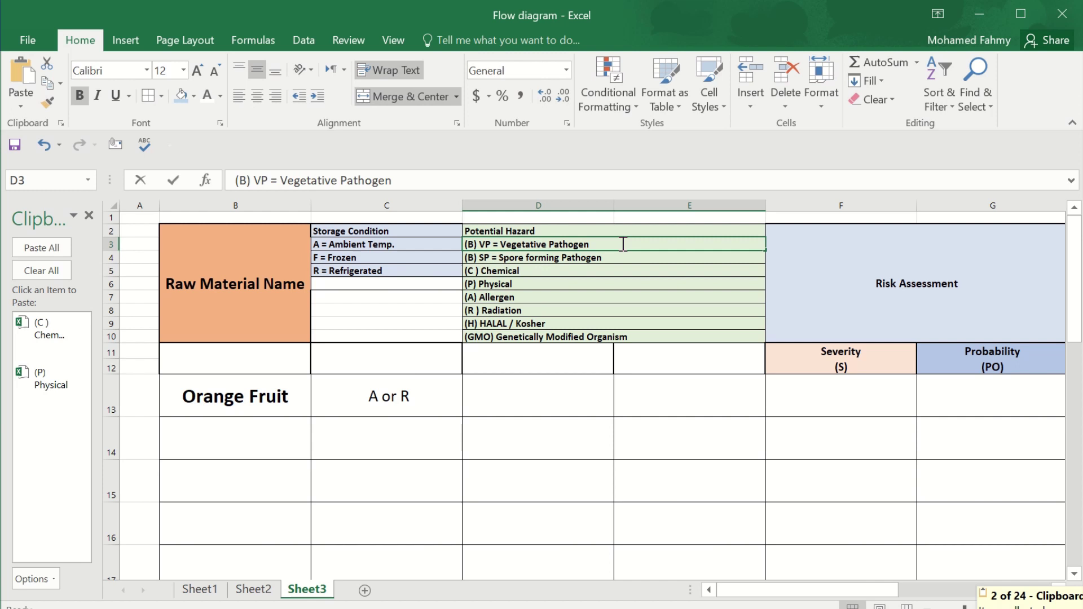
double_click(621, 243)
drag(621, 243, 497, 244)
click(497, 244)
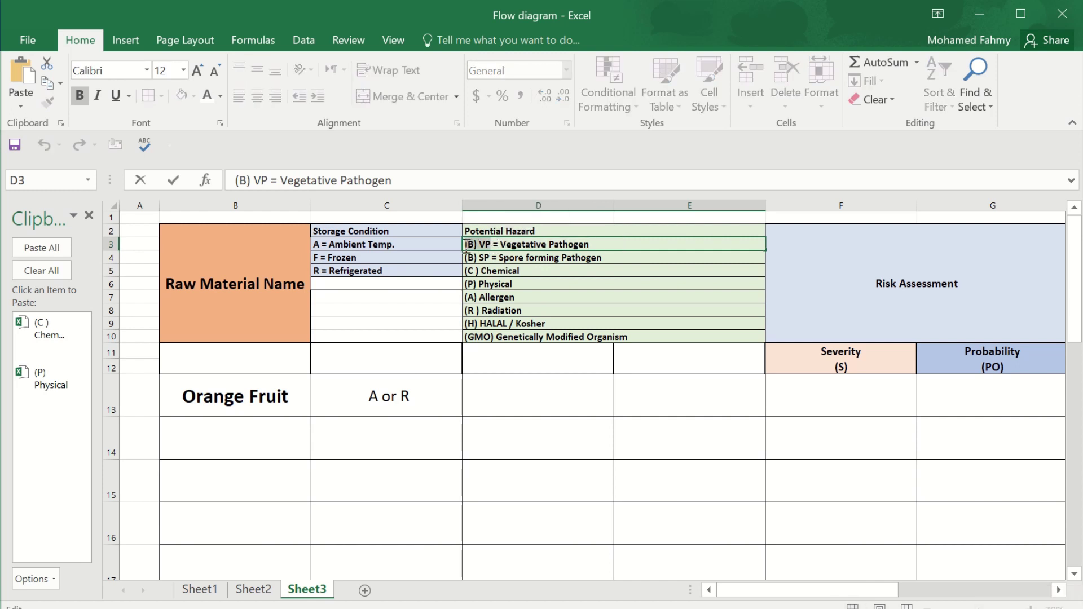
key(ctrl+c)
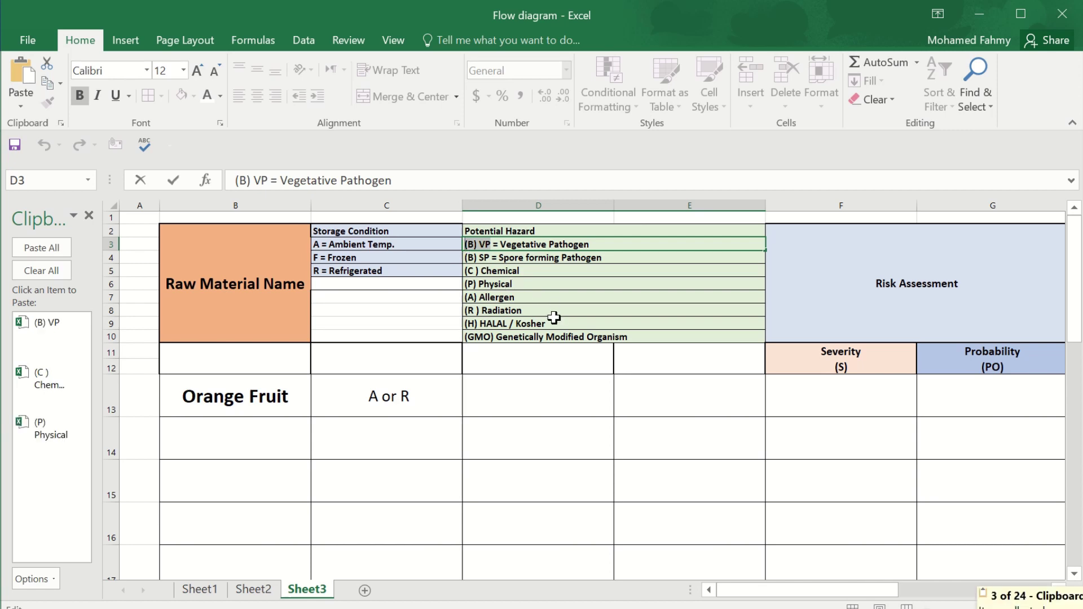
click(554, 308)
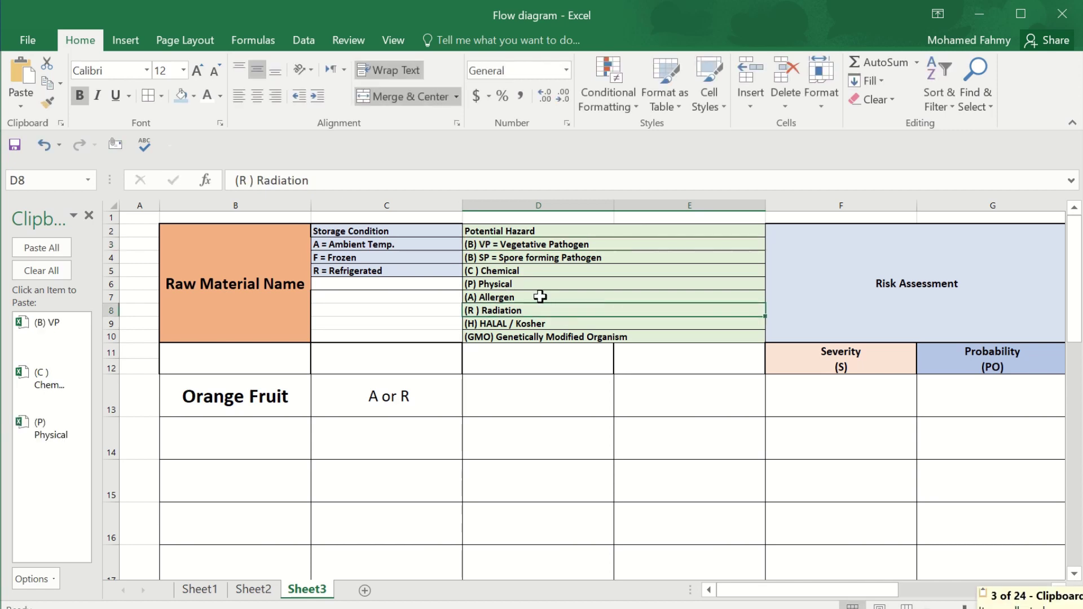
click(540, 297)
key(F2)
key(shift+Home)
key(ctrl+c)
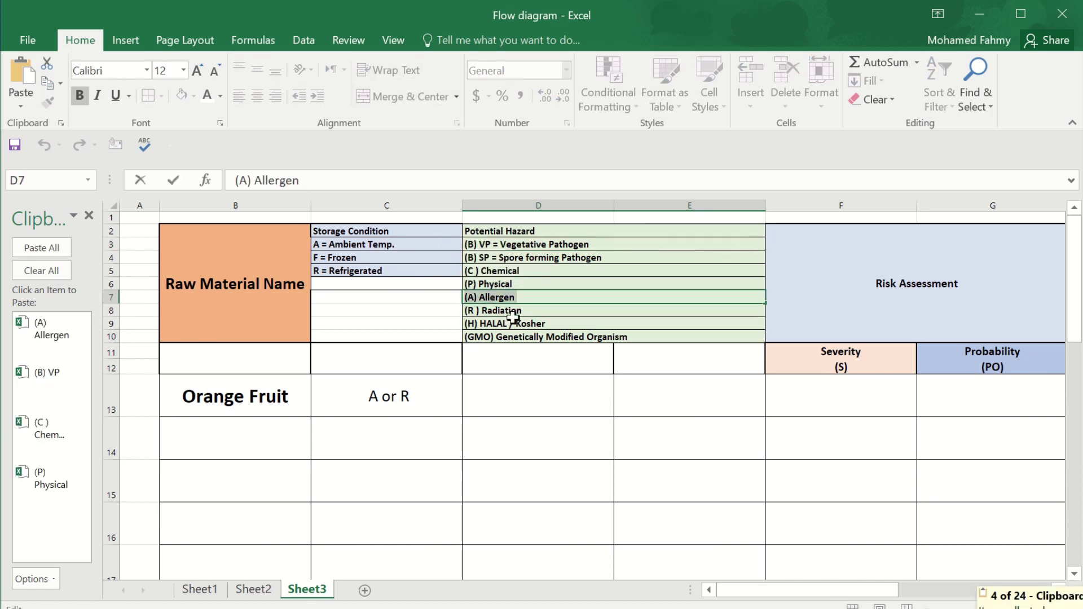
click(559, 314)
key(Down)
key(Down)
click(477, 310)
key(F2)
key(shift+Home)
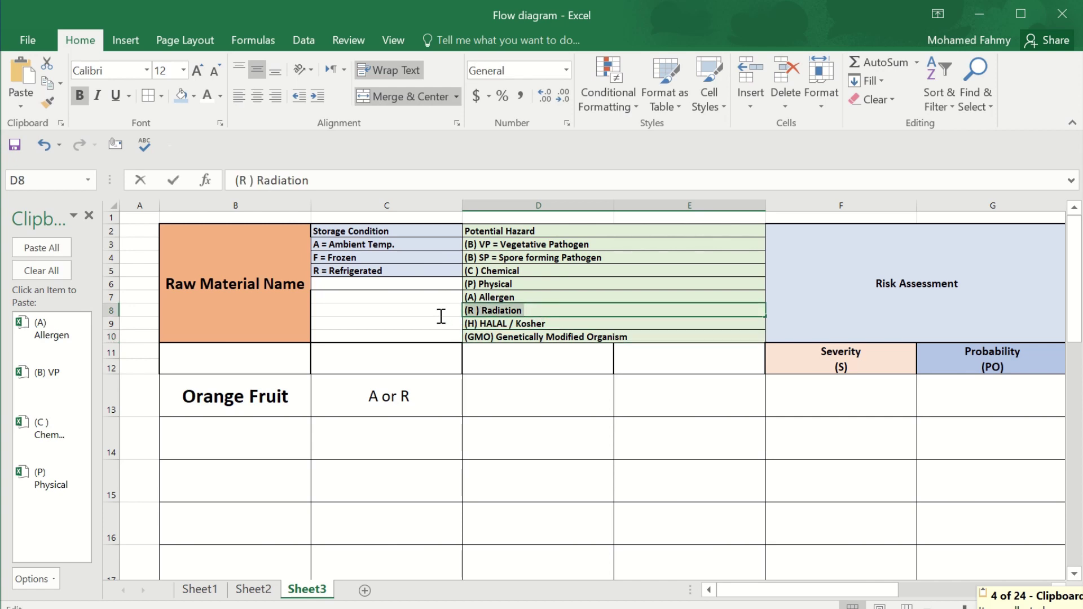
key(ctrl+c)
Step: Copy the (H) and (GMO) codes from the HALAL and GMO legend entries
click(505, 323)
double_click(507, 323)
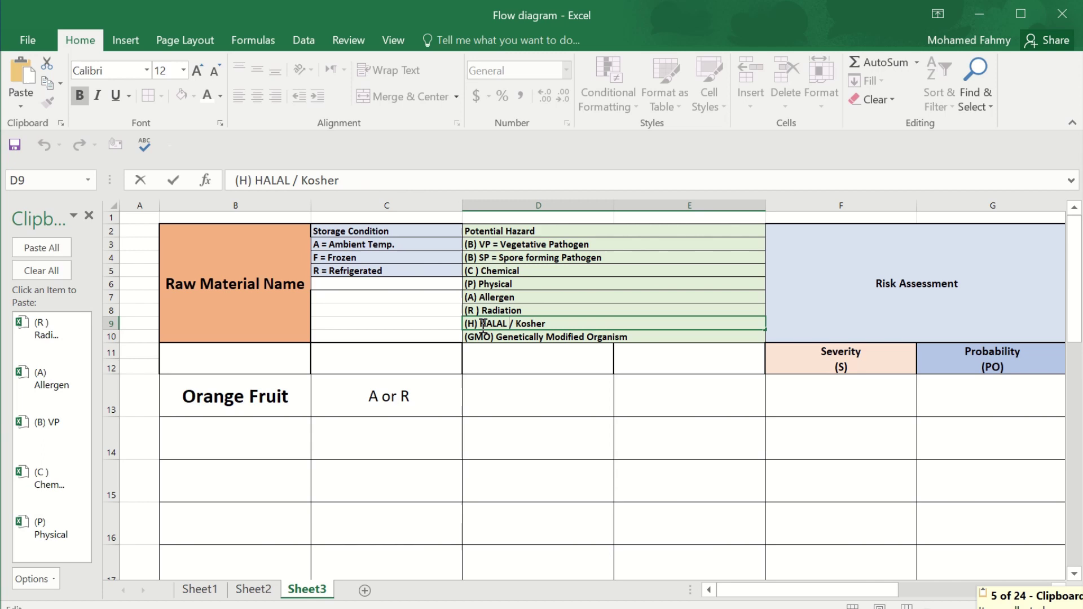
drag(482, 323, 448, 323)
key(ctrl+c)
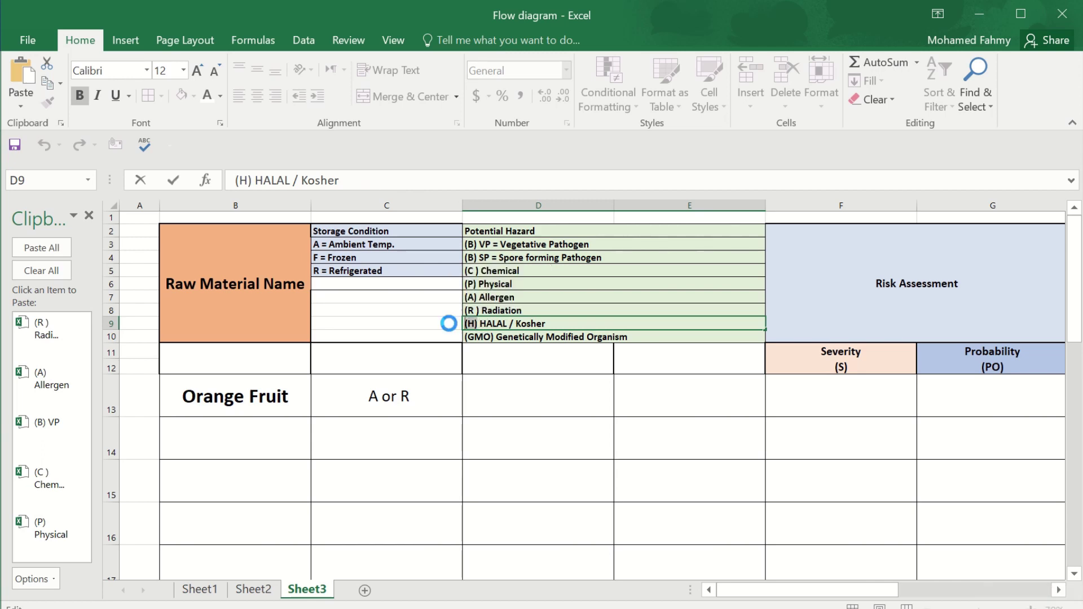
click(489, 340)
double_click(496, 341)
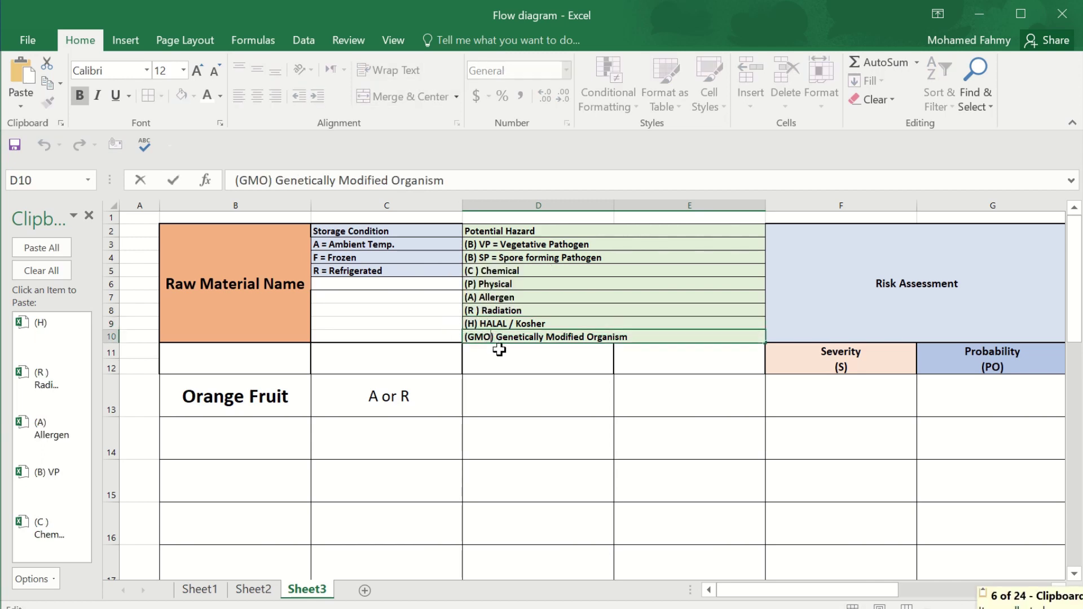
drag(498, 342, 454, 338)
key(ctrl+c)
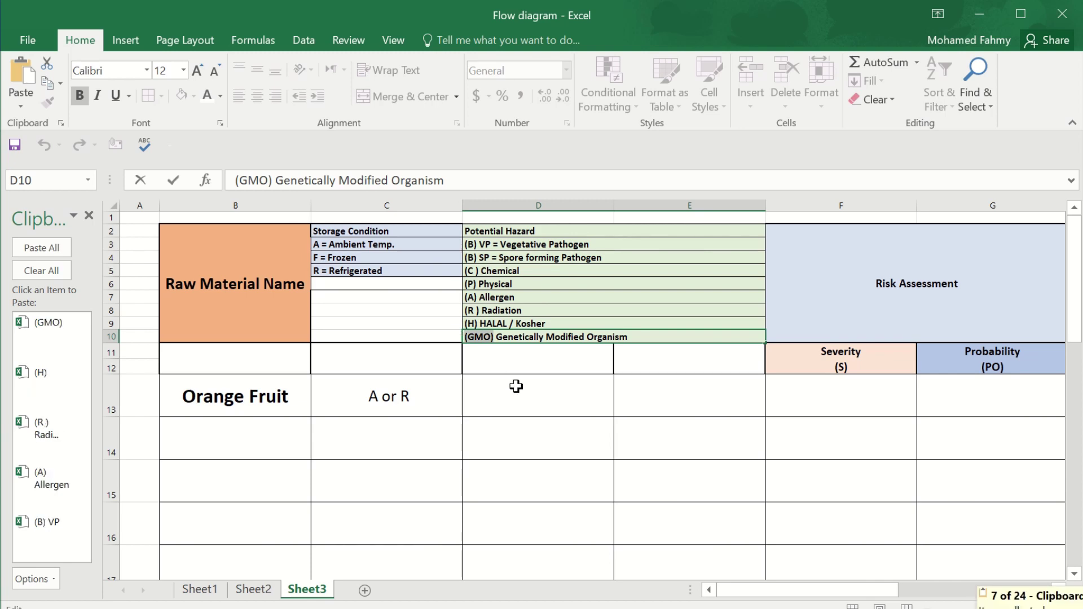
Step: Paste (P) Physical, (C ) Chemical and (B) VP from the clipboard into D13–D15
click(516, 386)
double_click(536, 404)
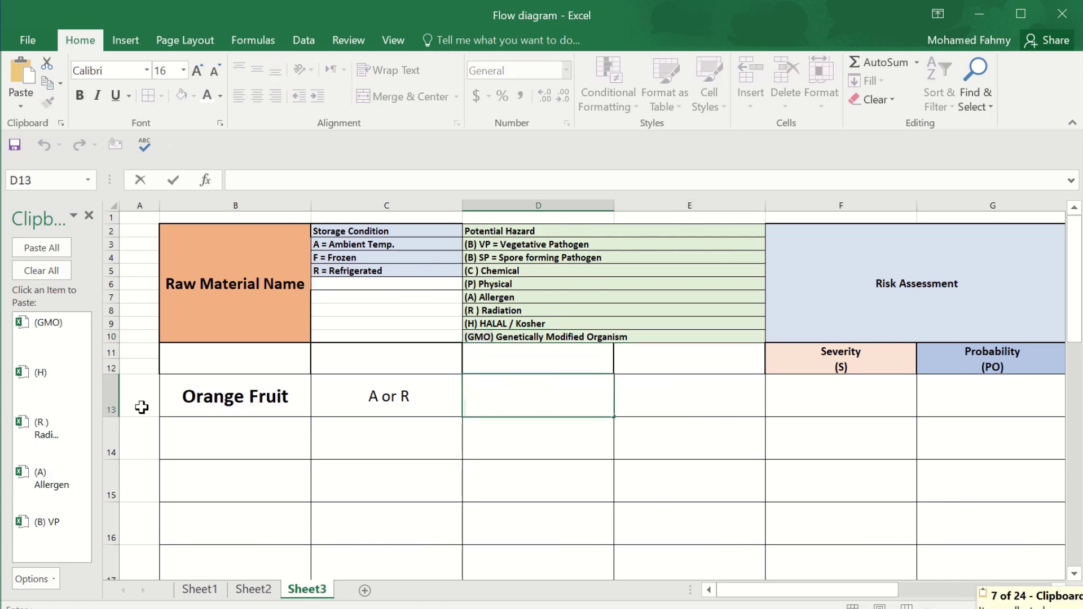
drag(85, 381, 85, 482)
click(50, 528)
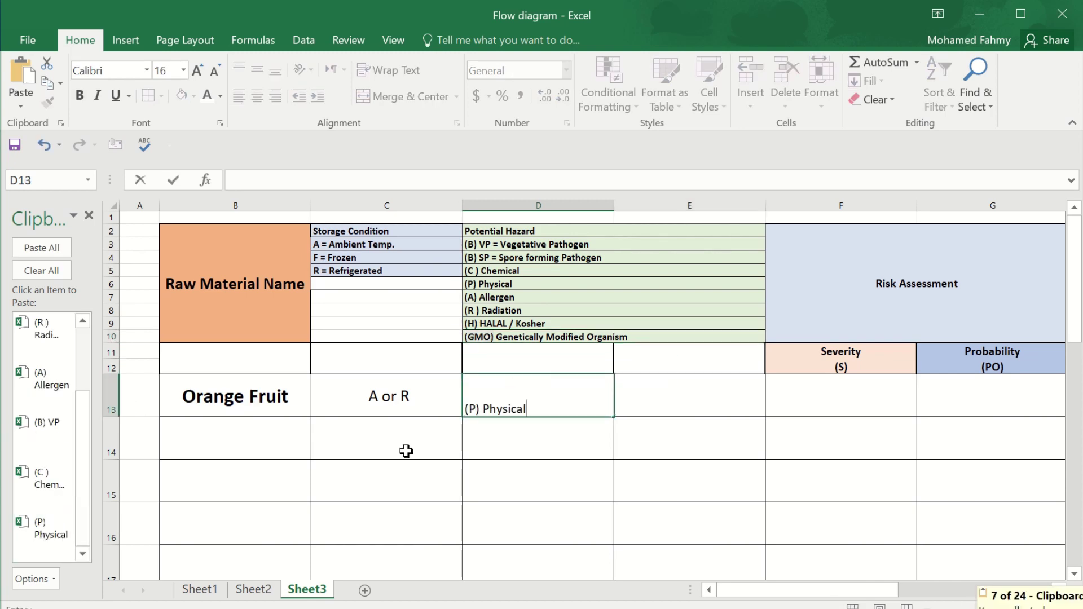
click(521, 428)
click(50, 478)
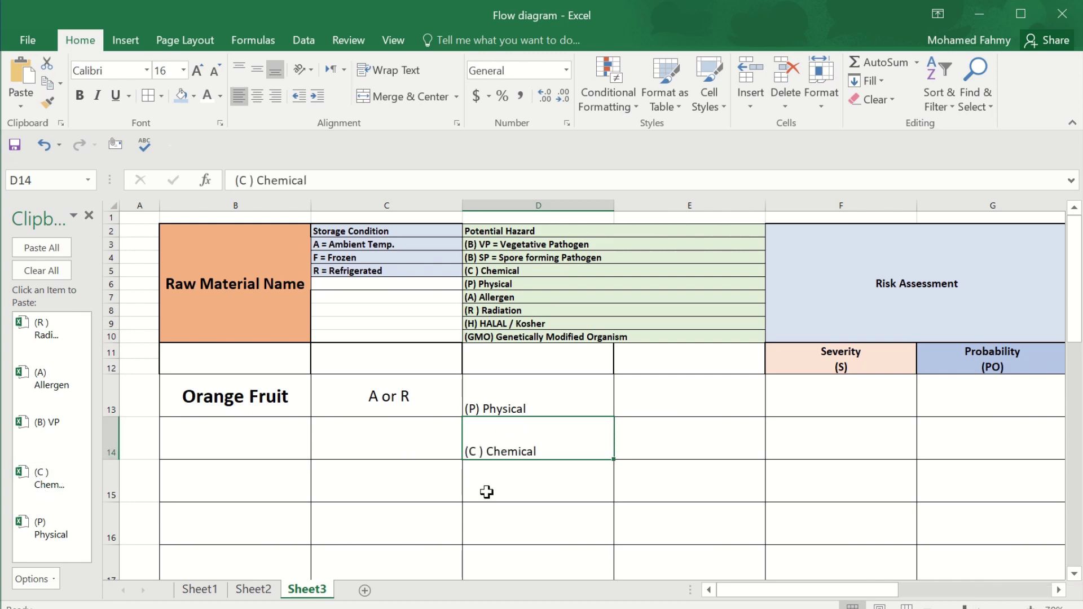
click(486, 491)
click(47, 423)
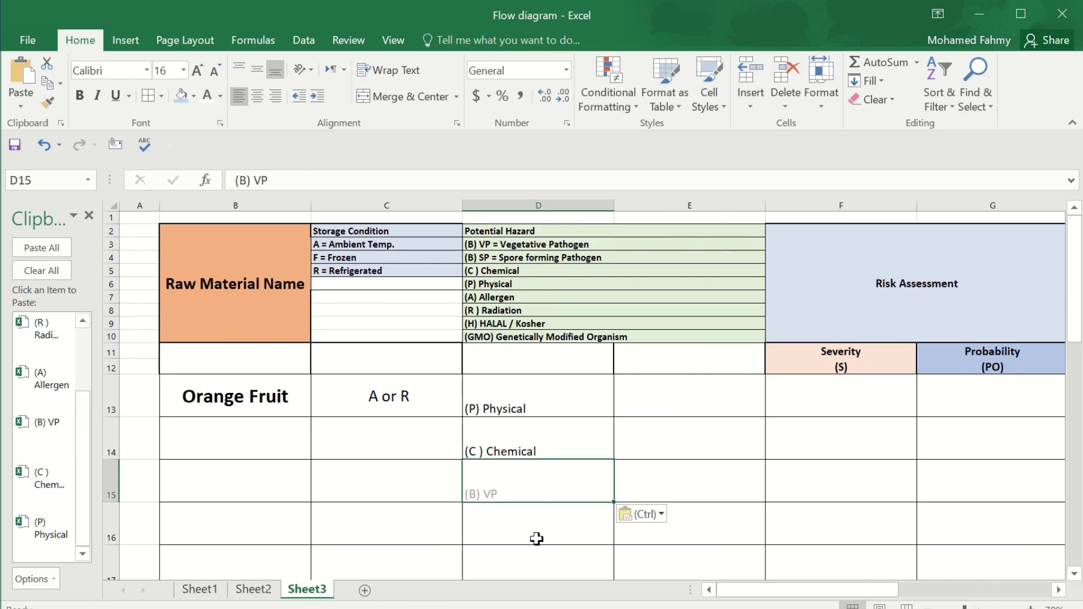
Step: Extend D15 so it reads (B) Biological VP & SP
double_click(514, 496)
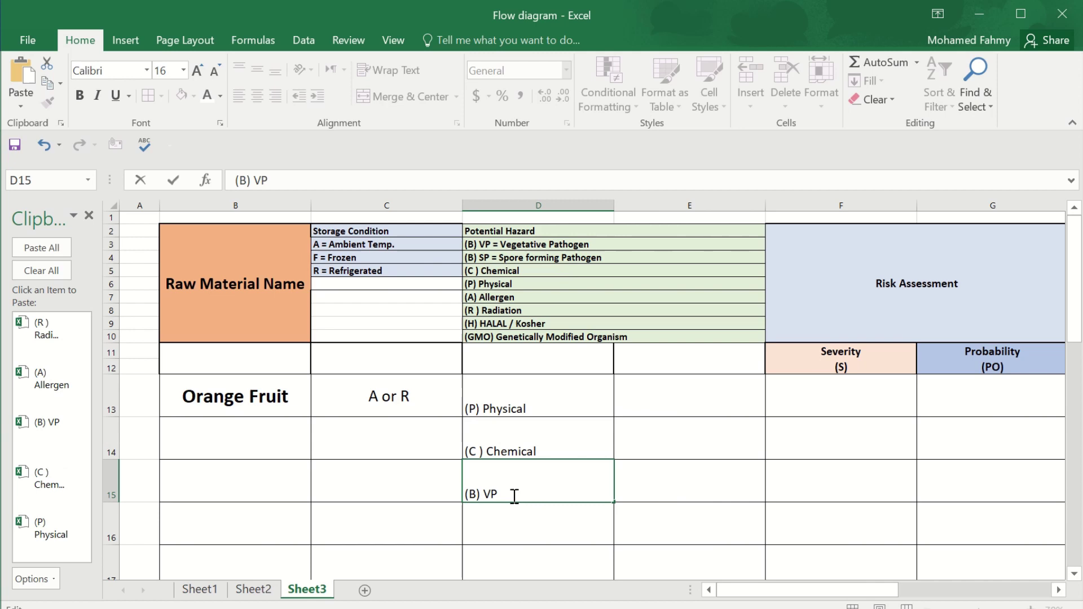
text(& SP)
click(501, 529)
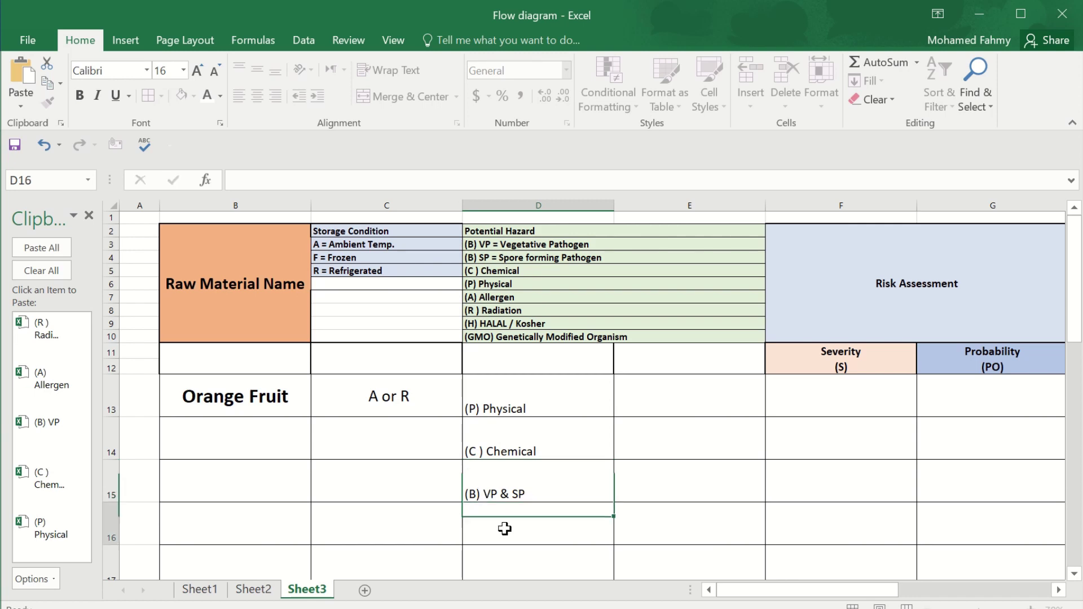
double_click(482, 494)
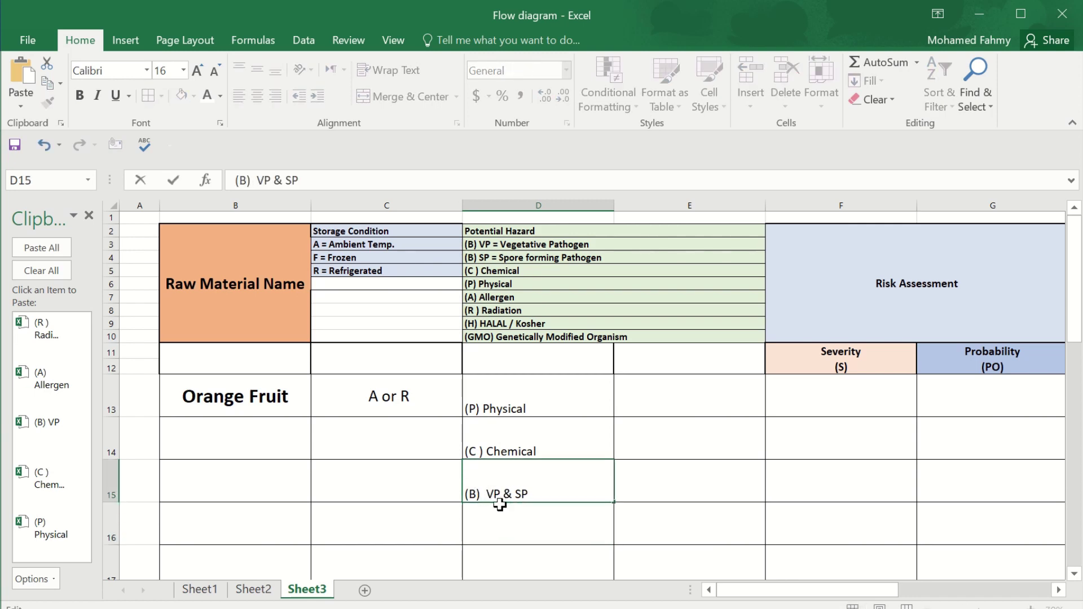
text(B)
text(iologica)
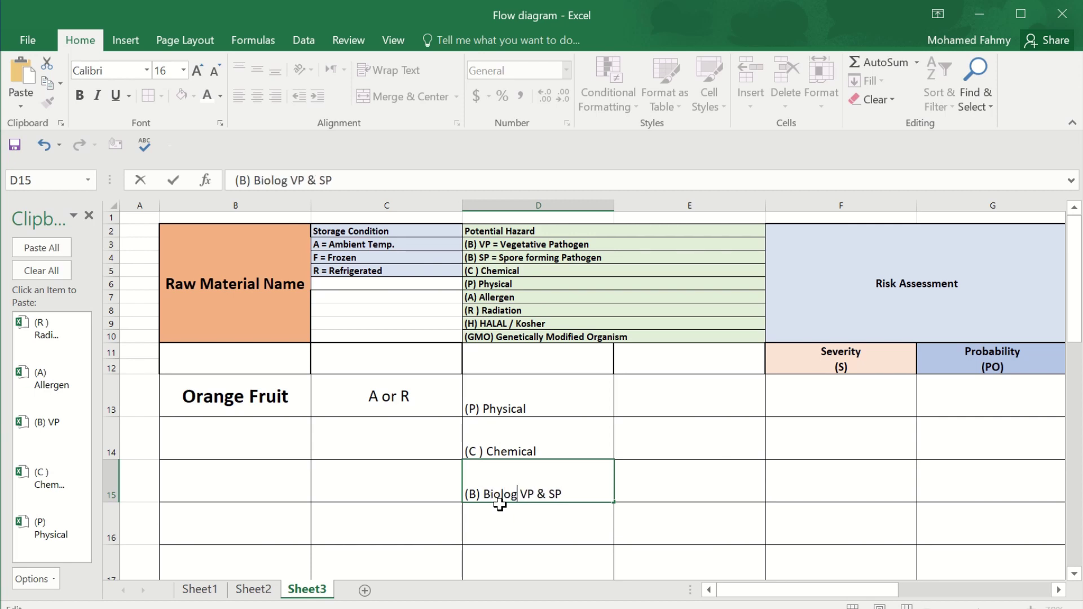
text(l)
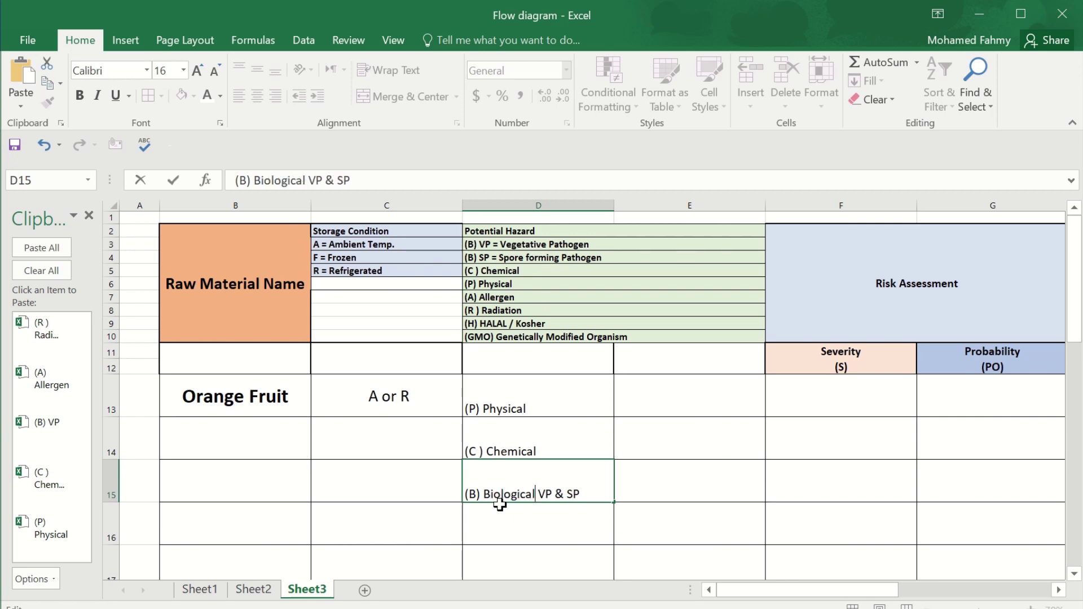
click(528, 522)
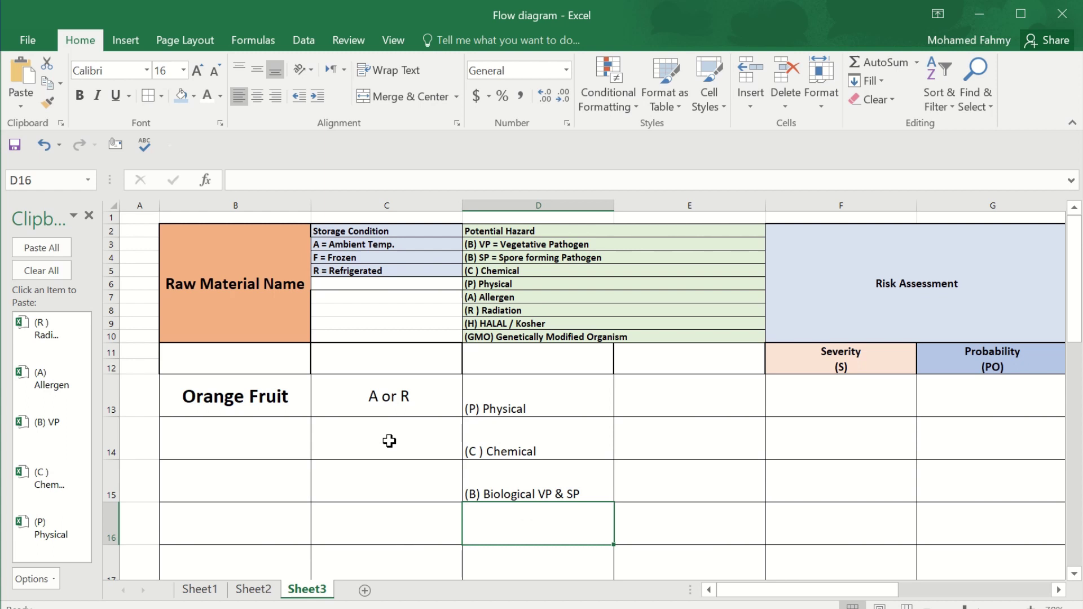
Step: Paste (A) Allergen, (R ) Radiation and (H) from the clipboard into D16–D18
click(45, 384)
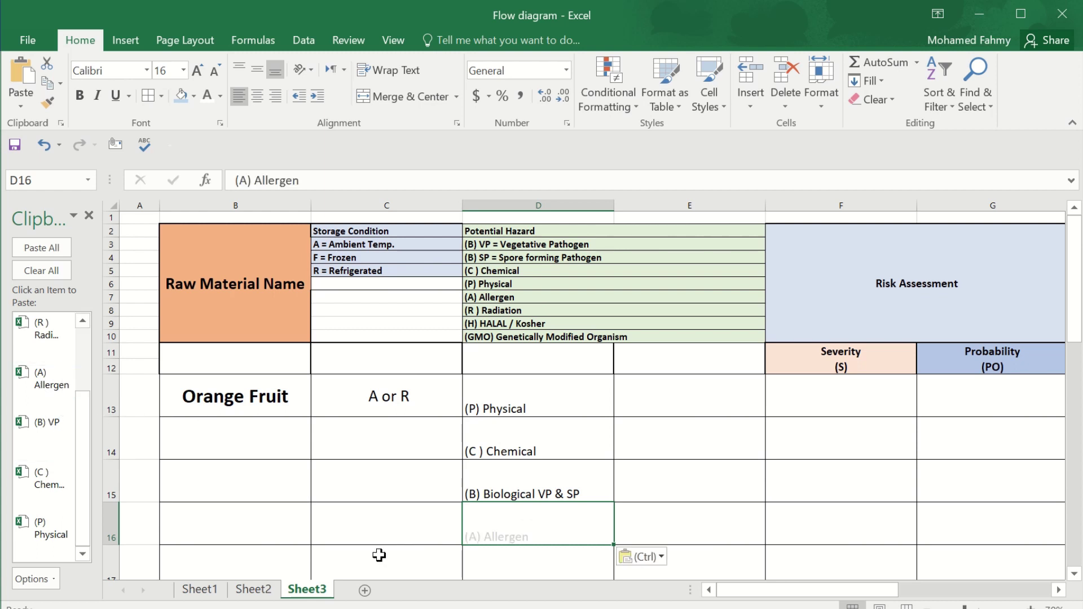
click(495, 562)
scroll(529, 533, down, 2)
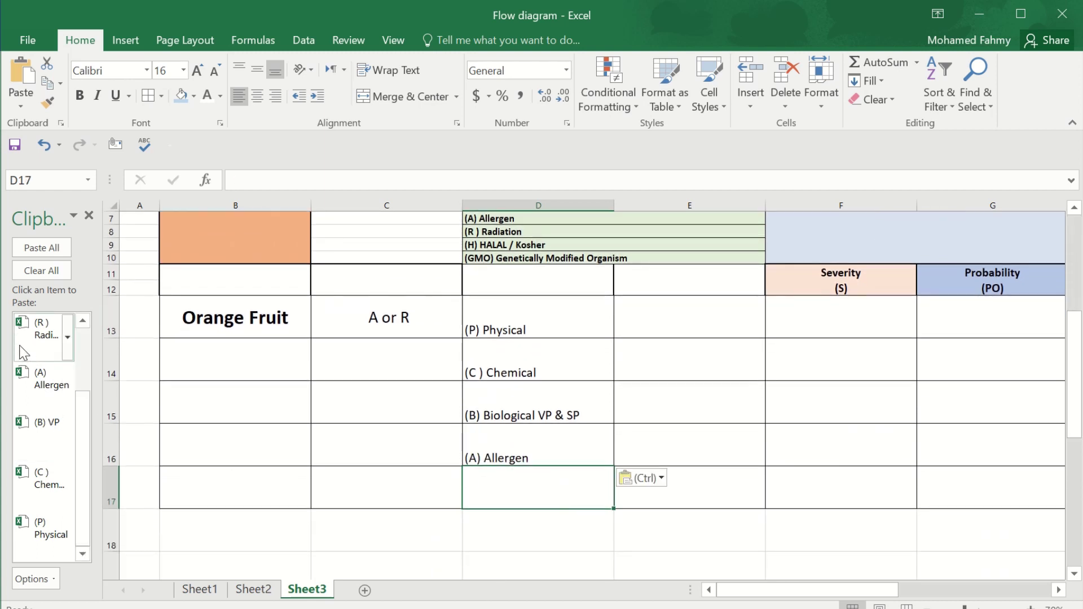
click(48, 333)
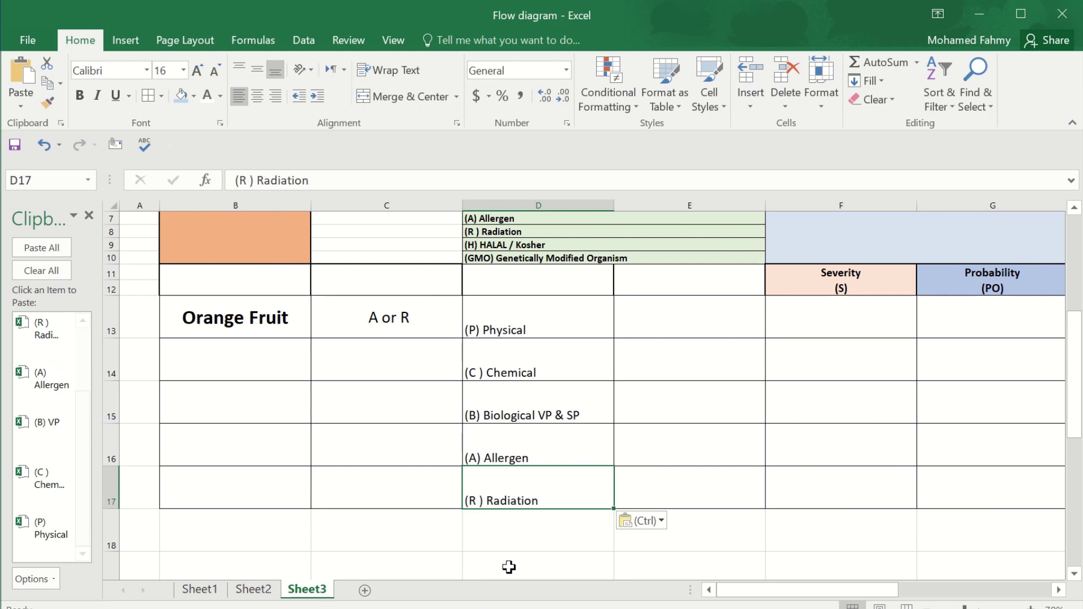
click(501, 538)
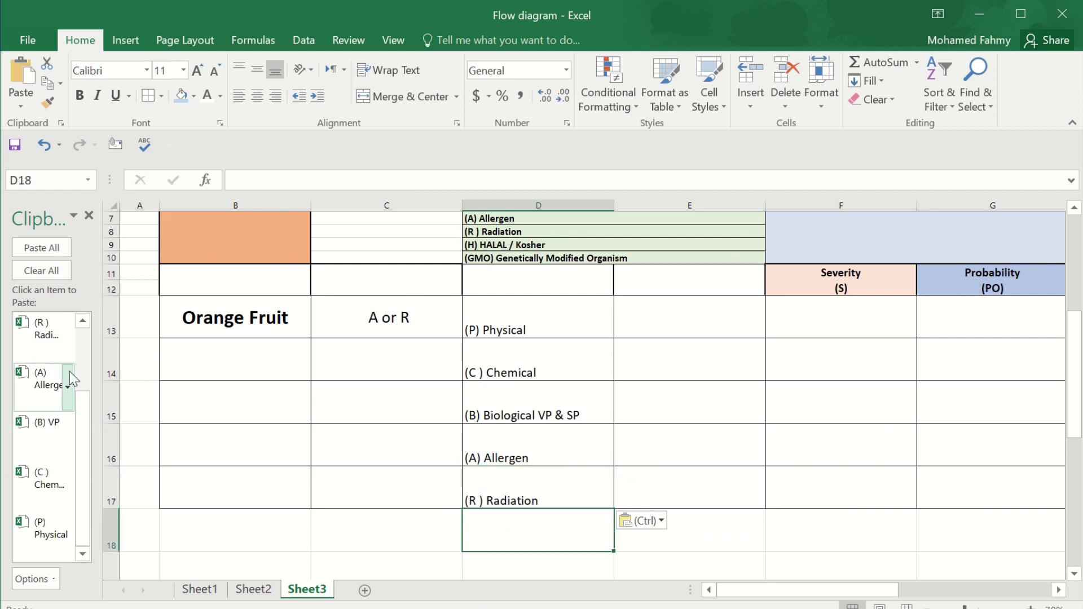
scroll(67, 344, up, 2)
click(42, 375)
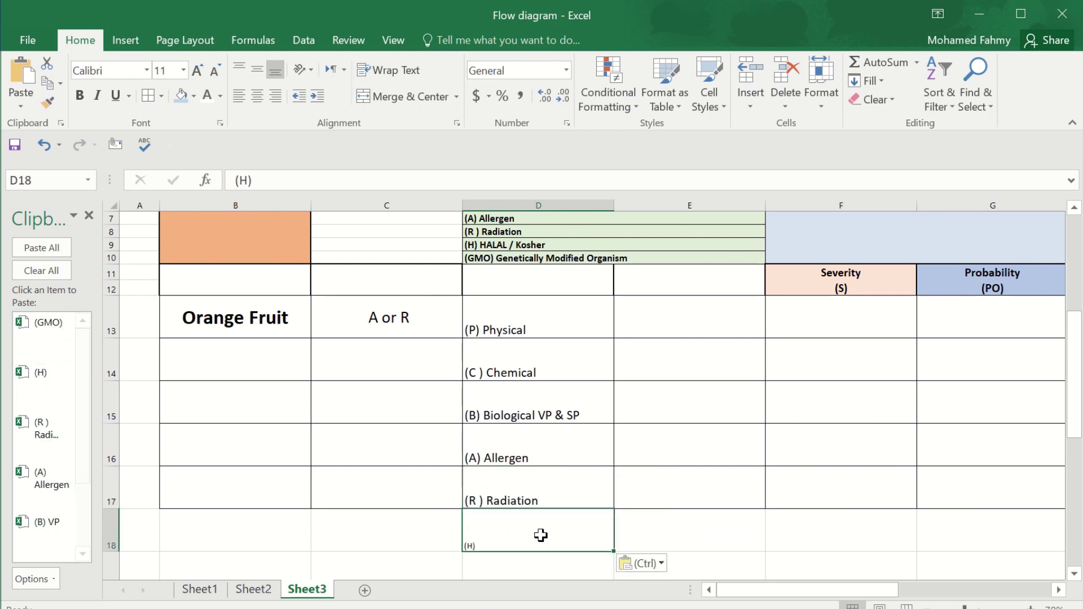
Step: Copy row 17's table formatting onto the rows below with Format Painter
click(510, 499)
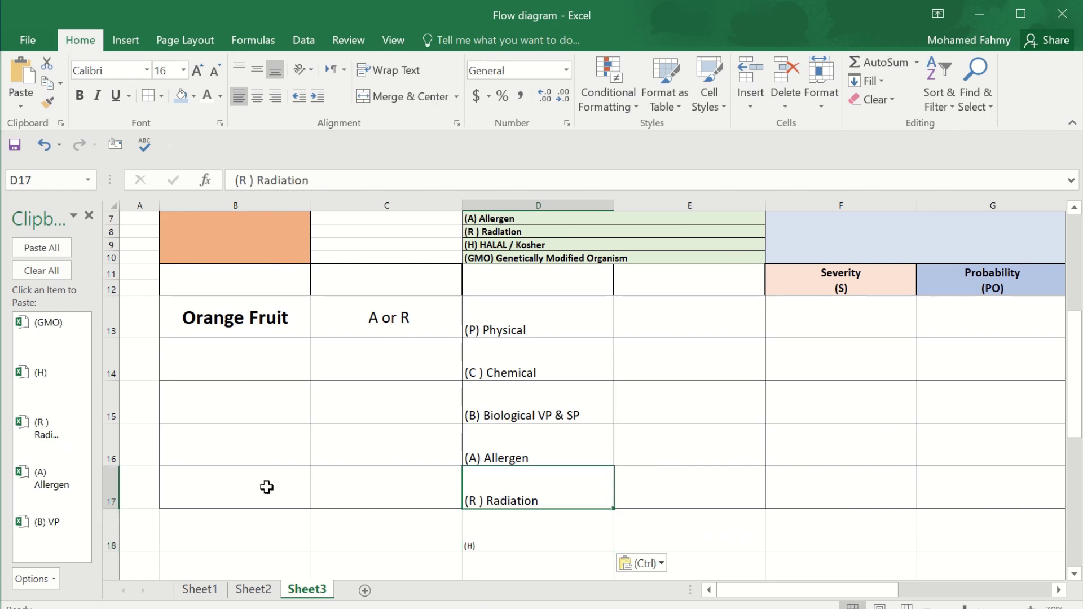
drag(226, 489, 803, 474)
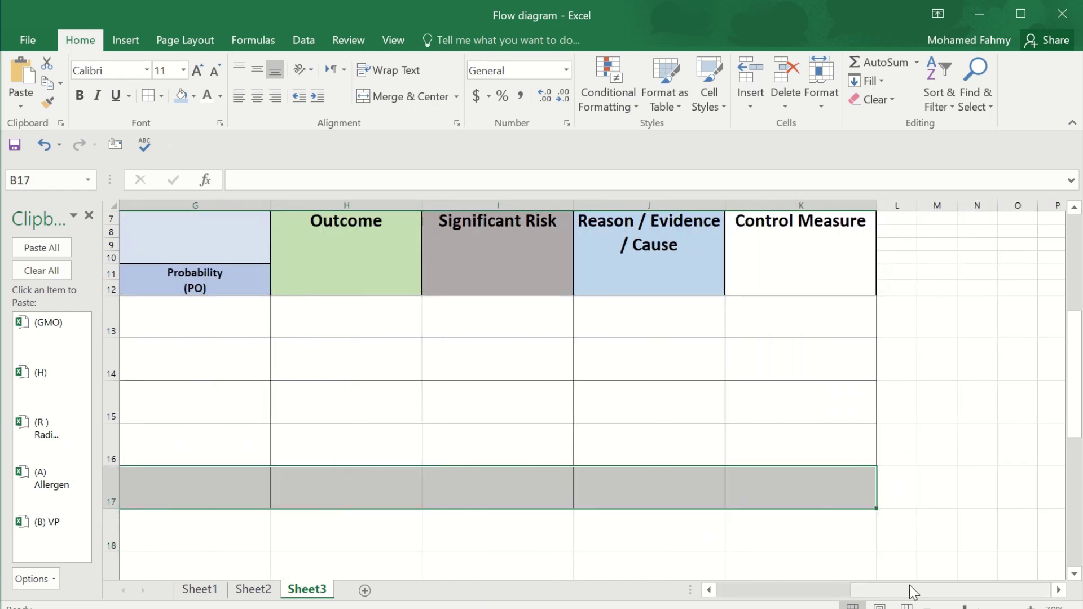
drag(914, 590, 765, 590)
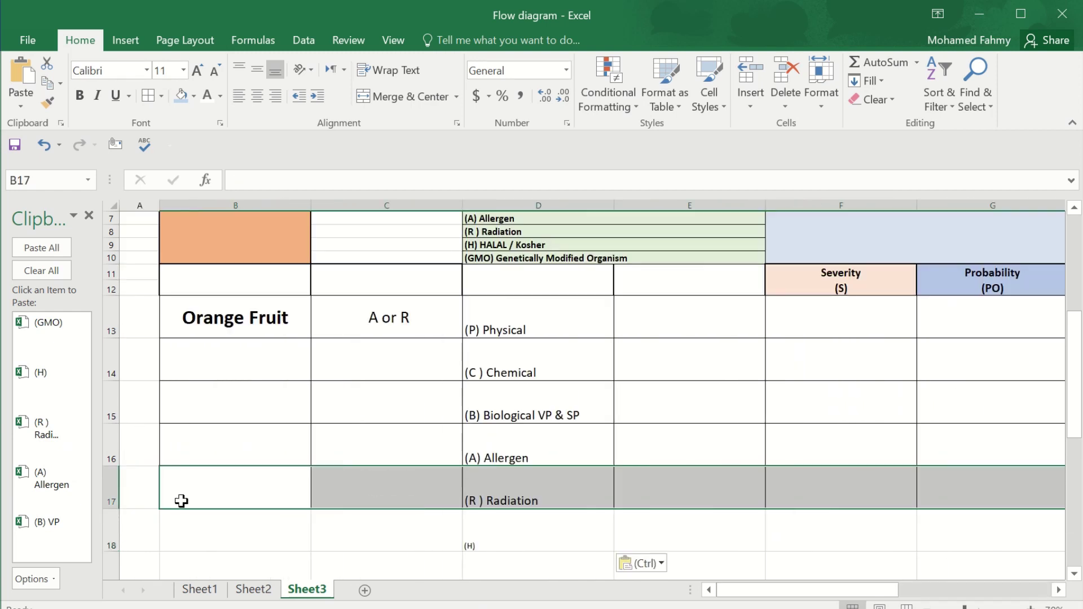
click(47, 103)
mouse_move(233, 525)
mouse_down()
mouse_move(1081, 576)
mouse_move(870, 585)
mouse_move(841, 600)
mouse_move(817, 421)
mouse_move(631, 433)
mouse_up()
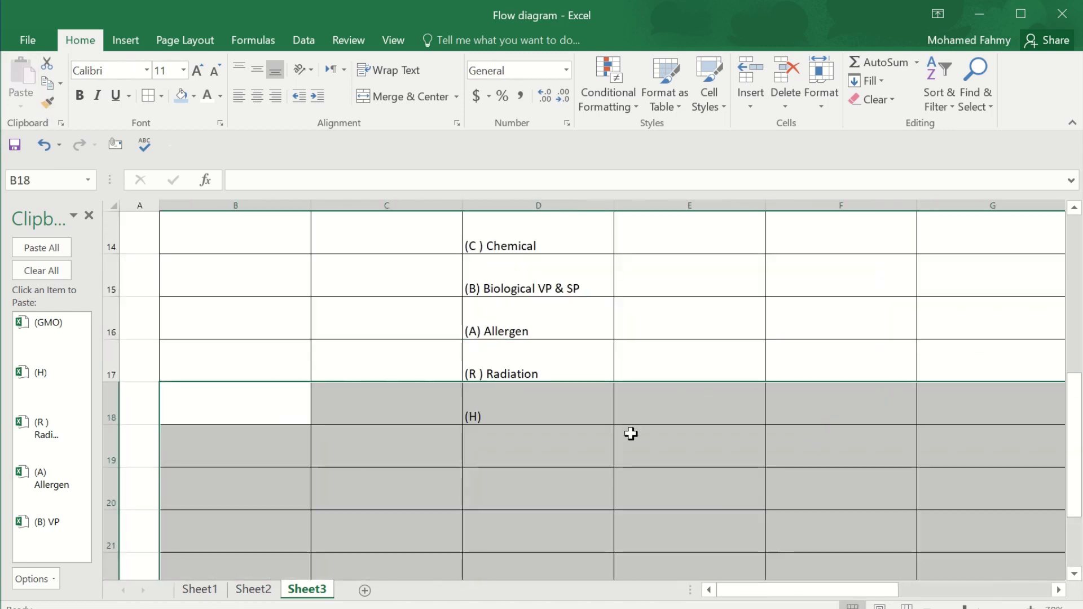
Step: Make D18 read (H) & (GMO), then clear and close the Clipboard pane
click(631, 433)
double_click(503, 416)
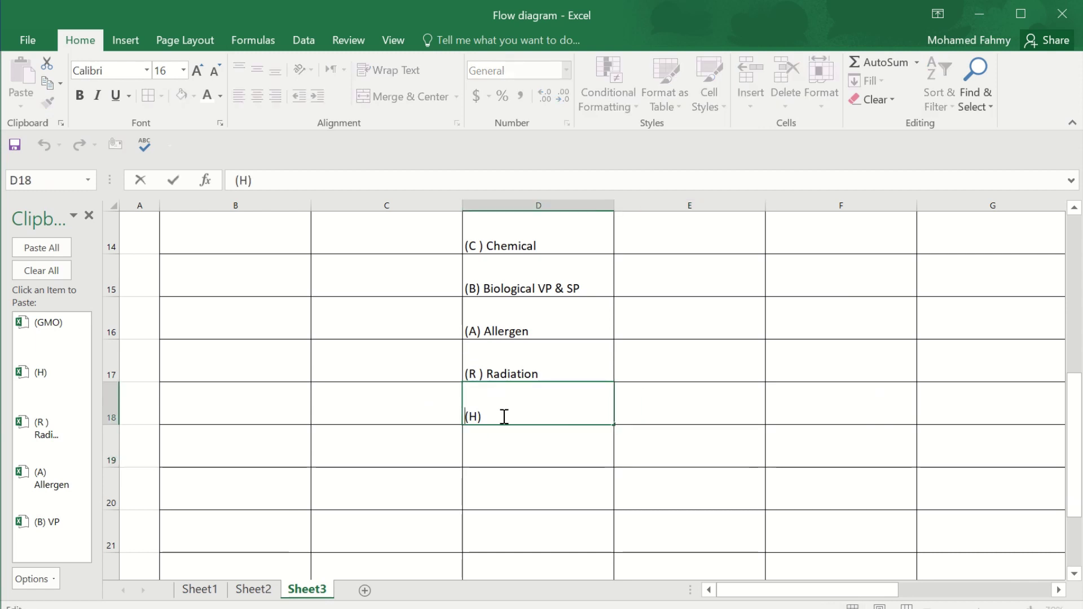
scroll(504, 416, up, 2)
drag(403, 305, 404, 504)
double_click(515, 530)
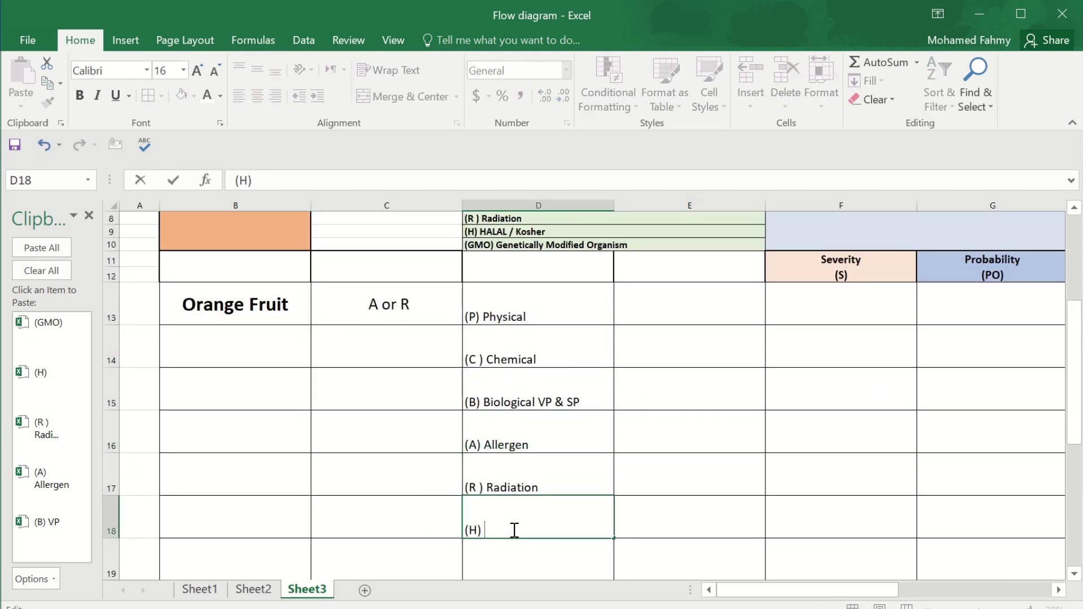
text(&)
click(44, 323)
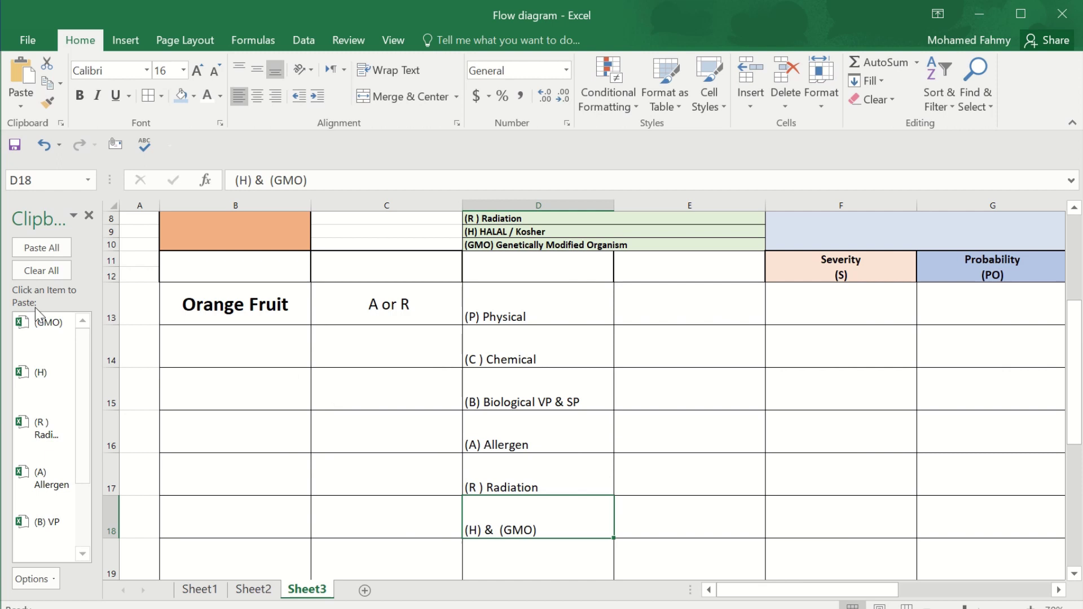
click(41, 272)
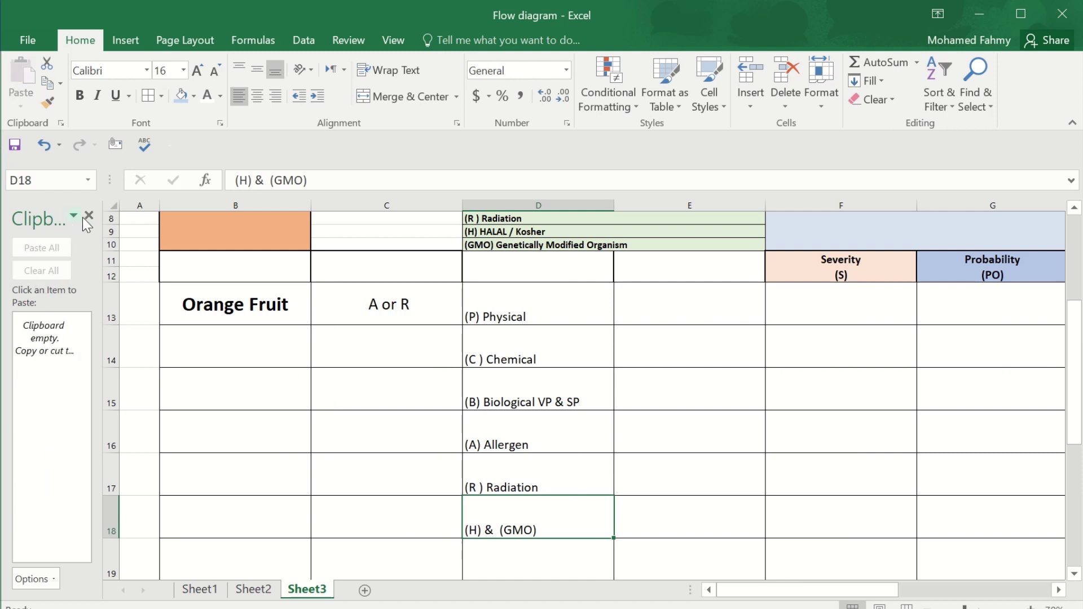
click(861, 379)
Step: Merge & Center C13:C18 (A or R) and B13:B18 (Orange Fruit)
click(285, 305)
drag(285, 305, 285, 517)
click(389, 99)
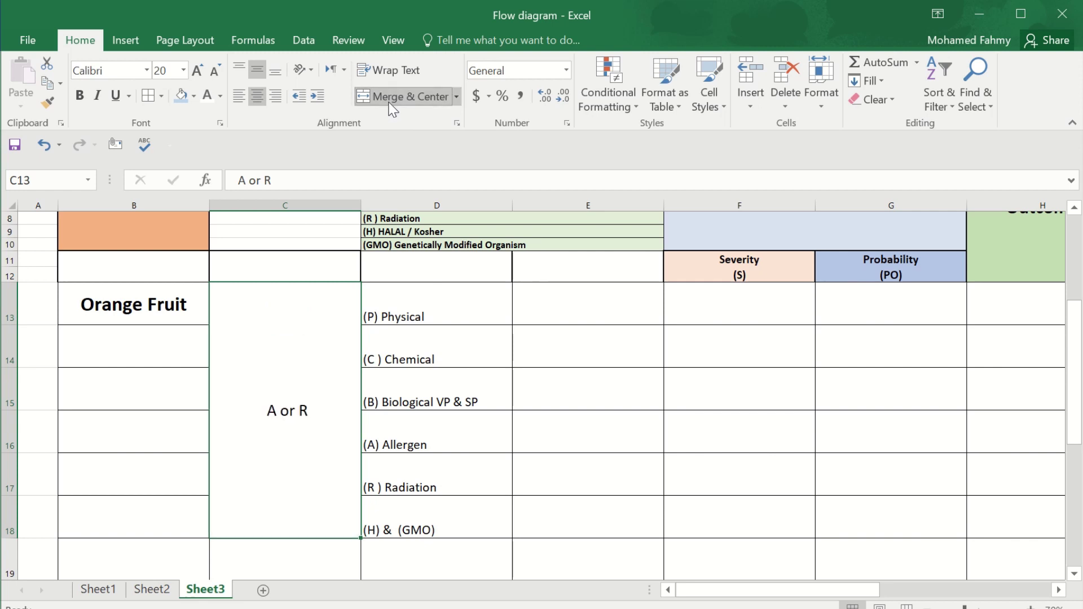
drag(122, 302, 111, 515)
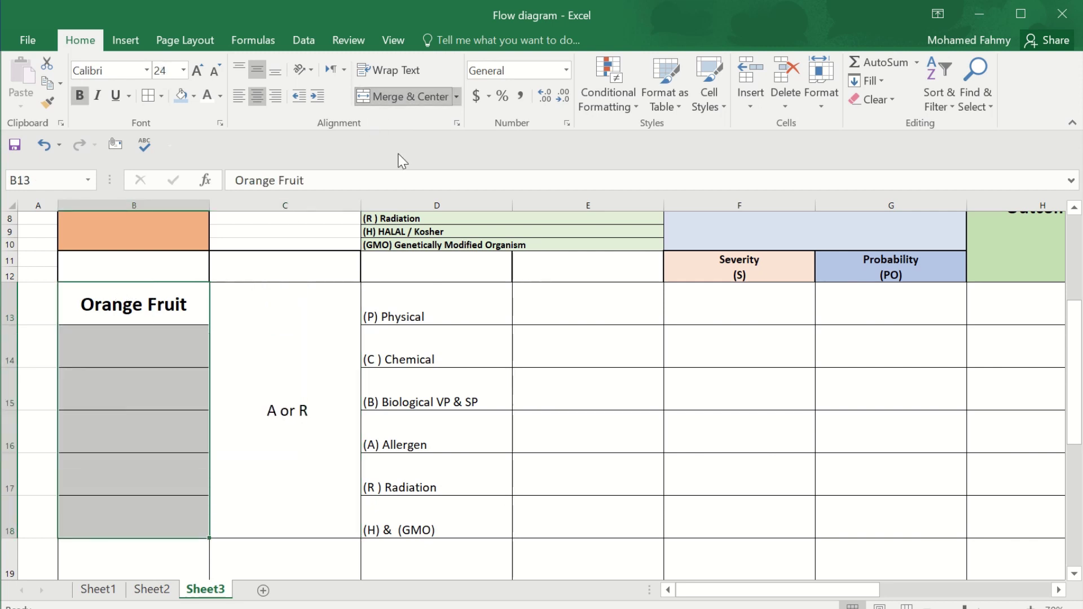
click(406, 96)
click(674, 374)
Step: Bold and middle-align hazard labels D13:D18, and widen column E to about 57.64
drag(387, 309, 426, 529)
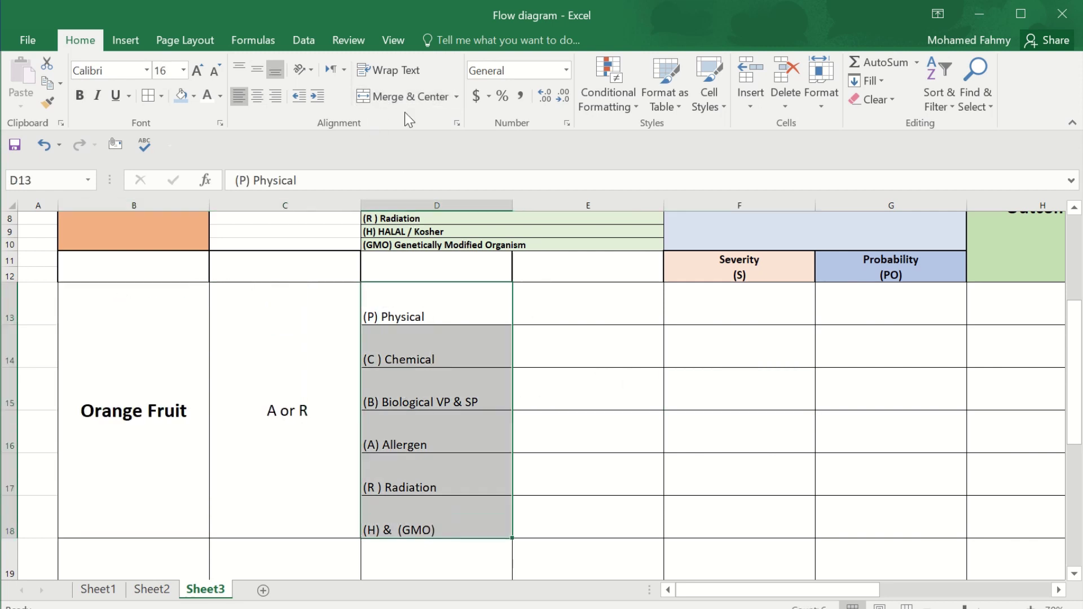
click(258, 74)
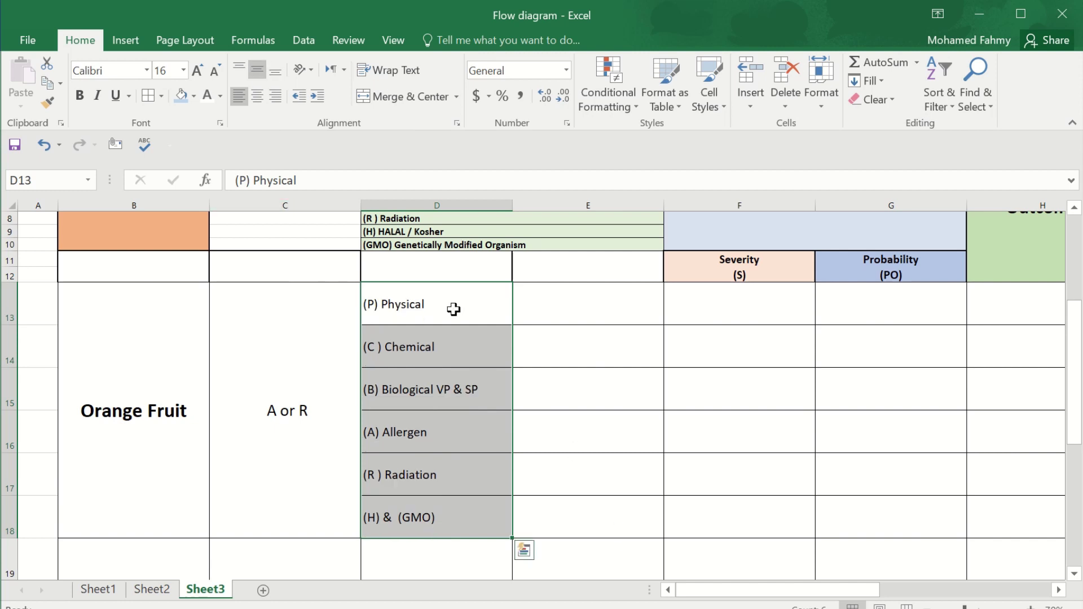
click(80, 100)
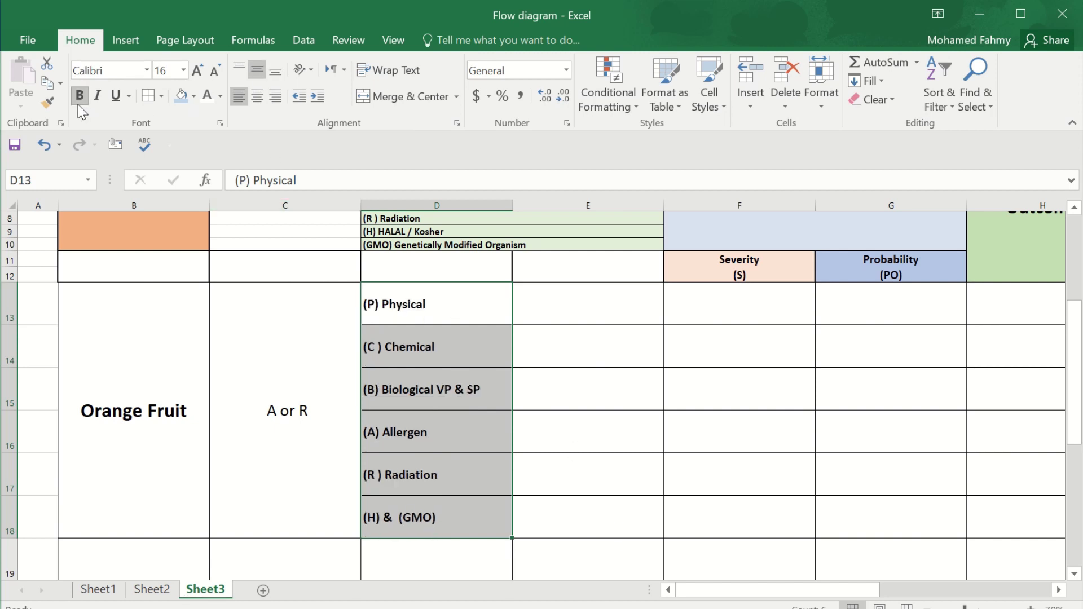
click(618, 306)
drag(664, 201, 783, 198)
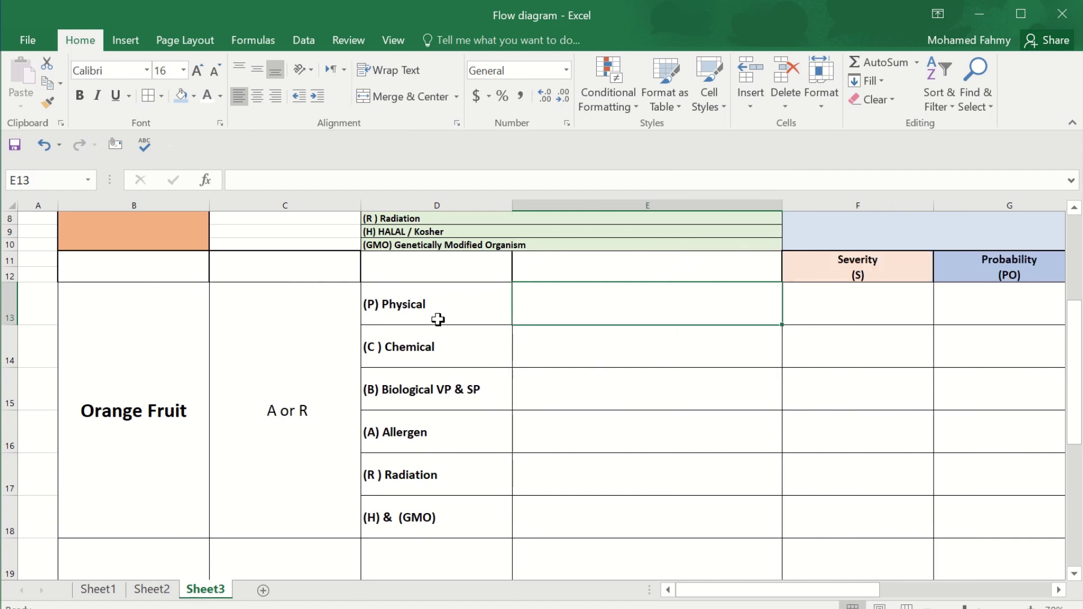
Step: Enter 'Foreign Materials from Soil , Stones , Metalic Objects and wood' in E13
scroll(437, 320, up, 1)
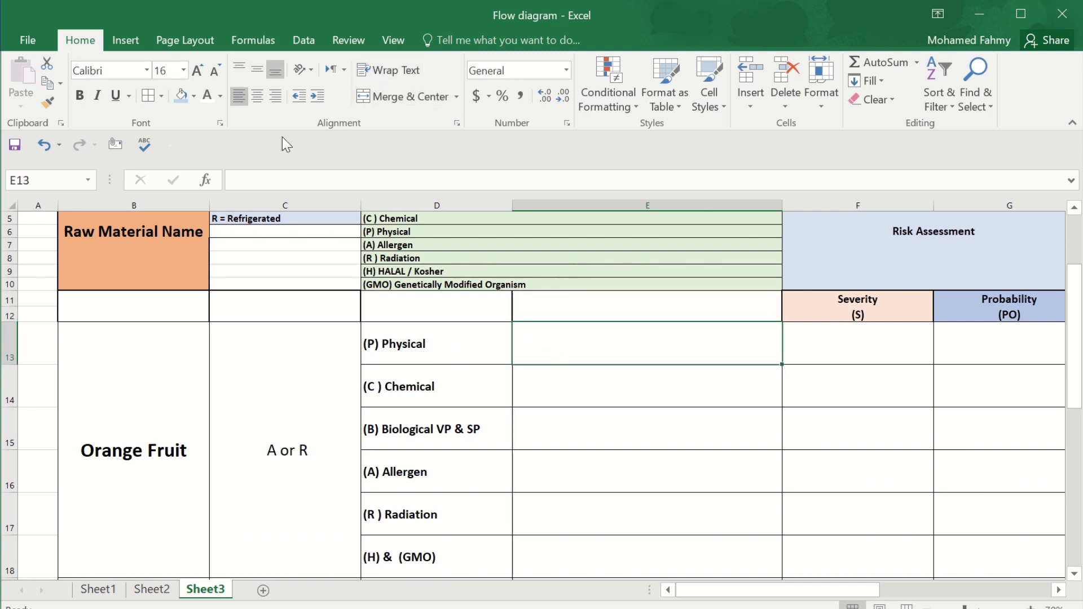
text(Fo)
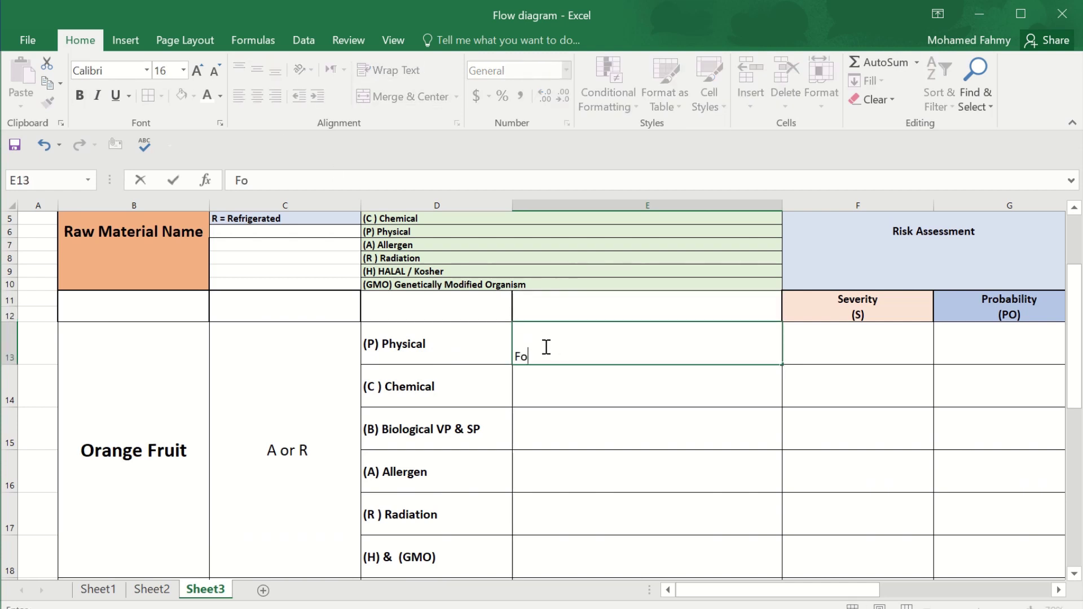
text(reign Materials)
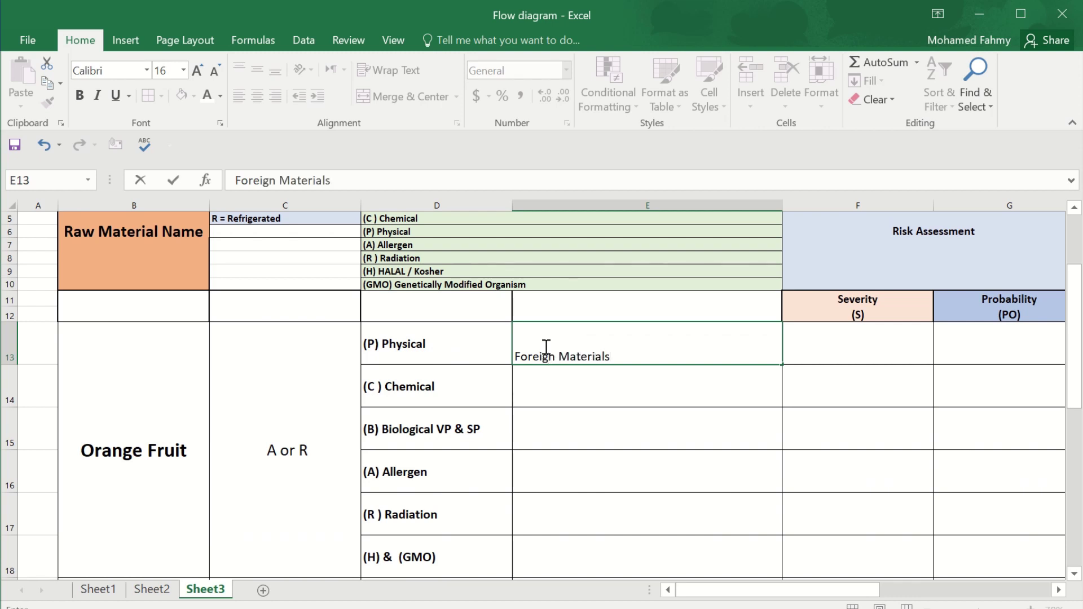
text( from Soil)
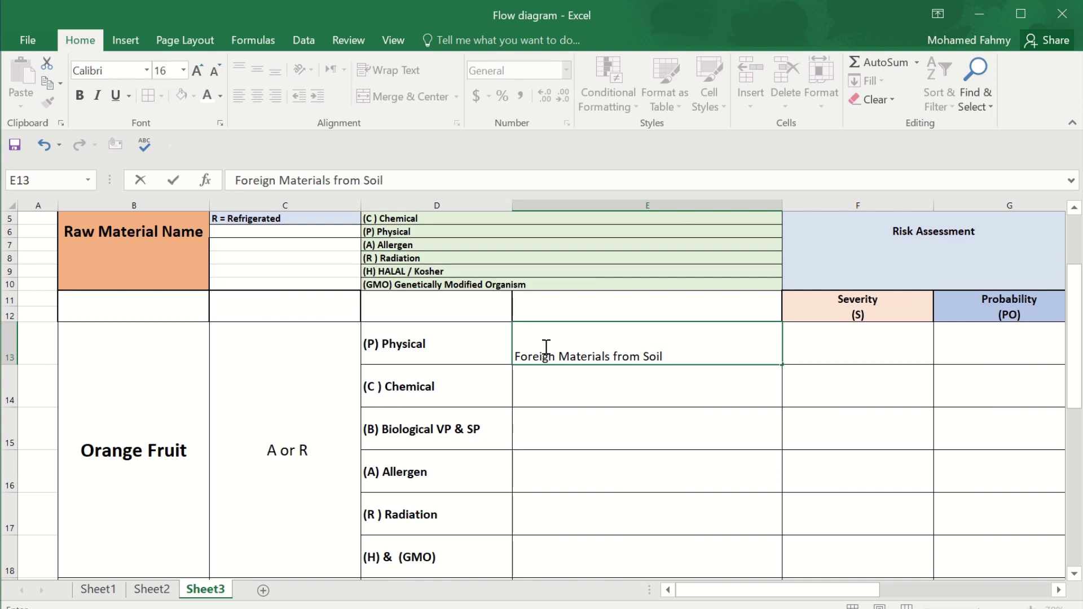
text( , Stones ,)
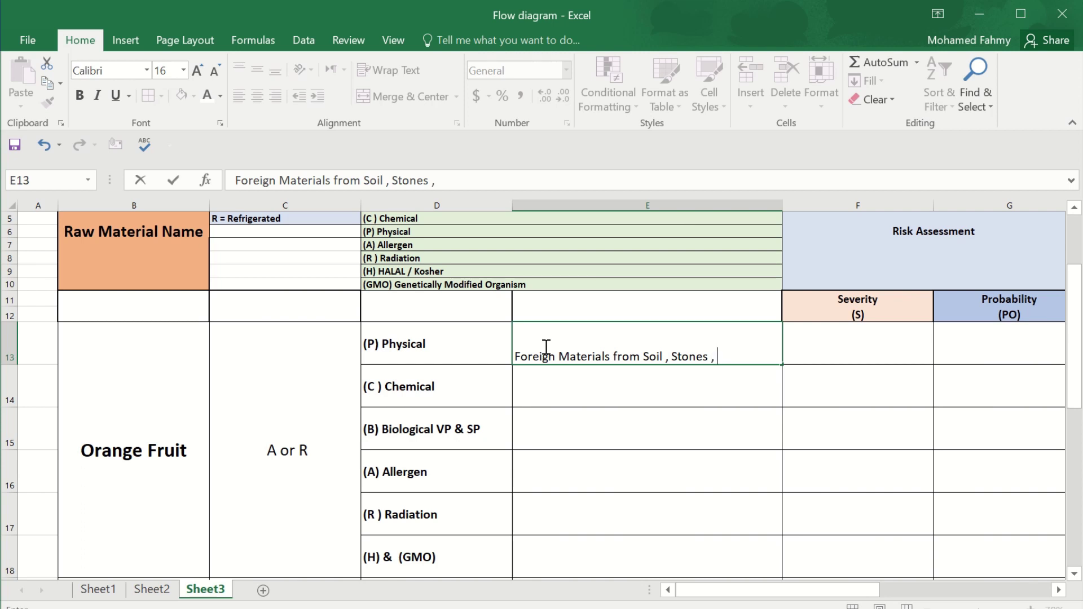
text( Metalic Ob)
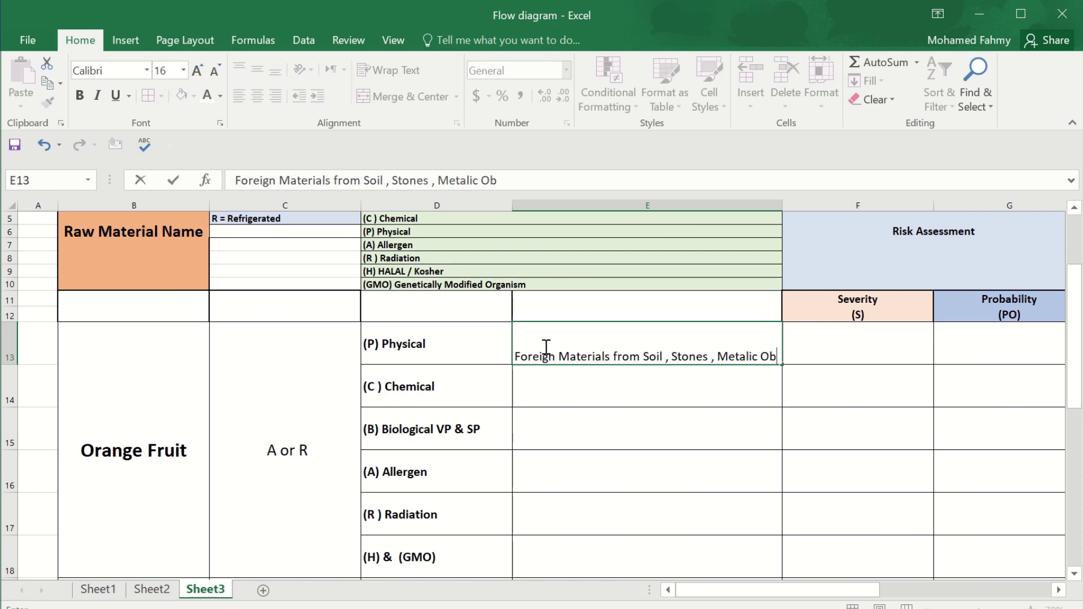
text(jects and )
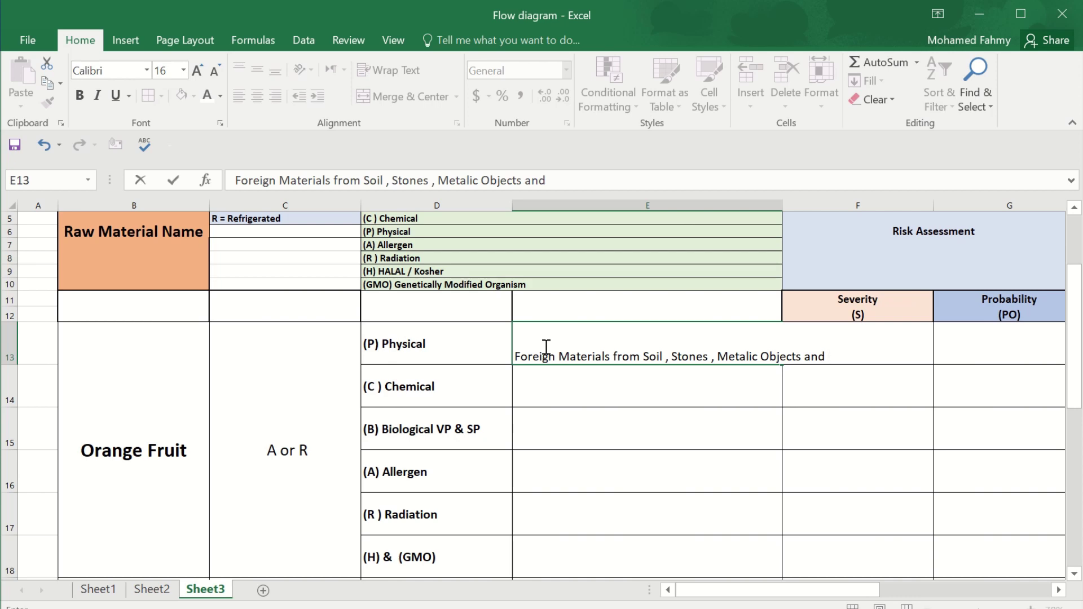
text(wood)
key(Return)
Step: Undo a trial merge of E13:E18 and wrap the E13 text within its cell
drag(556, 338, 537, 364)
click(401, 97)
scroll(632, 319, up, 5)
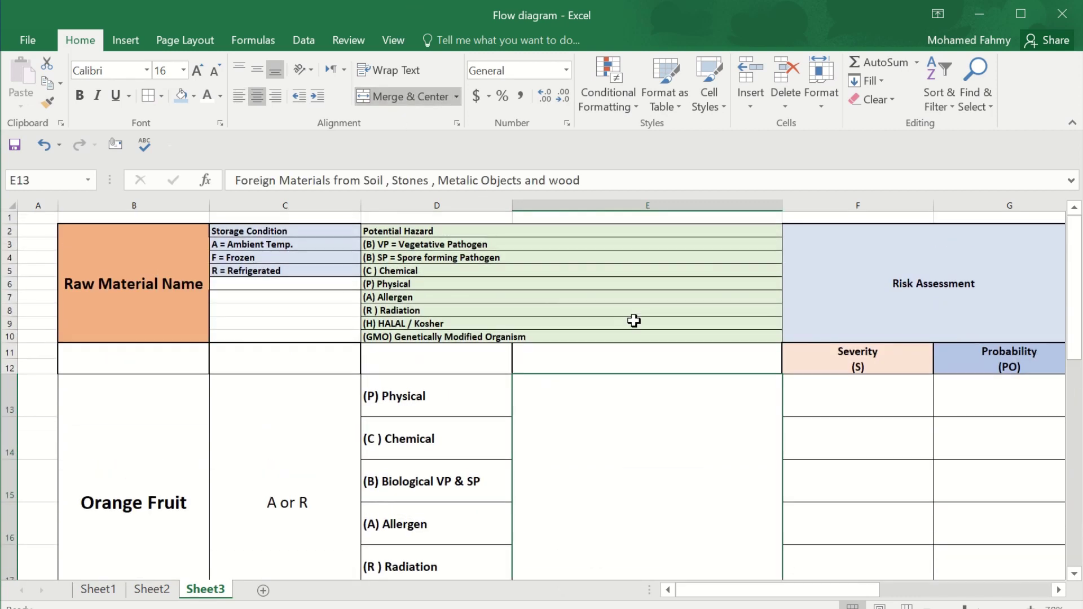
key(ctrl+z)
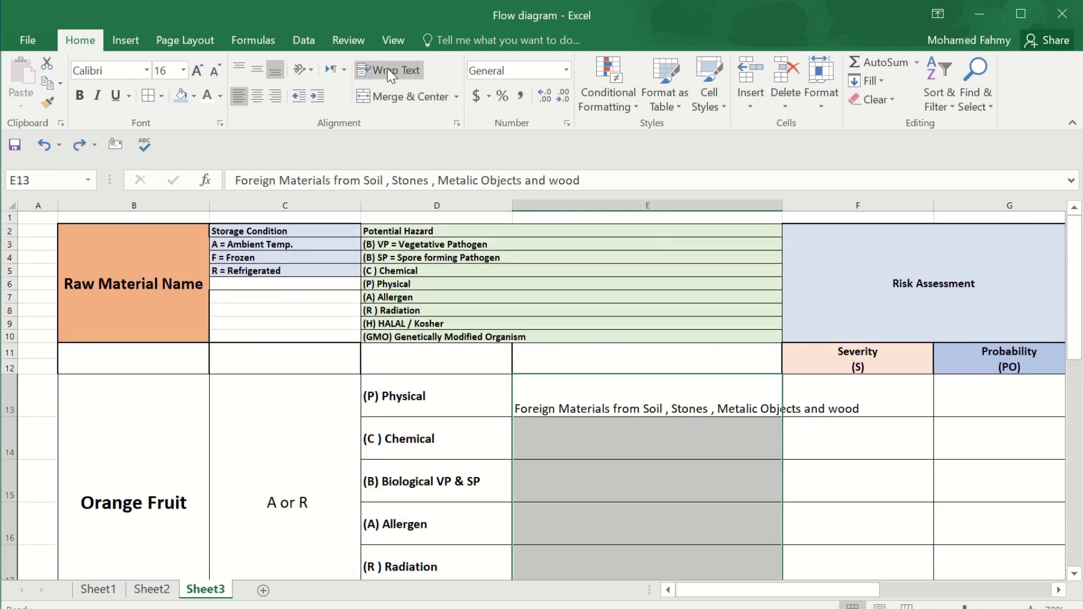
click(389, 69)
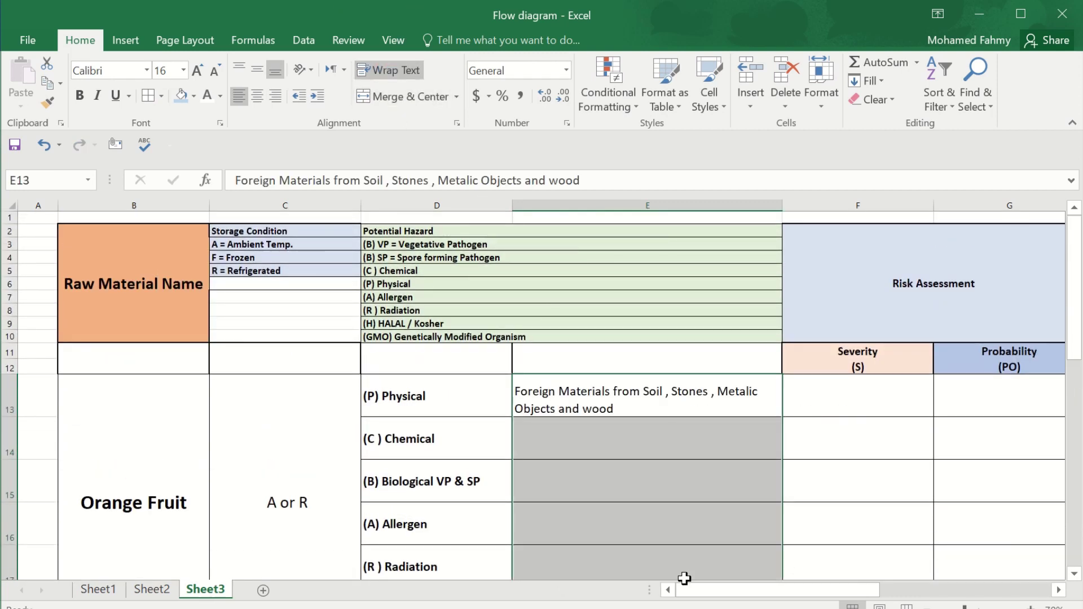
Step: Type 'Pesticdies' in E14 and correct it to 'Pesticides' with spell check
double_click(621, 432)
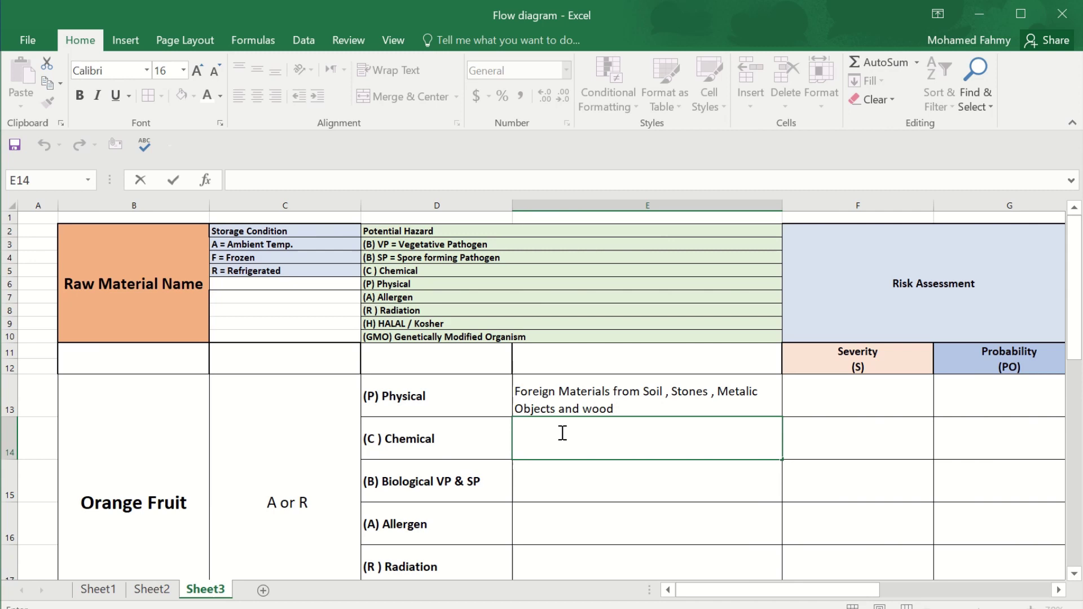
text(Pesticdies)
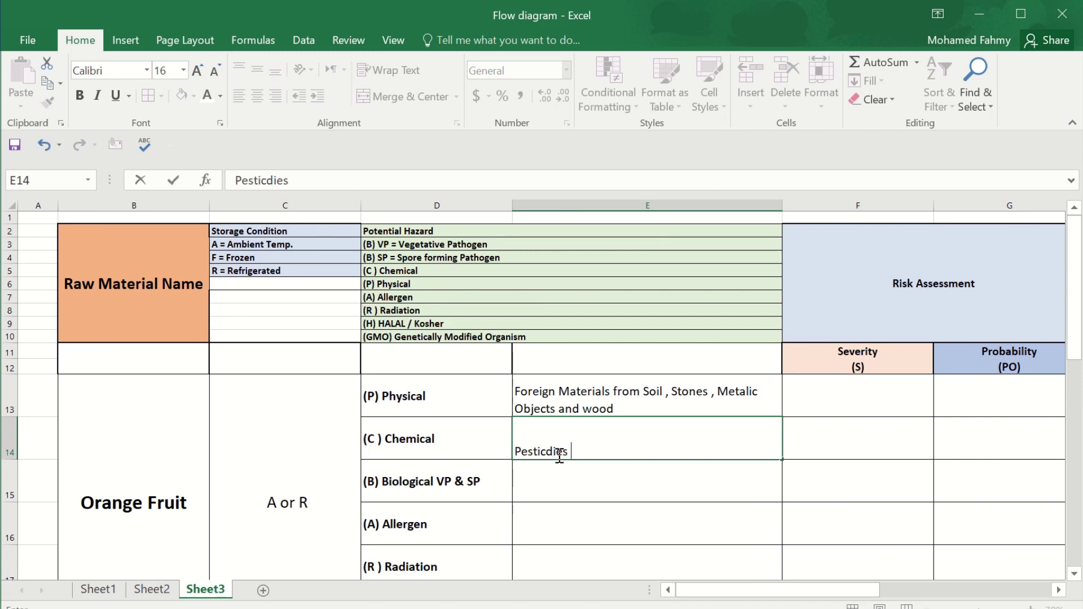
click(144, 145)
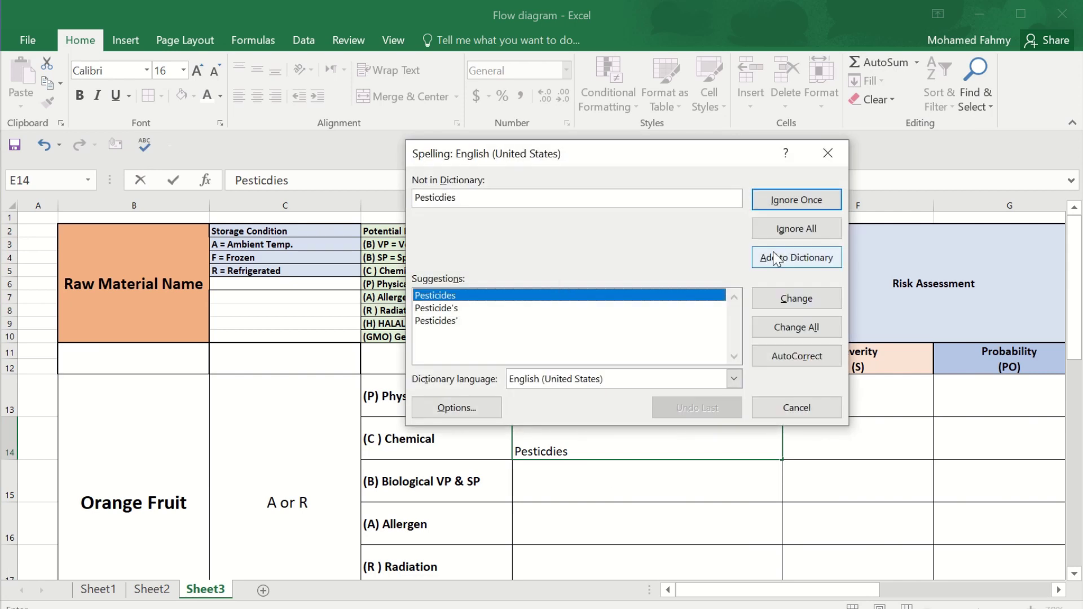
click(795, 298)
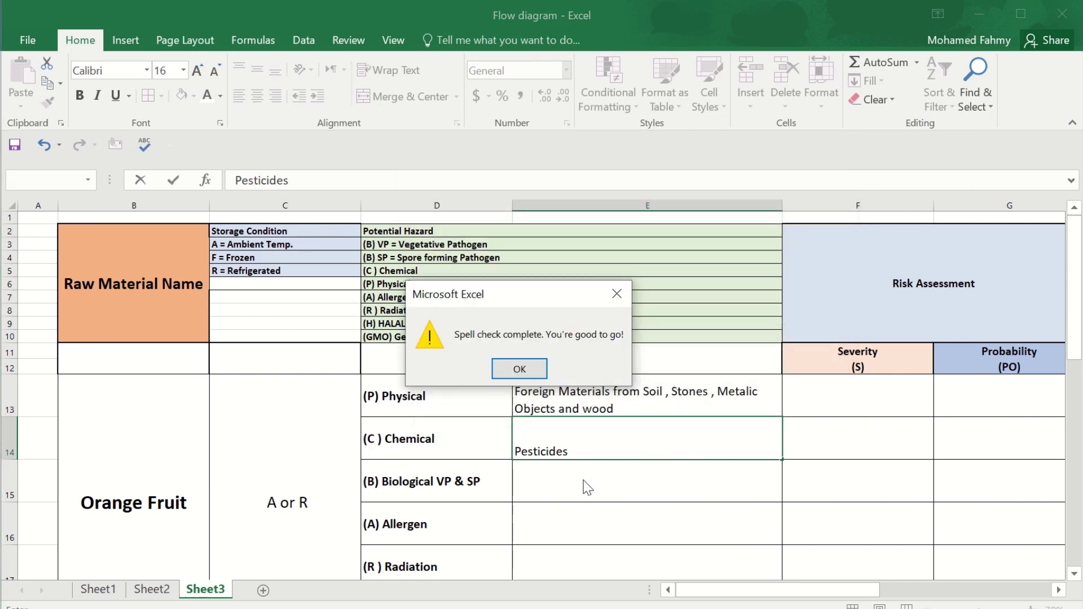
click(531, 369)
click(581, 491)
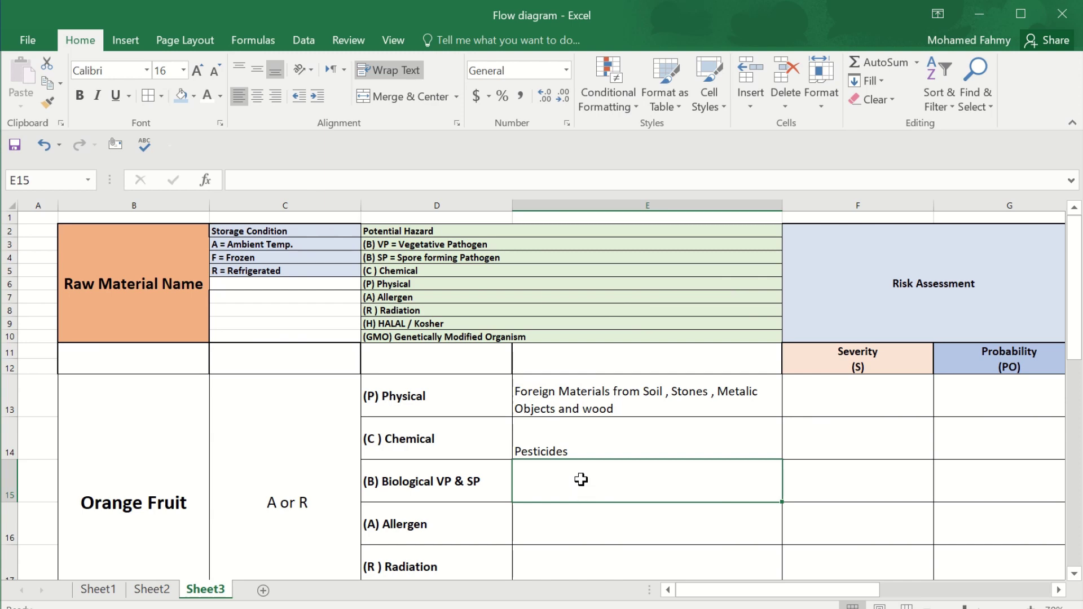
Step: Enter 'Salmonella Spp , Listeria Spp , Shigella , Staph . Aureus , Cl .perfringens' in E15
double_click(582, 480)
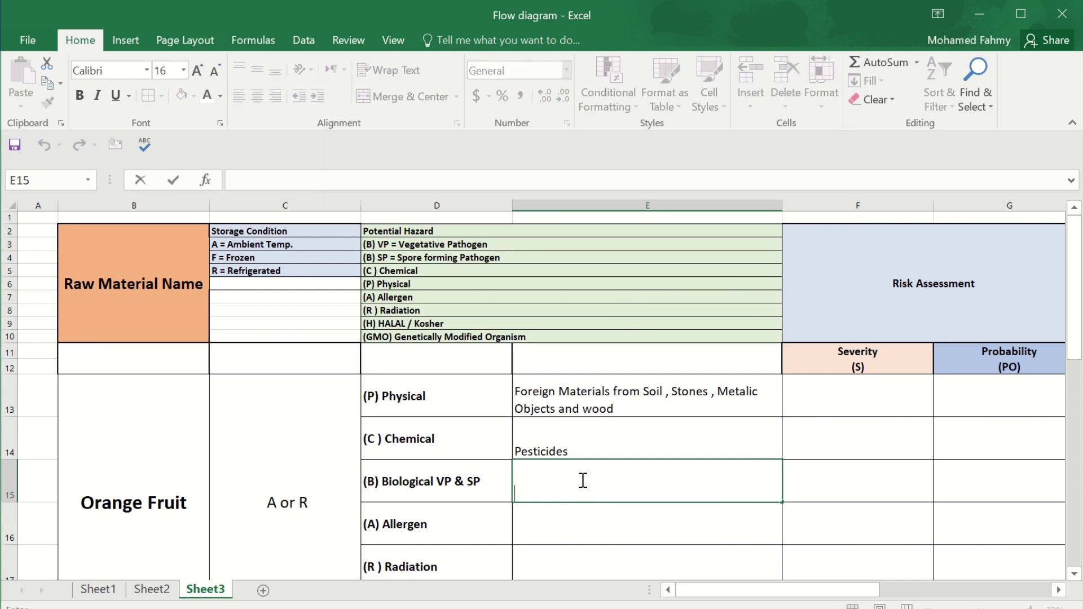
text(Salmonella)
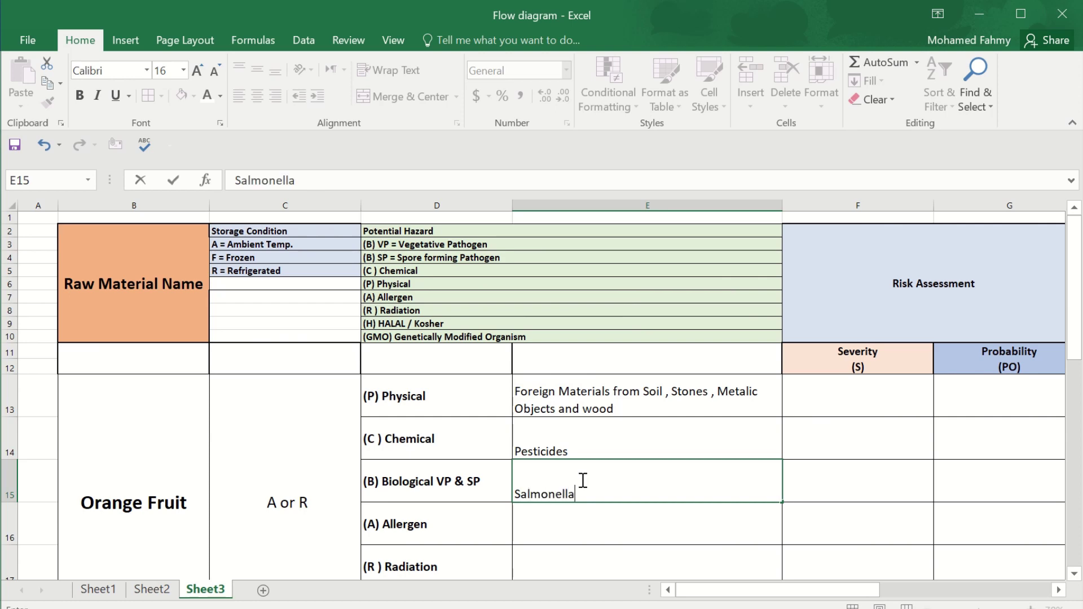
text( Spp , Listeria)
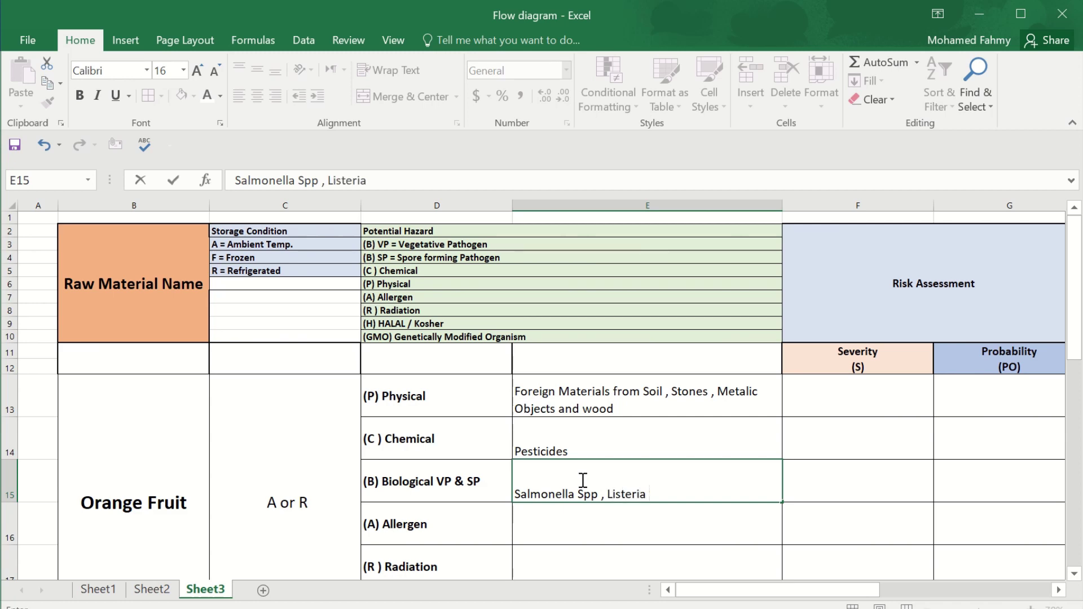
text( Spp , Shigella)
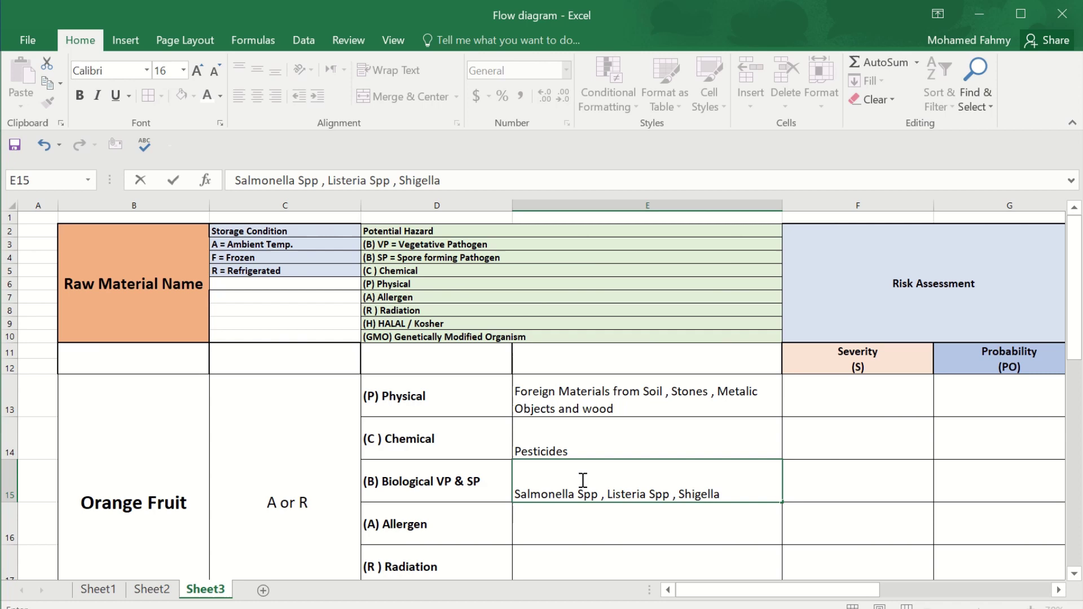
text( , Staph ,)
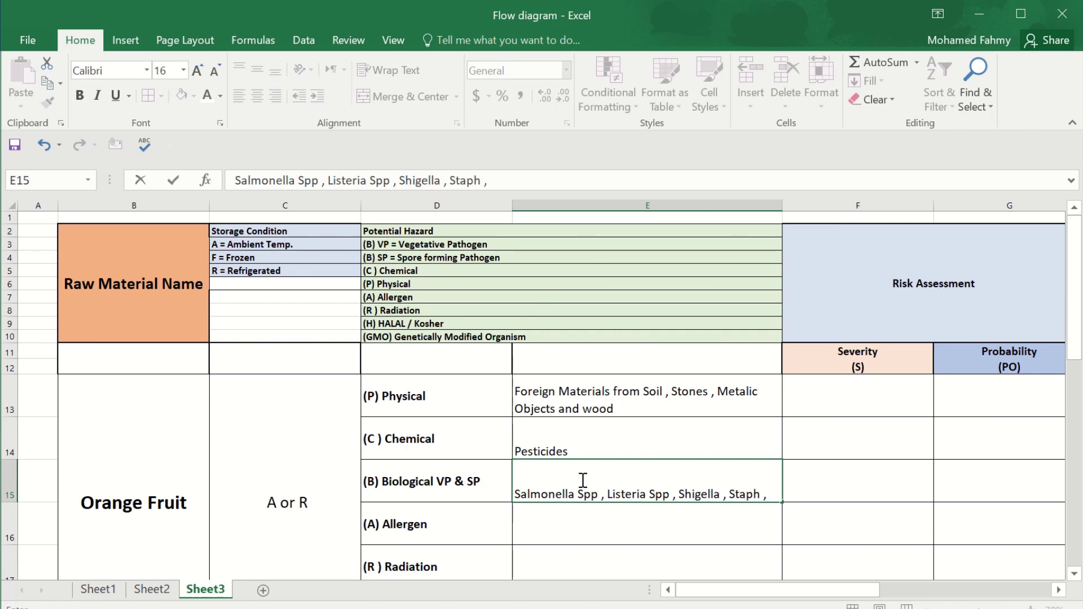
key(BackSpace)
text(. Auri)
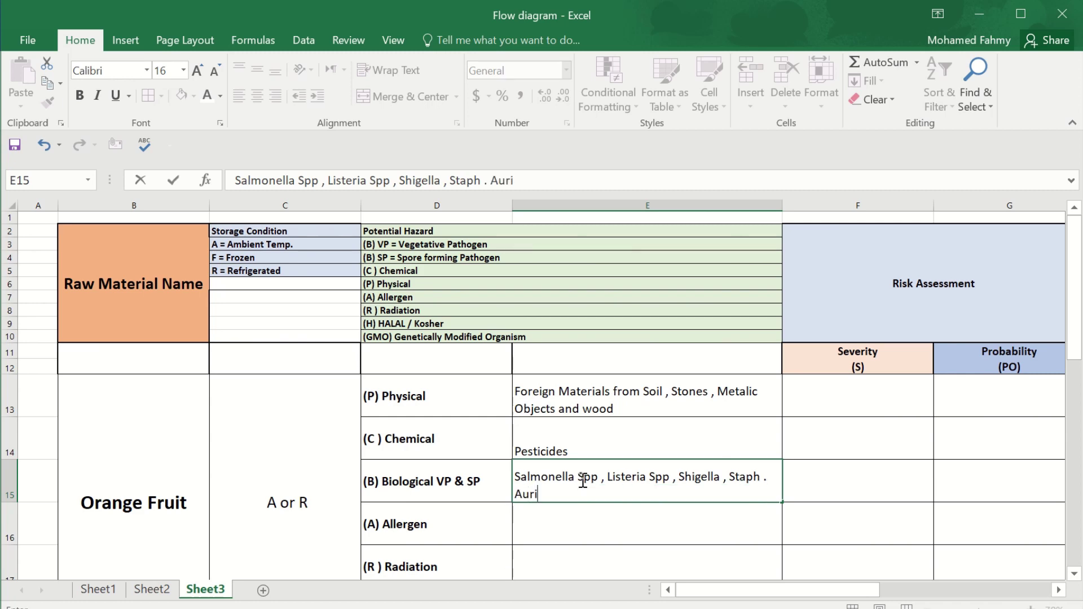
text(us)
key(BackSpace)
key(BackSpace)
text(eus , Cl .per)
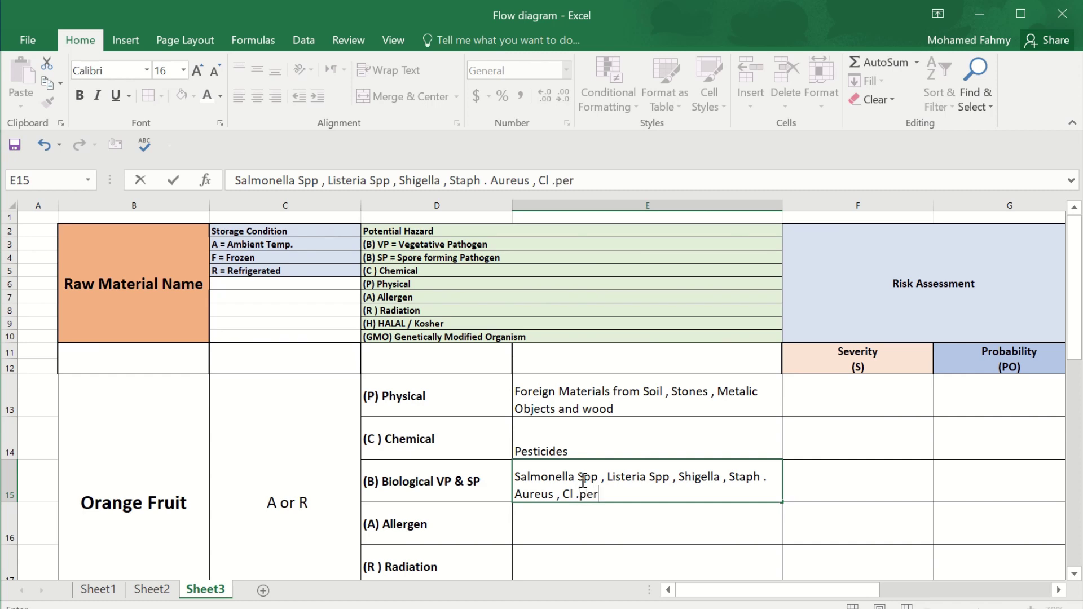
text(fringens)
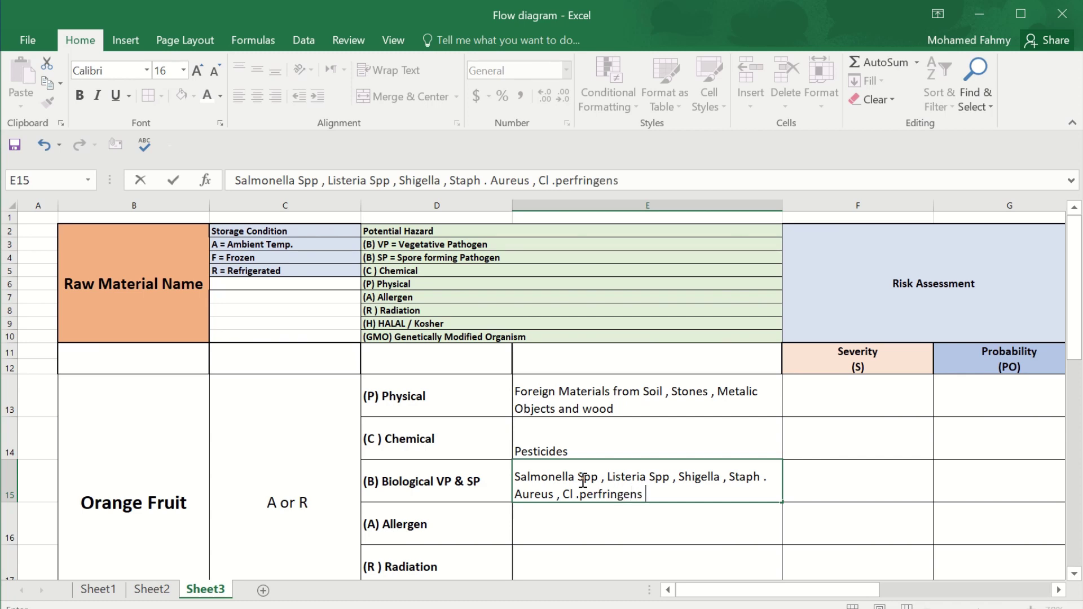
key(Return)
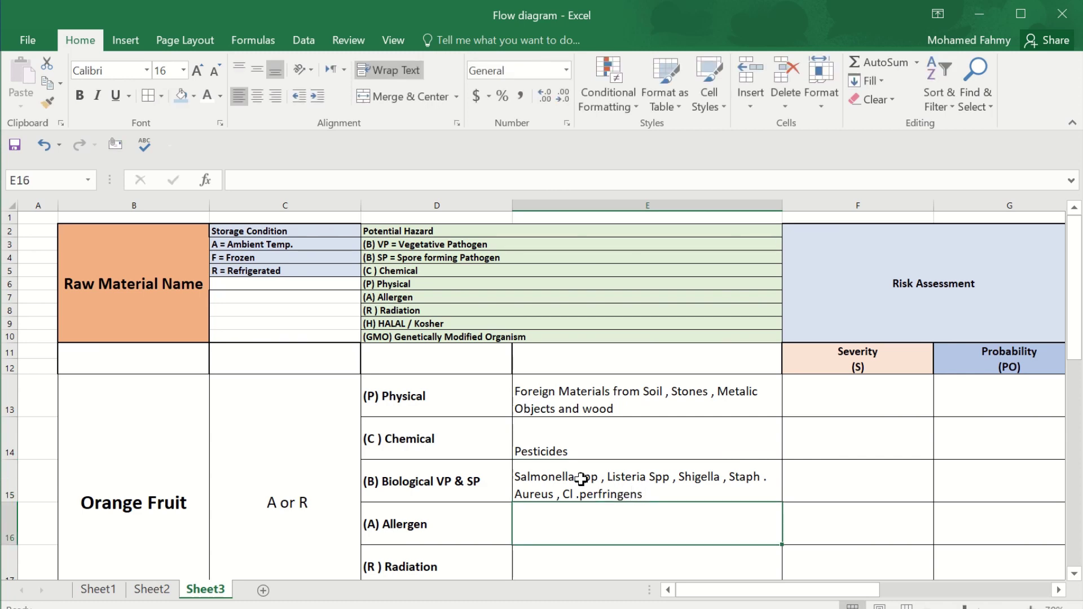
Step: Replace a mistaken dash entry in Allergen cell E16 with NA
scroll(478, 527, down, 1)
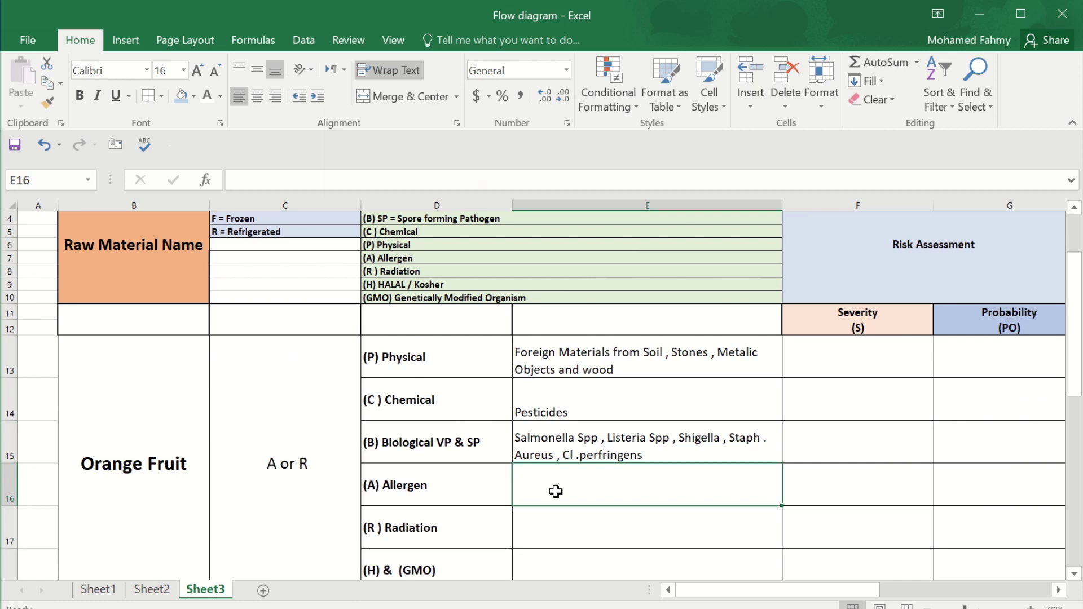
text(----------)
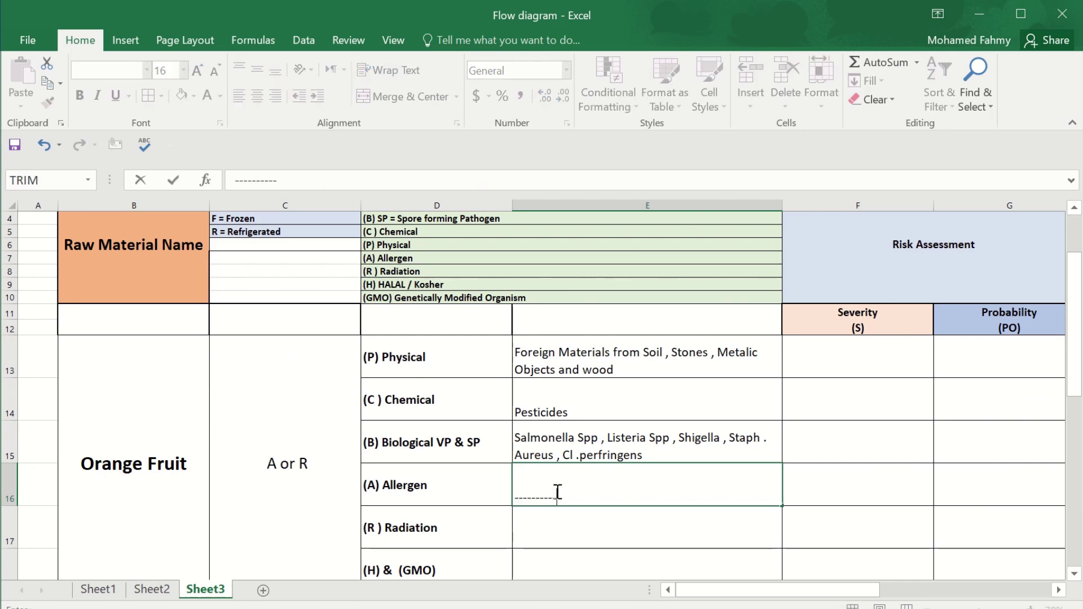
text(---)
key(Return)
click(550, 386)
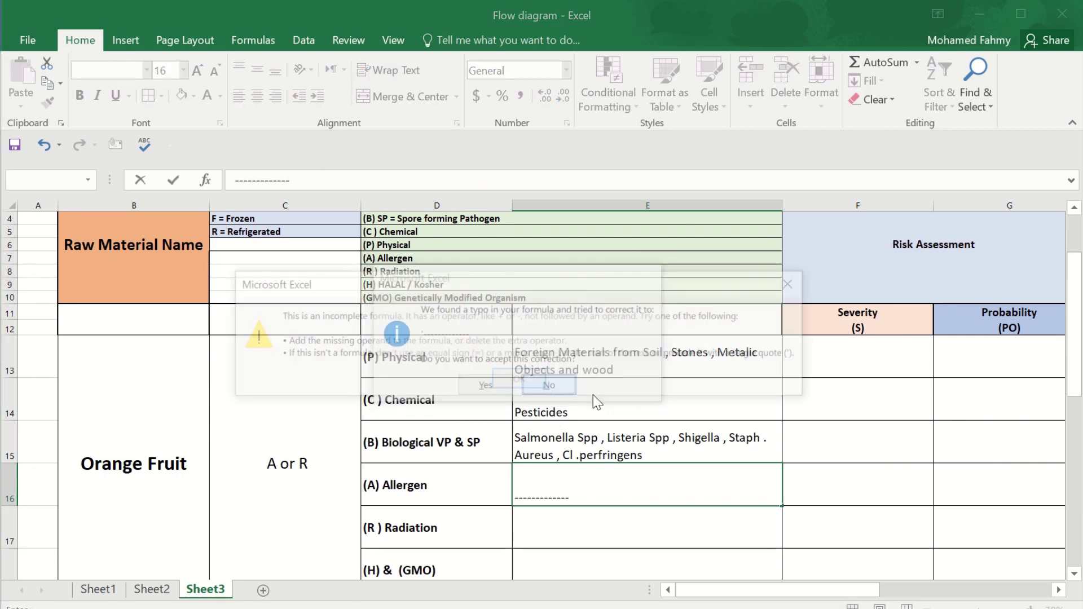
click(510, 384)
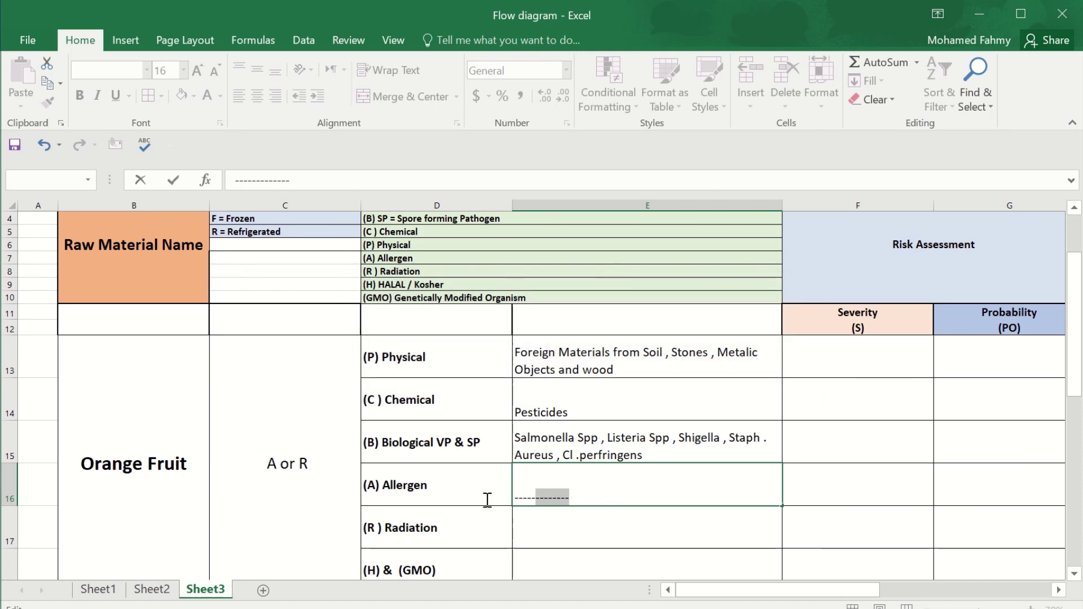
key(shift+Home)
text(=)
click(676, 556)
text(`)
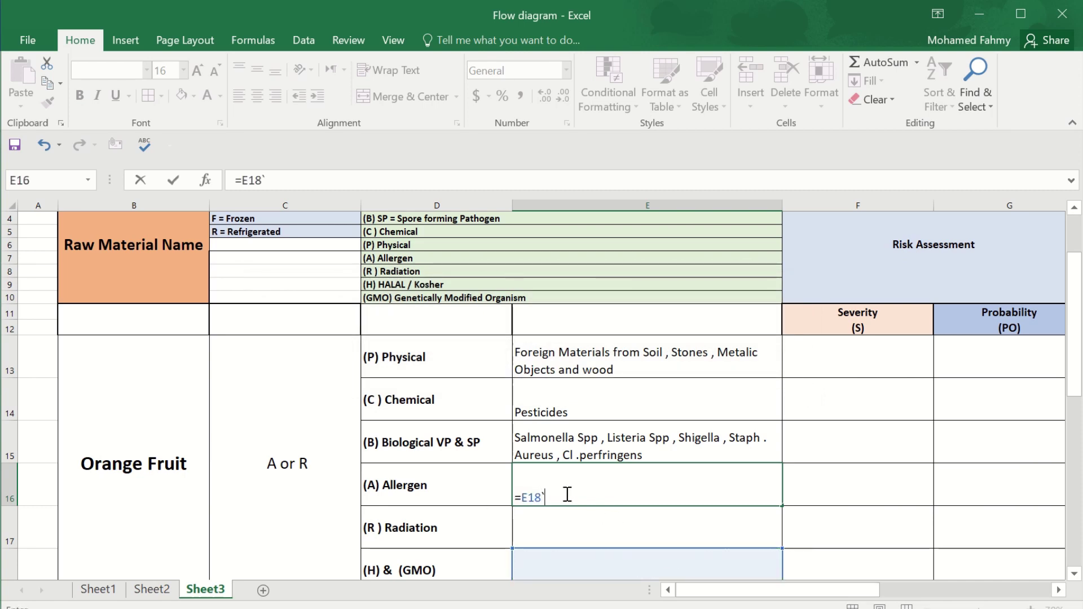
key(Escape)
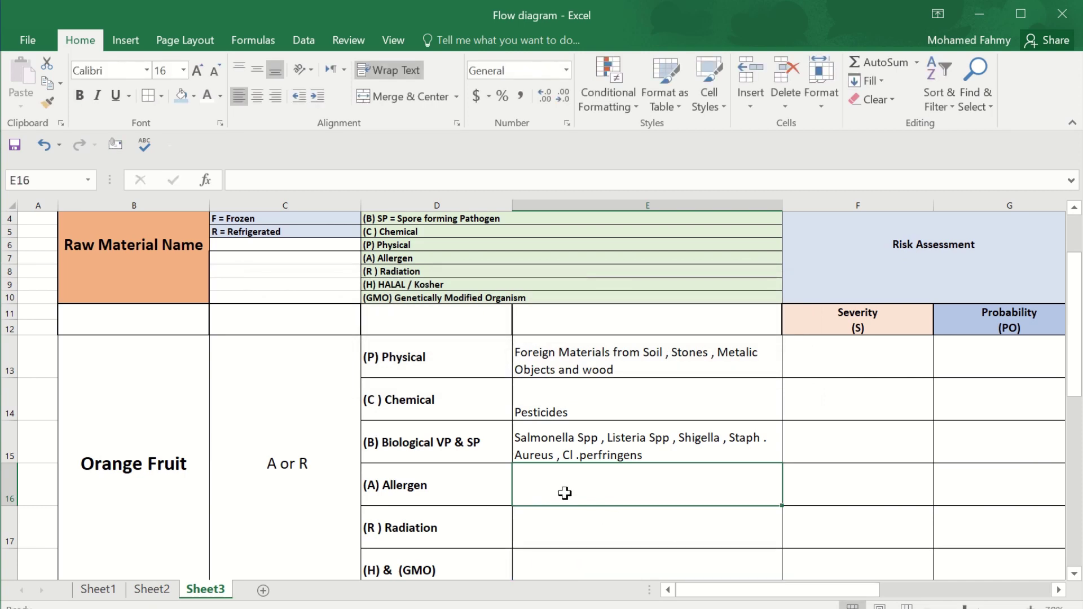
text(NA)
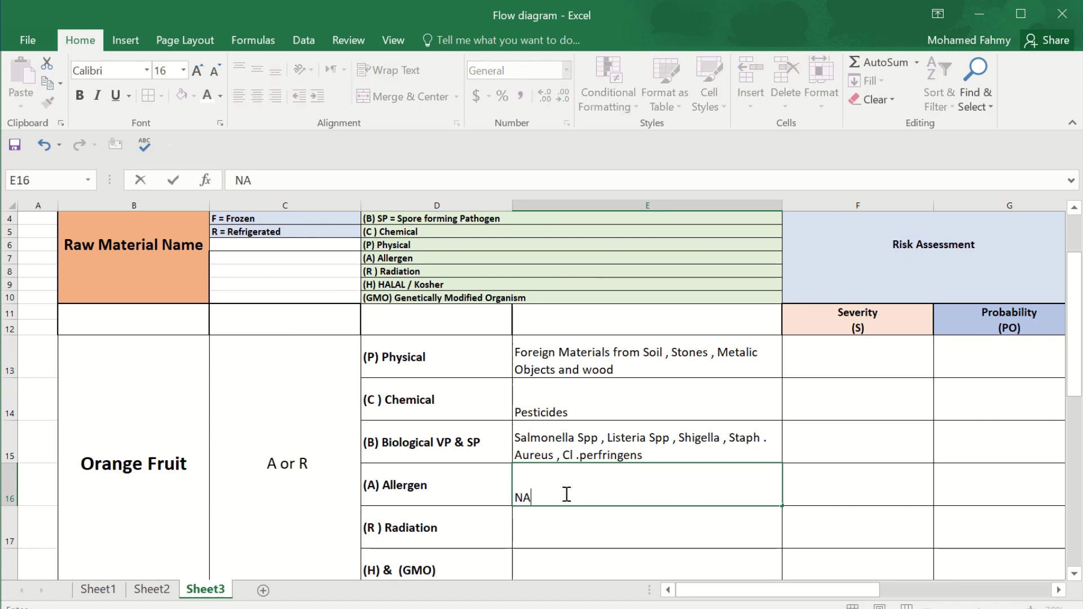
key(Return)
Step: Fill NA down into E17 and E18, then select D13:E18
click(541, 479)
scroll(541, 478, down, 1)
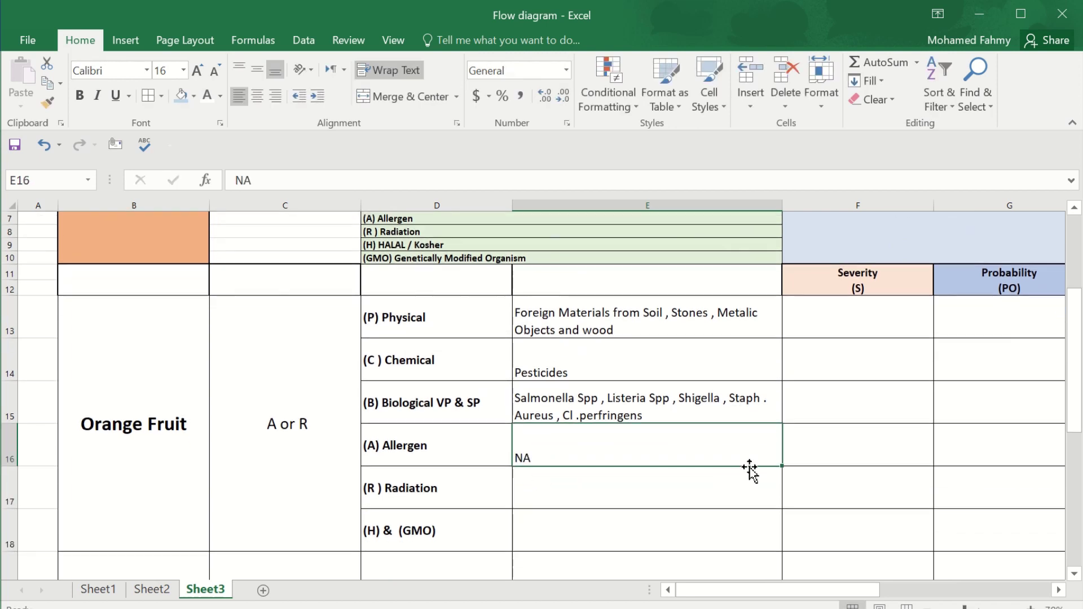
drag(784, 467, 767, 546)
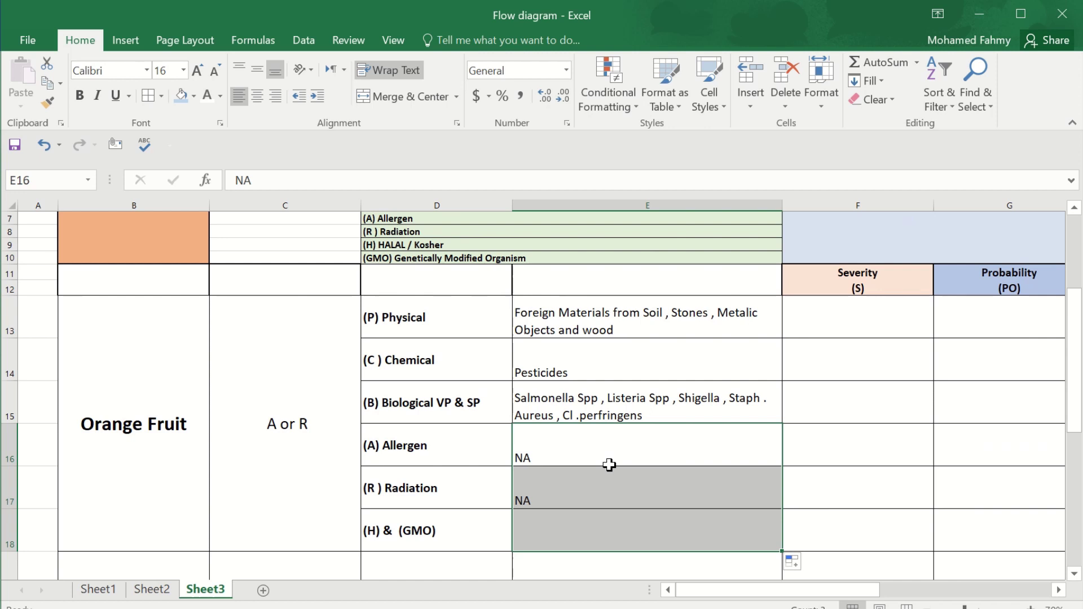
click(610, 464)
drag(481, 331, 576, 530)
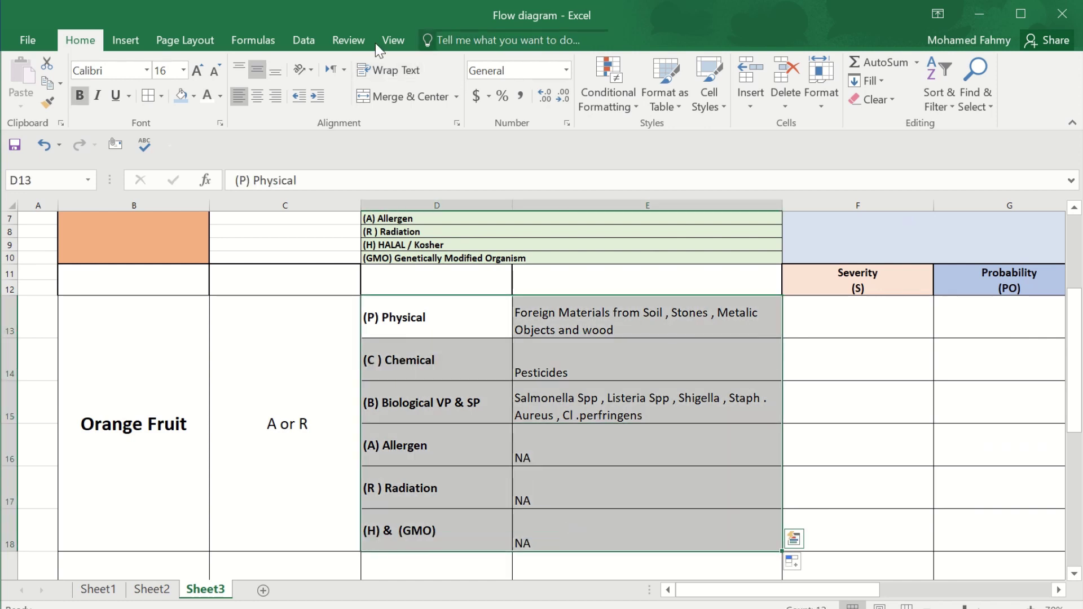
Step: Middle-align the hazard names and descriptions in D13:E18
click(255, 71)
click(255, 71)
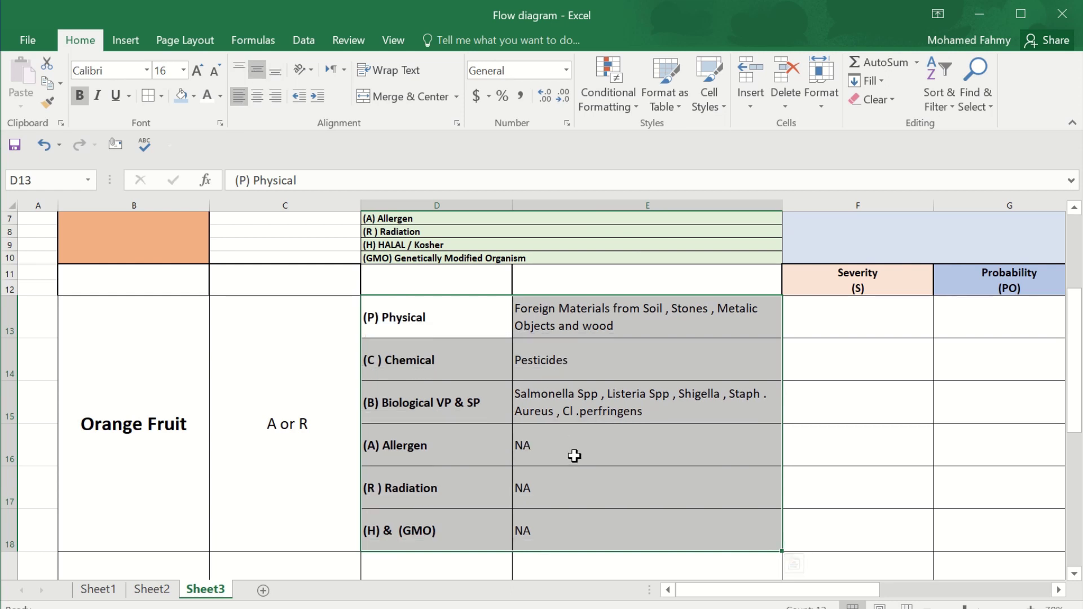
click(591, 474)
Step: Increase the Orange Fruit label's font size two steps
click(264, 414)
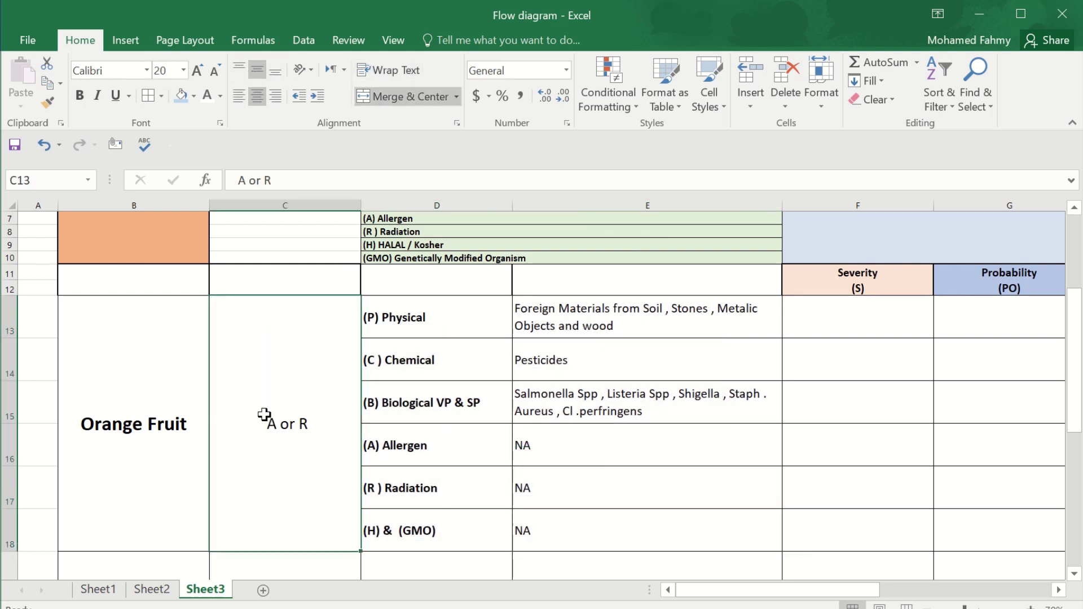
click(136, 398)
click(199, 71)
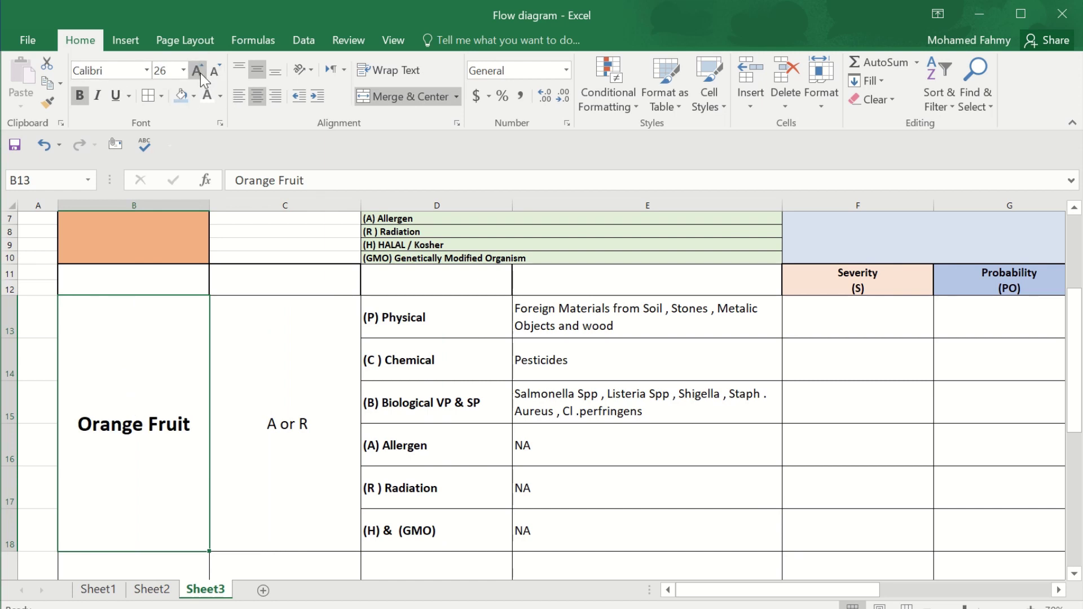
click(198, 72)
click(693, 446)
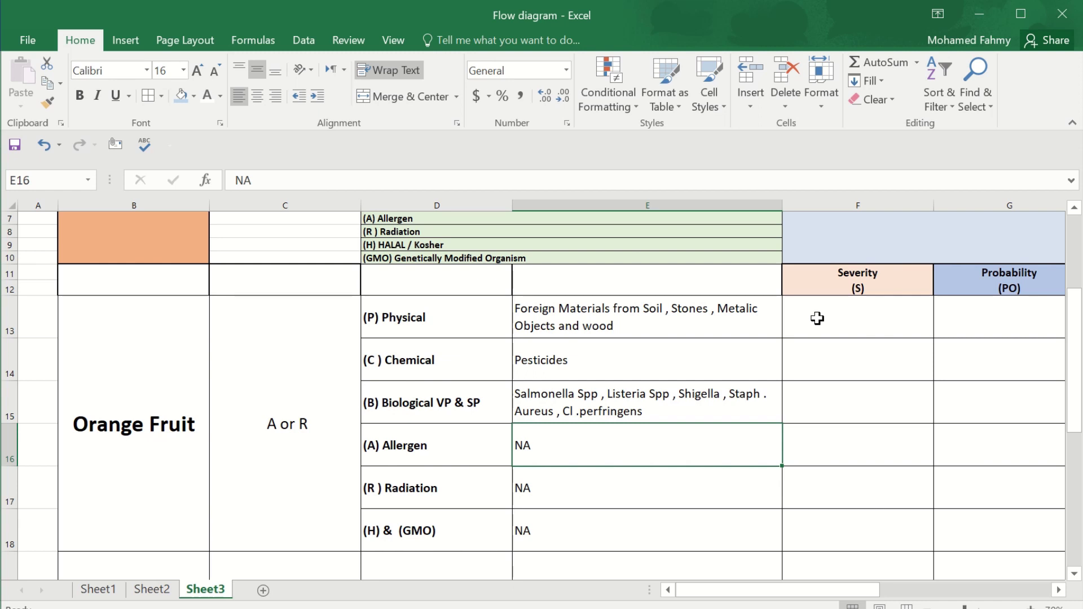
click(817, 319)
Step: Enter the formula =F13*G13 in Outcome cell H13
drag(868, 587, 971, 593)
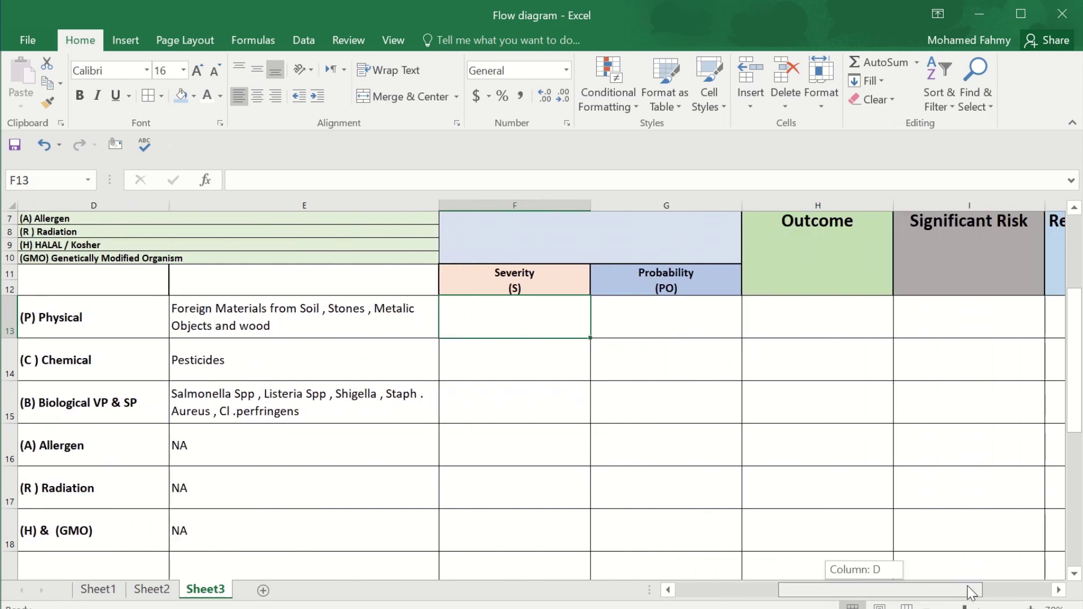
click(801, 324)
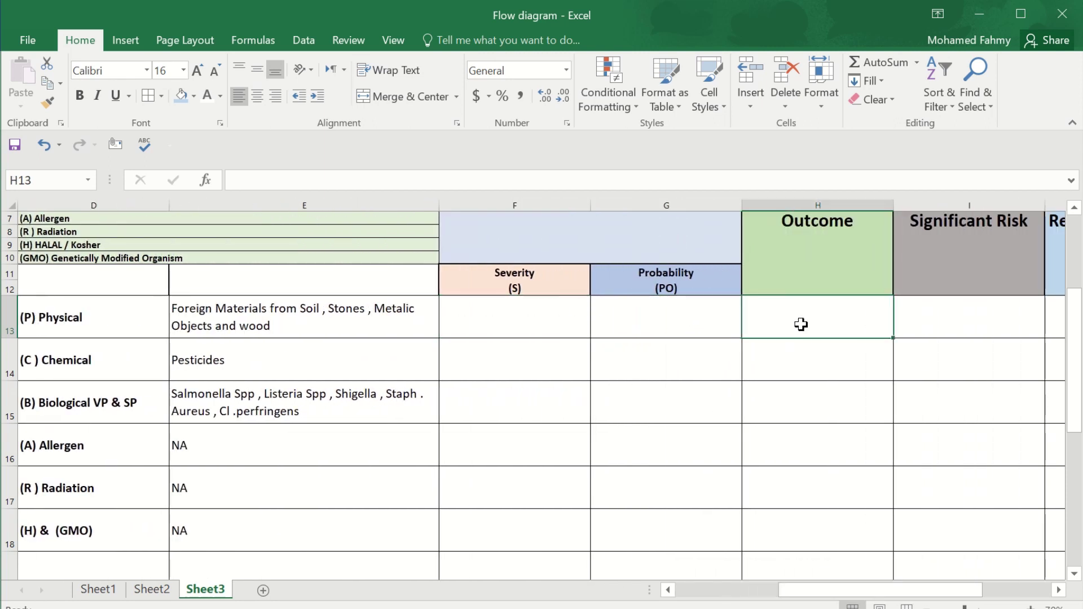
text(=)
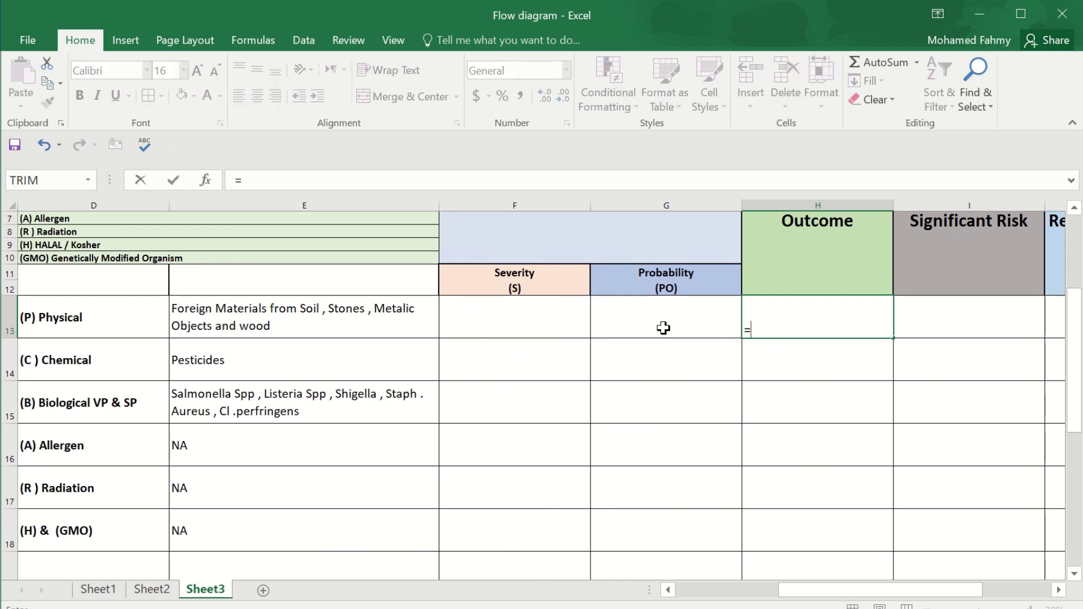
click(547, 318)
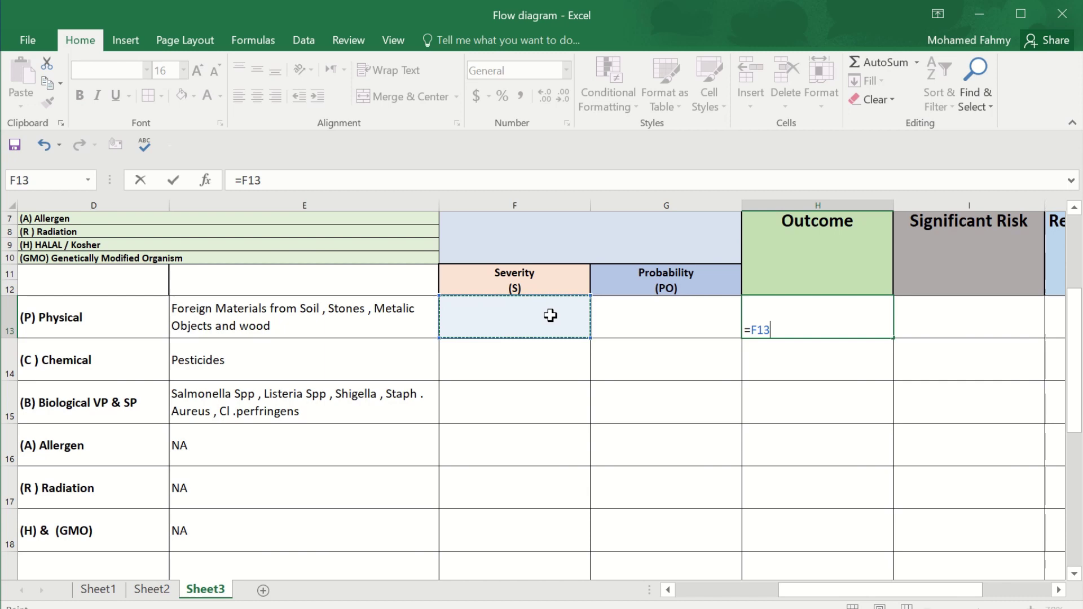
text(*)
click(661, 312)
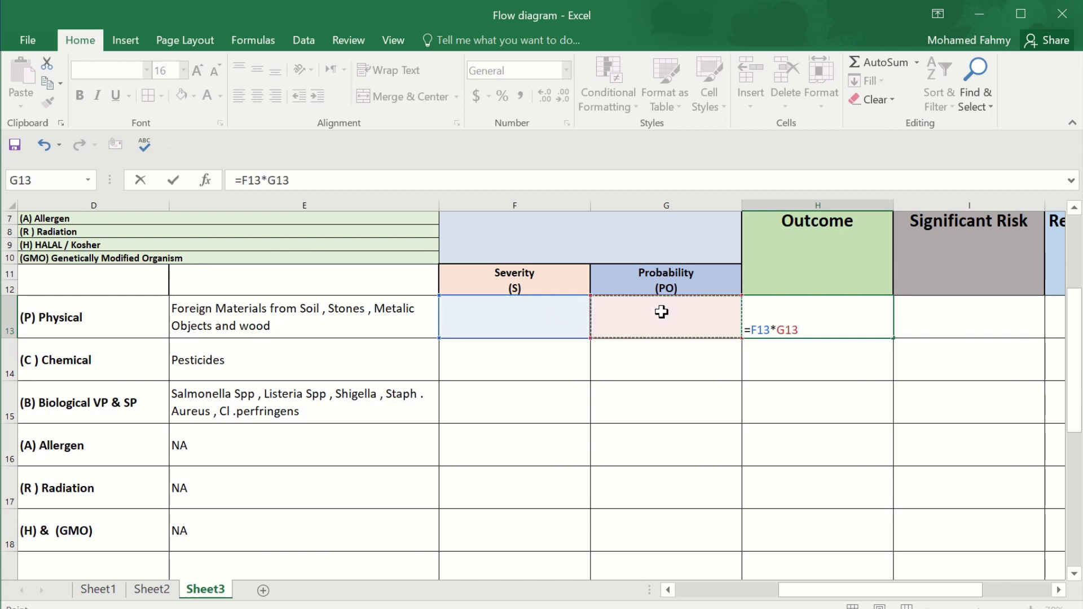
key(Return)
Step: Middle-align and centre the score cells F13:H18
drag(567, 321, 800, 528)
click(263, 74)
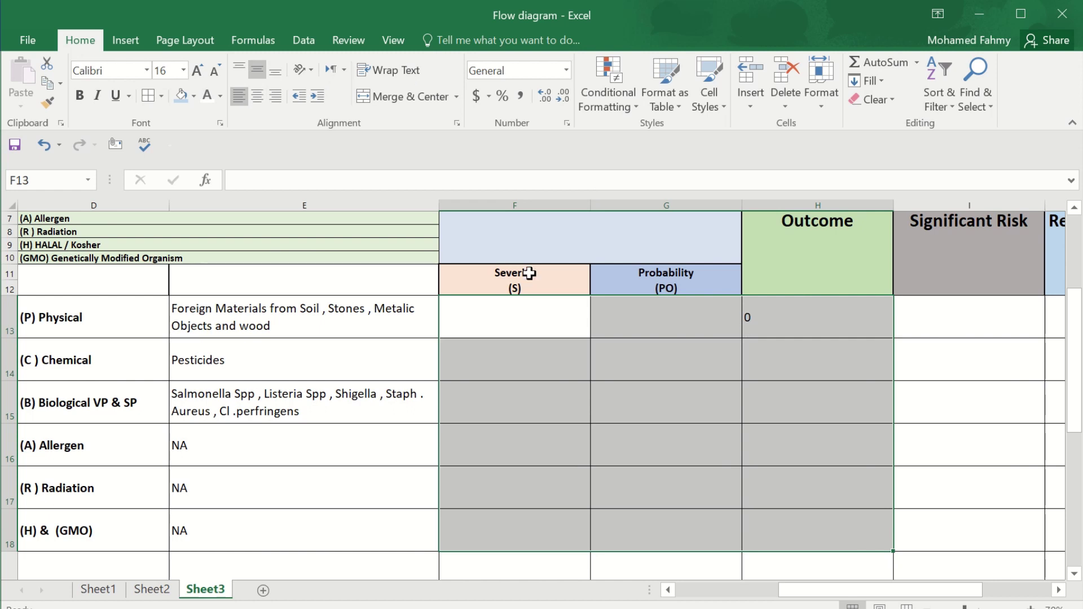
click(257, 95)
drag(500, 331, 776, 520)
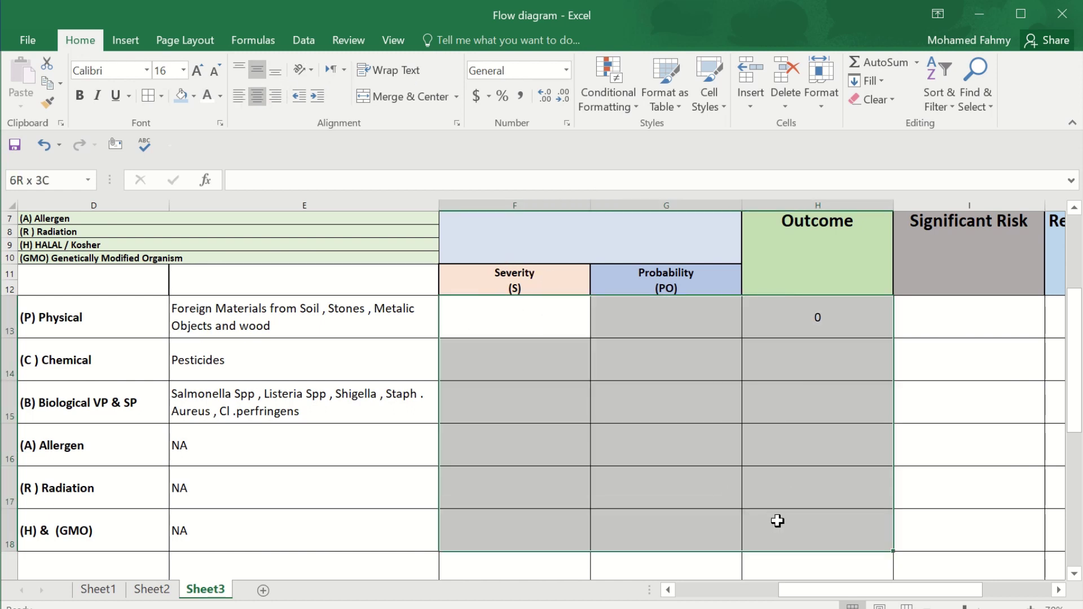
scroll(554, 313, up, 1)
scroll(555, 314, up, 2)
Step: Increase the Risk Assessment heading's font size three steps
click(554, 313)
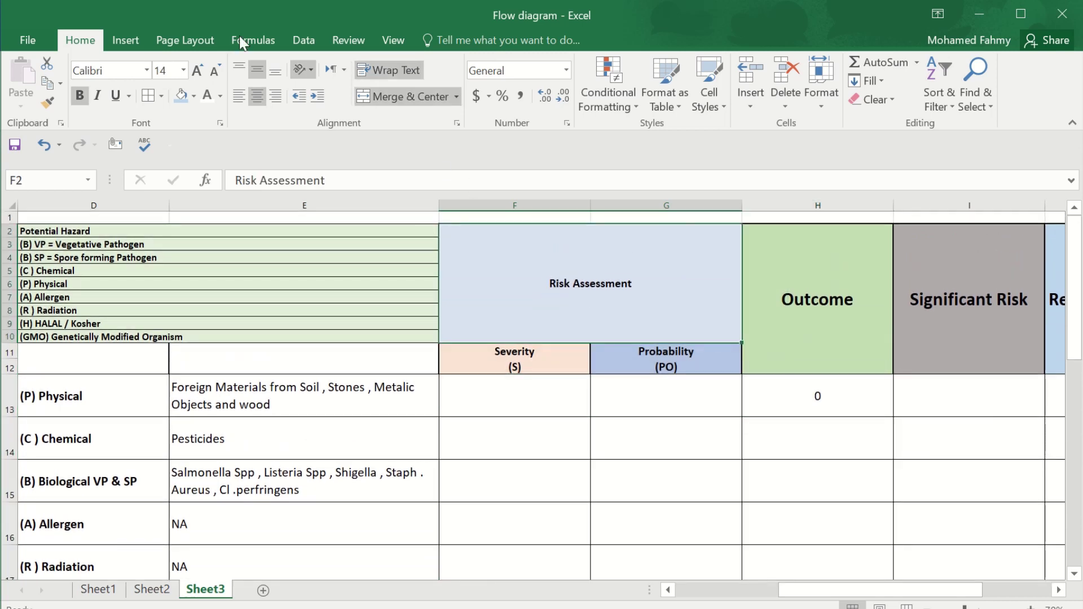
click(193, 72)
click(193, 72)
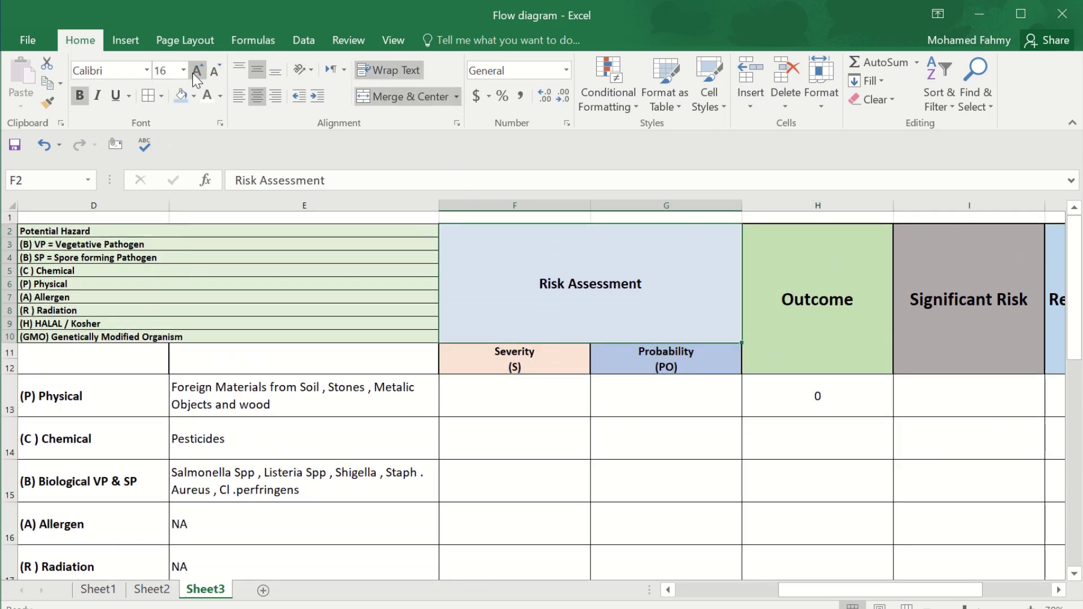
click(193, 72)
click(193, 72)
click(193, 72)
Step: Increase the font size of the Severity and Probability headers in F11:G12
click(533, 418)
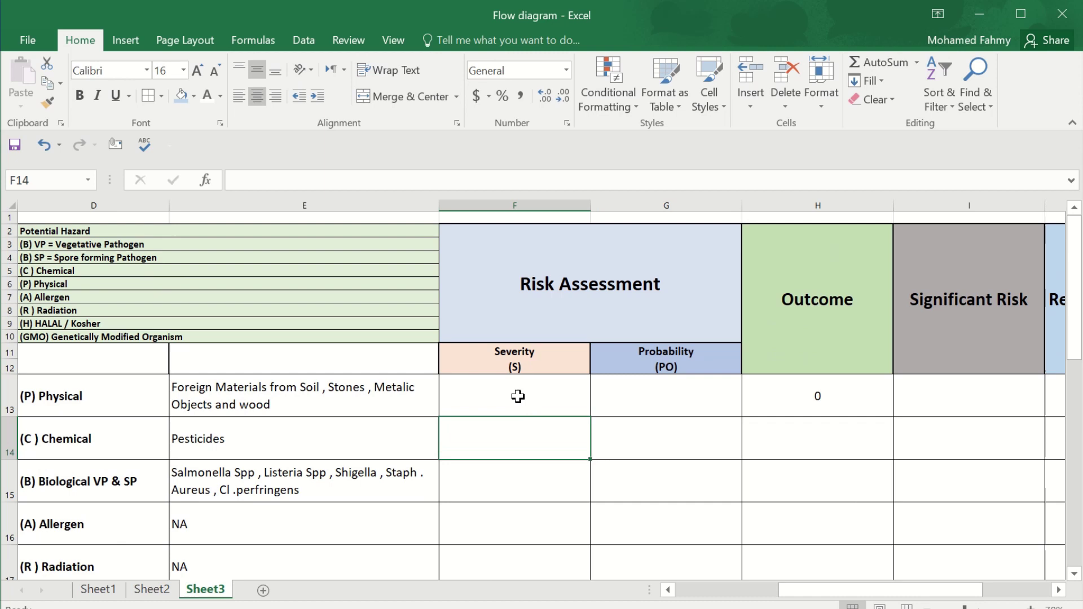
drag(504, 356, 655, 361)
click(201, 75)
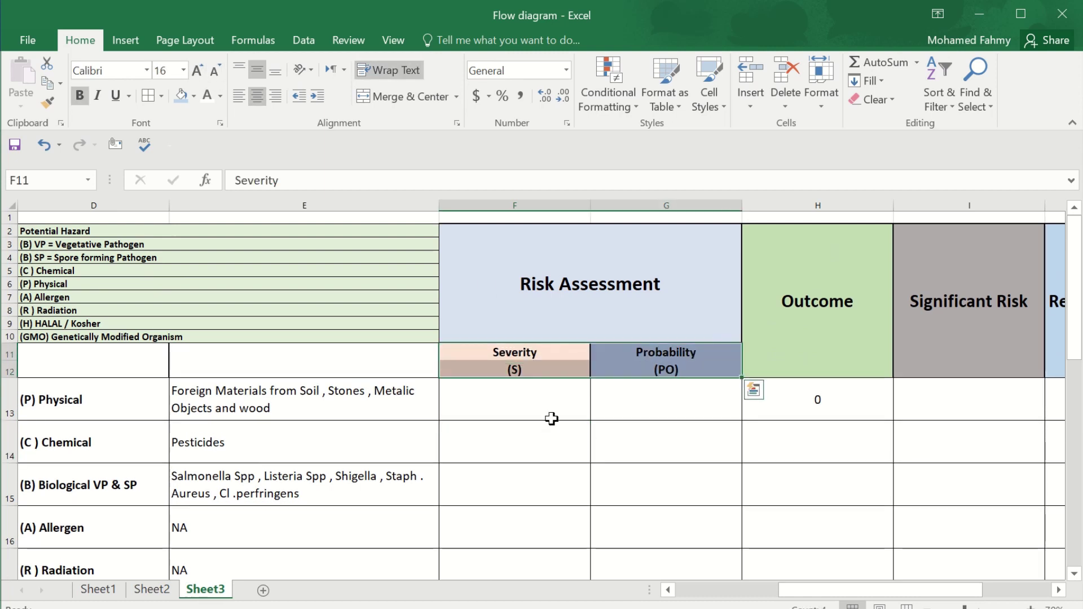
click(516, 402)
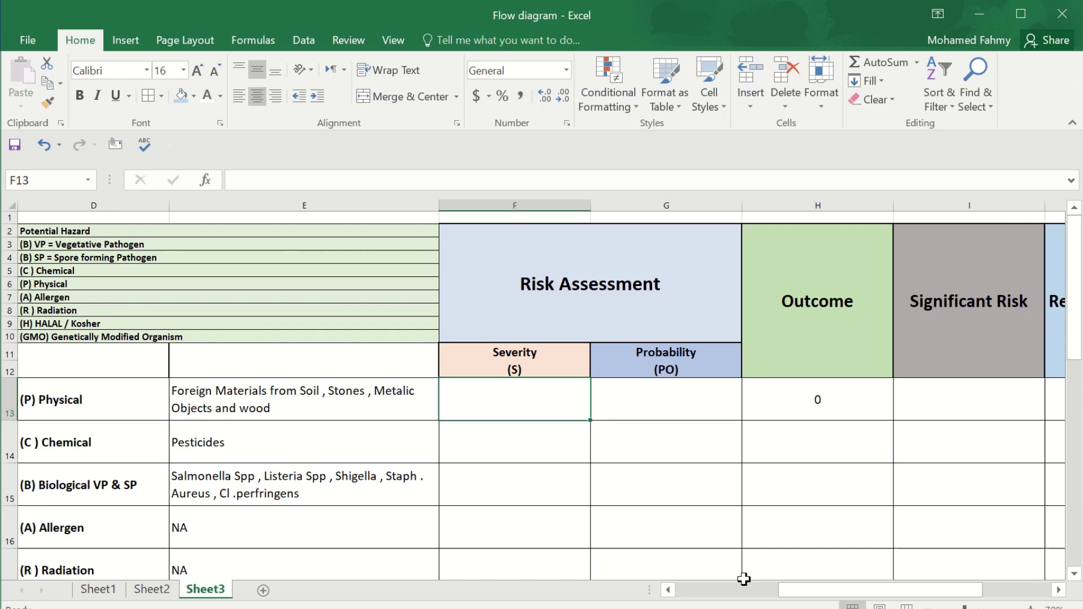
drag(788, 589, 685, 589)
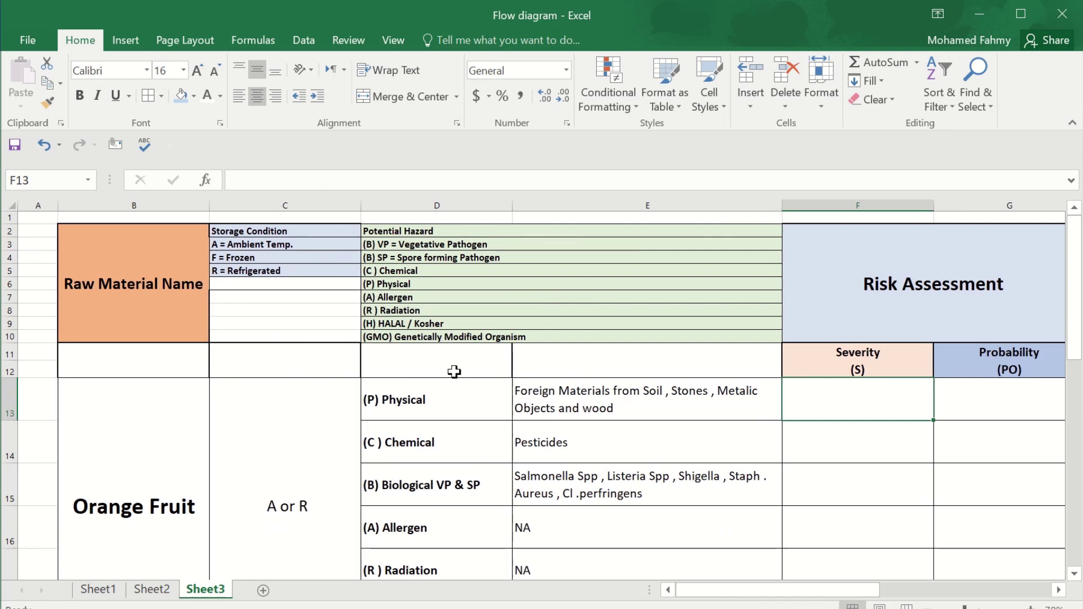
Step: Re-merge D11:E12 and move the 'Potential Hazard' legend text into D11
drag(454, 372, 574, 356)
click(393, 99)
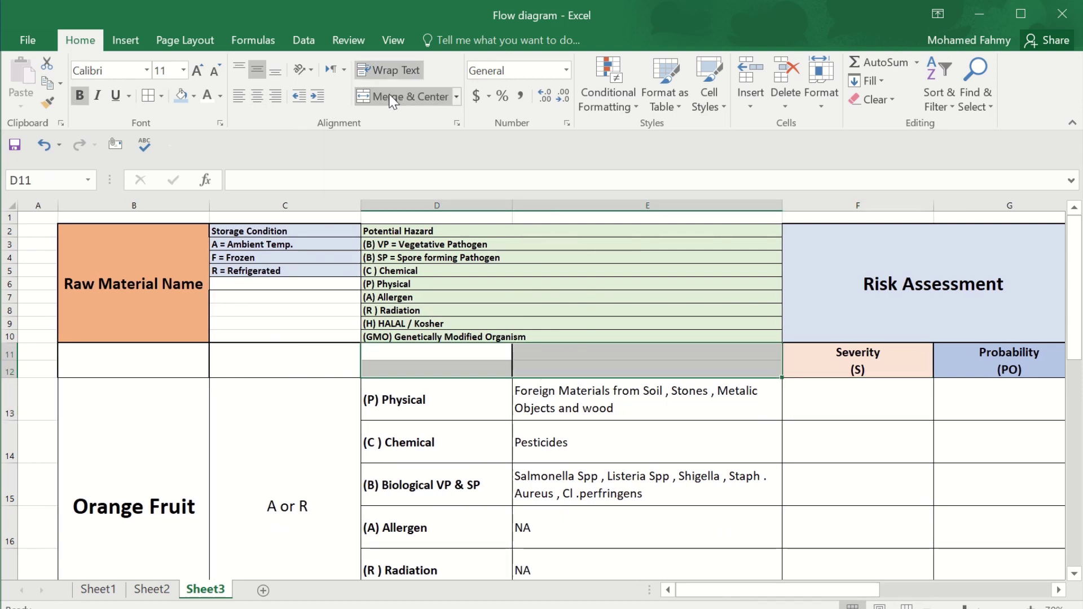
click(393, 99)
click(334, 369)
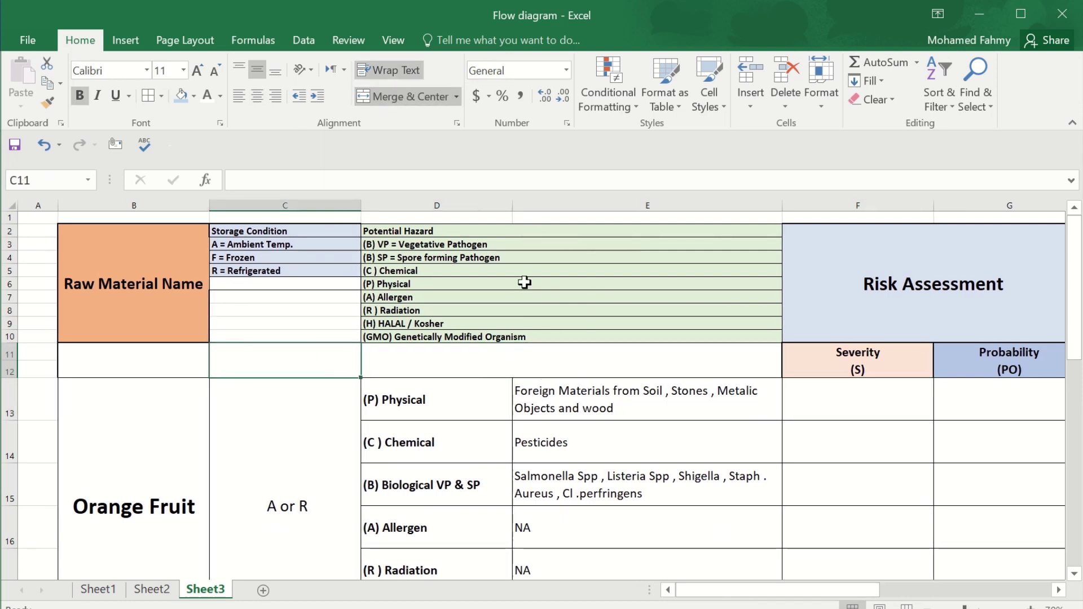
click(496, 226)
key(F2)
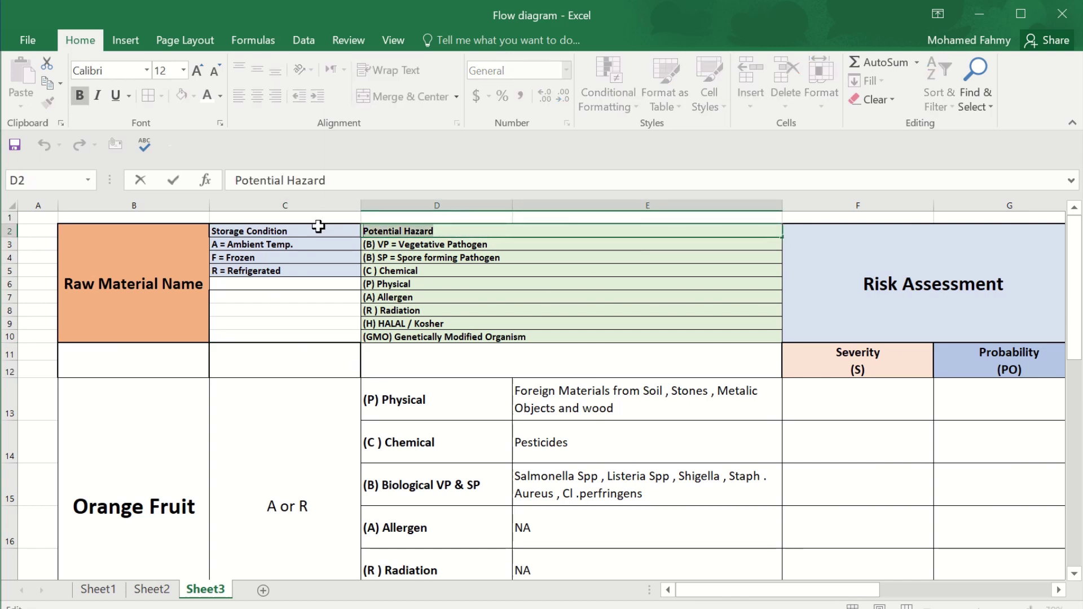
key(ctrl+x)
key(Escape)
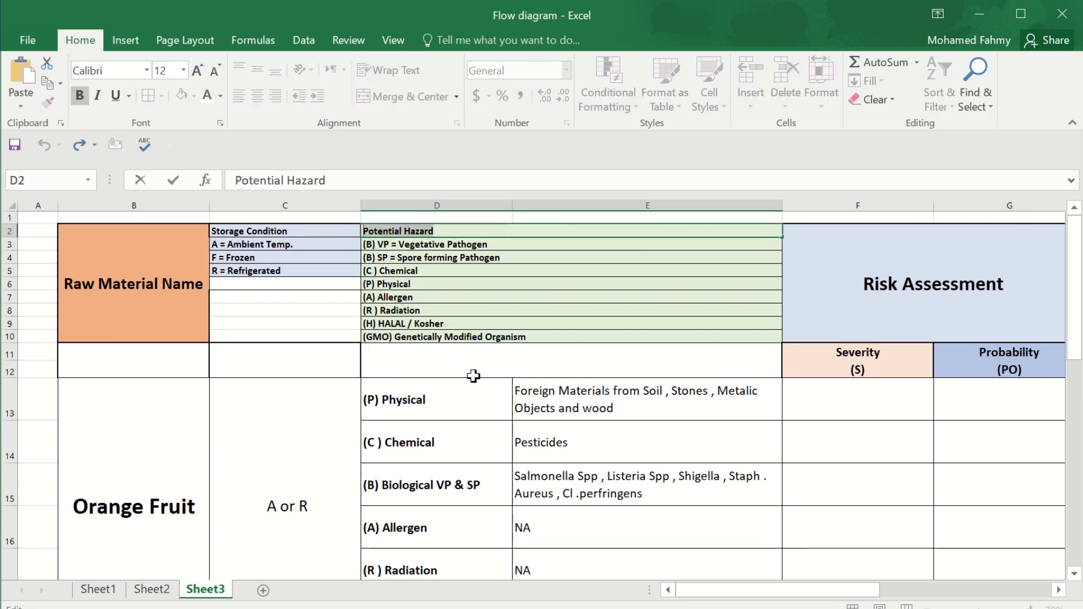
click(473, 374)
key(F2)
key(ctrl+v)
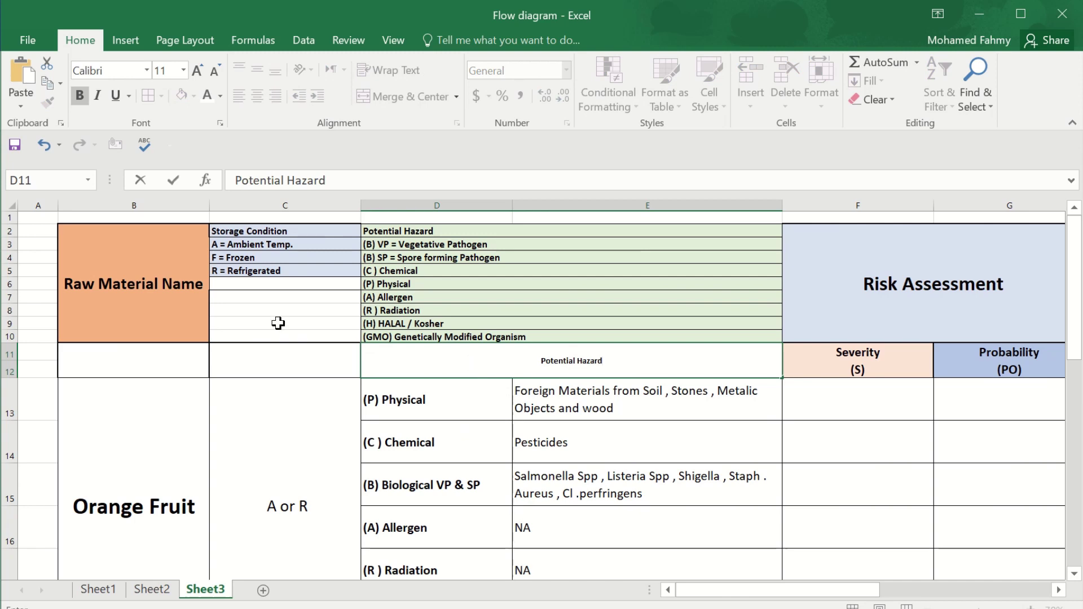
Step: Move the 'Storage Condition' legend text into header cell C11
click(293, 230)
key(F2)
drag(294, 230, 218, 232)
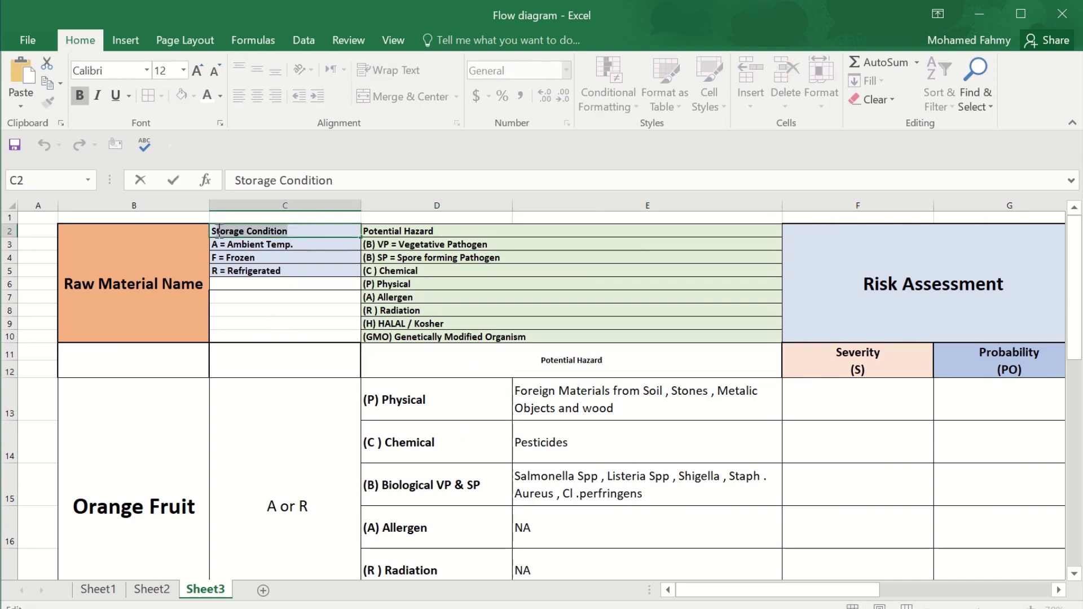
key(ctrl+x)
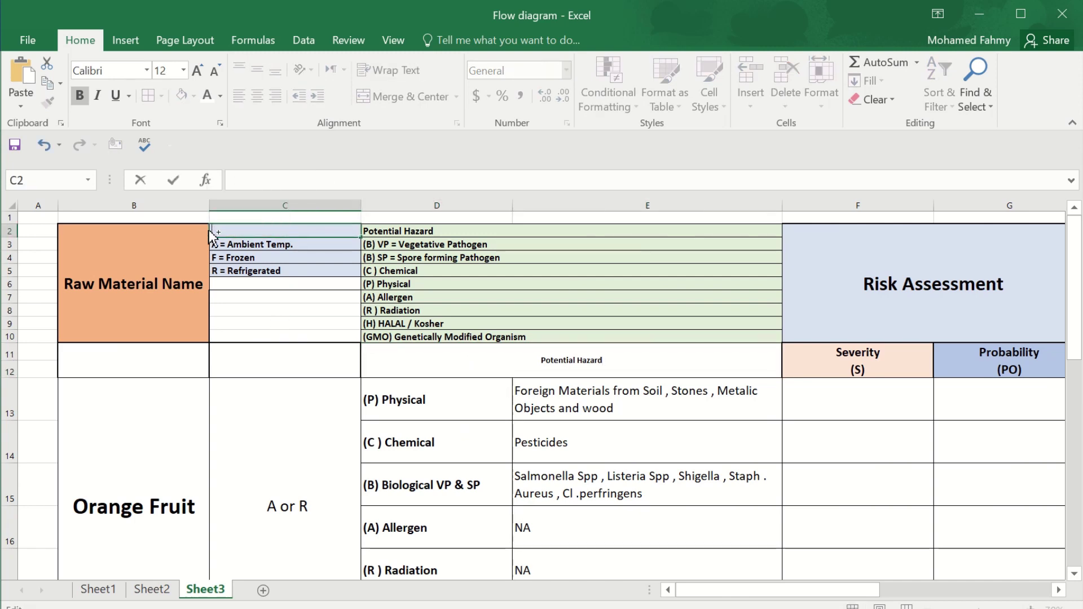
key(Escape)
click(280, 358)
key(F2)
key(ctrl+v)
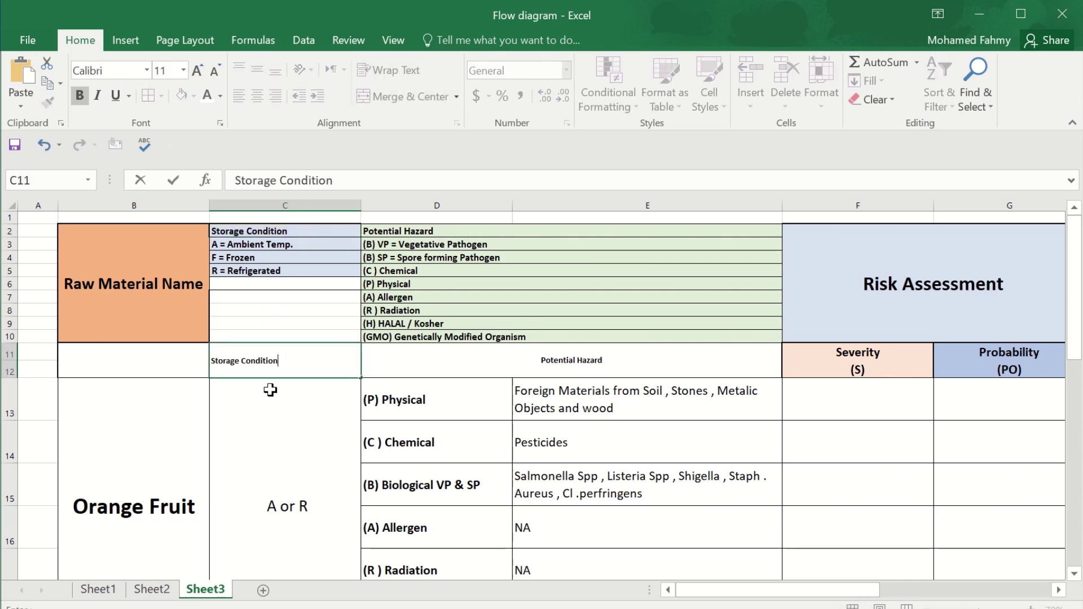
Step: Enlarge the Potential Hazard header in D11 to 24 pt
click(422, 367)
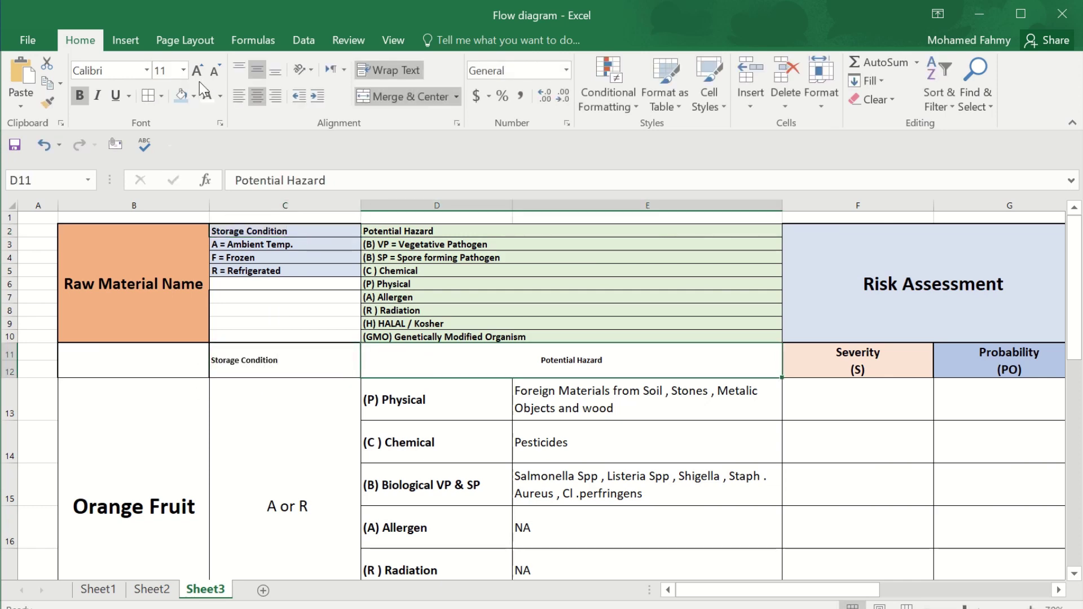
click(197, 73)
click(197, 72)
click(197, 72)
click(198, 73)
click(197, 72)
click(197, 72)
click(197, 72)
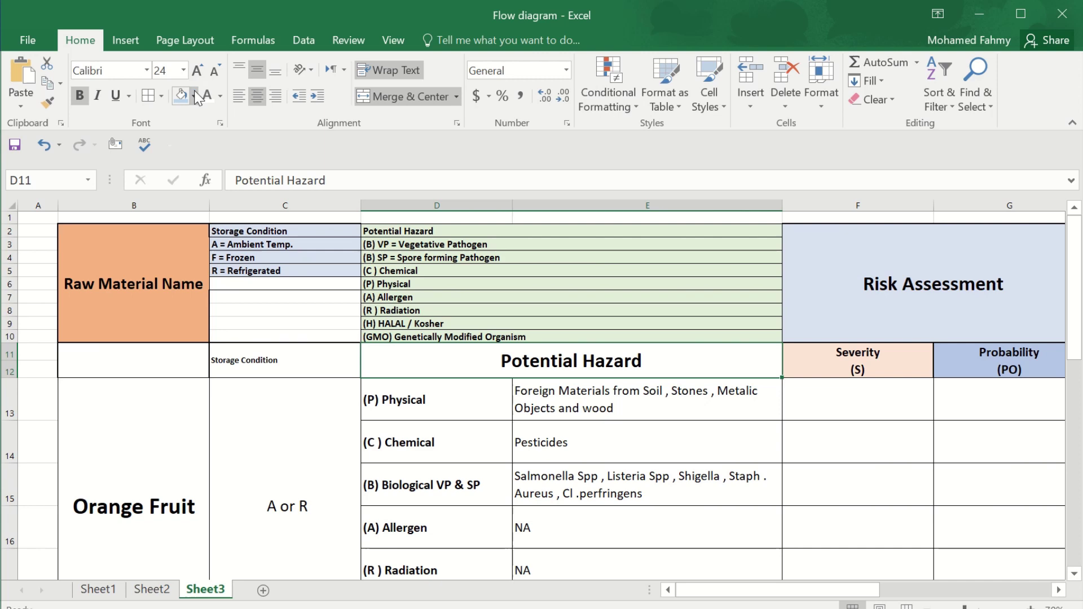
Step: Fill Potential Hazard D11 light green and Storage Condition C11 light blue, centred at 18 pt
click(193, 97)
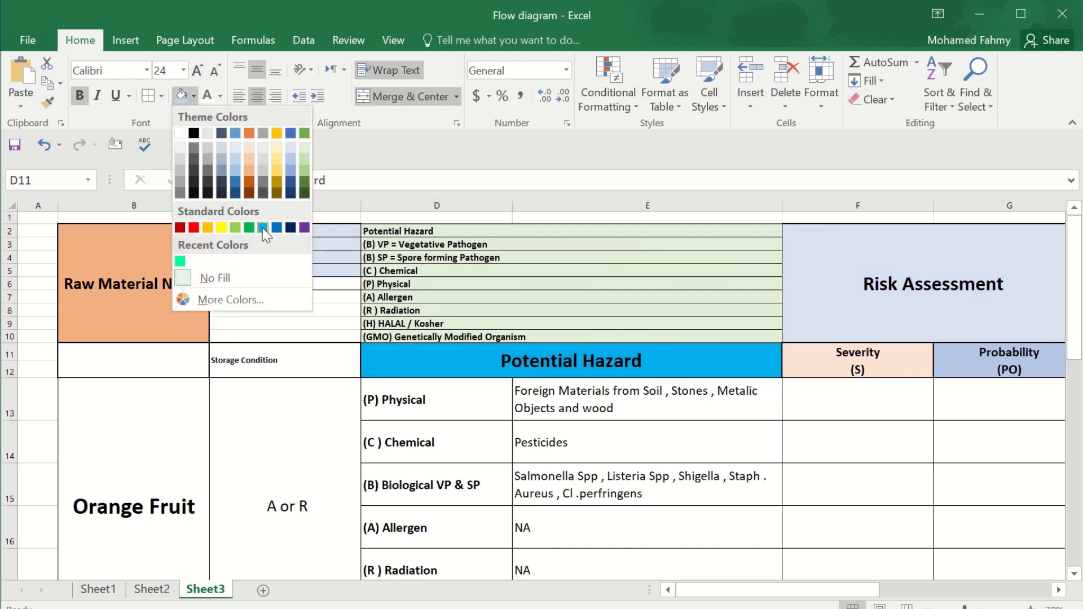
click(238, 221)
click(440, 492)
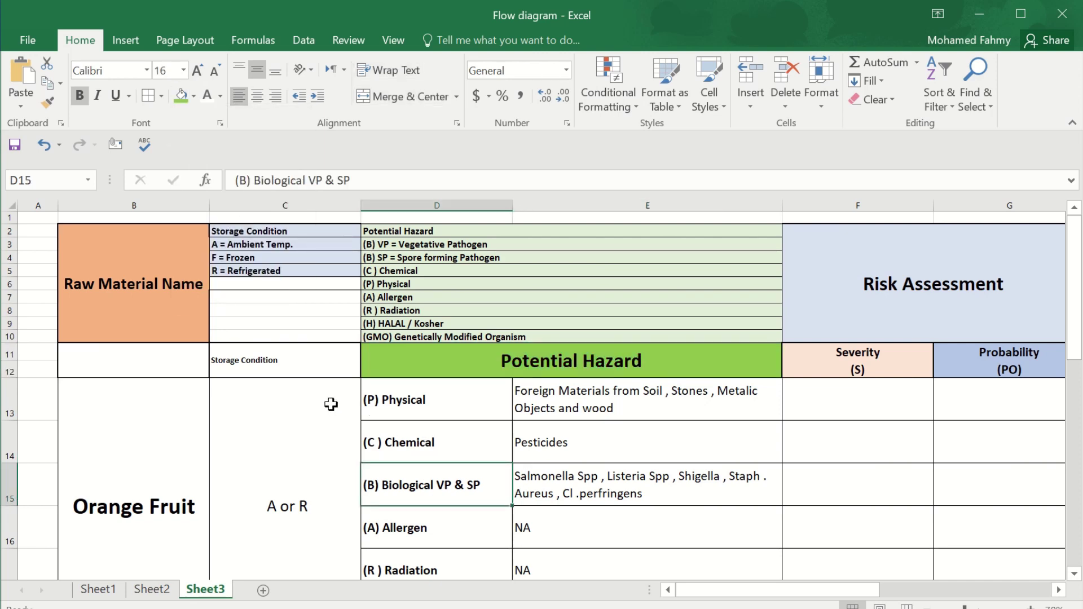
click(308, 366)
click(194, 97)
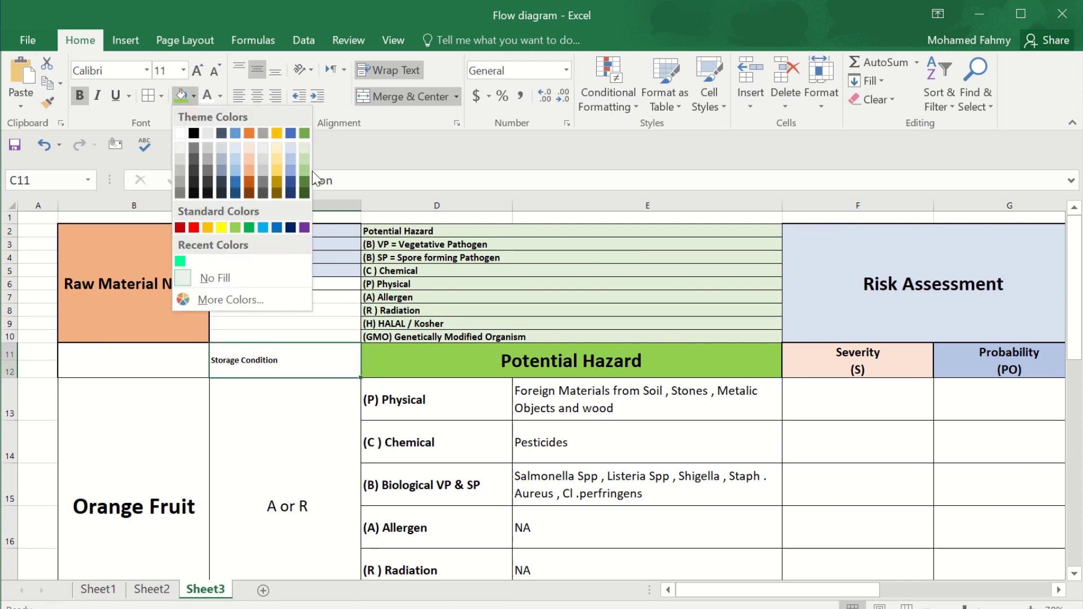
click(286, 176)
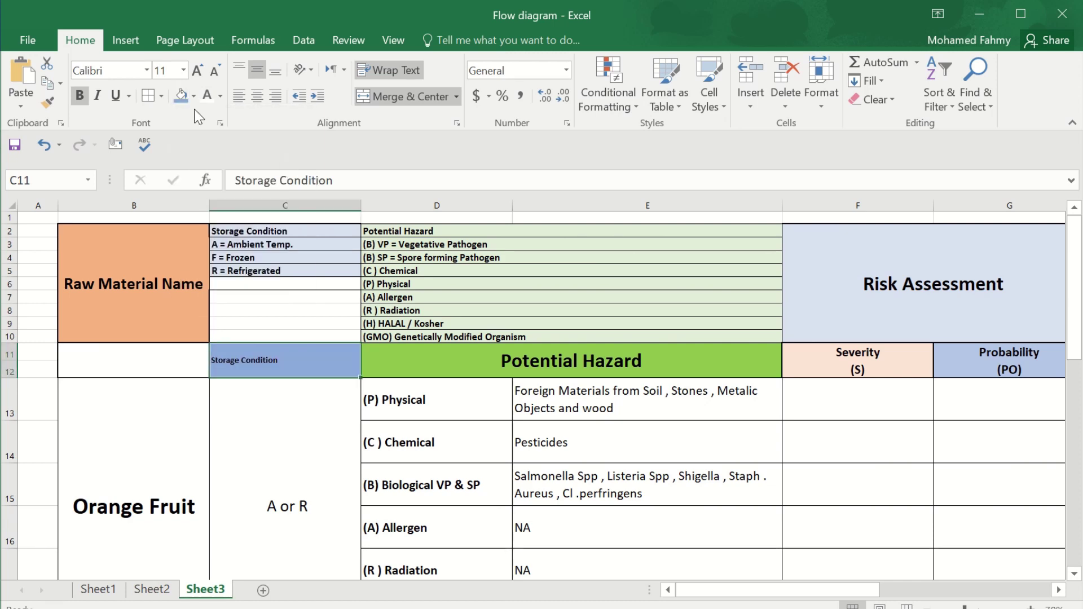
click(255, 97)
click(198, 70)
click(198, 70)
click(198, 71)
click(198, 71)
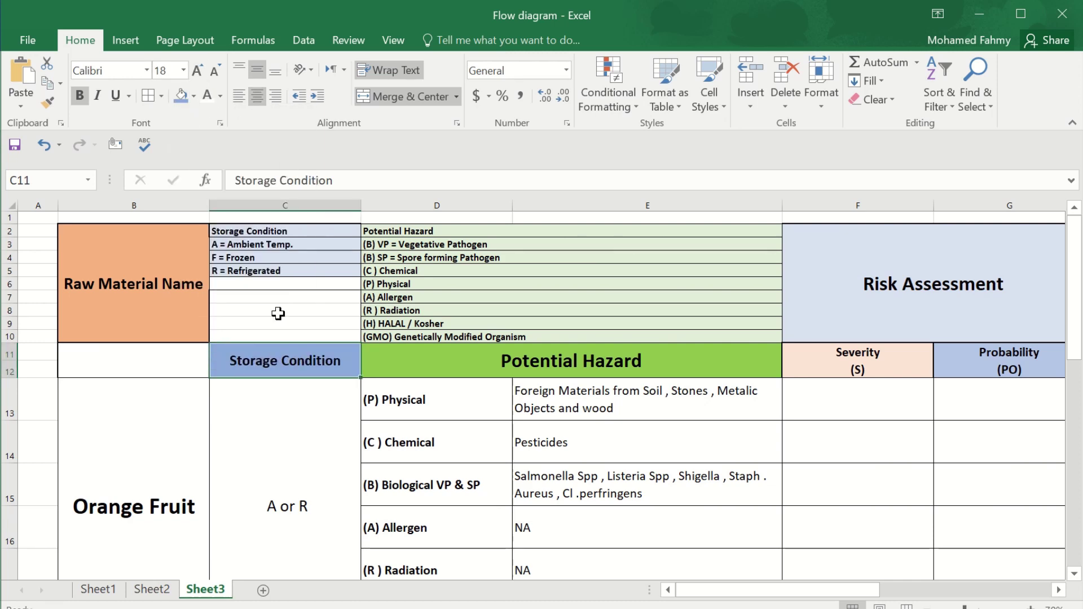
click(225, 381)
Step: Merge Raw Material Name across B2:B12 and give it a thick outside border
drag(141, 271, 164, 361)
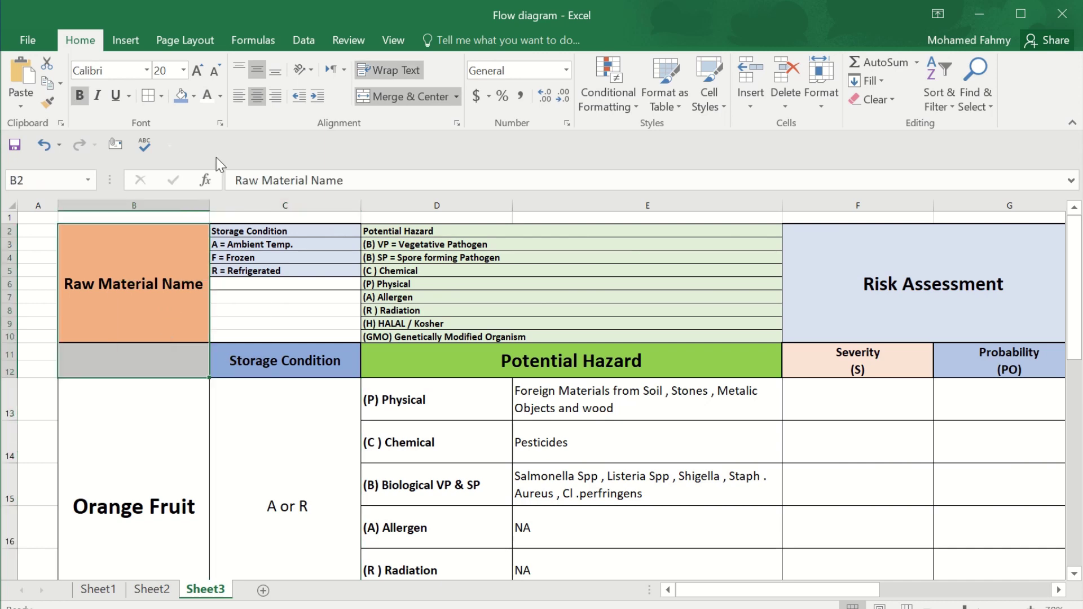
click(377, 99)
click(222, 423)
click(150, 296)
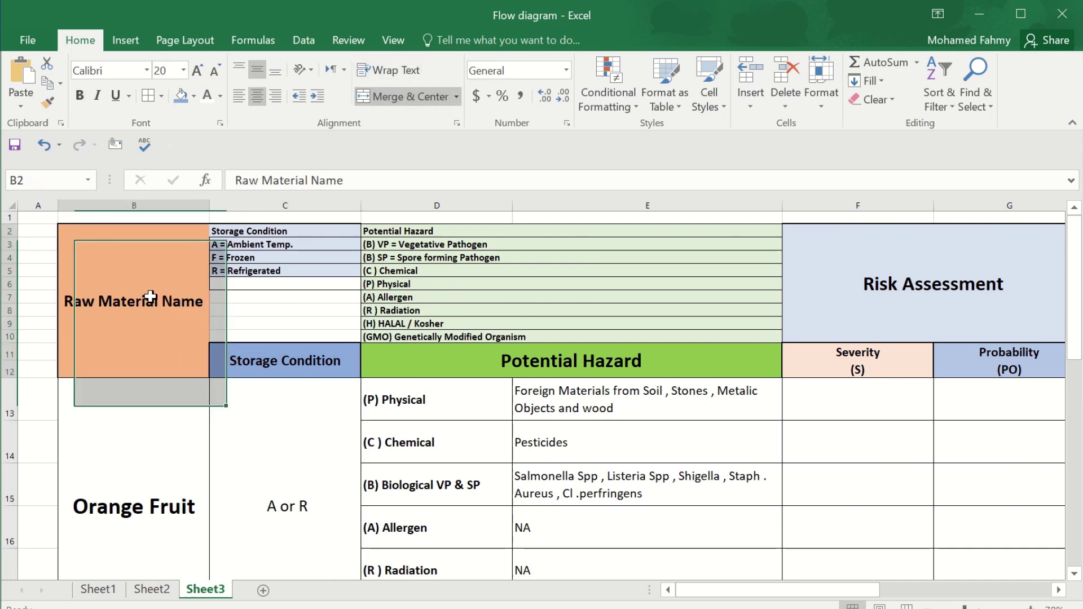
click(162, 96)
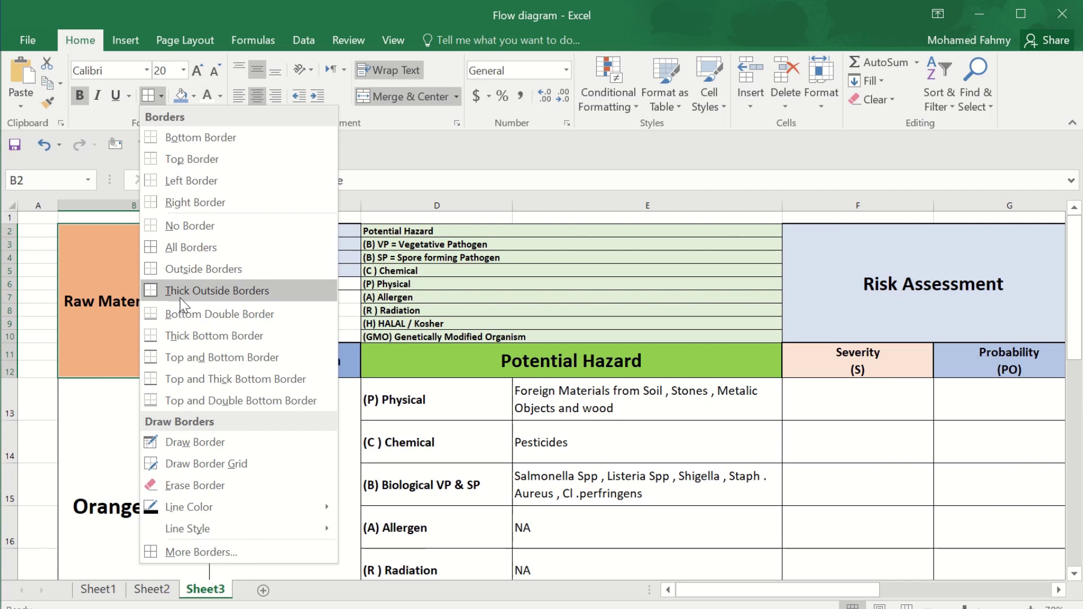
click(180, 299)
click(659, 391)
scroll(680, 432, down, 1)
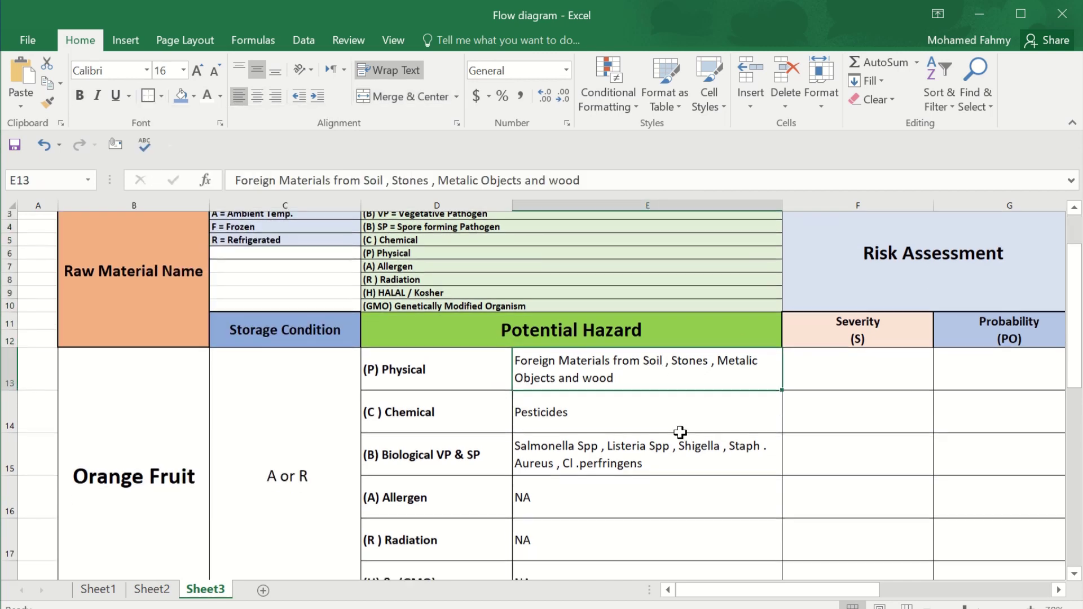
scroll(679, 432, down, 1)
scroll(254, 438, up, 2)
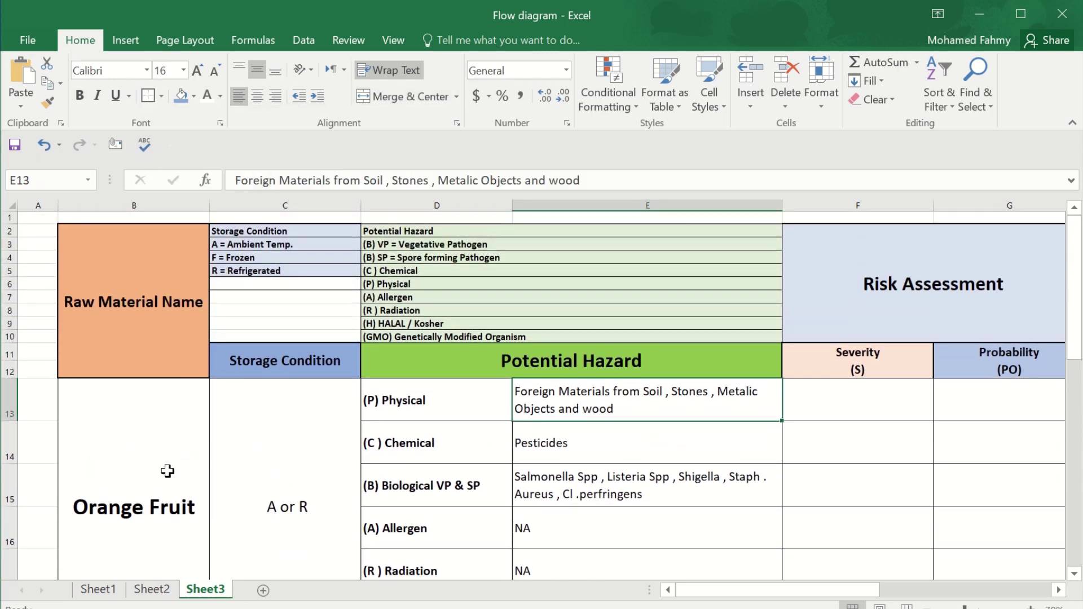
Step: Increase the font size of the A or R storage entry in C13
scroll(167, 471, down, 2)
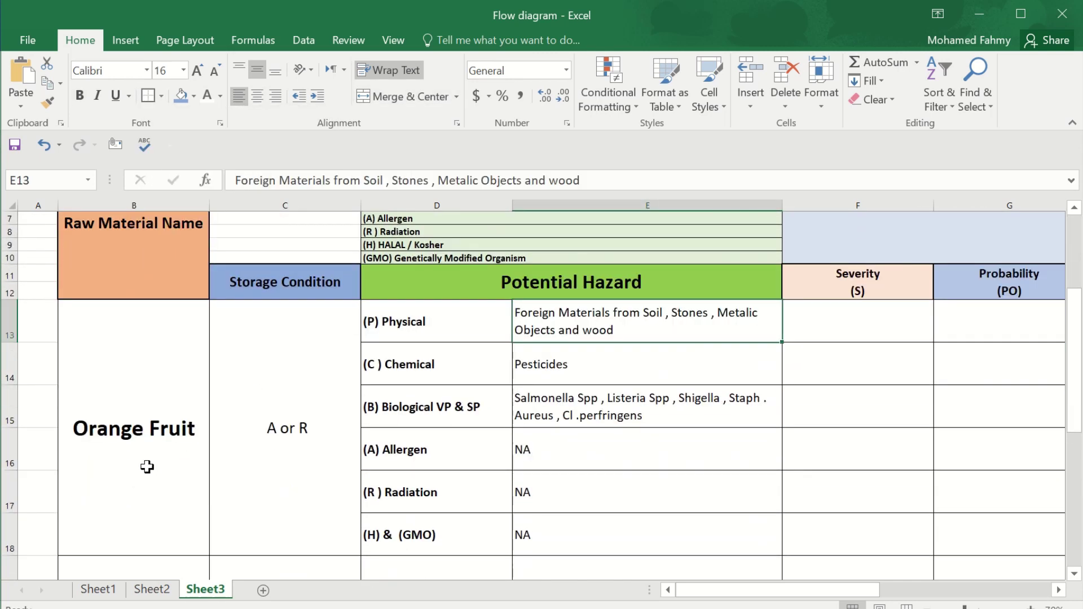
click(315, 444)
click(197, 70)
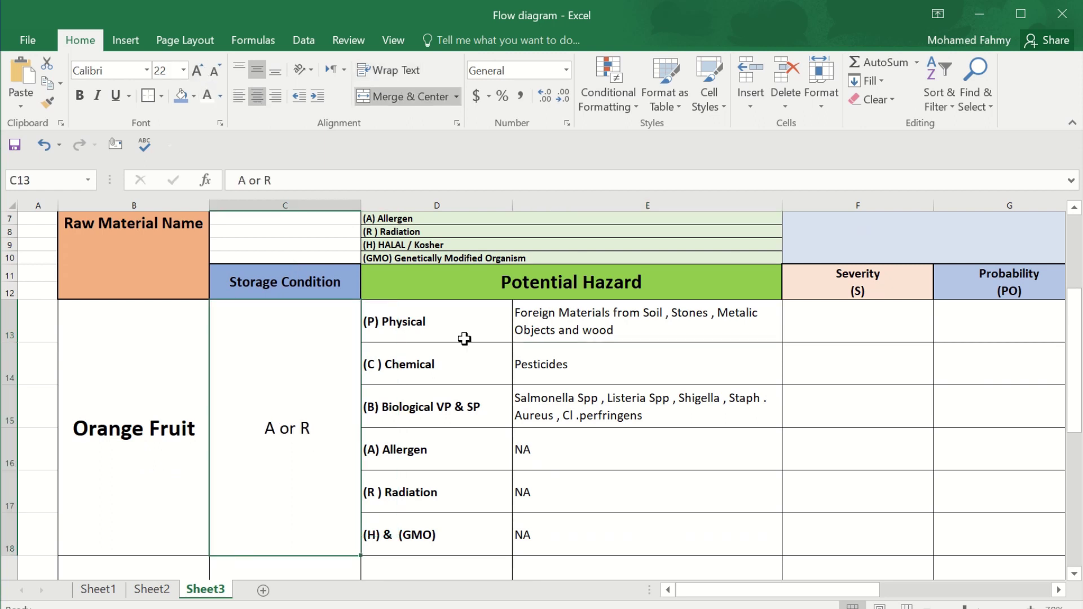
click(506, 415)
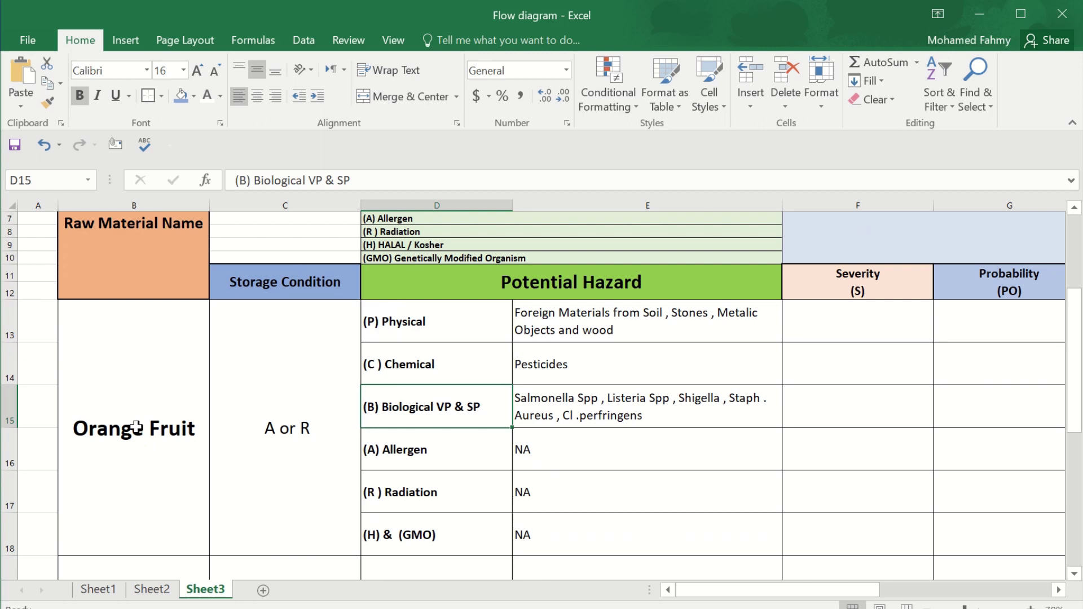
Step: Add borders around the Severity (S) and Probability (PO) header cells F11:G12
click(426, 286)
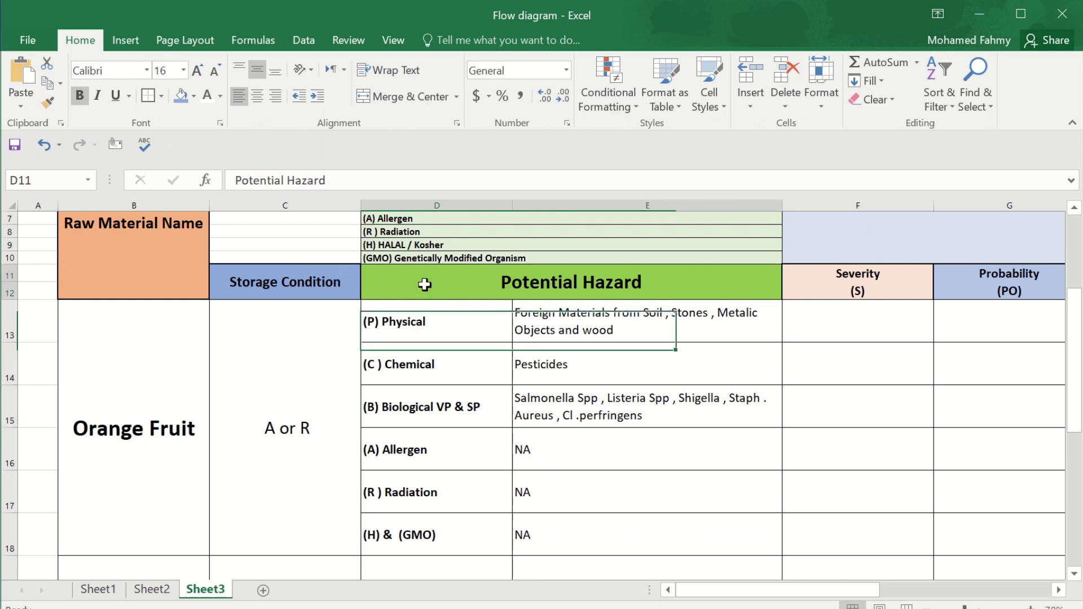
click(599, 390)
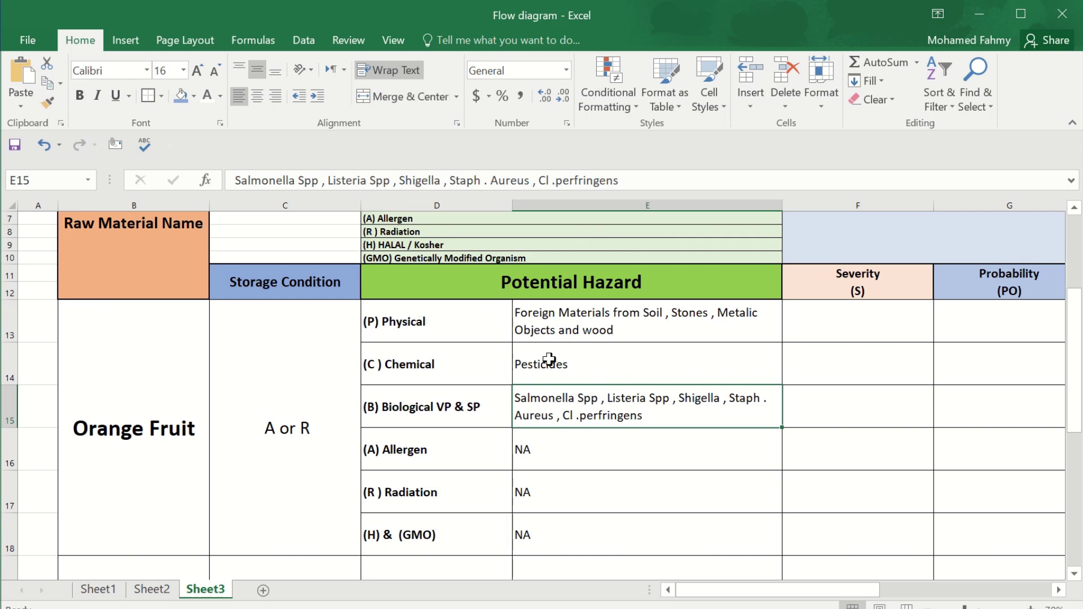
drag(698, 598, 705, 594)
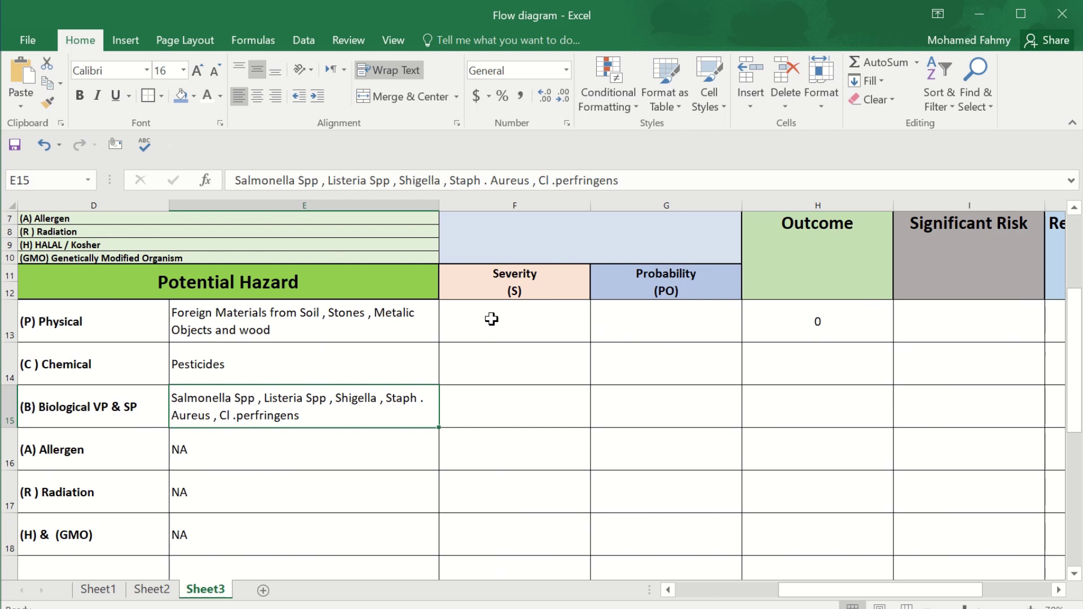
drag(493, 287, 646, 287)
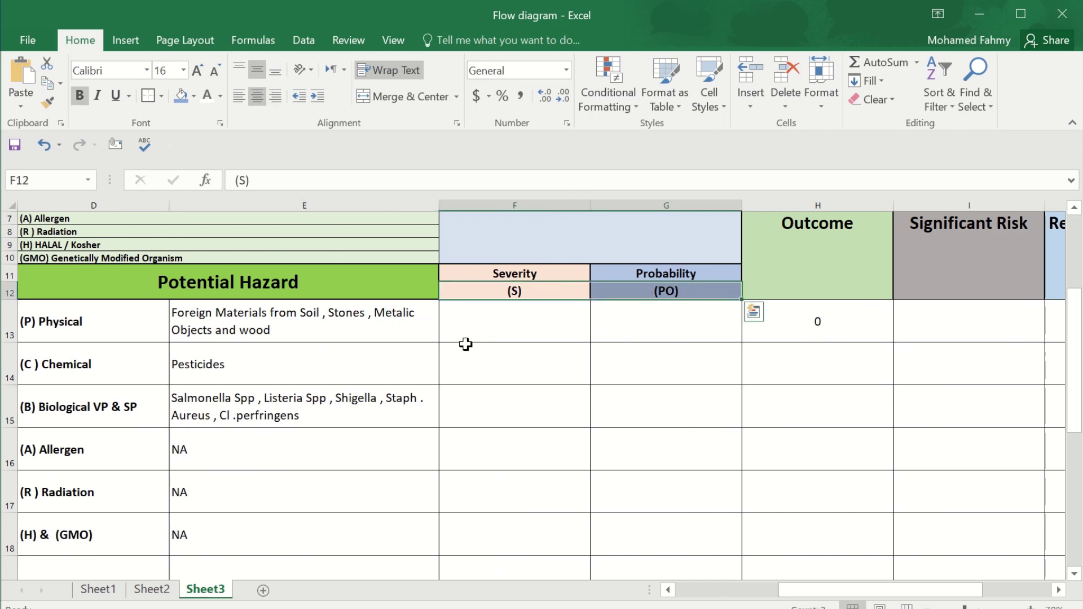
drag(492, 277, 641, 288)
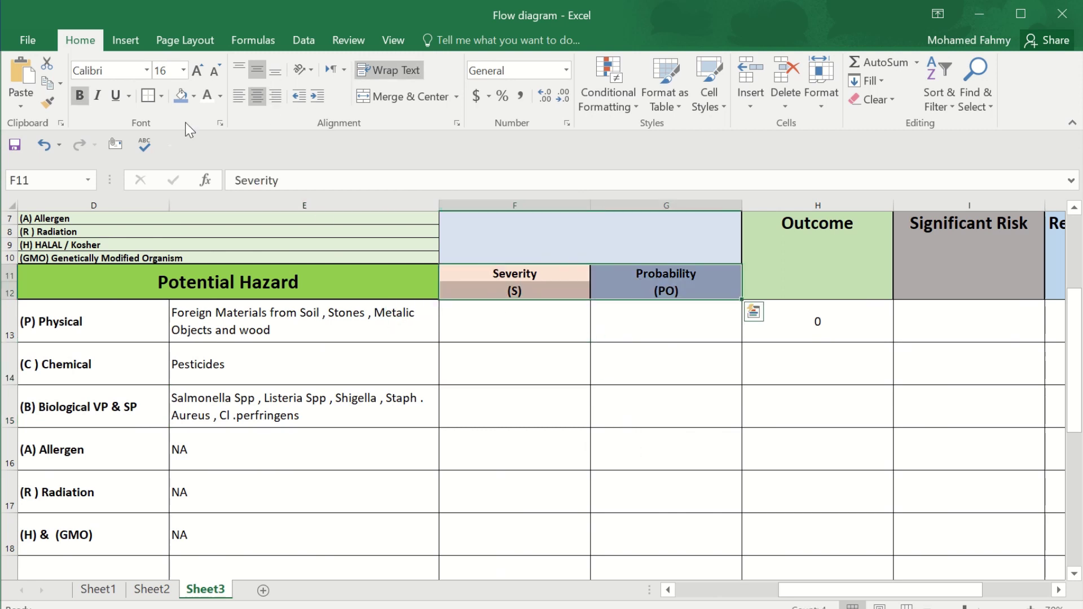
click(151, 99)
click(525, 317)
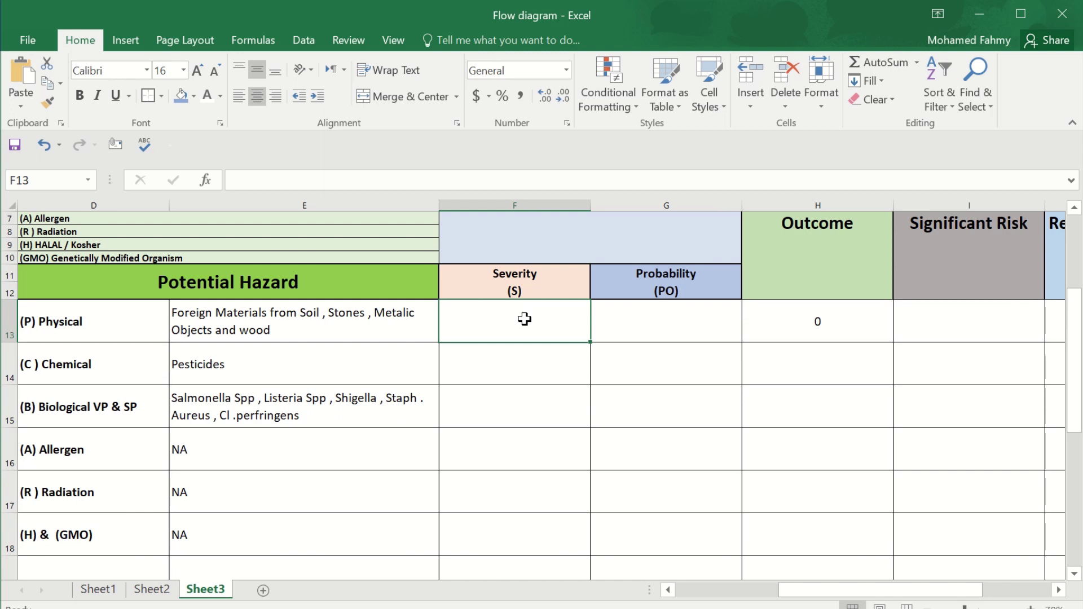
Step: Score the physical hazard Severity 2 and Probability 4, giving an Outcome of 8
text(2)
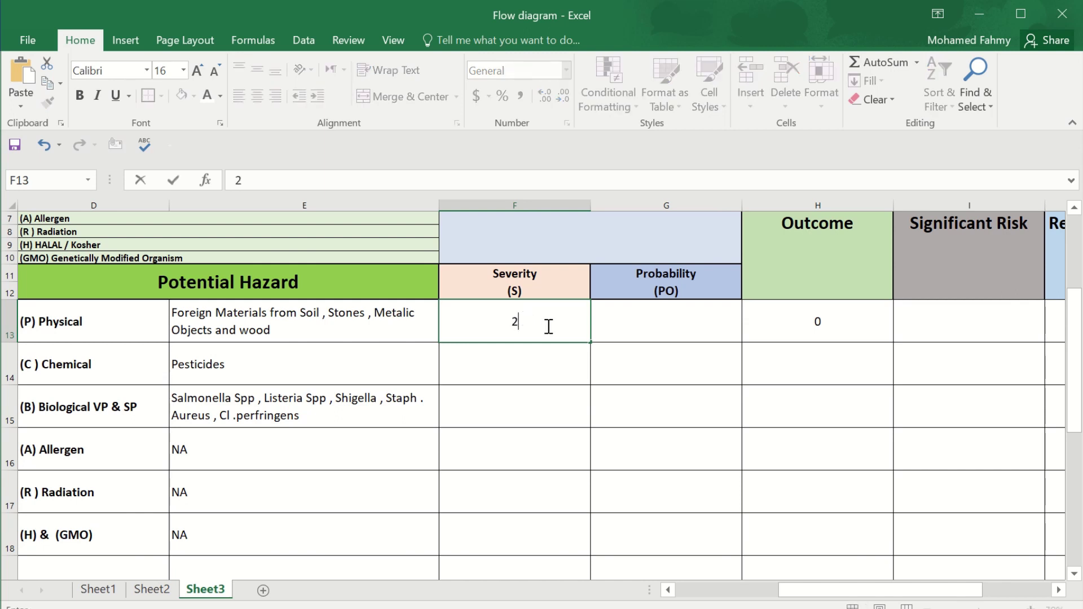
click(684, 318)
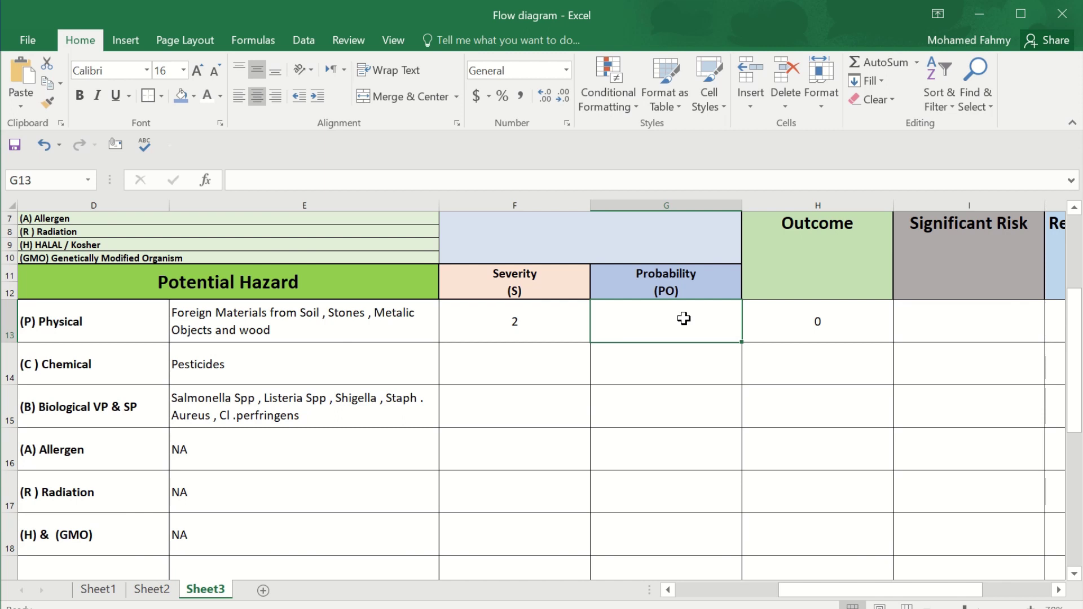
text(4)
click(716, 430)
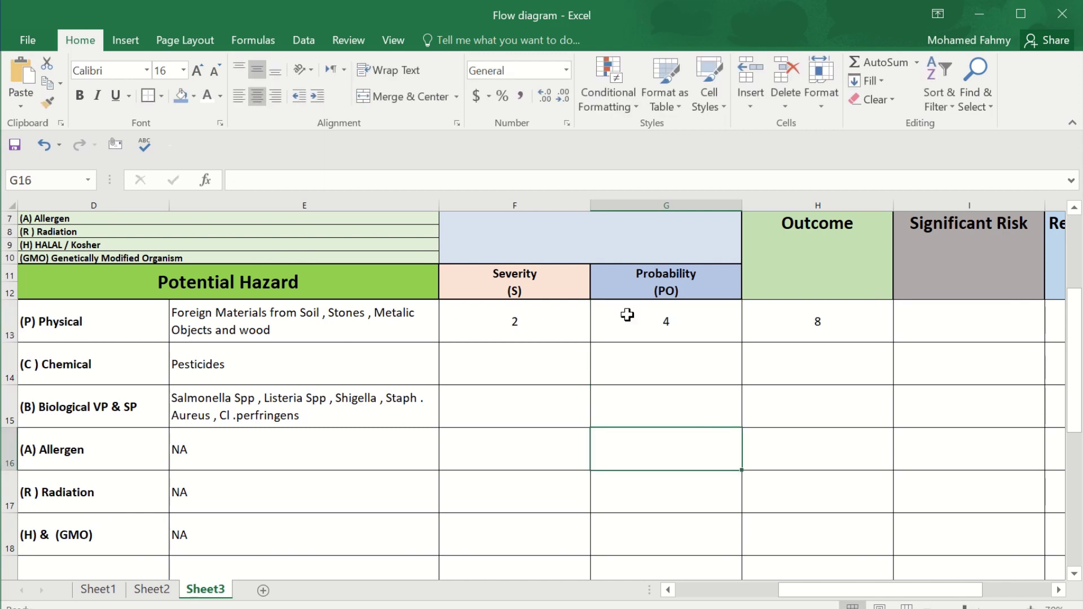
Step: Enlarge and bold the score cells F13:H18, then switch to the Word HACCP document
drag(539, 320, 800, 547)
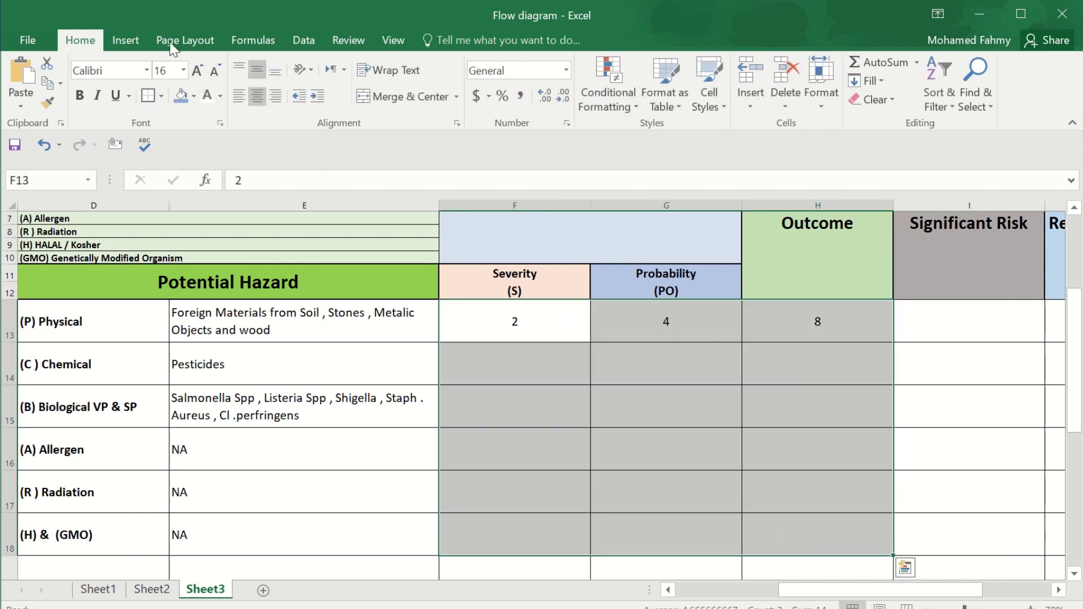
click(198, 75)
click(198, 74)
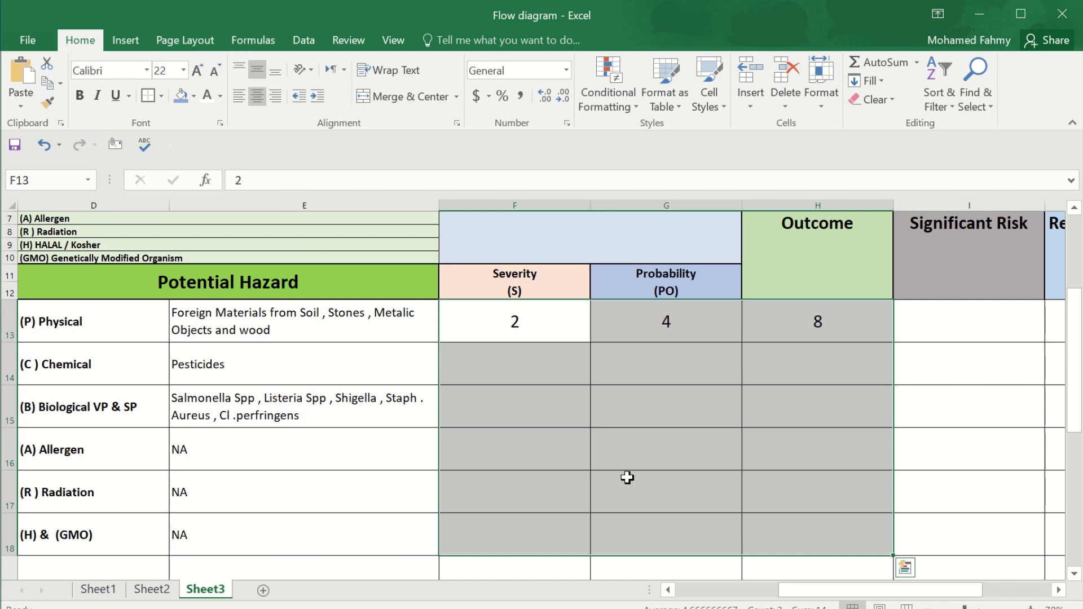
click(79, 96)
click(759, 417)
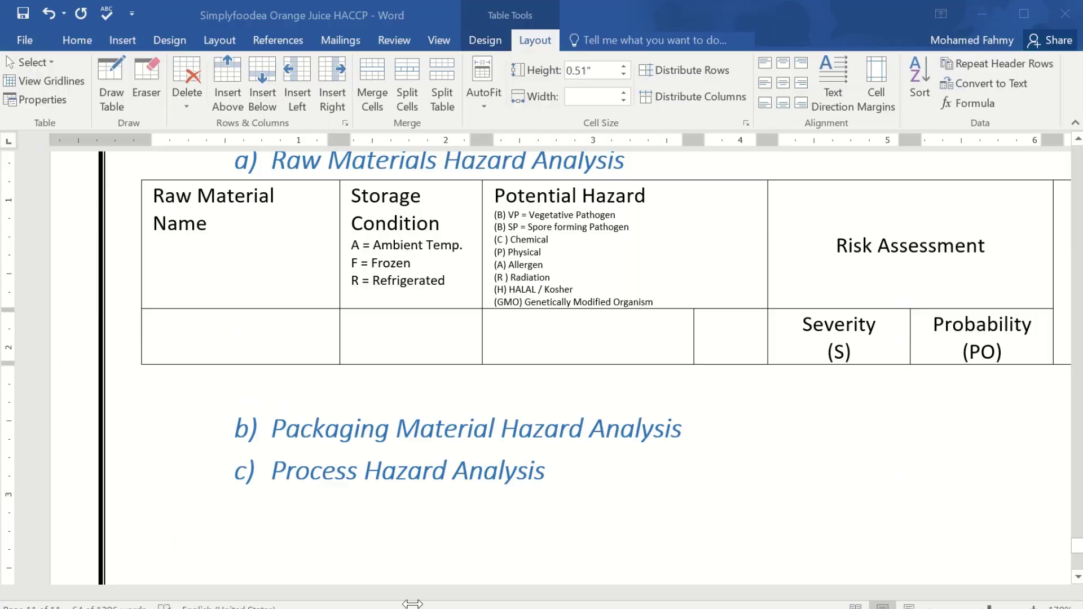
key(alt+Tab)
Step: Scroll through Word's Risk Assessment Control Measure score-range matrix, then return to Excel
click(524, 337)
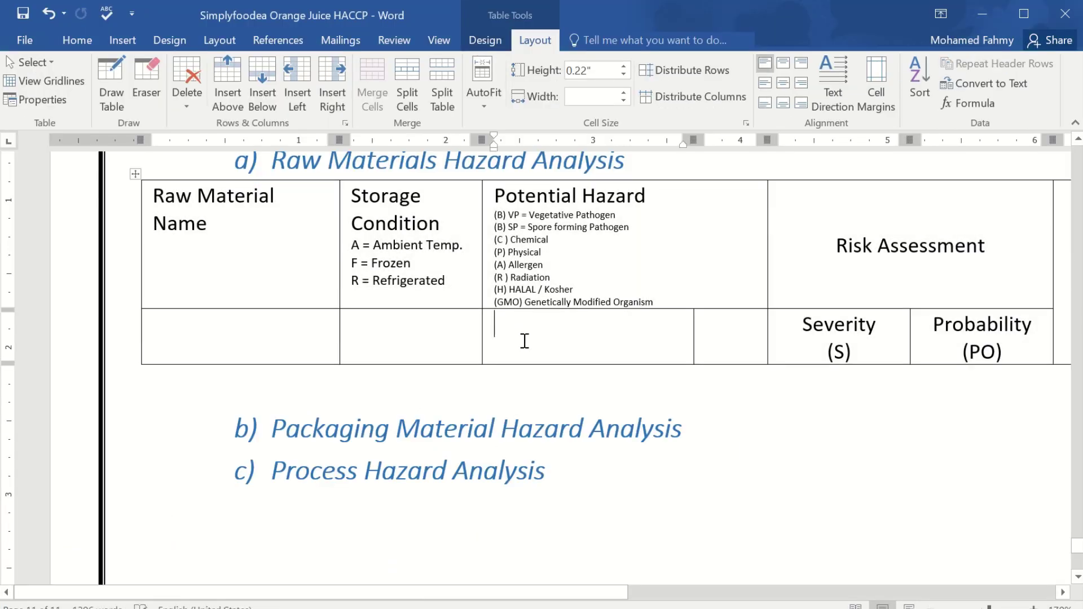
scroll(524, 336, up, 15)
ctrl+scroll(594, 400, down, 4)
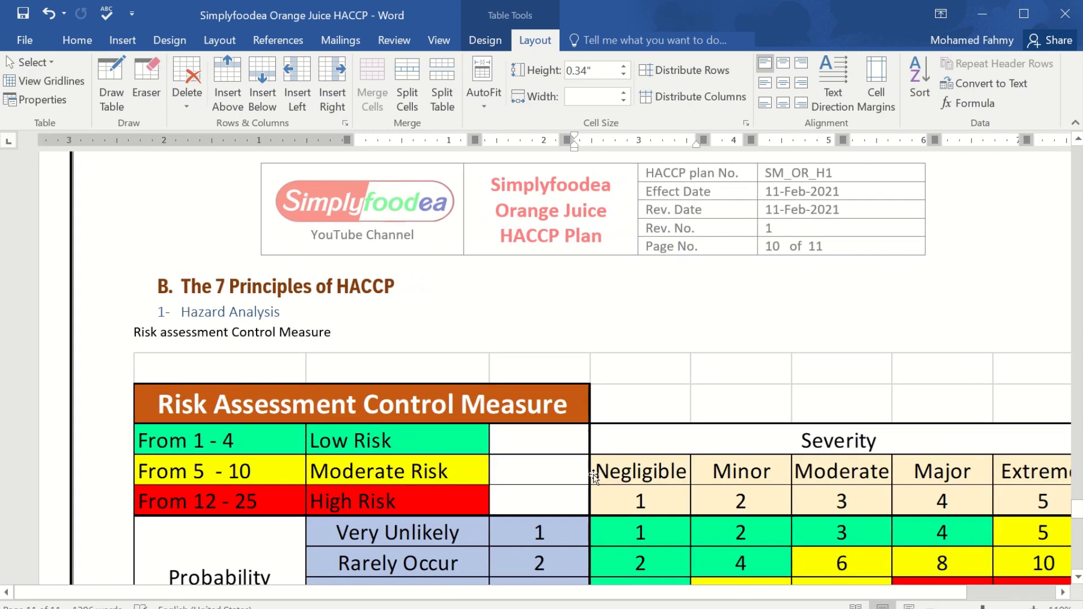
ctrl+scroll(564, 471, down, 1)
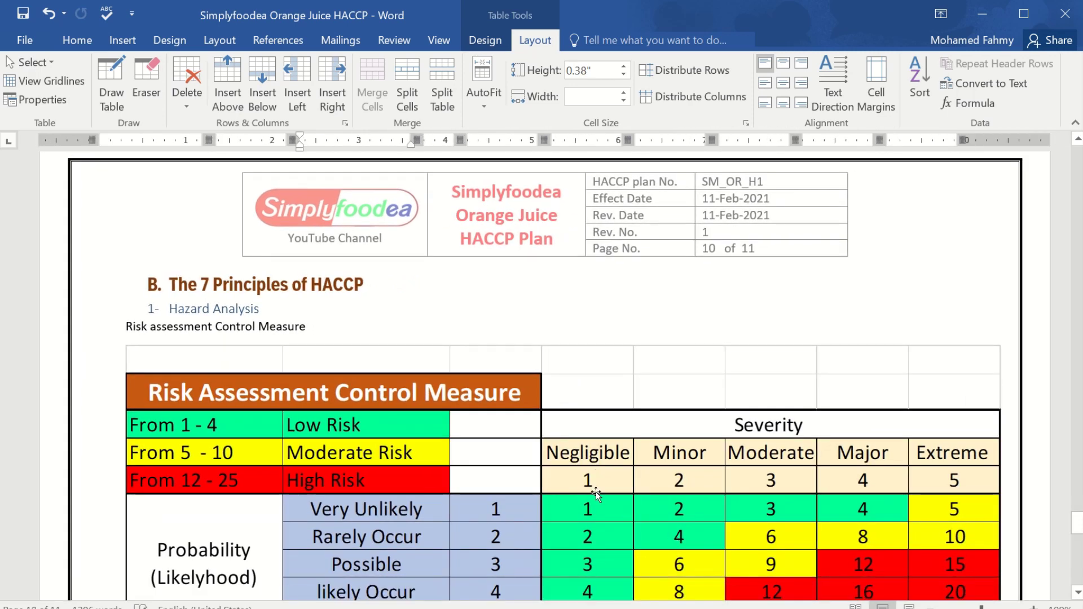
scroll(596, 491, down, 3)
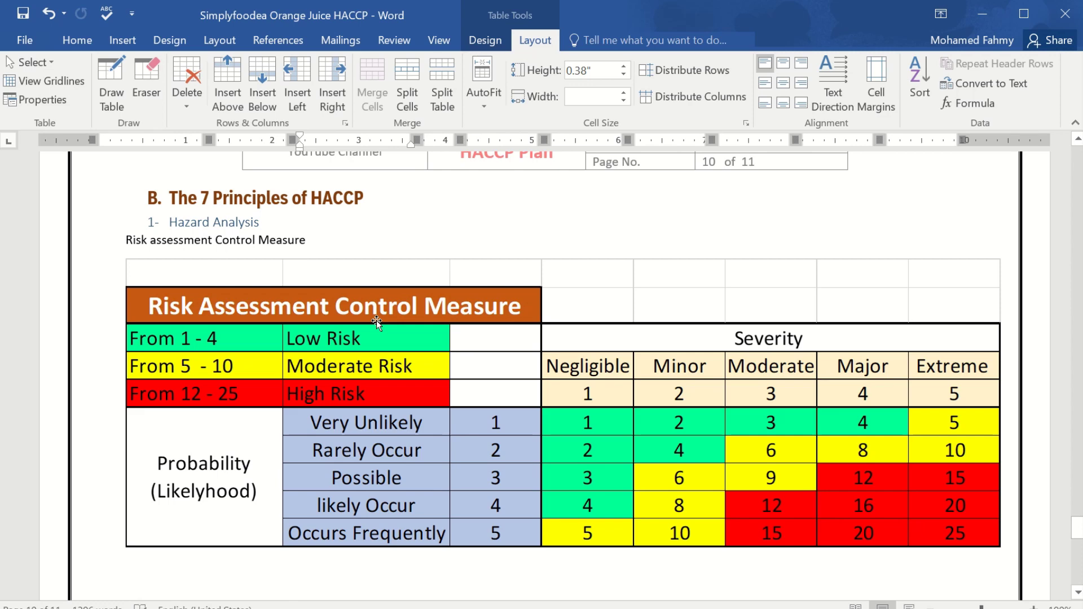
key(alt+Tab)
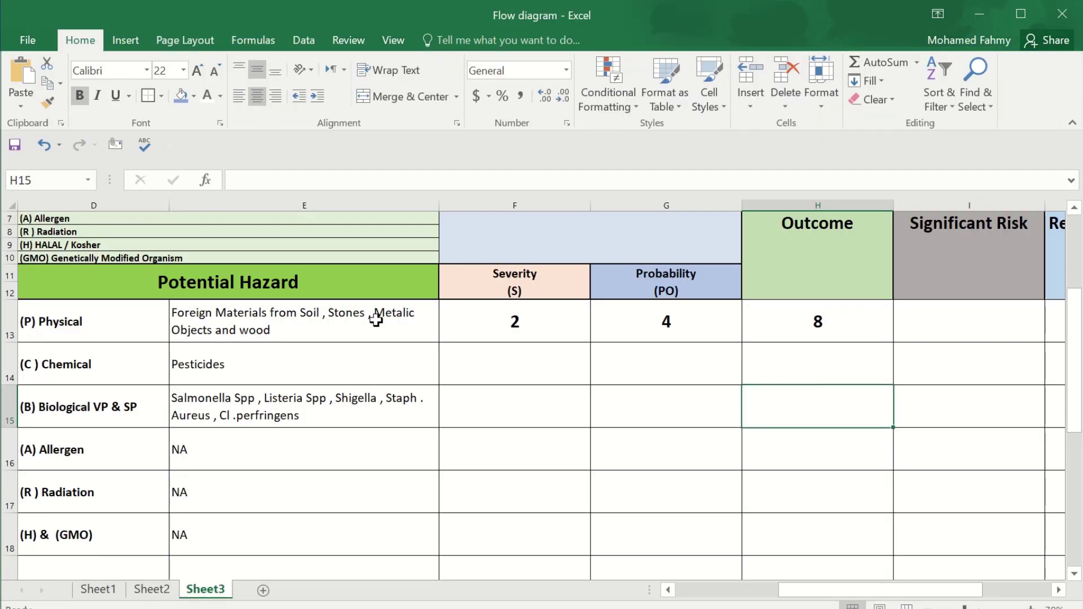
Step: Insert an empty column I before the Significant Risk column
click(535, 380)
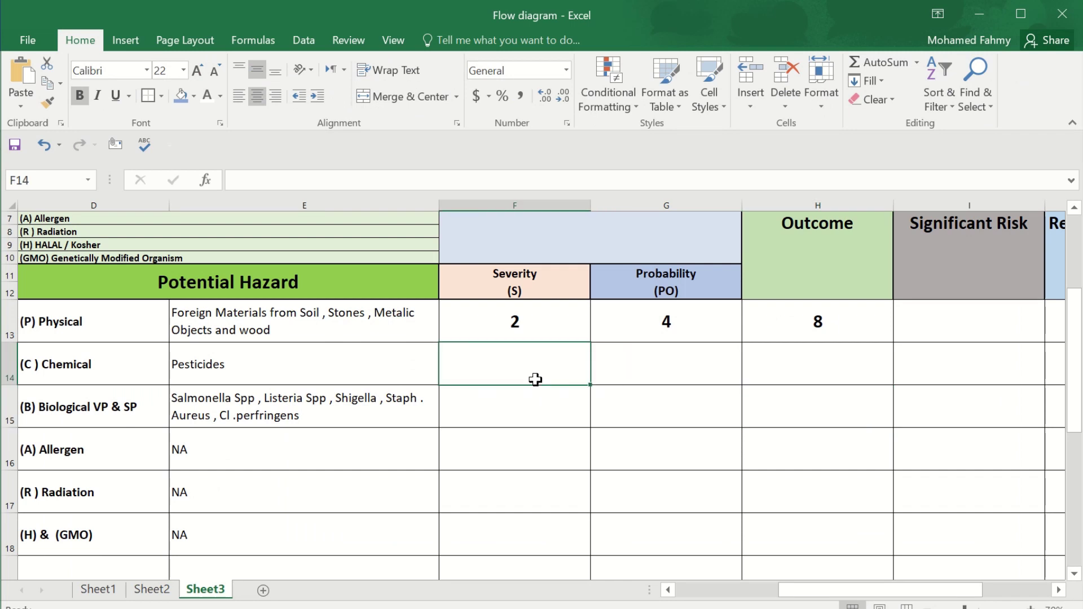
click(932, 203)
right_click(934, 207)
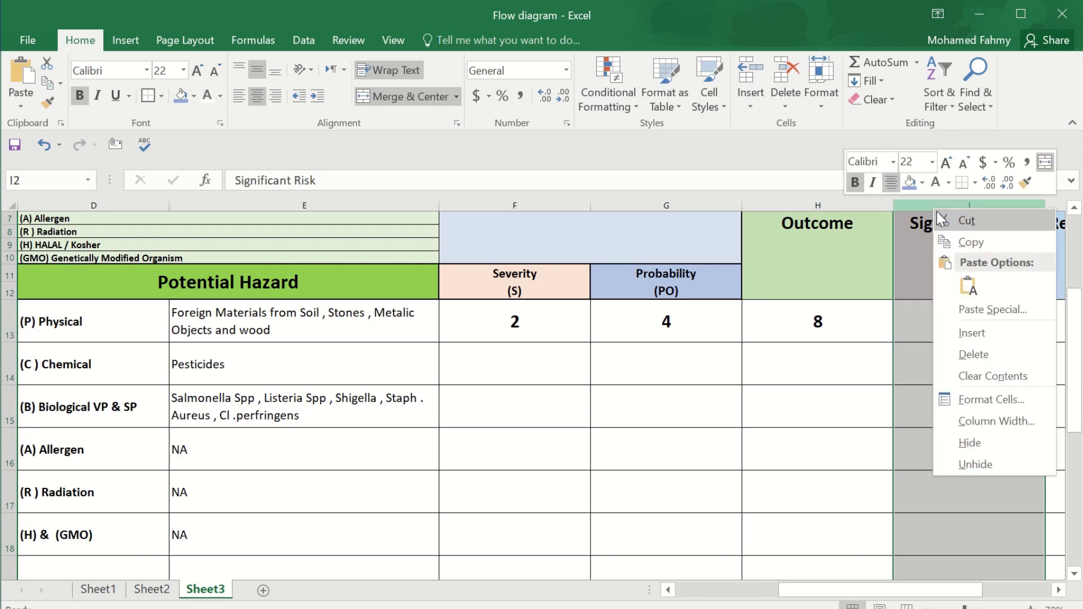
click(963, 333)
scroll(931, 293, up, 2)
Step: Copy the Outcome header into the new column and rename it 'Risk Control Measure'
click(944, 284)
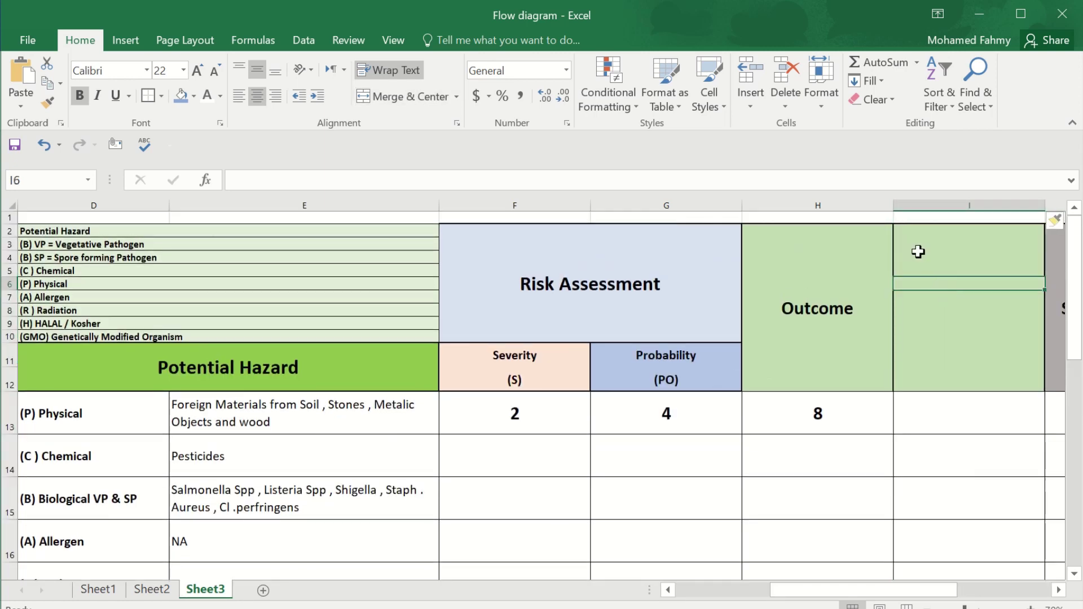
click(864, 274)
drag(893, 391, 923, 328)
click(921, 319)
double_click(959, 305)
double_click(954, 305)
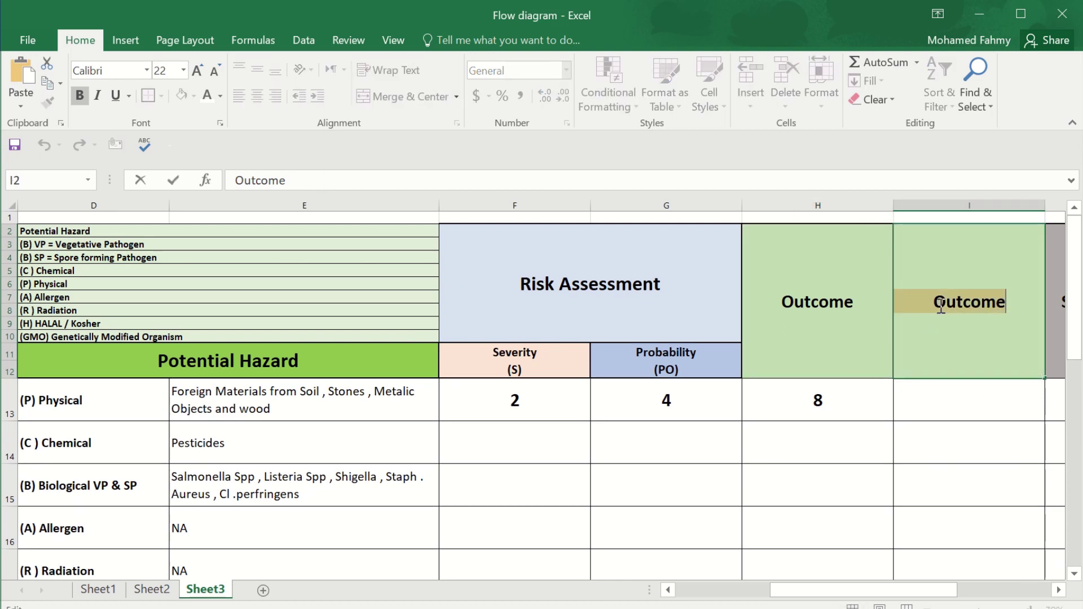
click(944, 308)
double_click(943, 307)
click(946, 308)
double_click(945, 309)
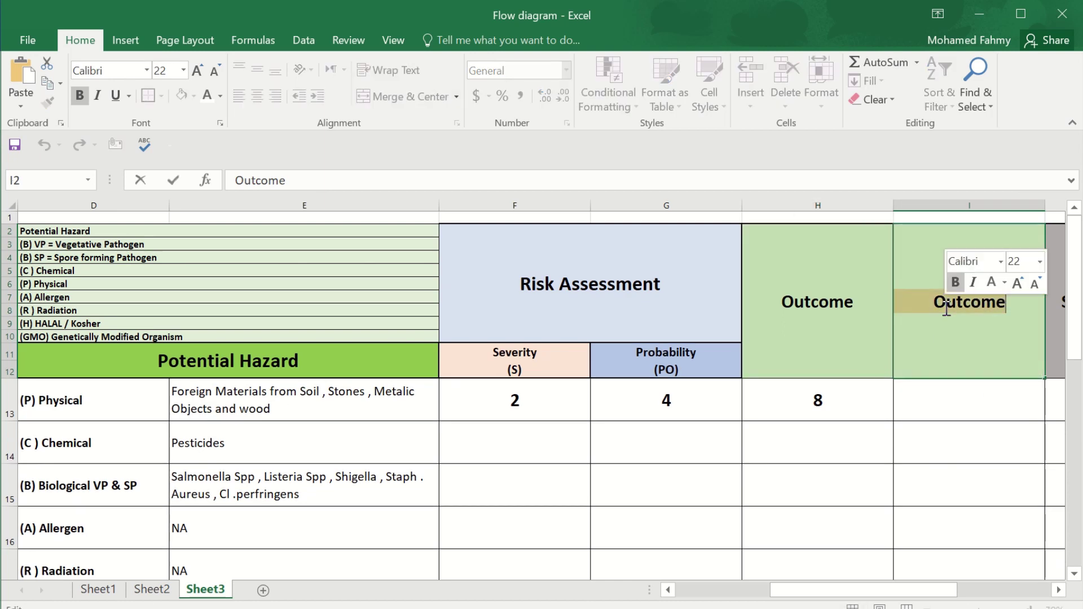
text(R)
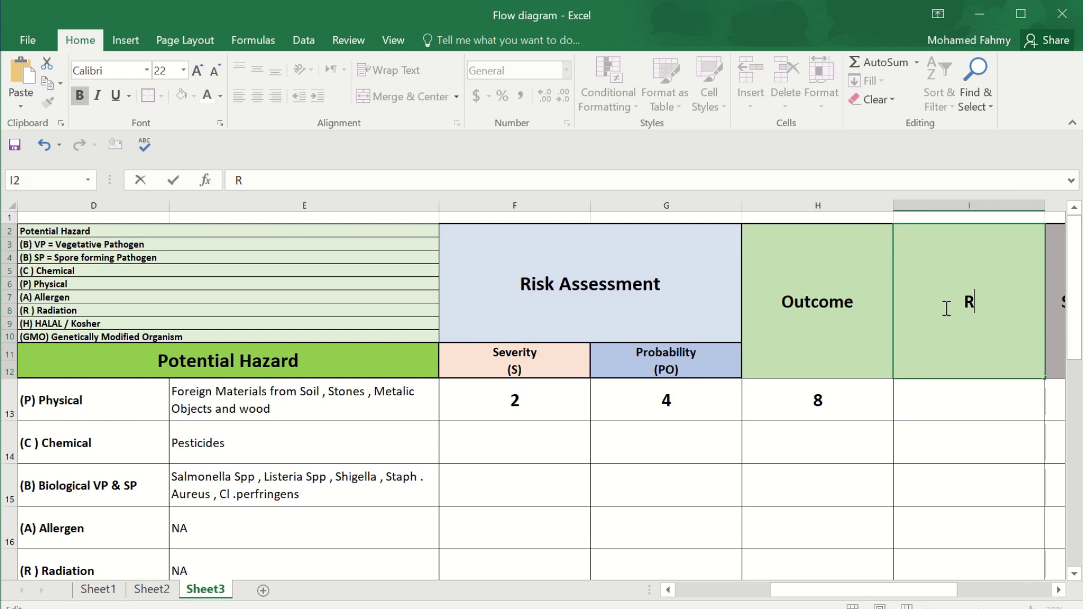
text(isk)
key(alt+Tab)
key(alt+Tab)
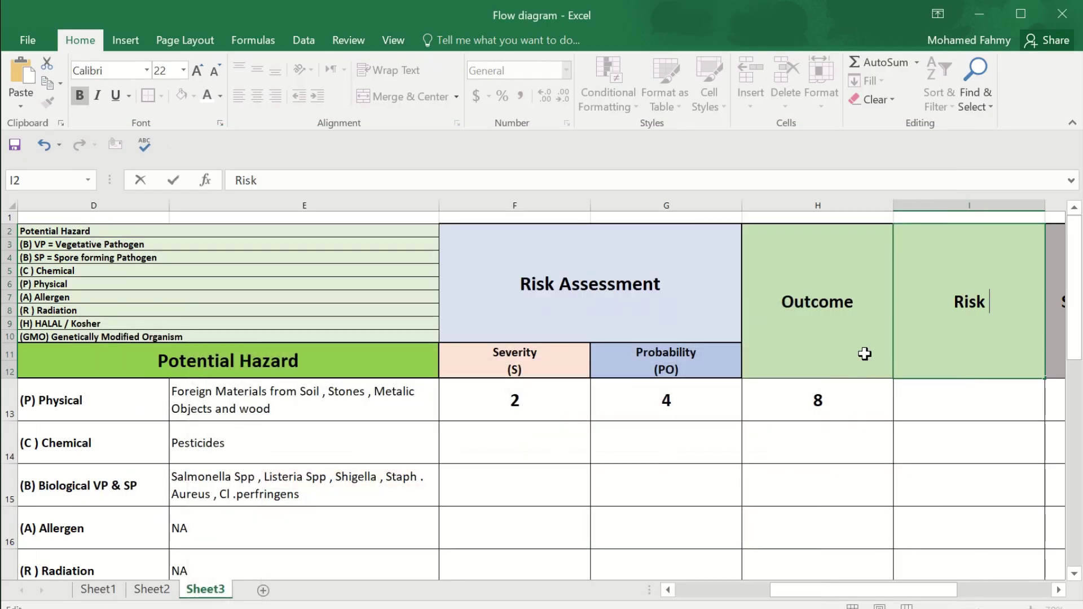
text(Con)
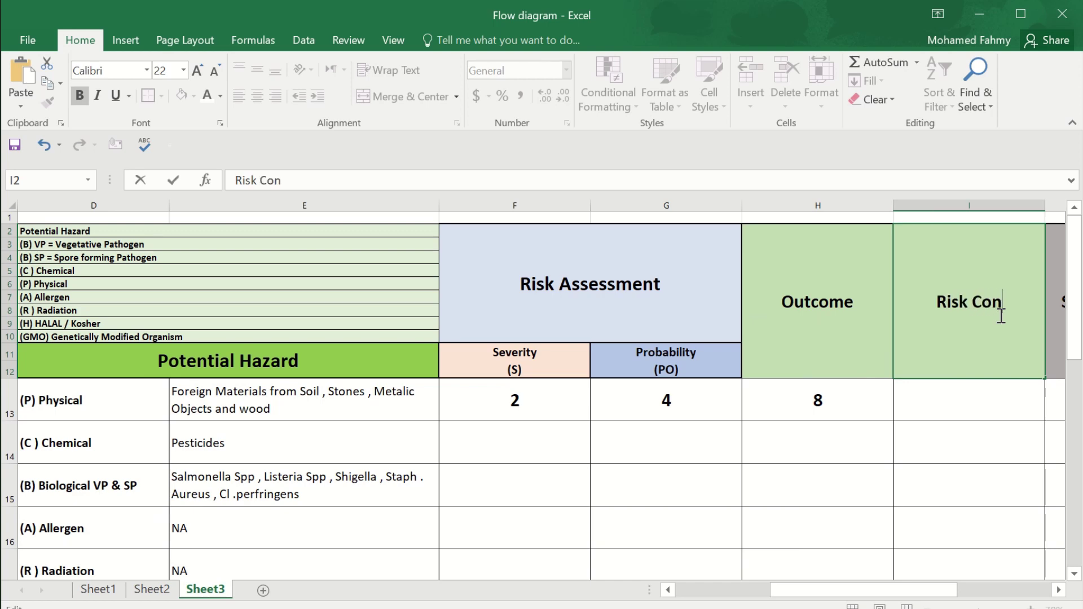
text(trol Measure)
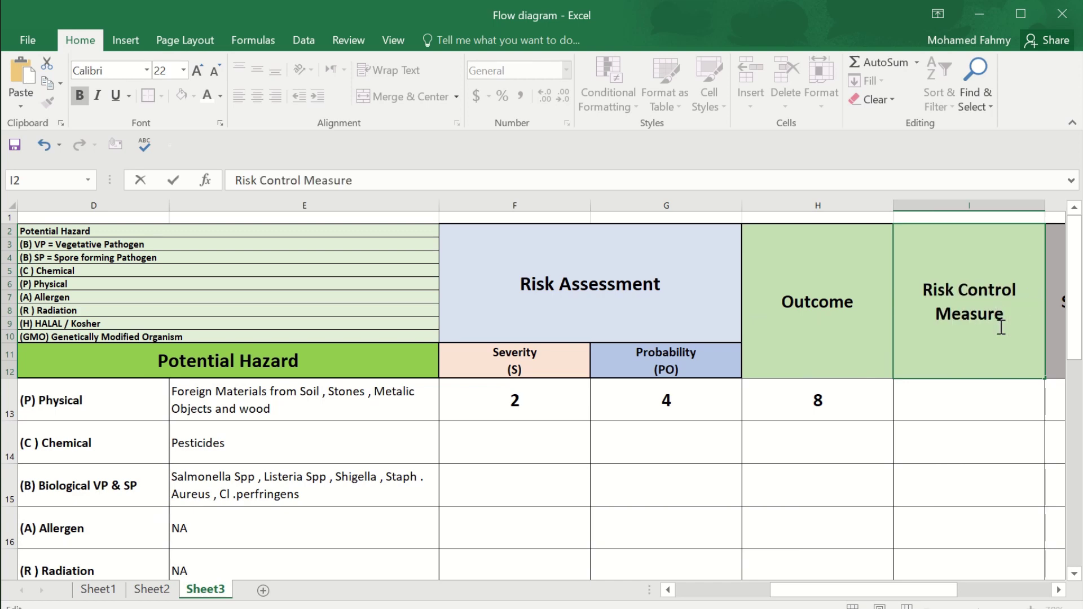
click(923, 415)
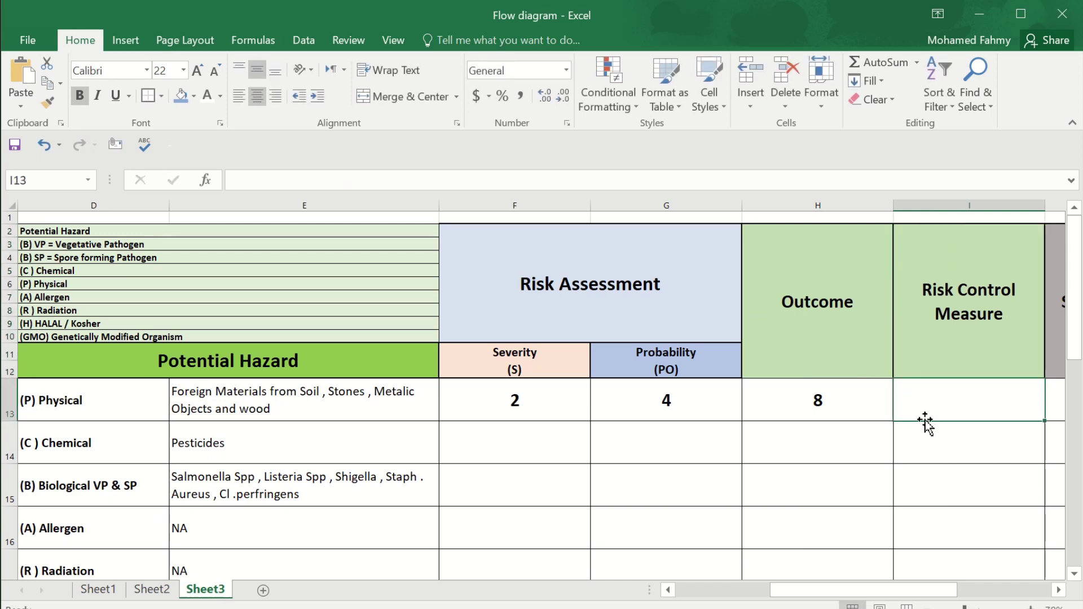
Step: Rate the physical hazard's risk control measure as Medium in I13
text(Medium)
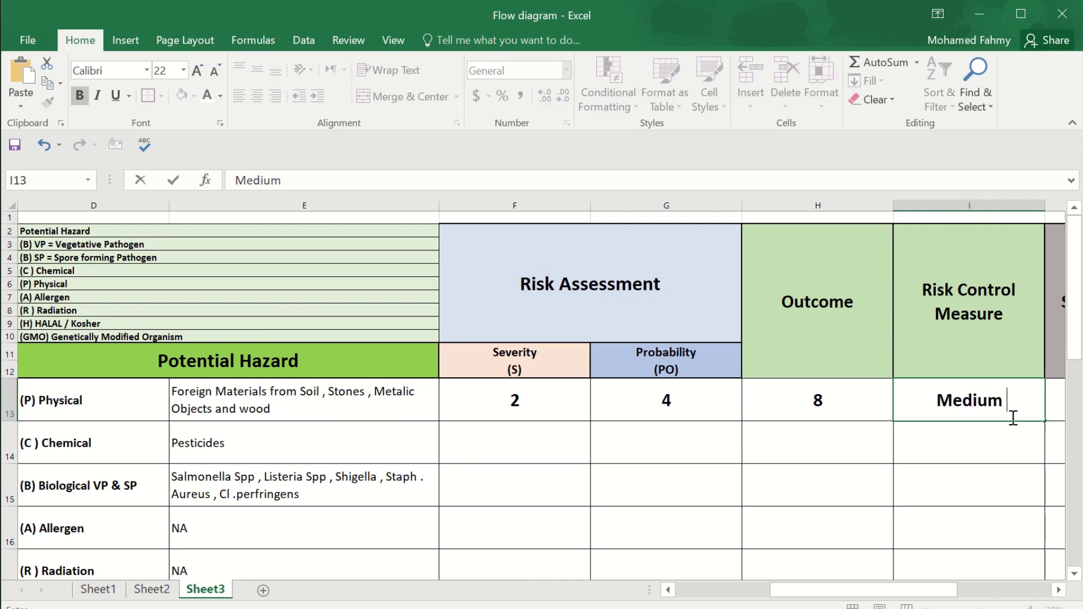
key(ctrl+Return)
click(863, 491)
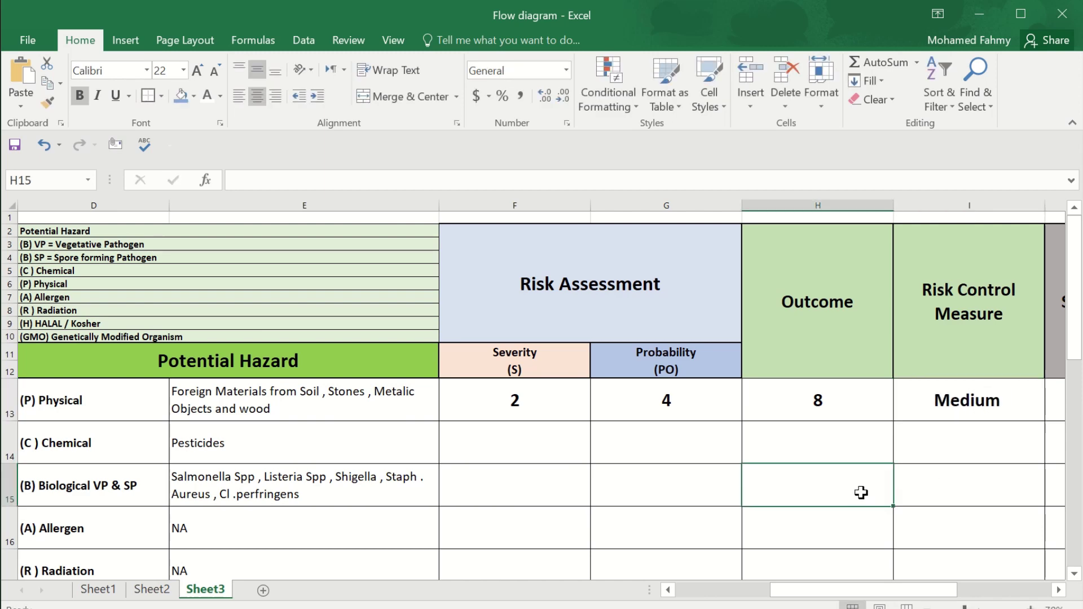
Step: Enter No as the physical hazard's Significant Risk in J13
ctrl+scroll(861, 492, down, 1)
click(971, 365)
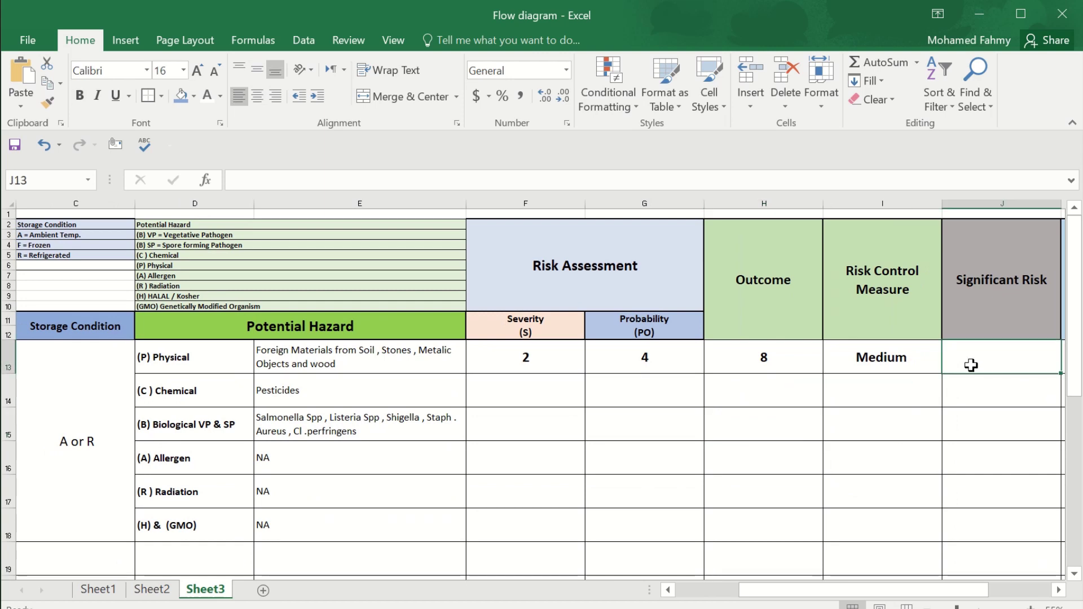
text(No)
click(991, 435)
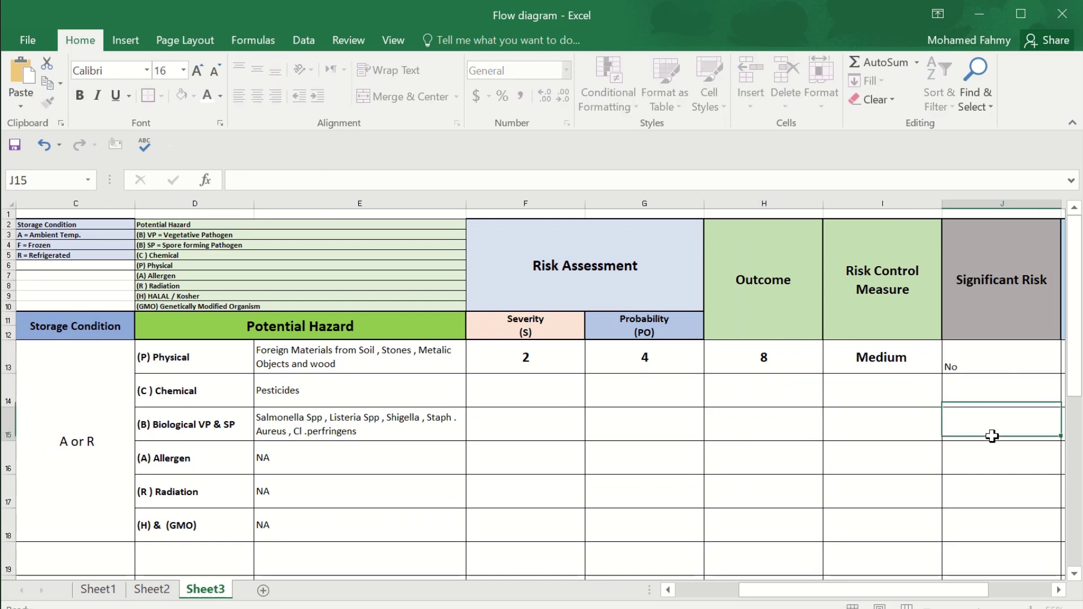
Step: Copy the Medium cell's formatting onto J13:L13 with Format Painter
click(894, 358)
drag(861, 587, 923, 587)
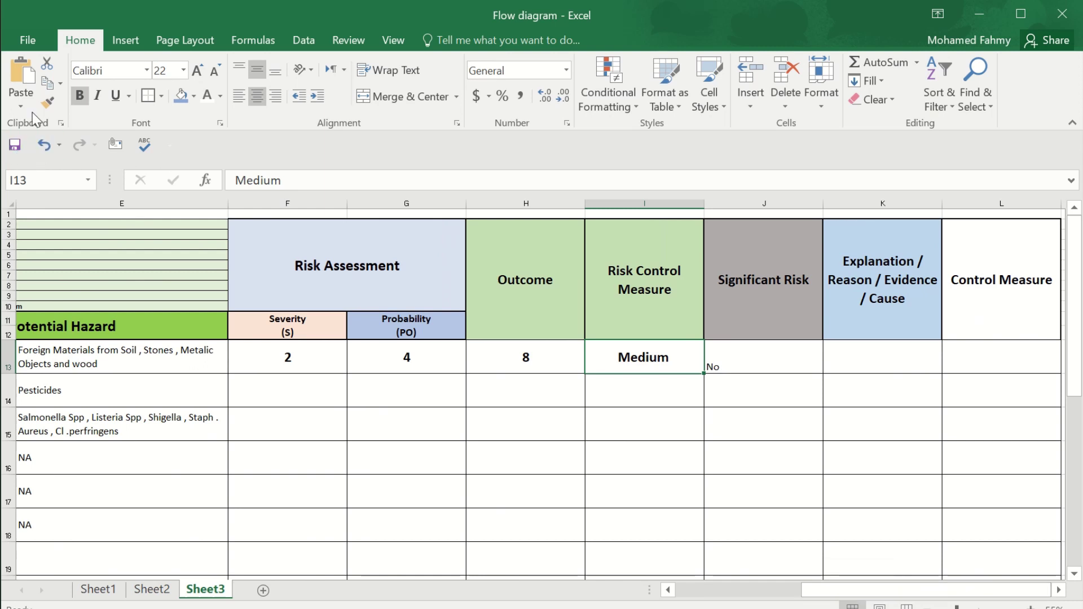
click(47, 102)
click(719, 359)
drag(719, 358, 1021, 367)
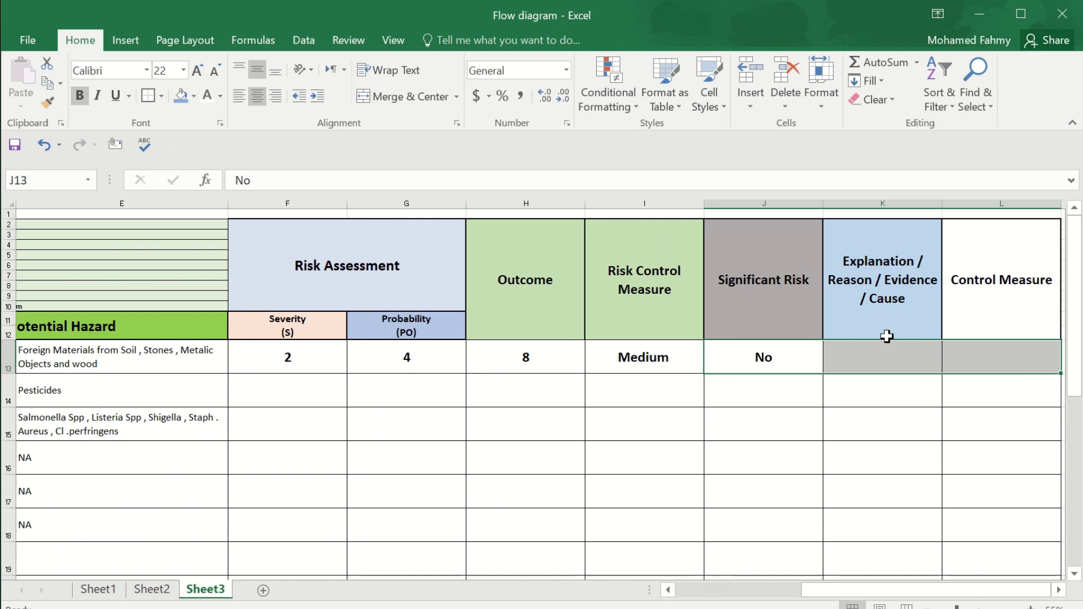
Step: Widen the Explanation column so its heading fits on one line
drag(935, 213, 1028, 204)
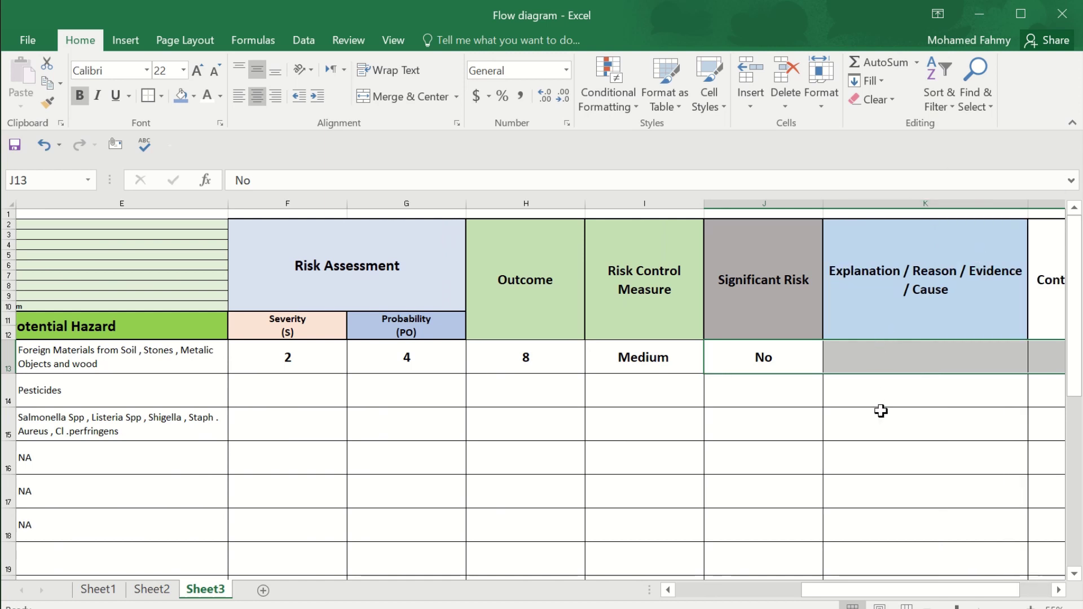
ctrl+scroll(881, 411, up, 1)
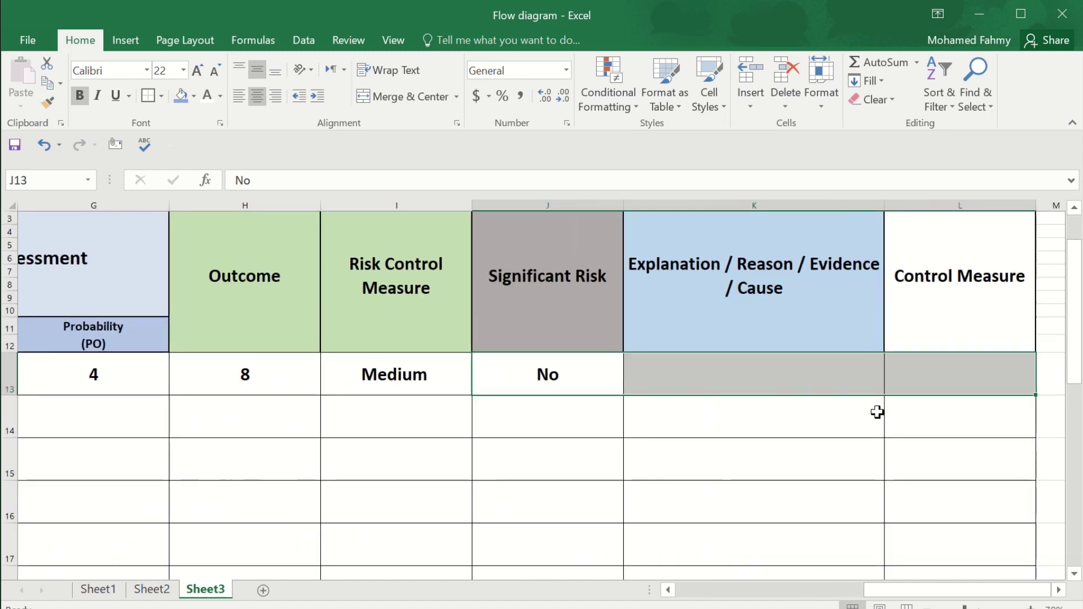
drag(885, 206, 966, 205)
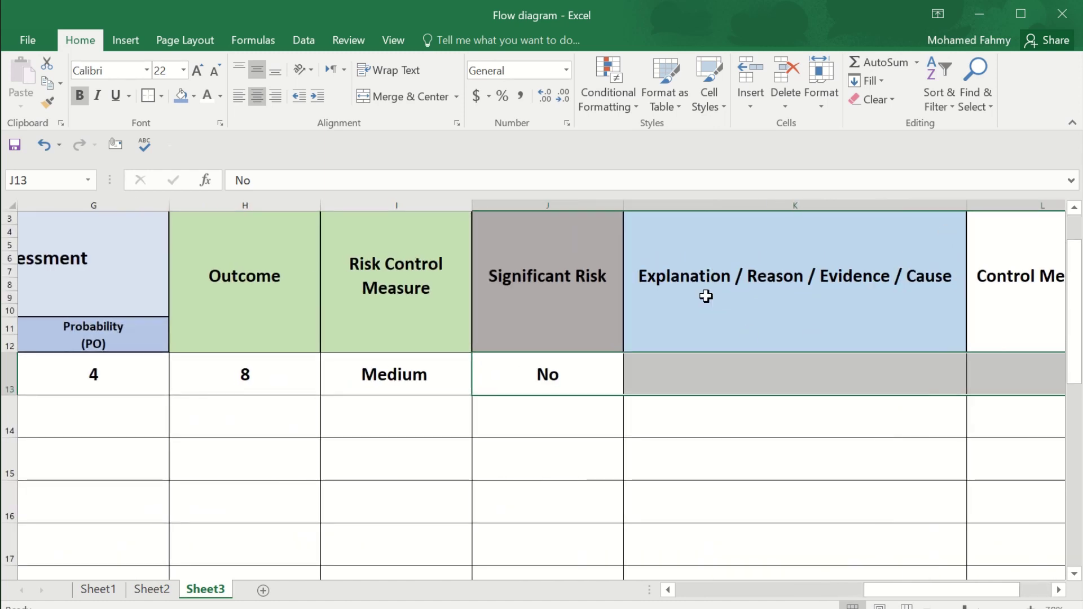
click(685, 343)
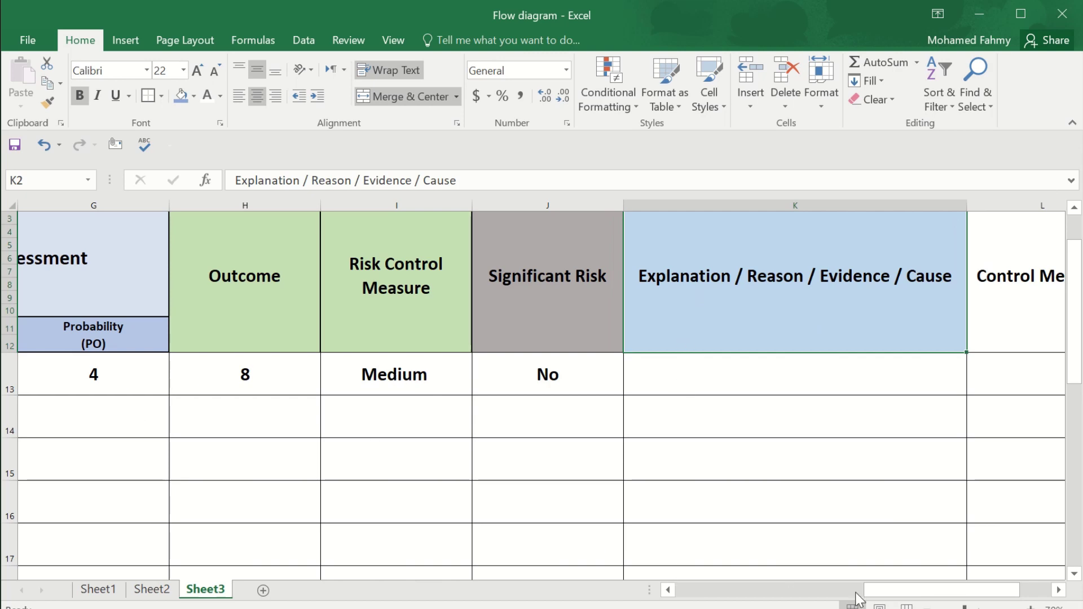
drag(872, 594, 715, 596)
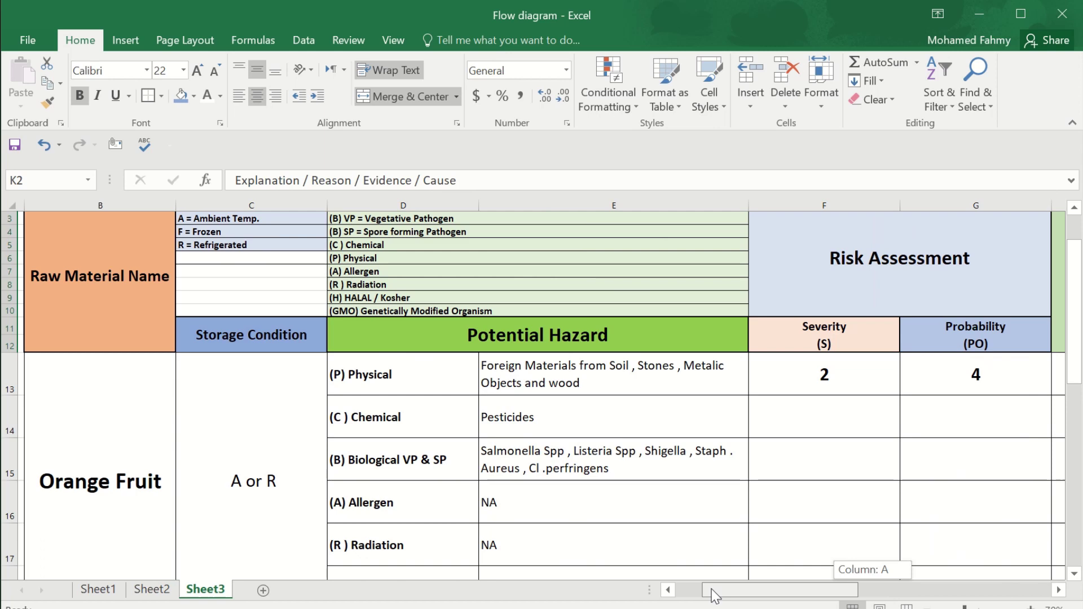
drag(716, 596, 877, 593)
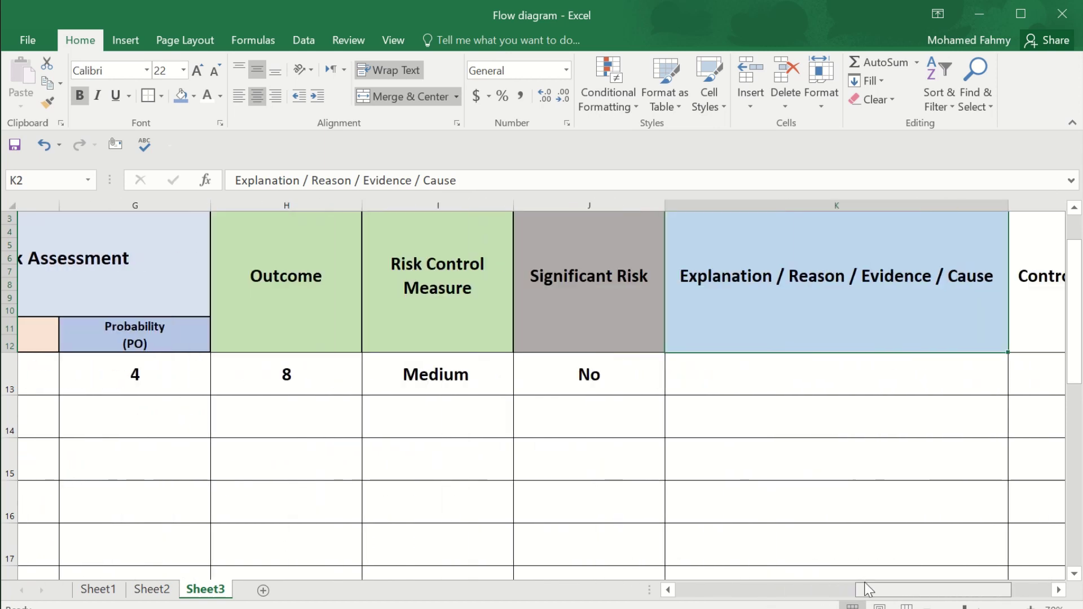
Step: Type 'inappropriate conditions of Orange Fruit Storage , distribution or deteriorated Raw Material' into K13
click(742, 391)
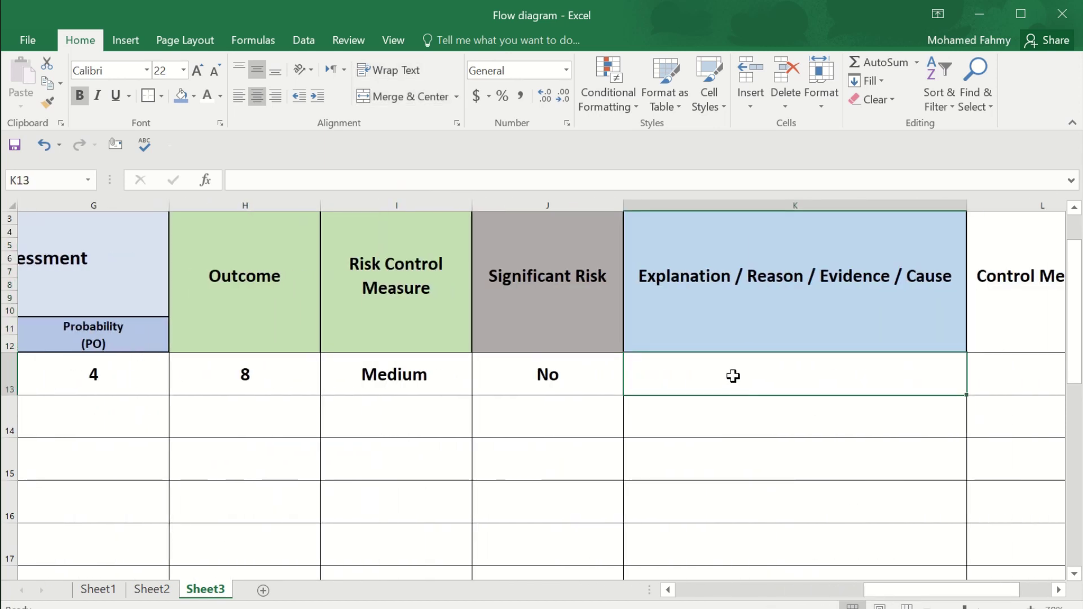
double_click(733, 376)
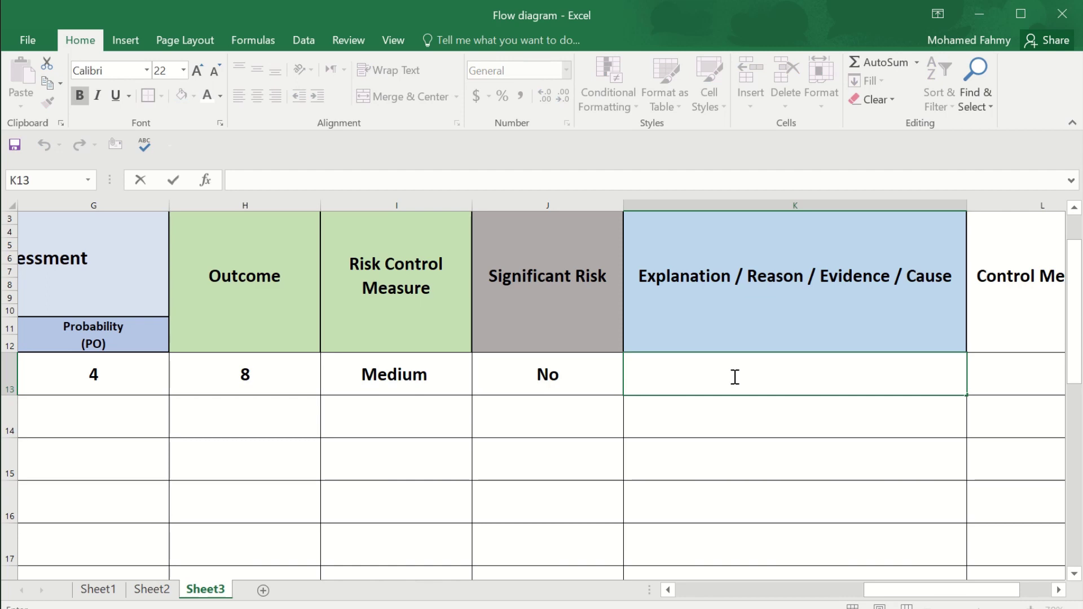
text(inappr)
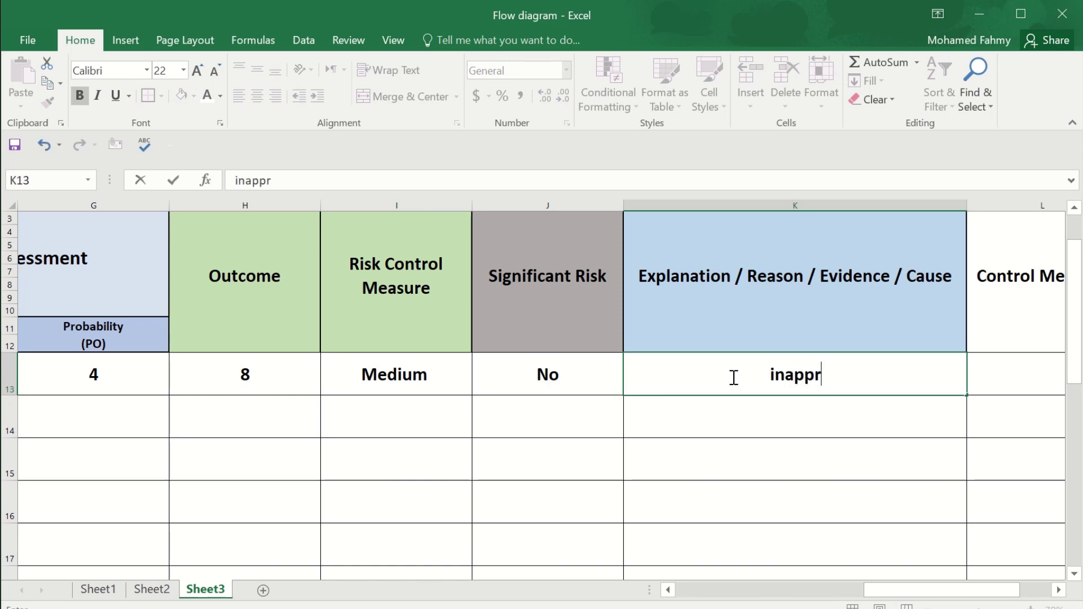
text(op)
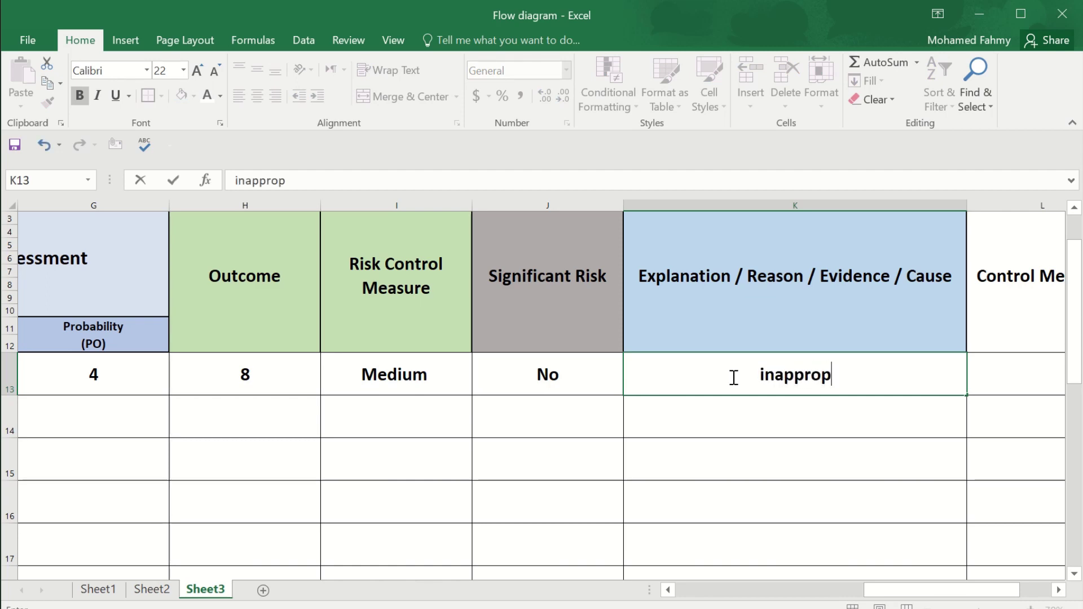
text(riate)
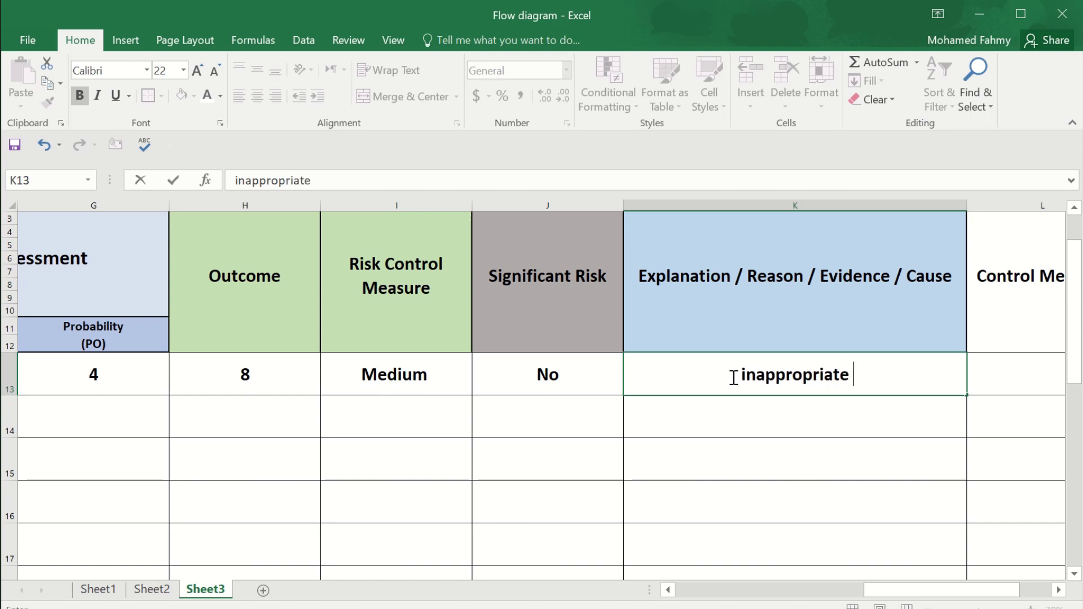
text( condi)
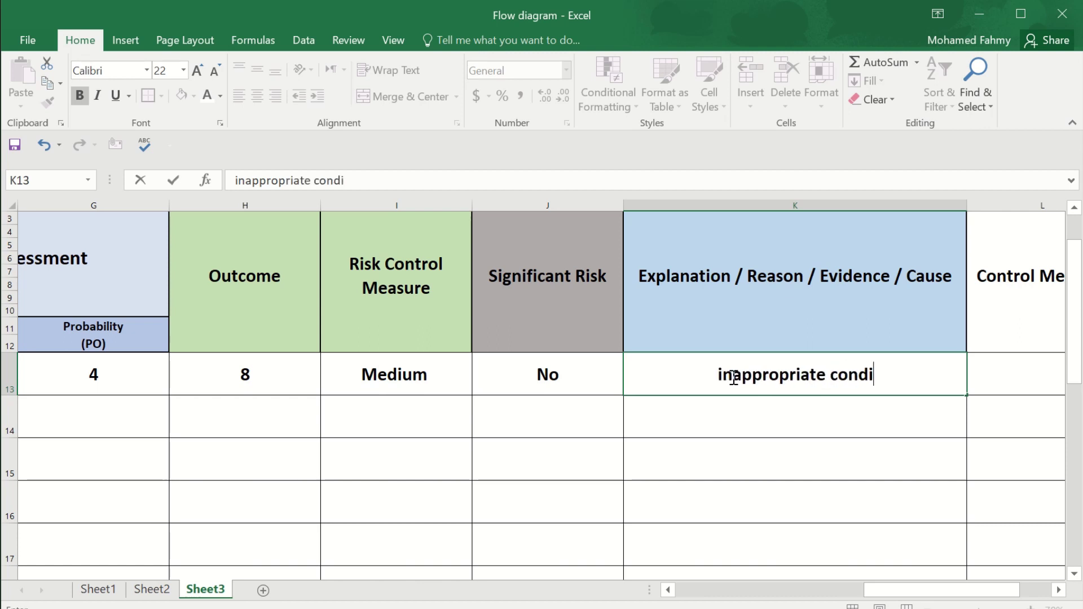
text(tion)
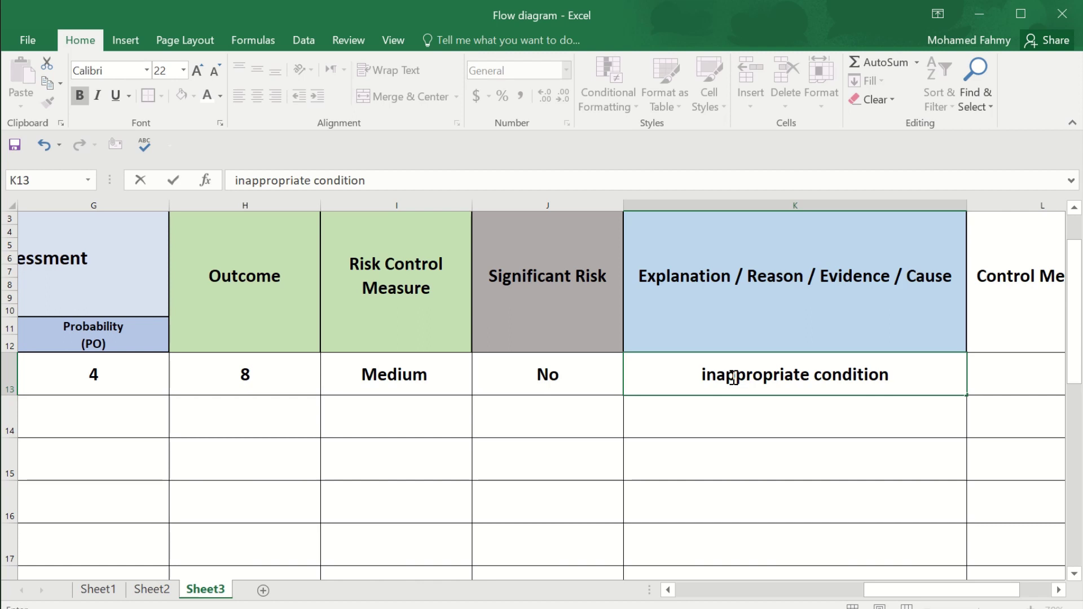
text(s o)
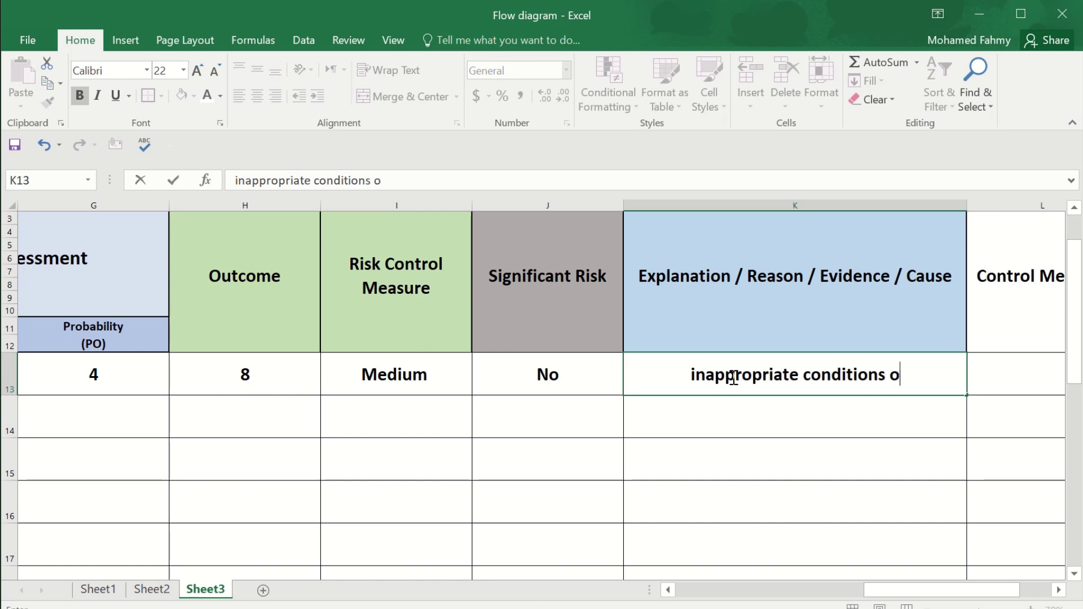
text(f Oran)
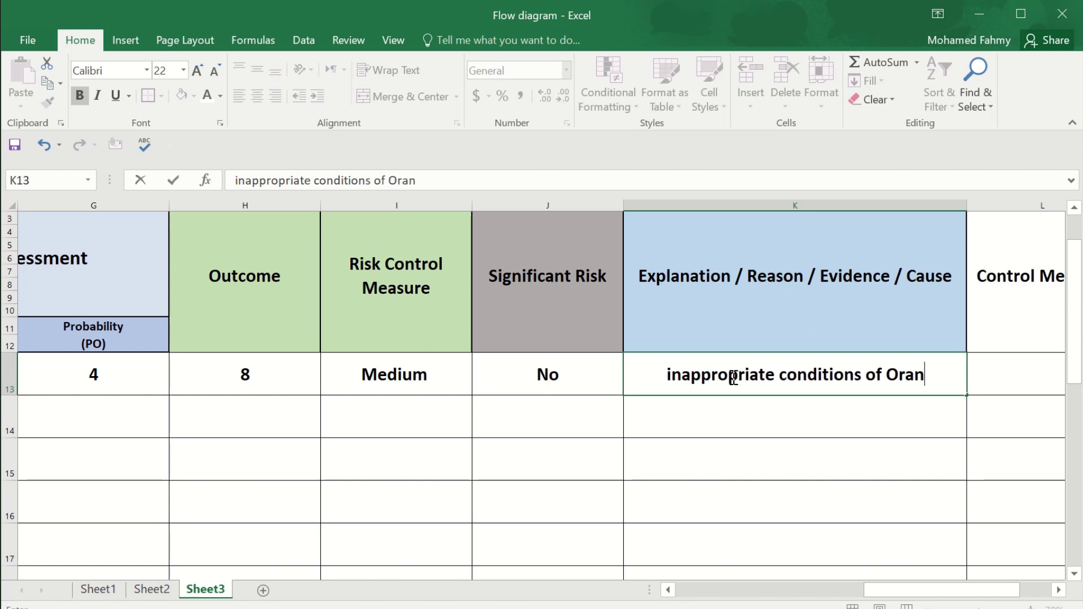
text(ge Frio)
key(BackSpace)
key(BackSpace)
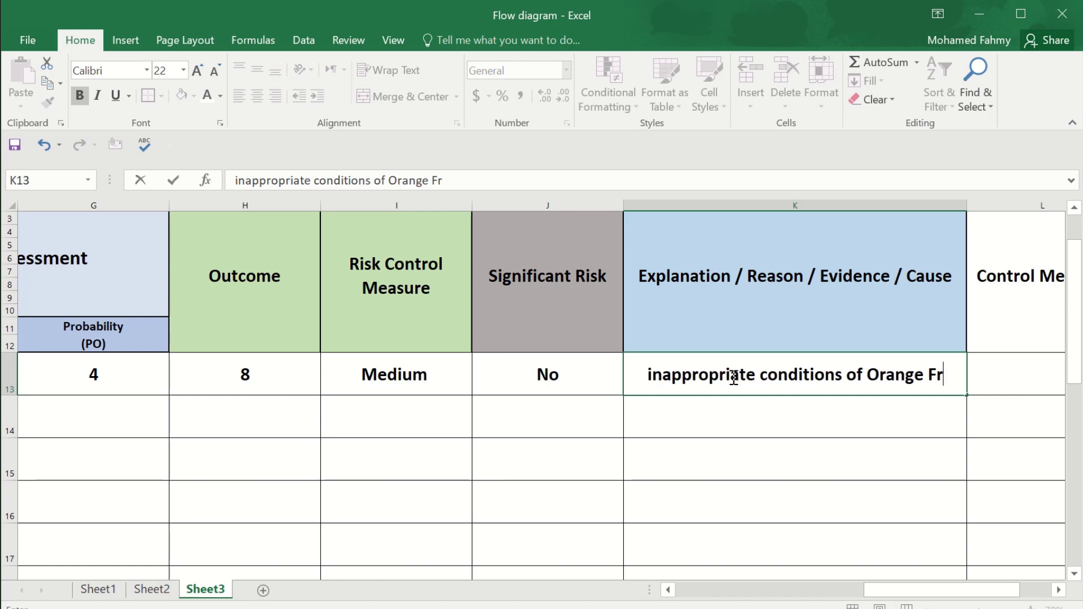
text(uit ST)
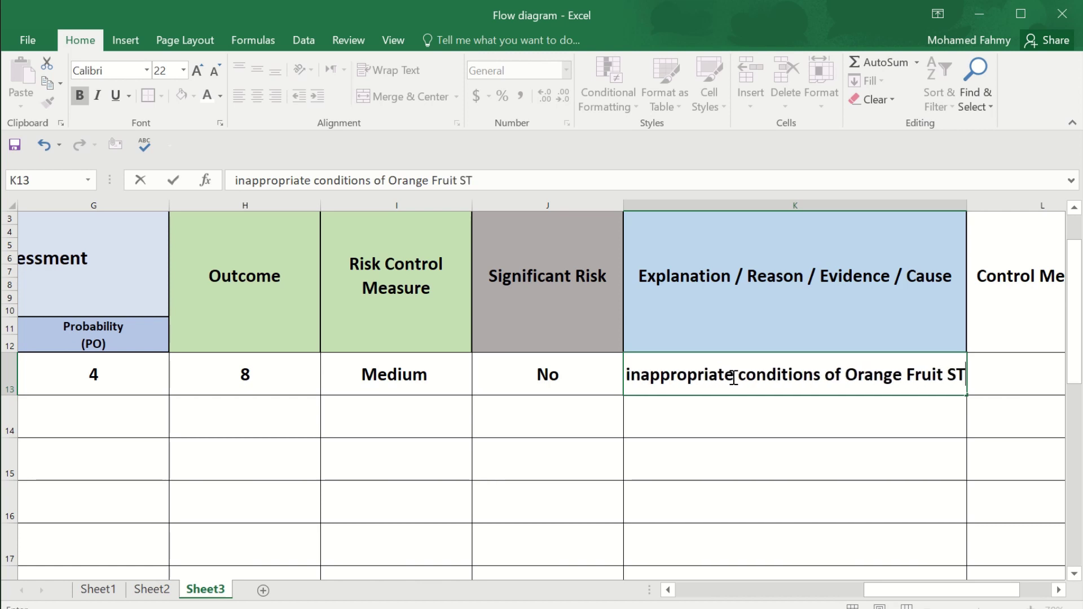
text(orae)
key(BackSpace)
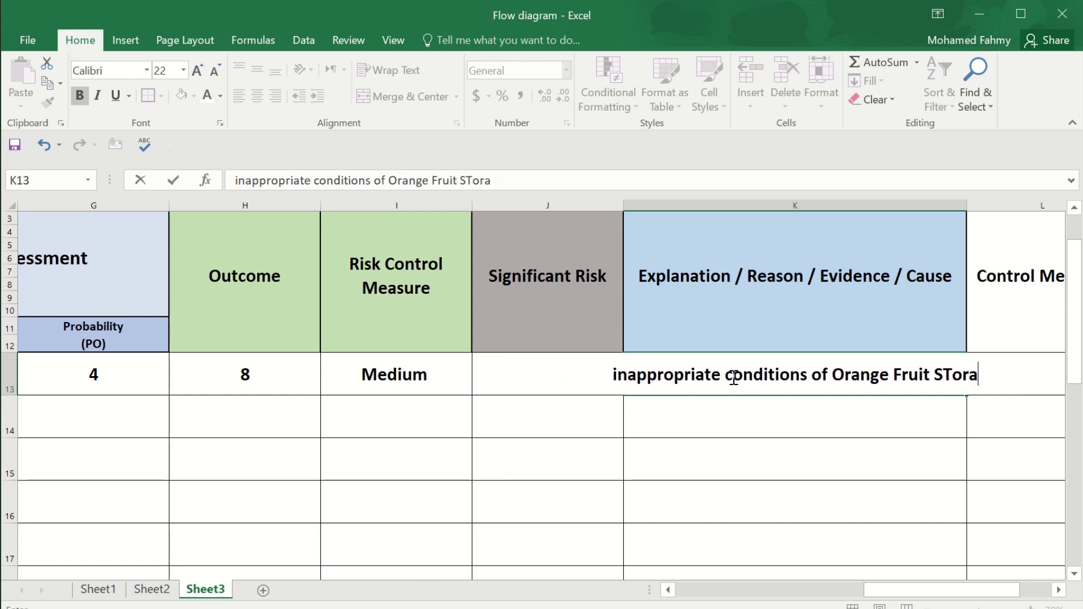
key(BackSpace)
key(BackSpace)
key(BackSpace)
key(BackSpace)
text(t)
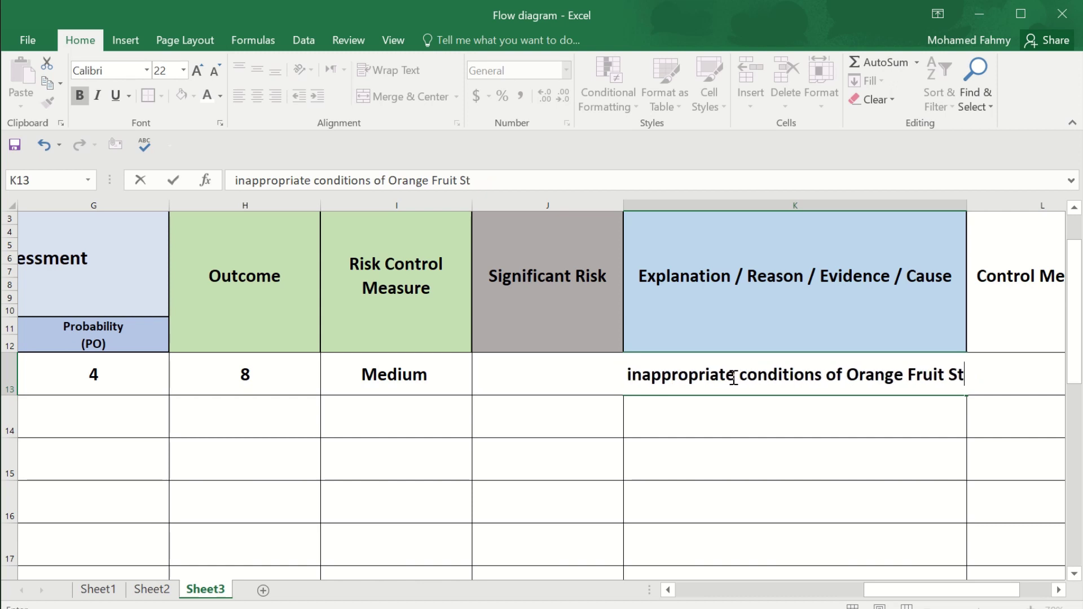
text(orage )
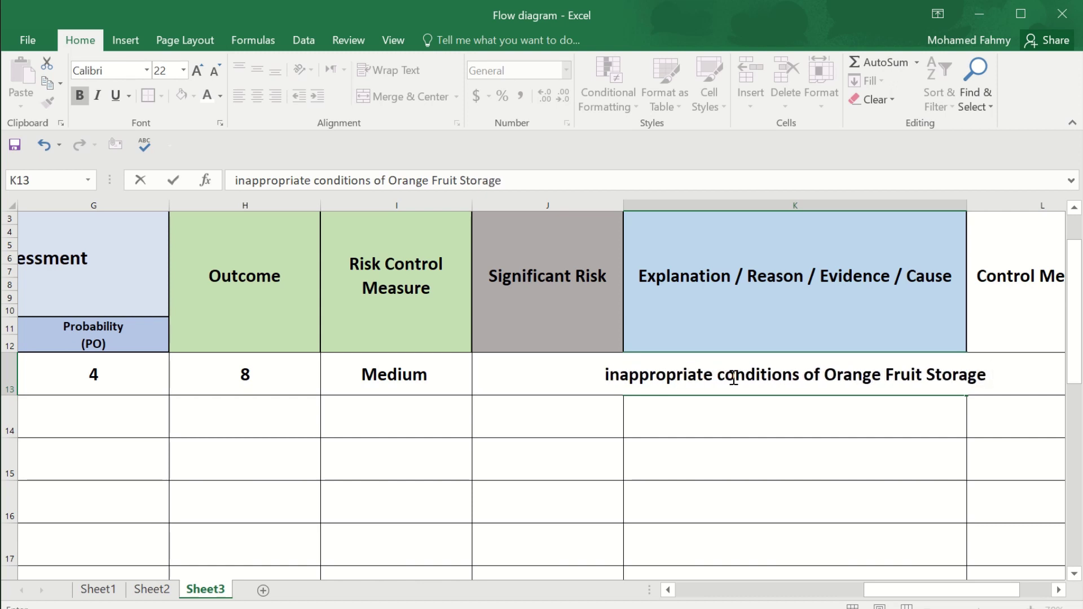
text(, dist)
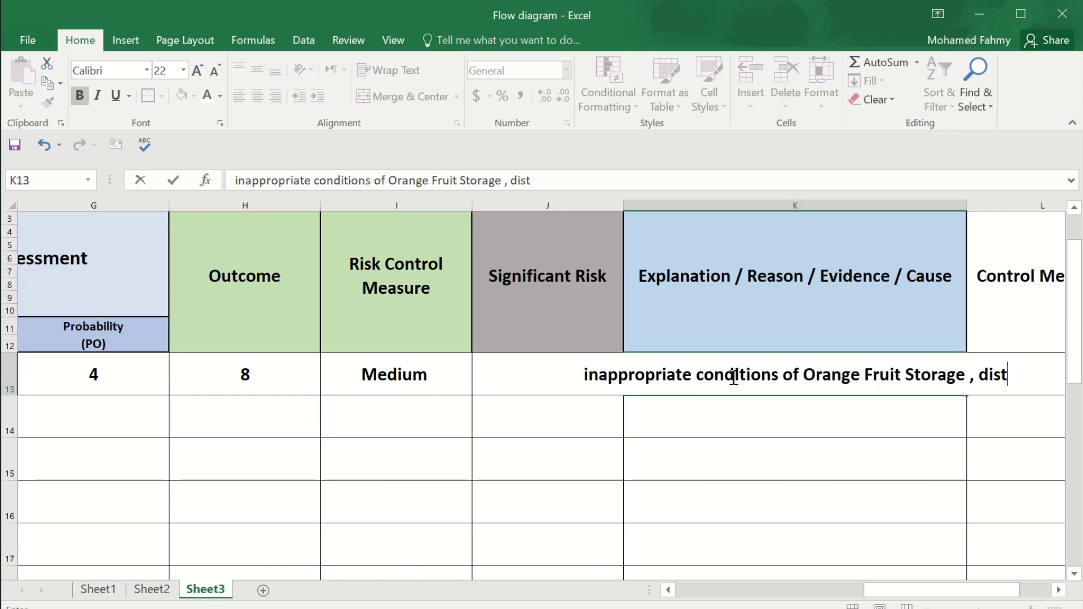
text(ribu)
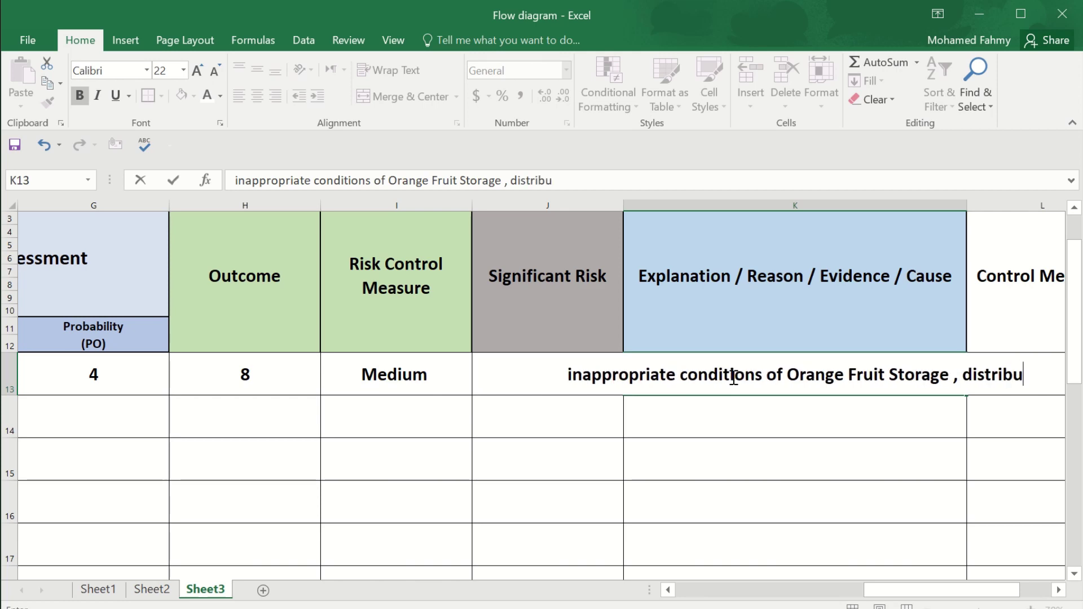
text(tio)
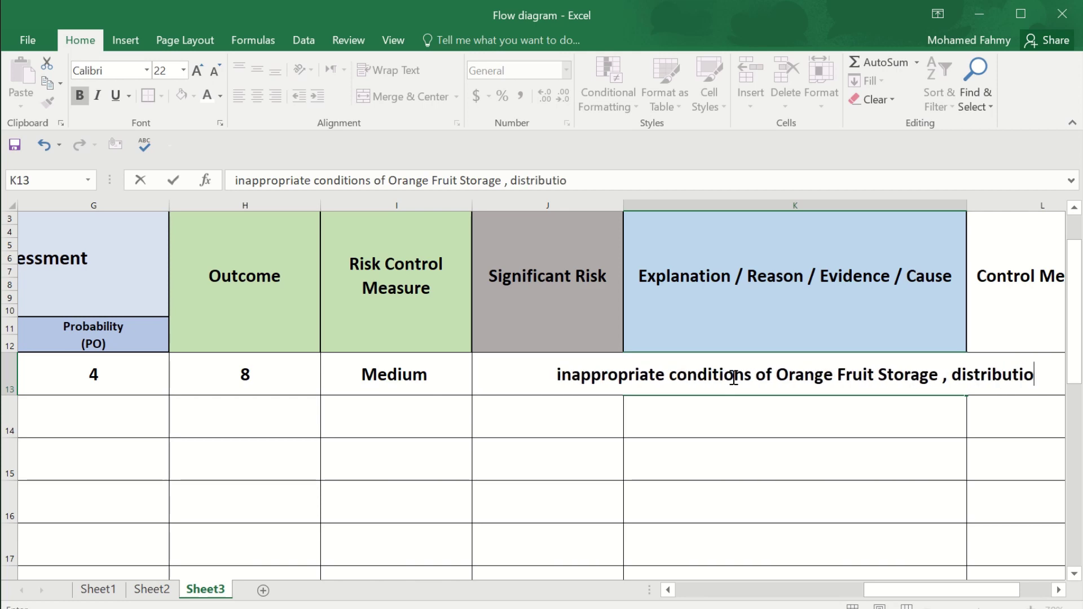
text(n or )
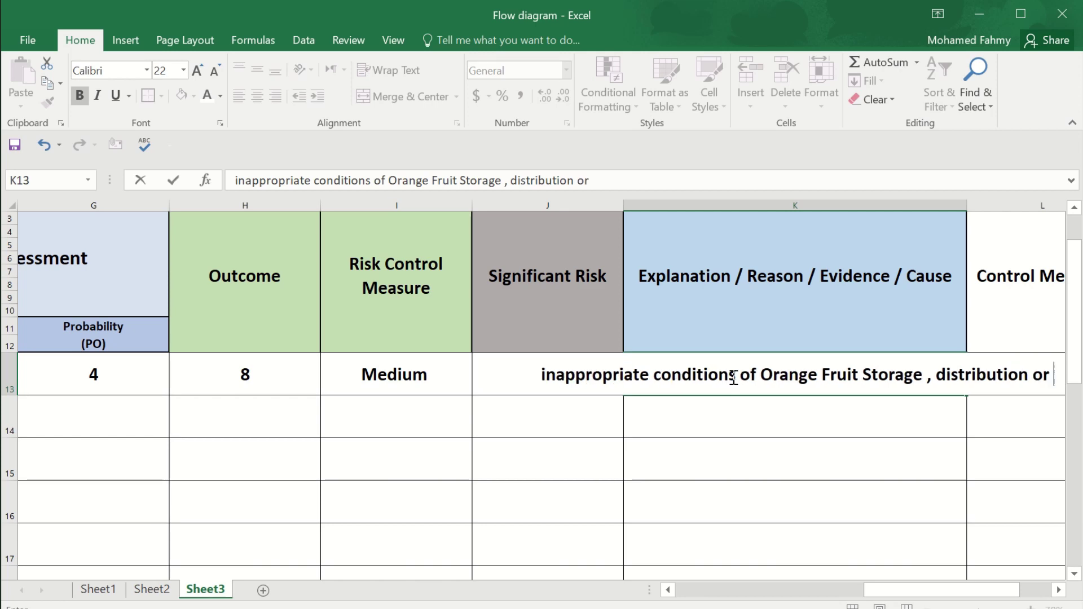
text(de)
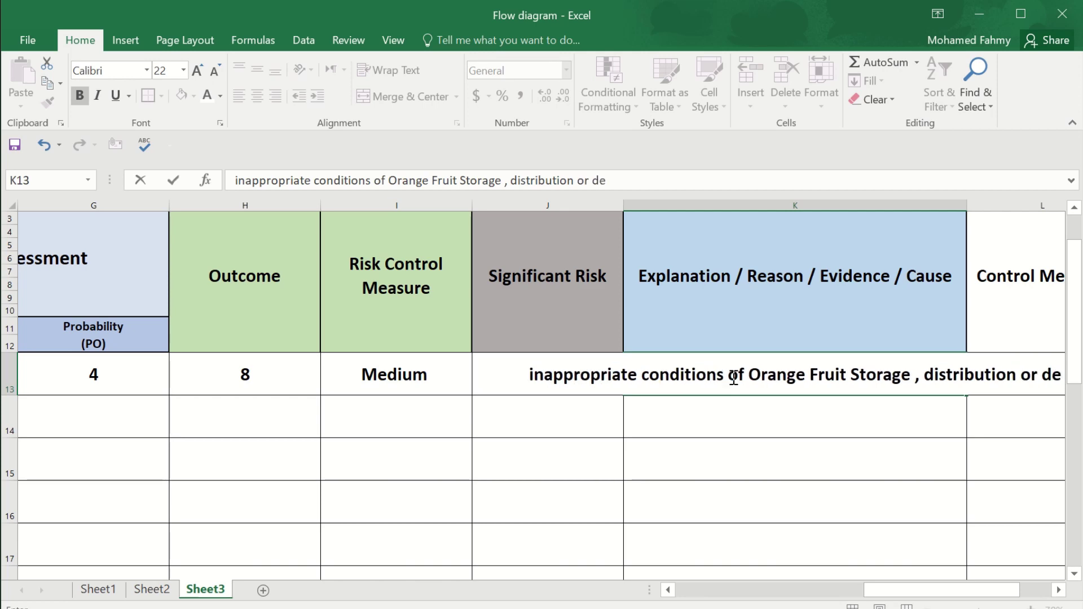
text(terio)
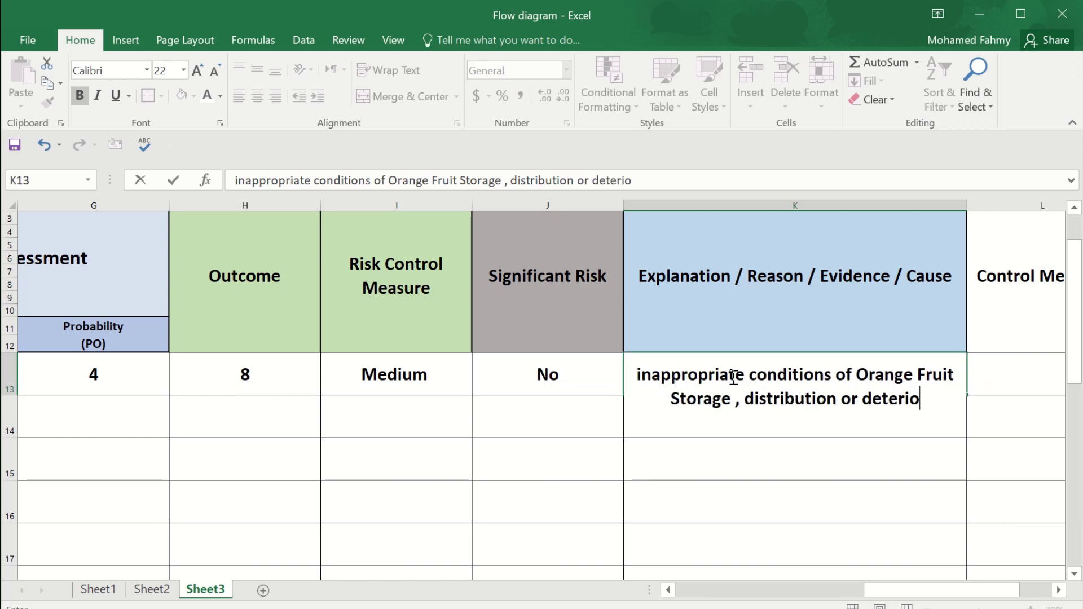
text(rated Raw)
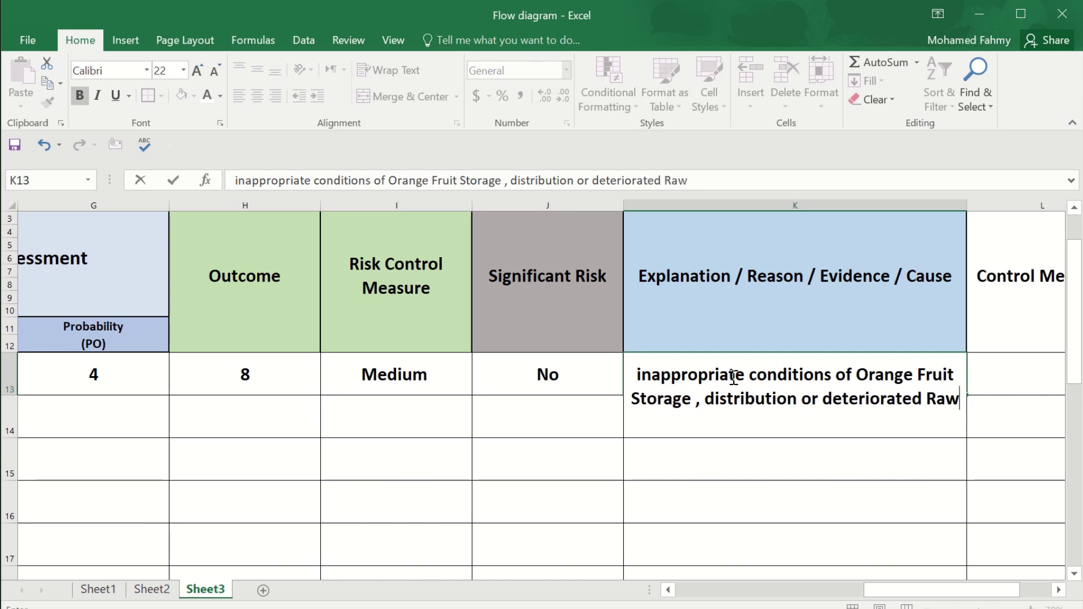
text( Material)
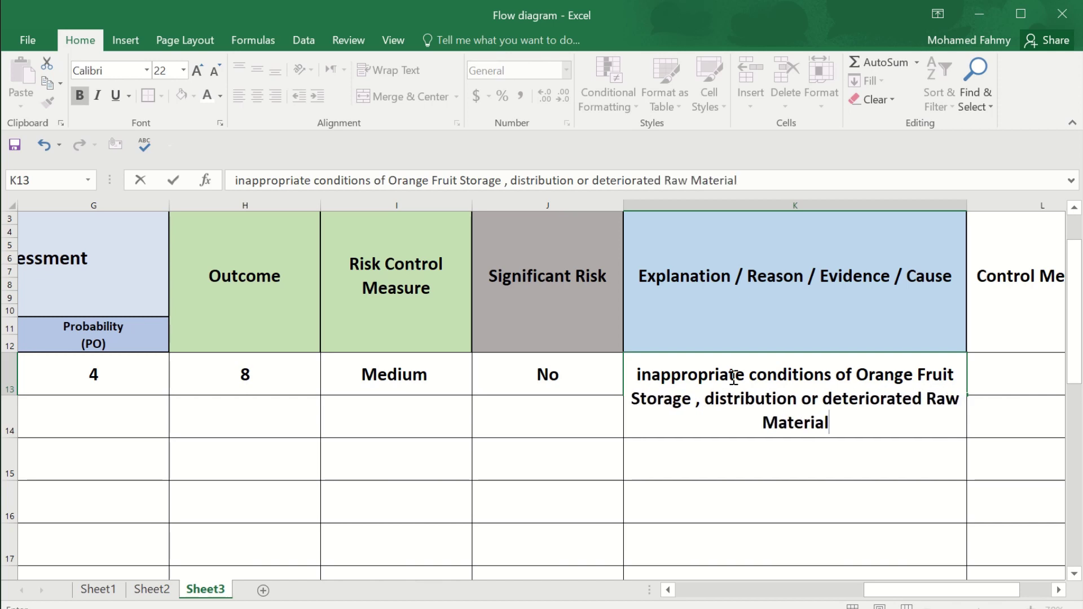
Step: Confirm K13's explanation, wrap its text, and scroll right to the Control Measure column
click(809, 473)
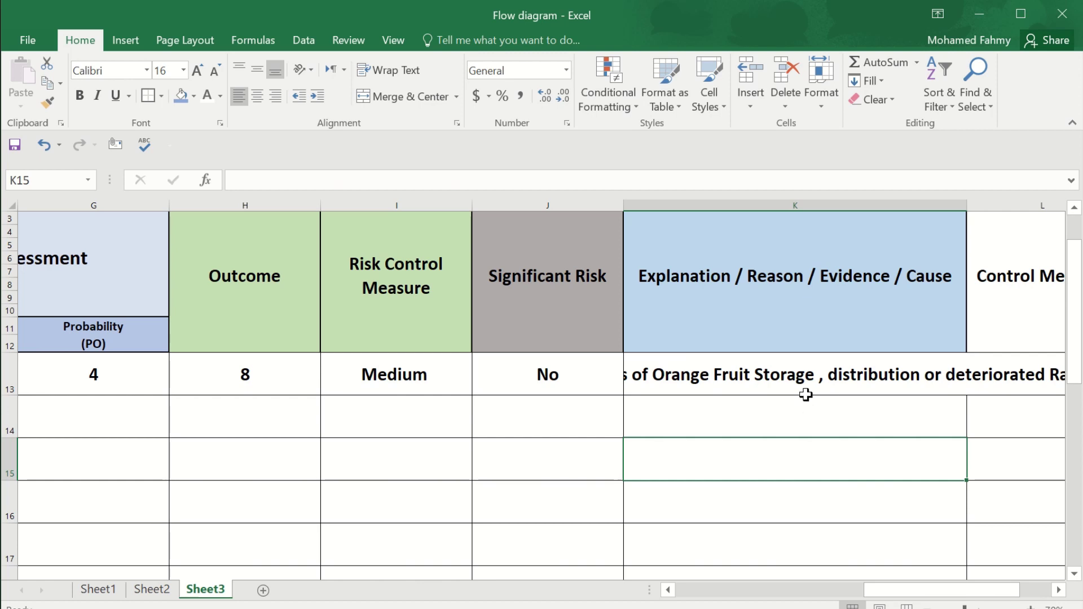
drag(787, 375, 1054, 451)
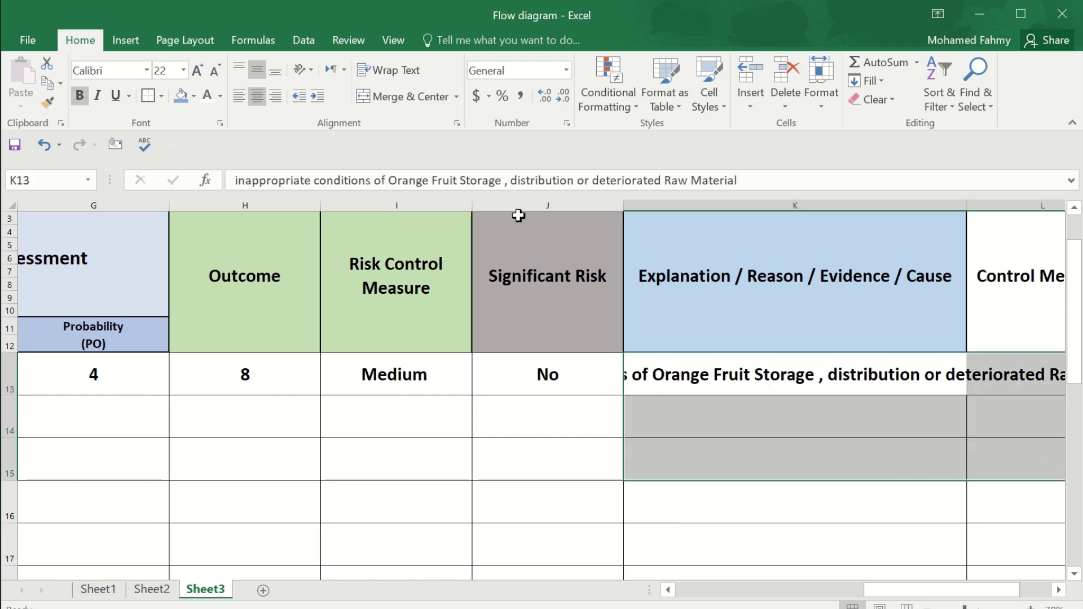
click(389, 70)
click(835, 420)
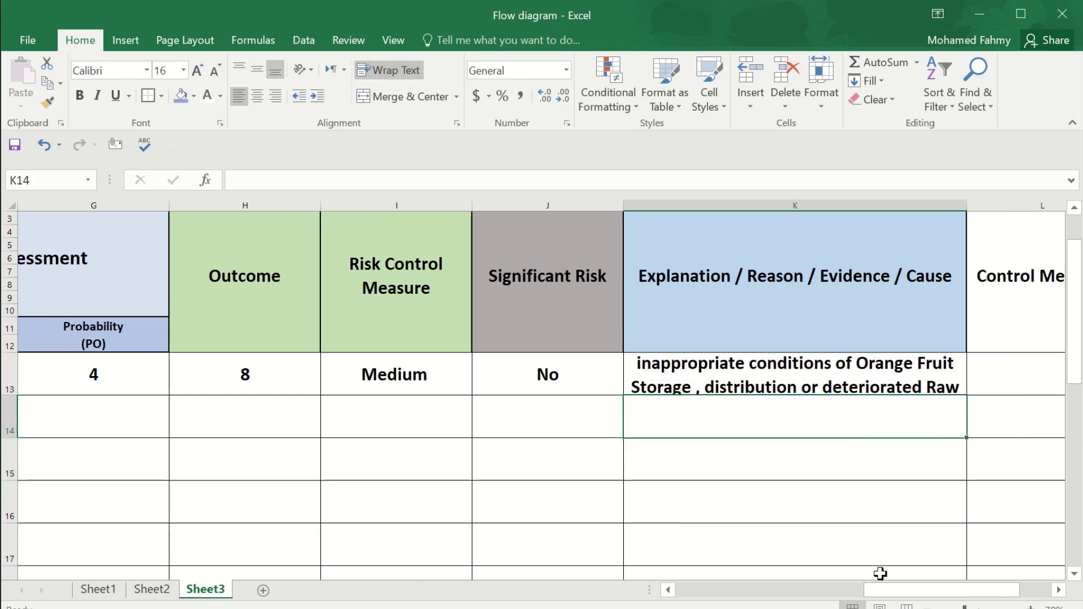
drag(880, 574, 963, 570)
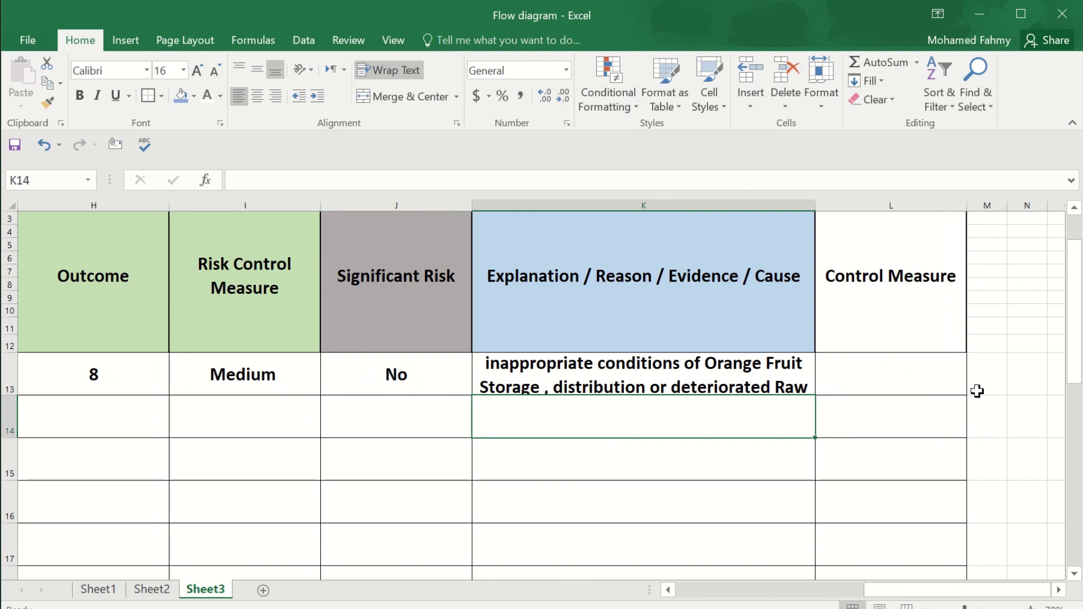
Step: Enter 'Sorting of Orange , Approved Supplier' in L13, undoing an accidental column L autofit
click(882, 377)
text(Sor)
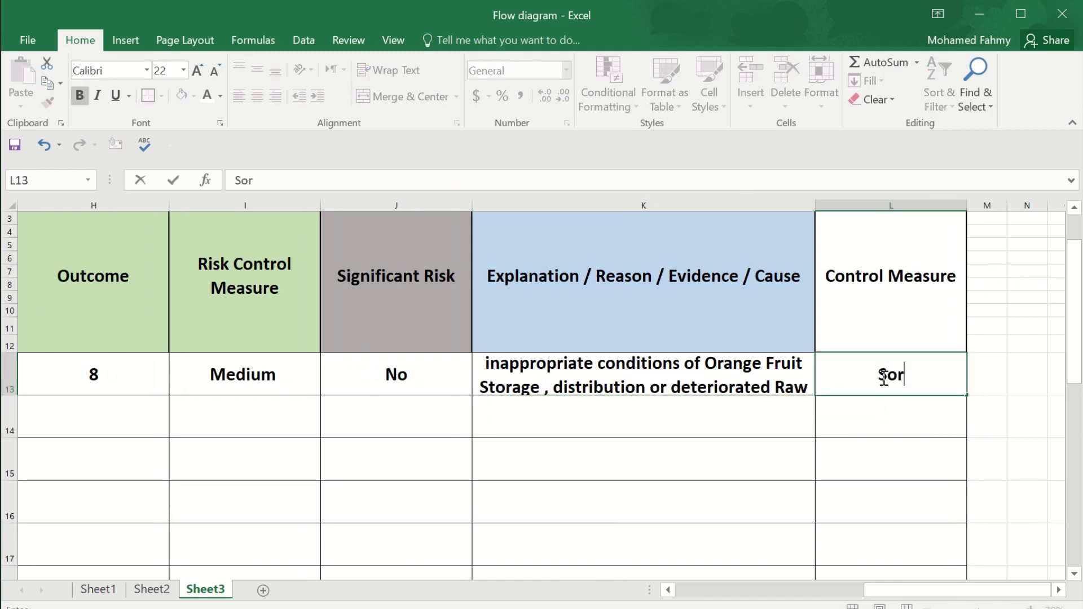
text(ting )
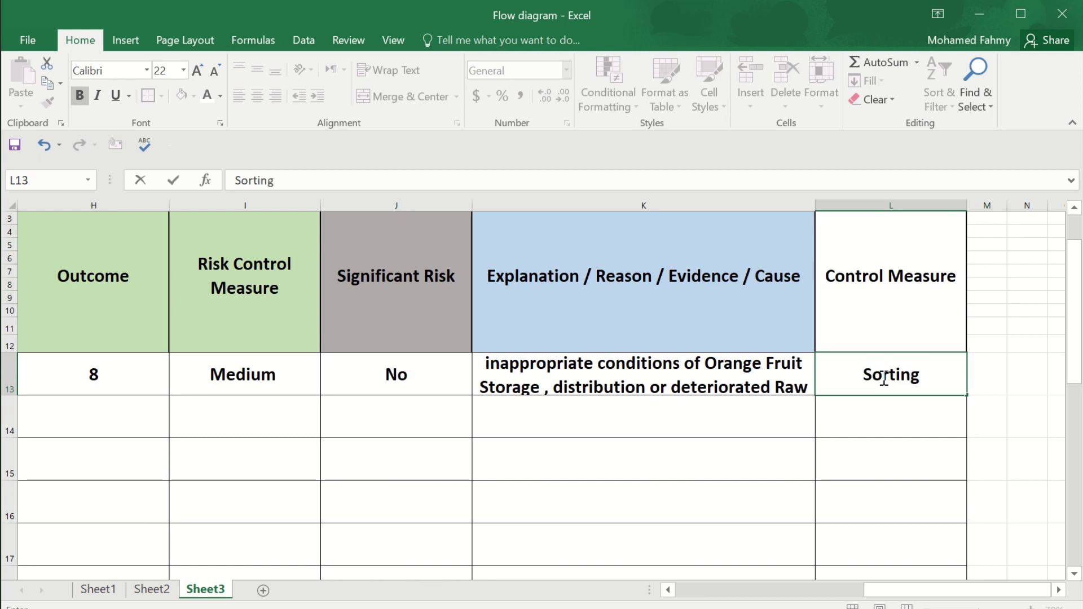
text(of Orange )
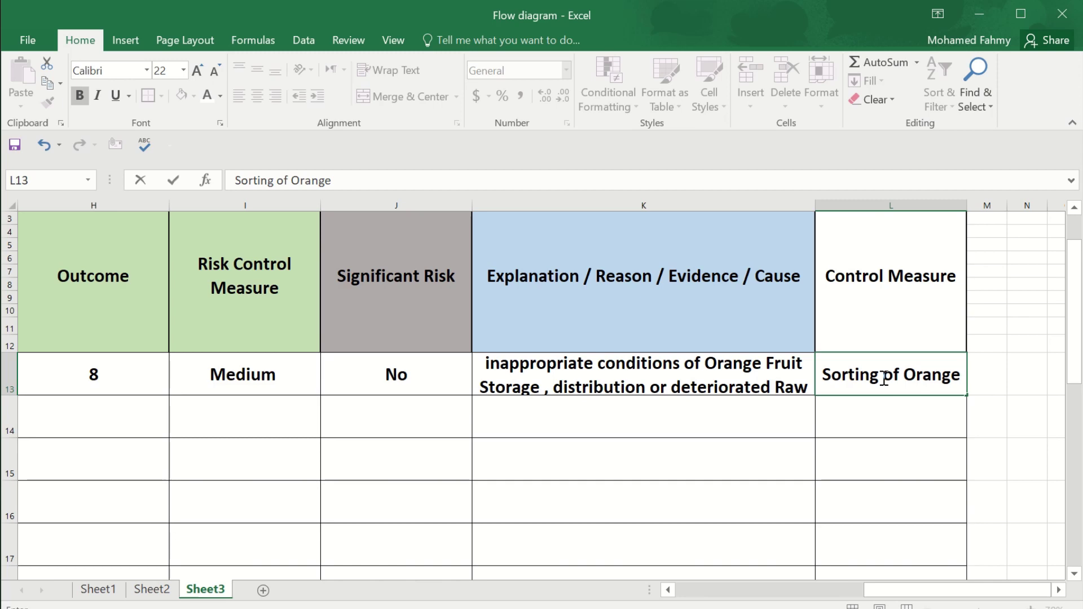
text(,)
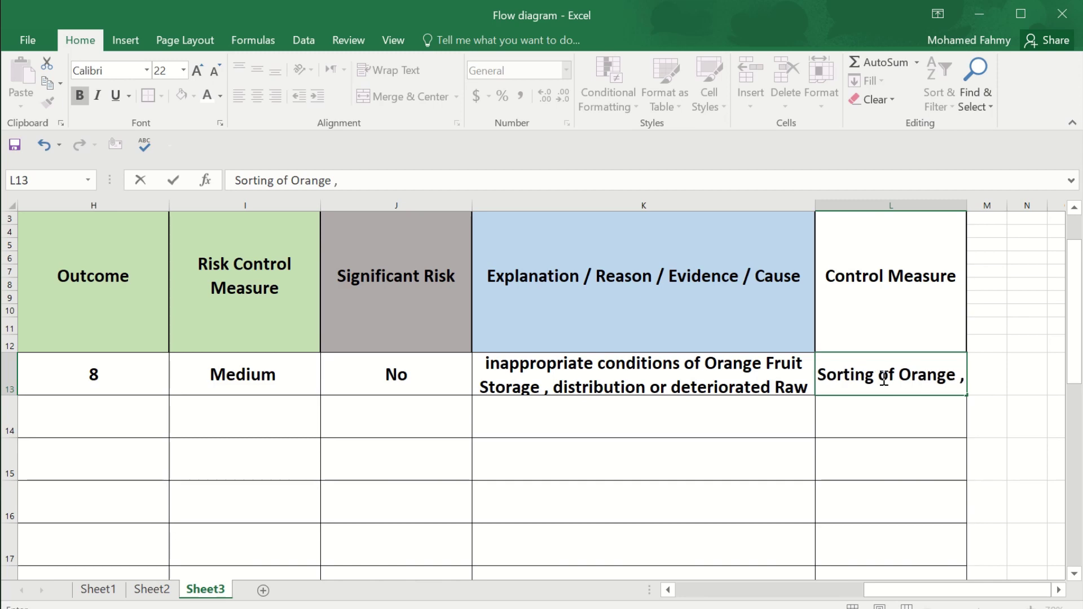
text( Approved)
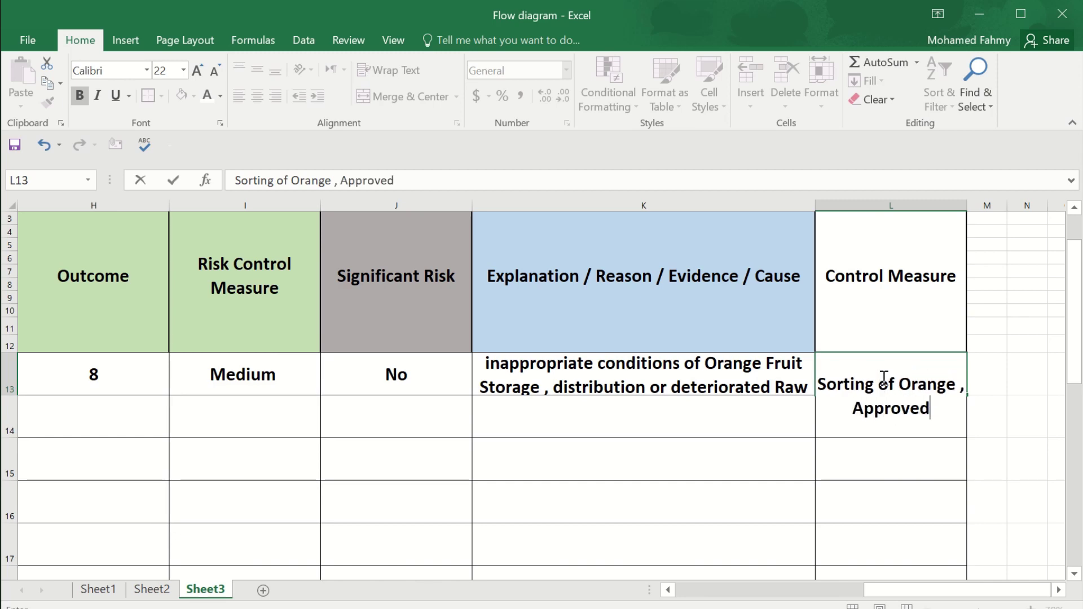
text( Supplier)
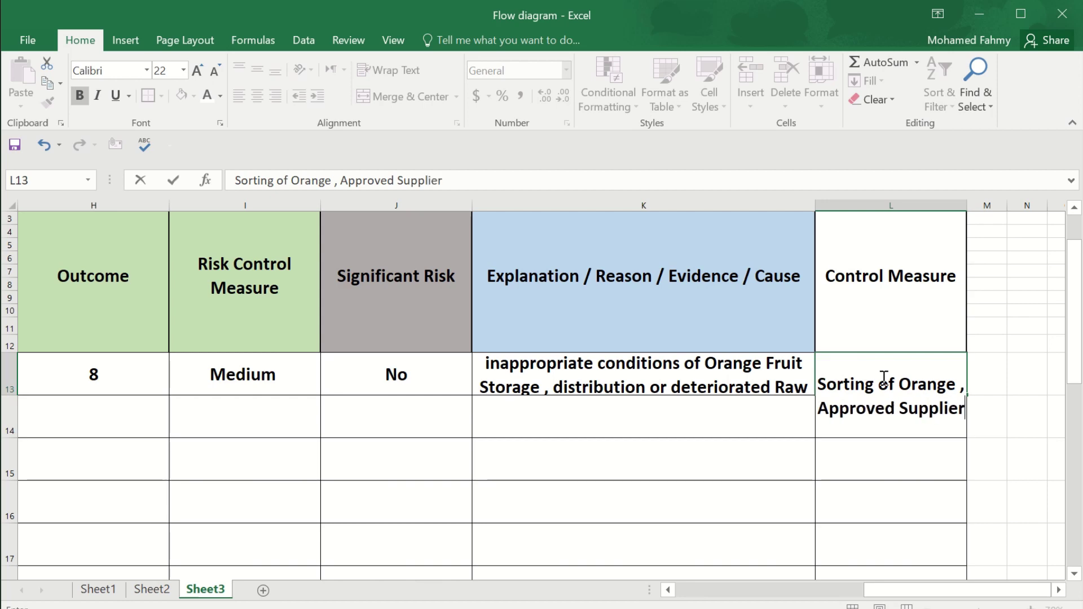
click(886, 454)
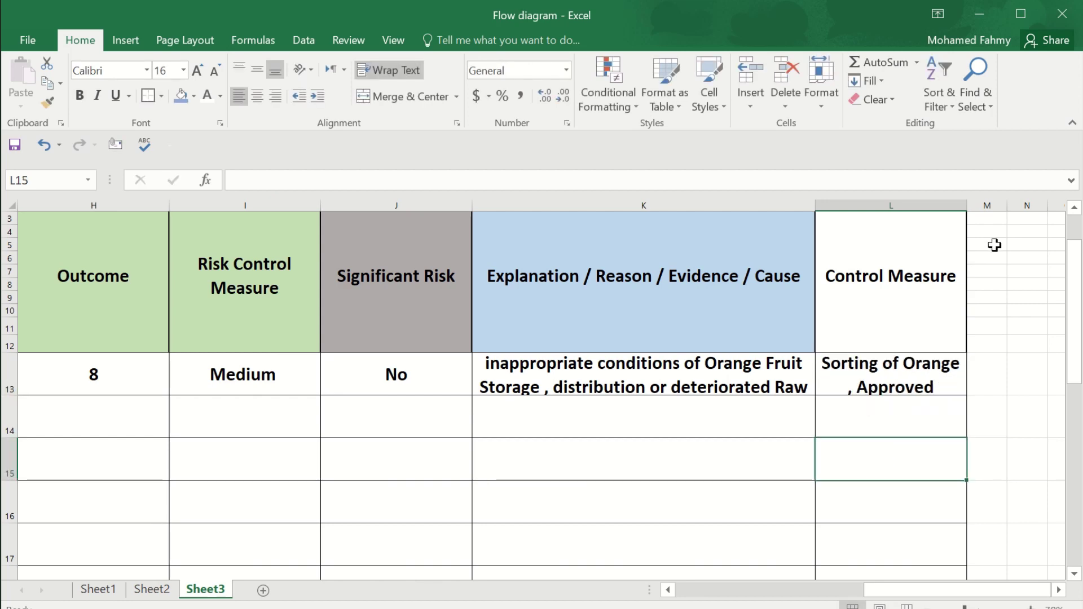
double_click(966, 204)
key(ctrl+z)
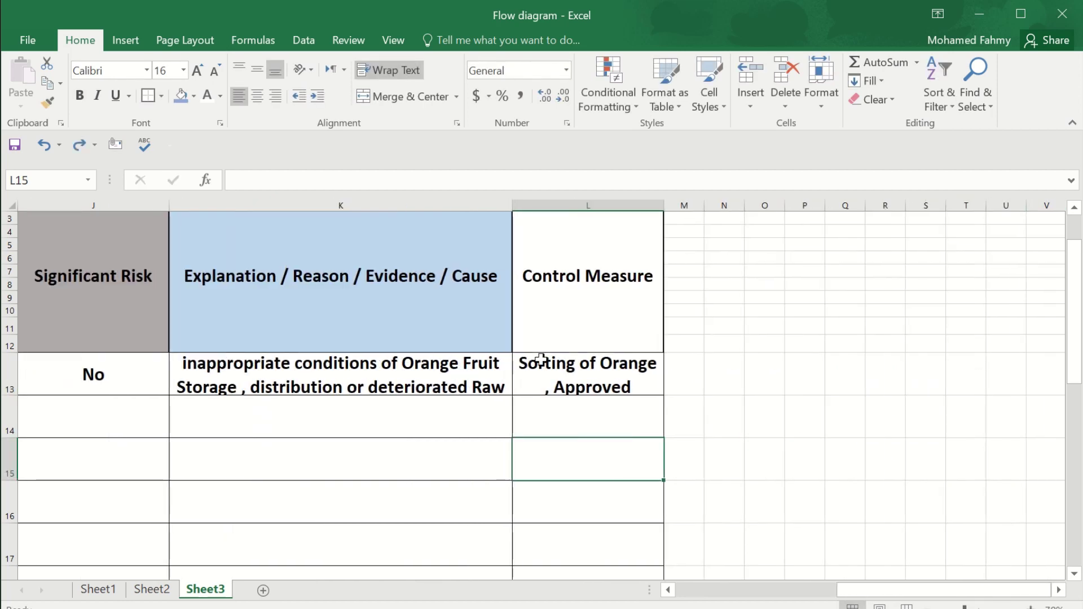
click(537, 366)
Step: Widen column M and fill the Control Measure column L2:L22 across into it
click(818, 339)
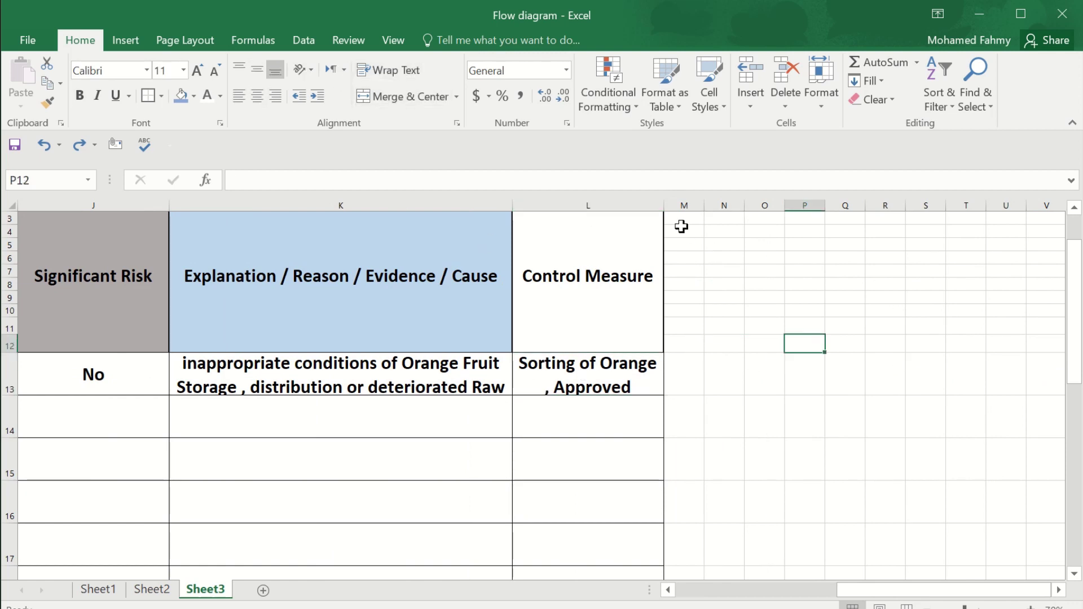
drag(704, 205, 839, 208)
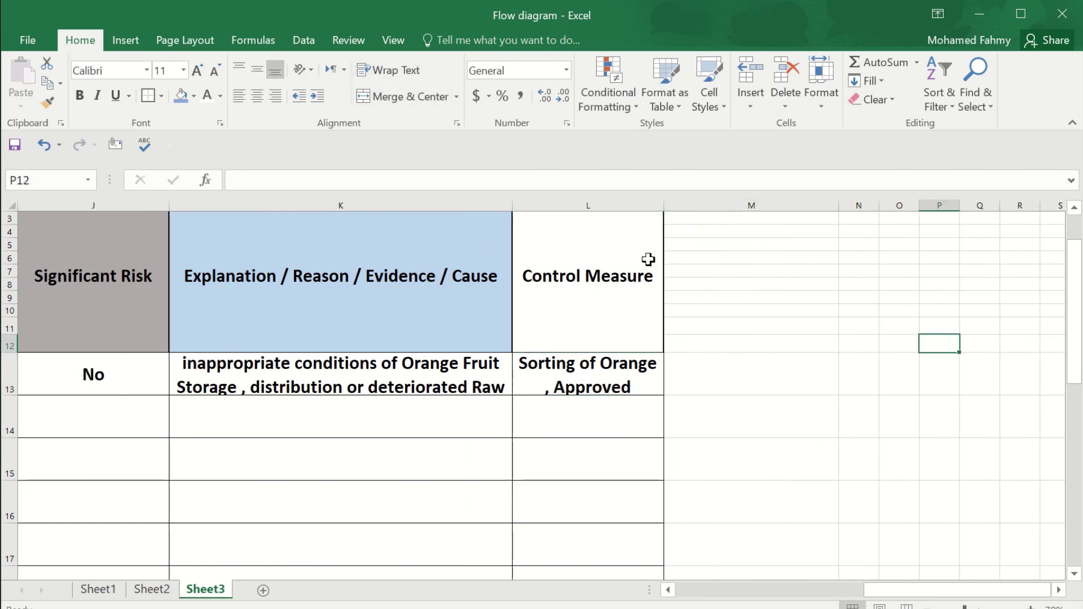
click(645, 317)
drag(646, 316, 583, 513)
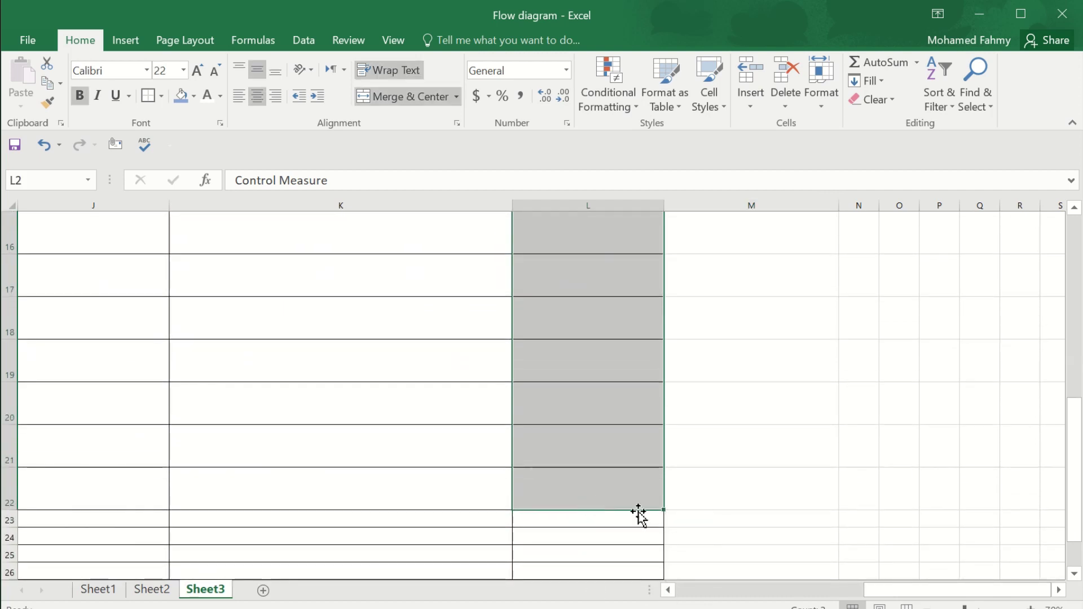
drag(666, 510, 773, 464)
click(726, 395)
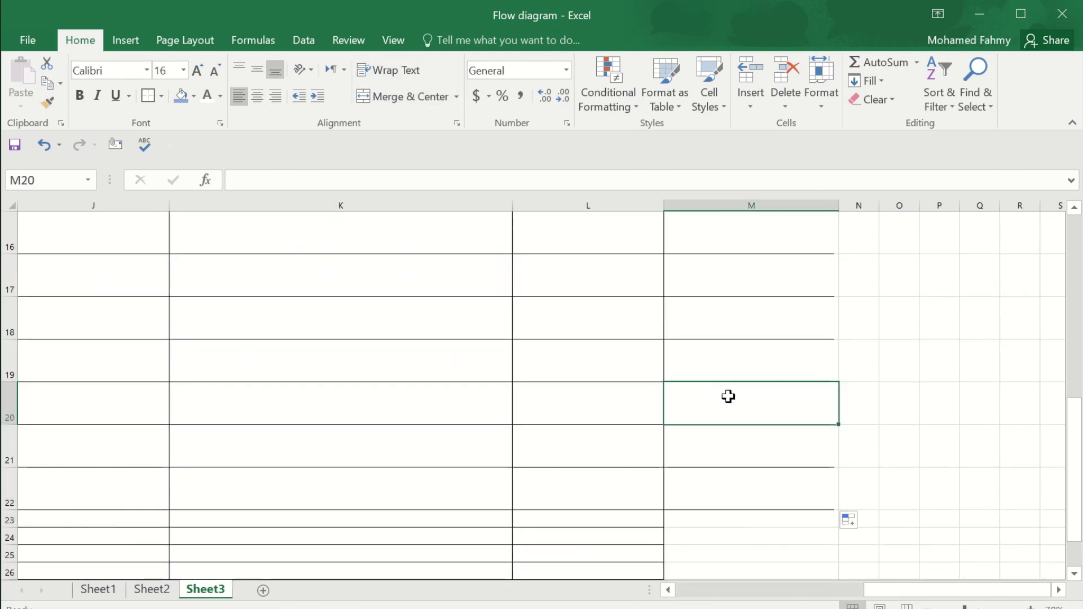
scroll(726, 394, up, 5)
Step: Retitle the M2 header to 'Type of Control Measure' by adding 'Type of'
click(715, 317)
double_click(686, 302)
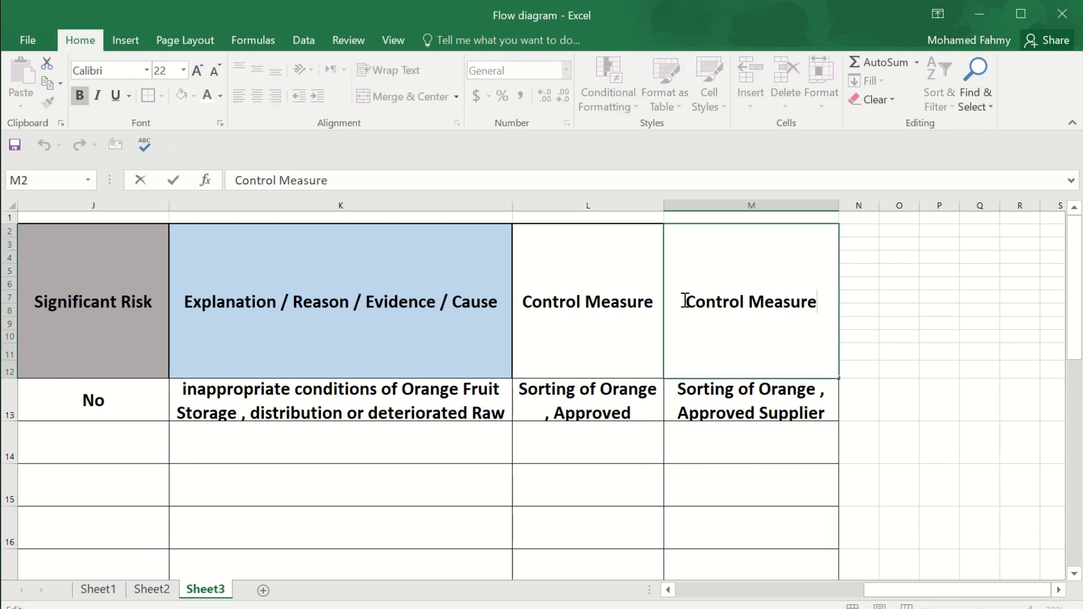
text(Type )
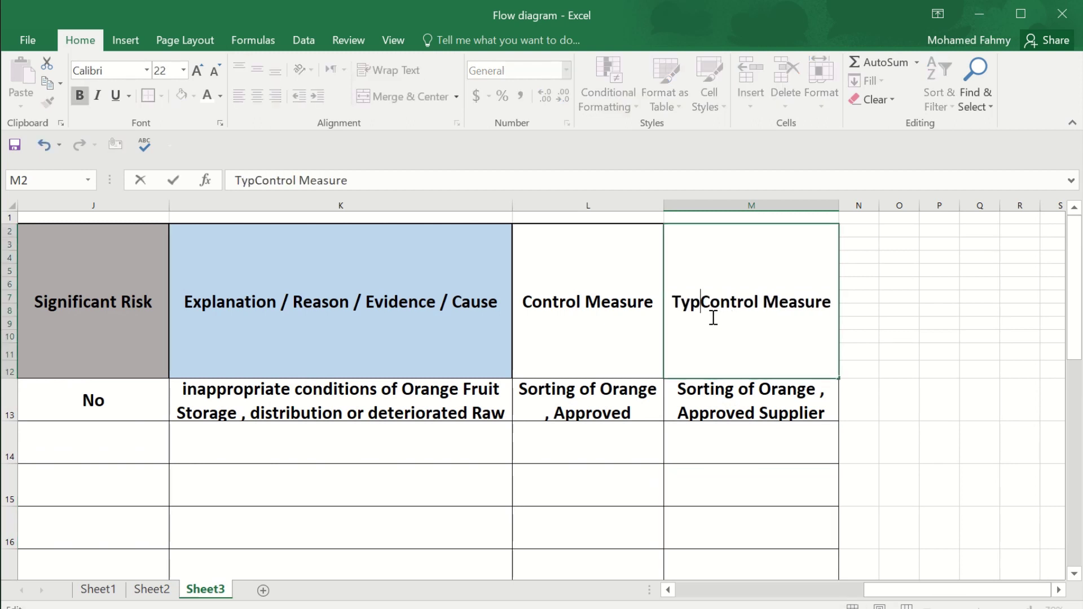
text(of)
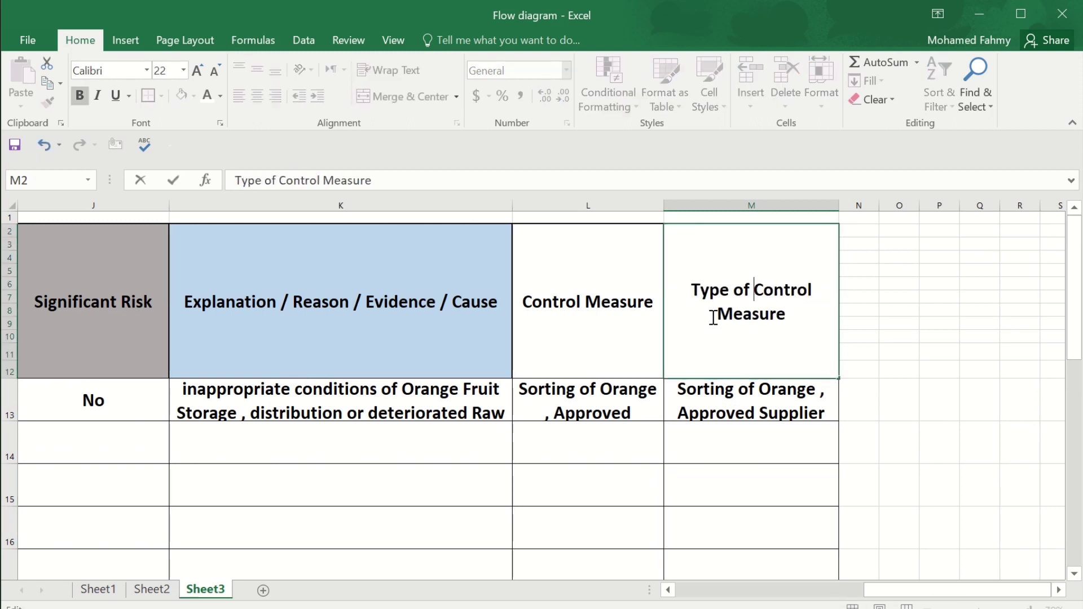
Step: In M13, replace 'Sorting of Orange' with OPRP and select 'Approved Supplier' for replacement
double_click(677, 394)
drag(677, 394, 819, 410)
text(OPRP)
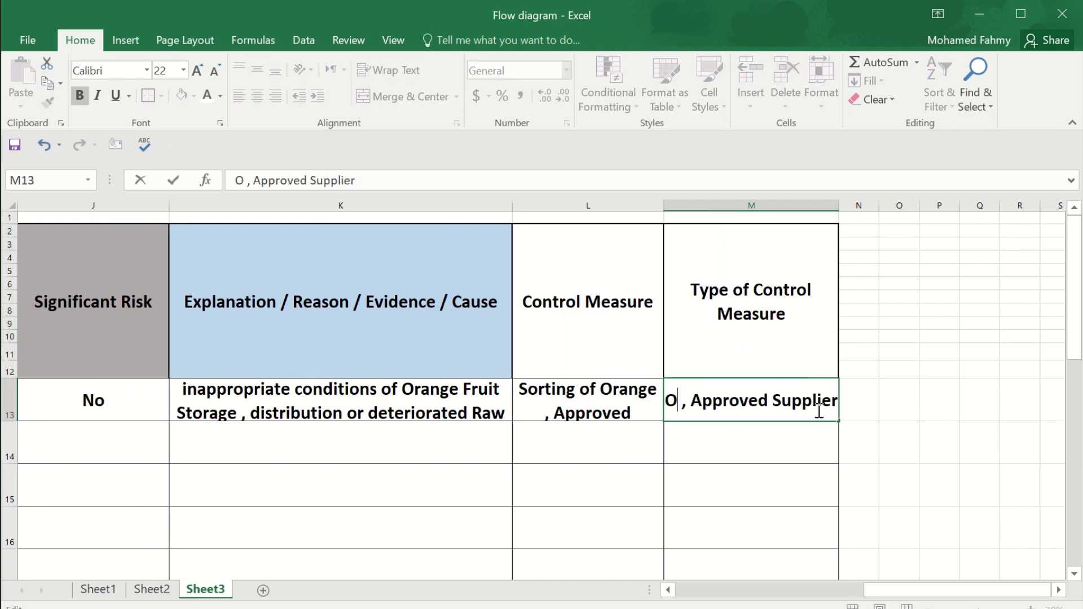
drag(742, 409, 800, 448)
Step: Overwrite 'Approved Supplier' with PRPs, fixing the stray p, so M13 reads 'OPRP , PRPs'
text(PRp)
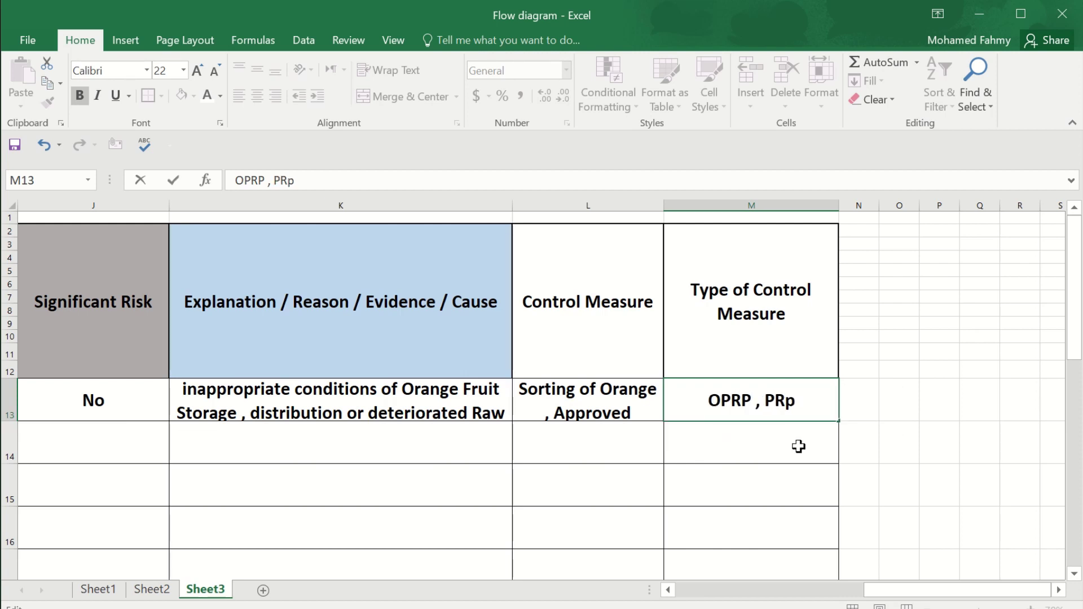
key(BackSpace)
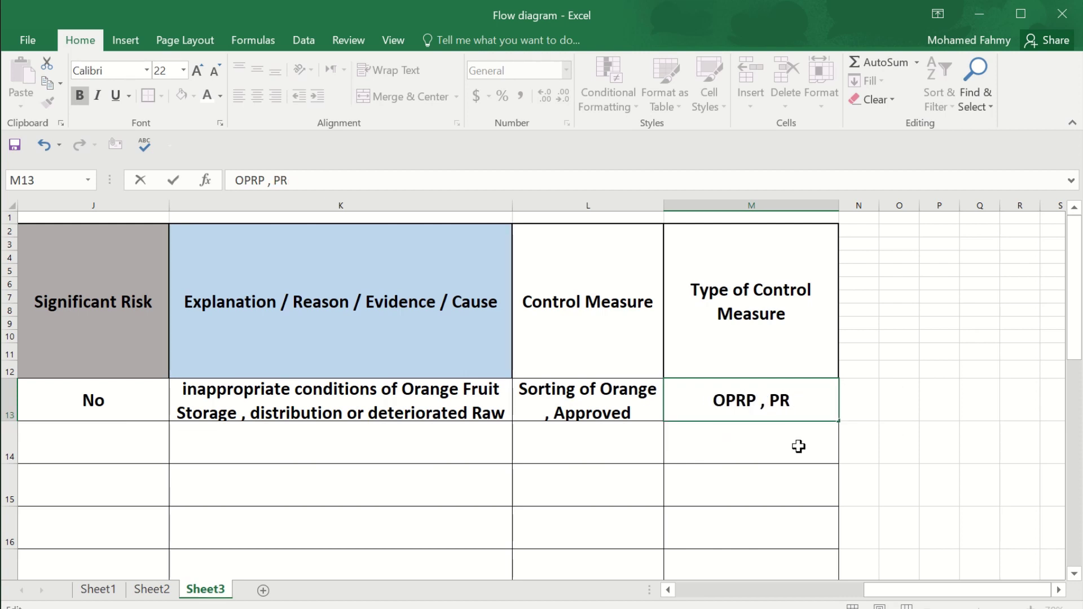
text(Ps)
key(Return)
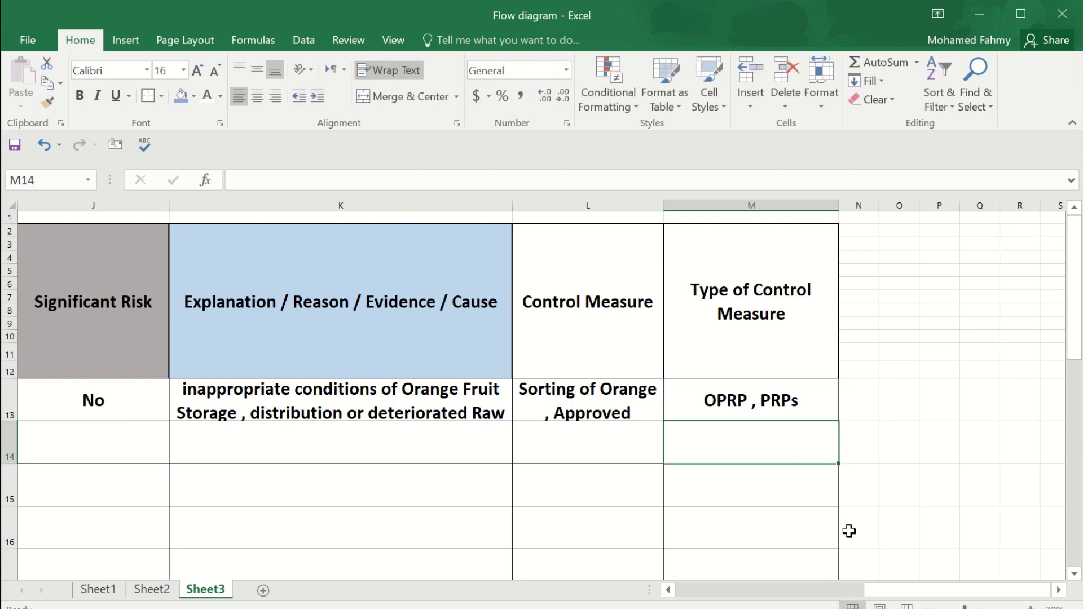
drag(880, 589, 846, 590)
scroll(664, 474, down, 2)
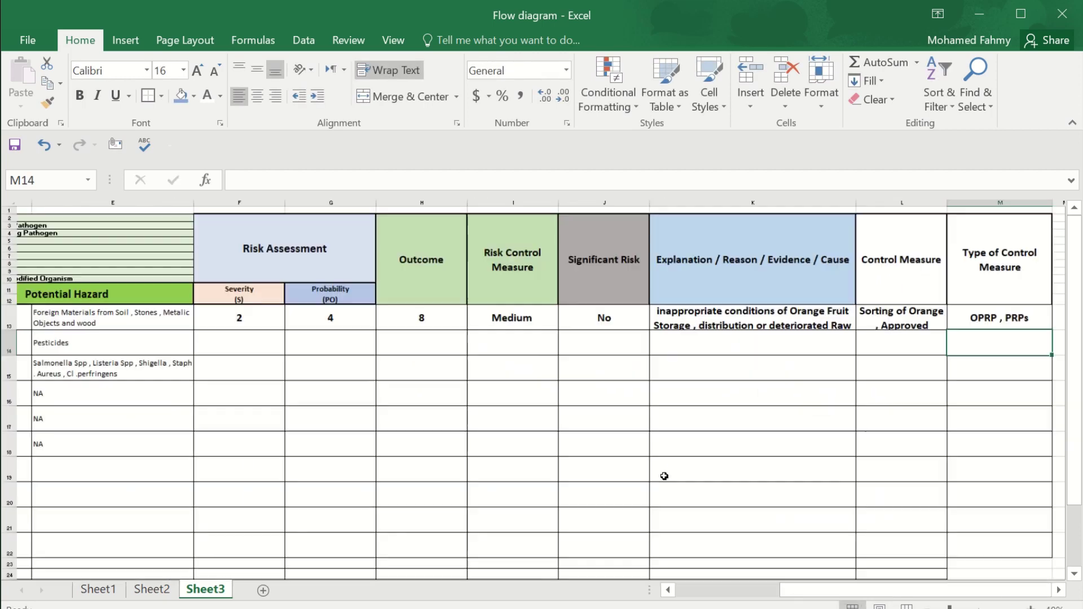
scroll(664, 476, down, 1)
scroll(663, 476, up, 2)
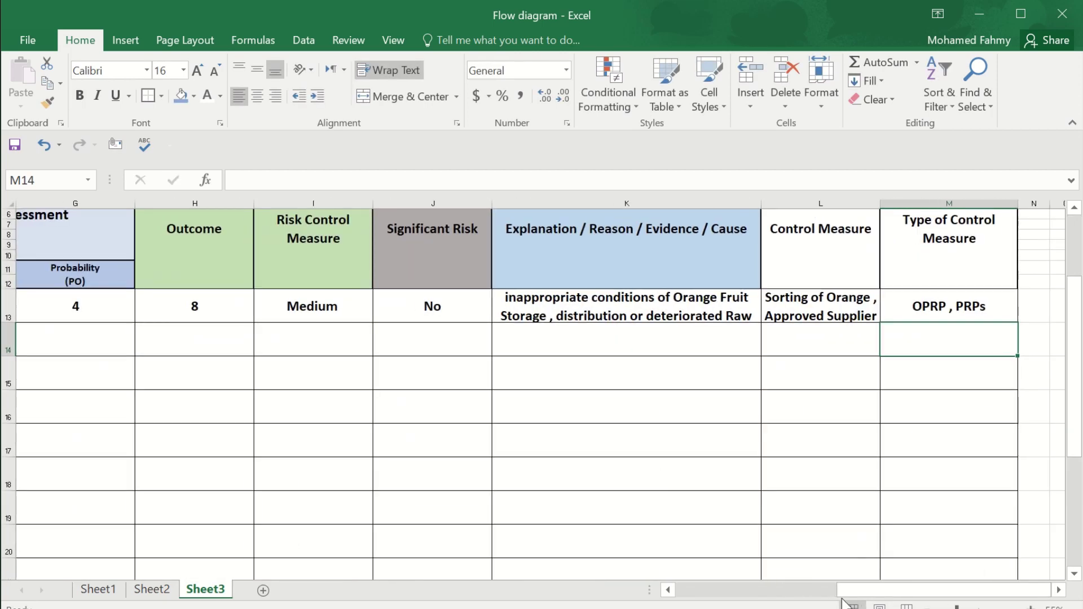
drag(784, 590, 694, 590)
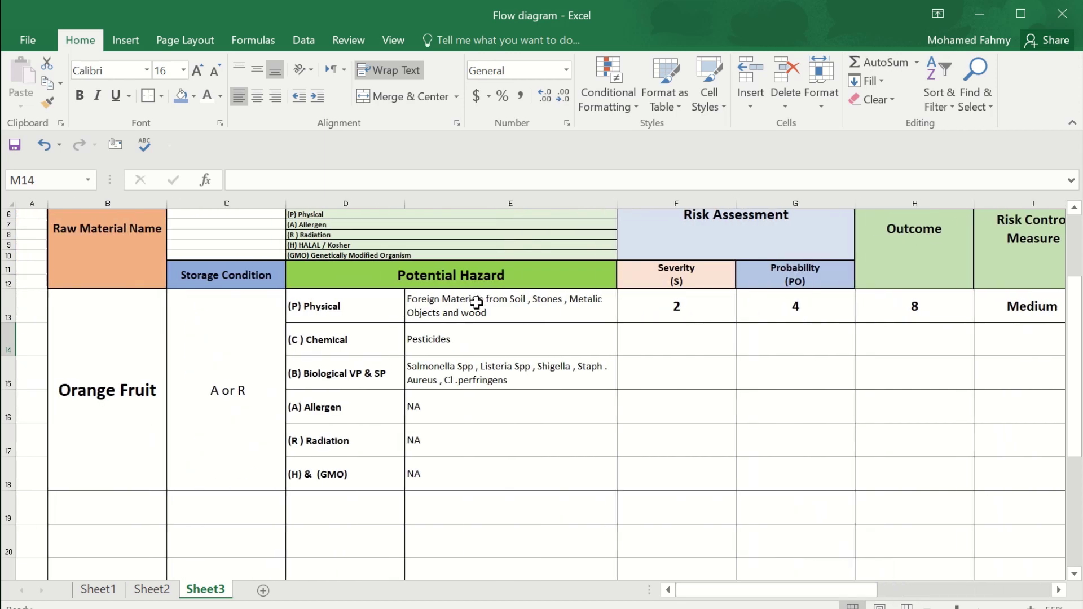
Step: Enlarge the hazard descriptions in E13:E18 and score Pesticides severity 3 and probability 3
drag(476, 305, 490, 467)
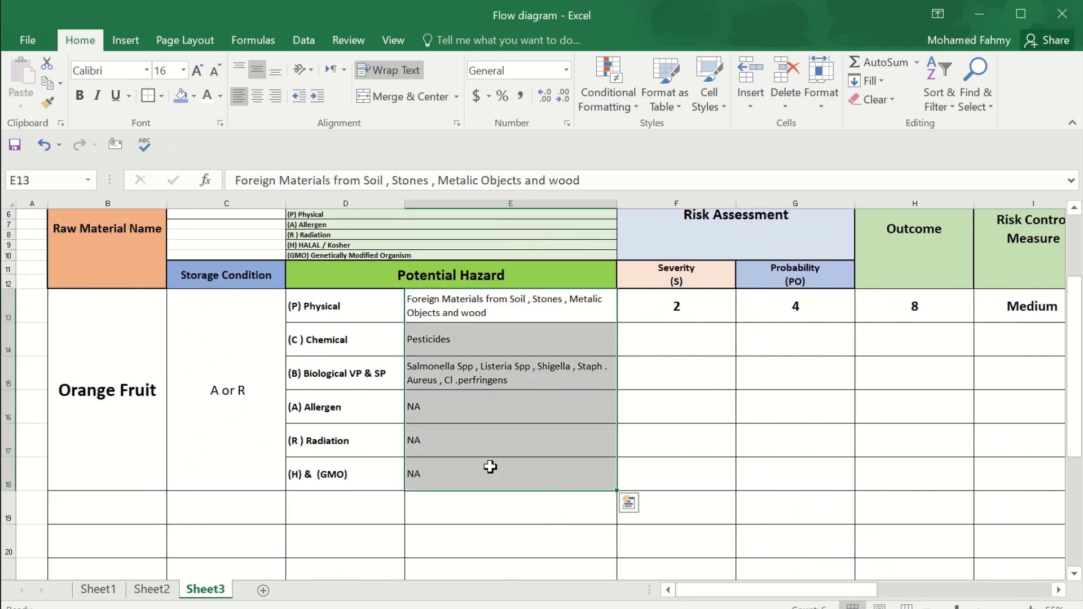
click(197, 69)
click(672, 341)
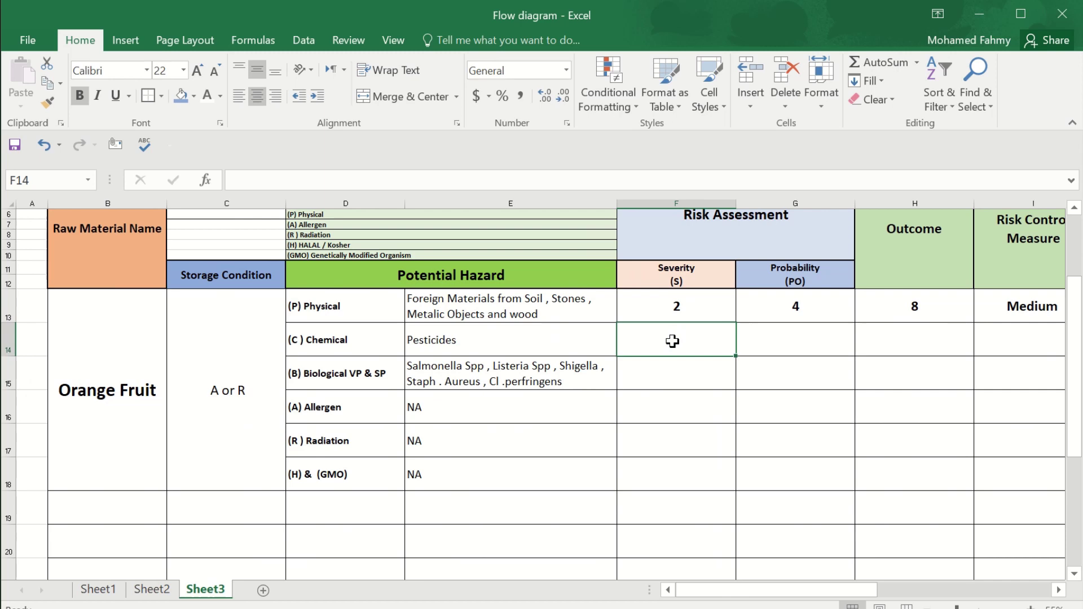
text(3)
click(811, 348)
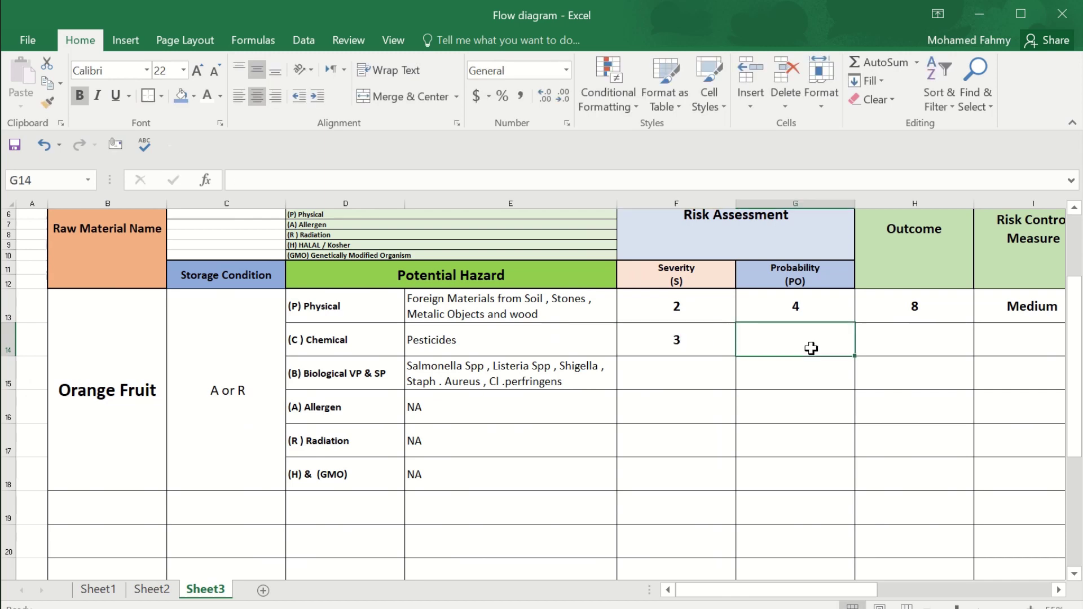
text(3)
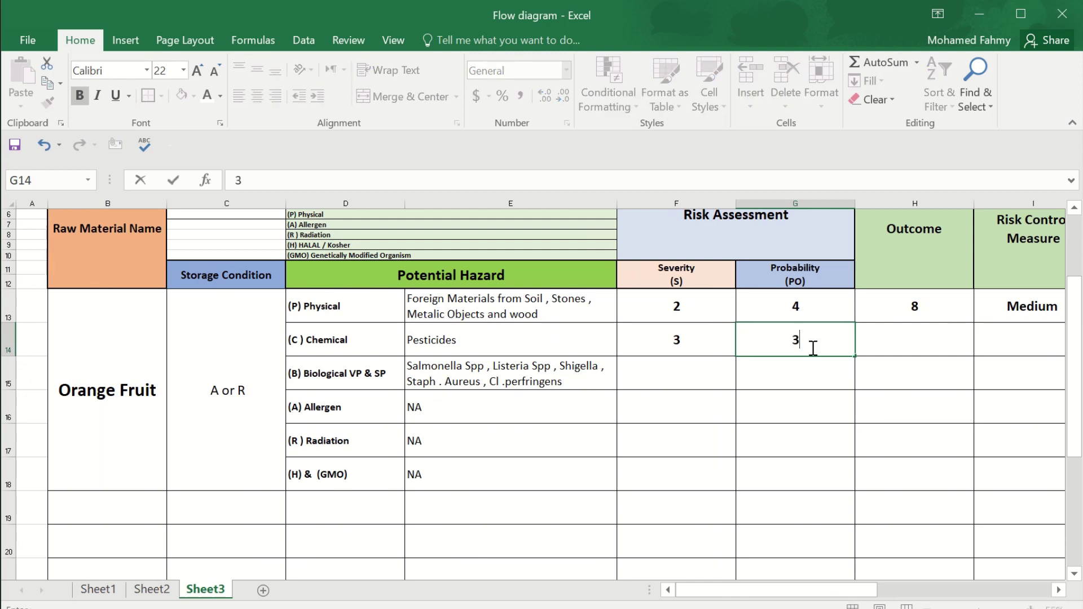
click(912, 339)
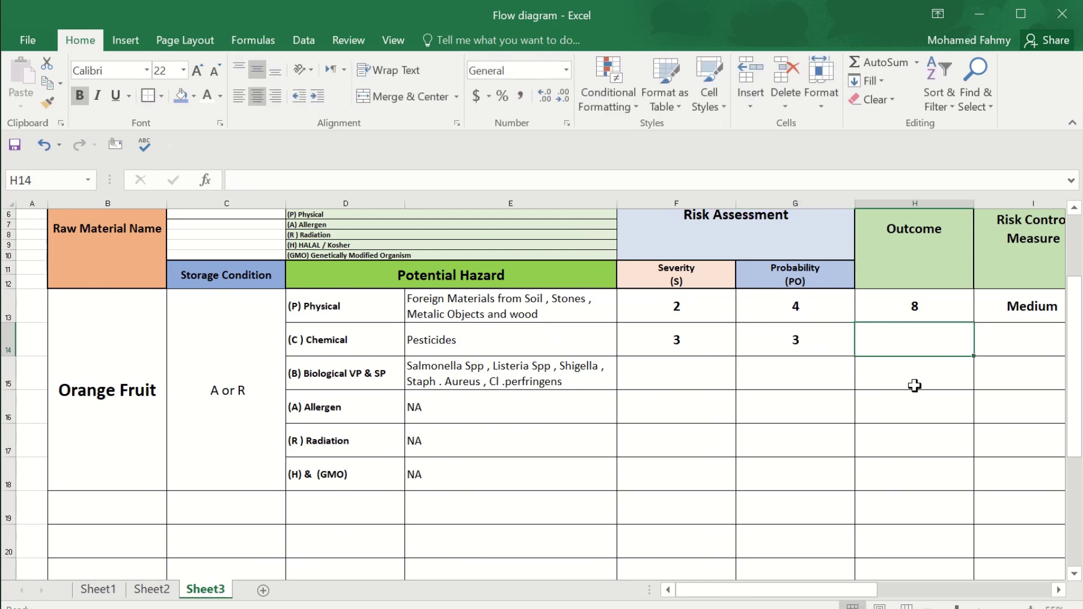
Step: Fill the Outcome formula from H13 down to H18
click(882, 305)
drag(973, 322, 962, 477)
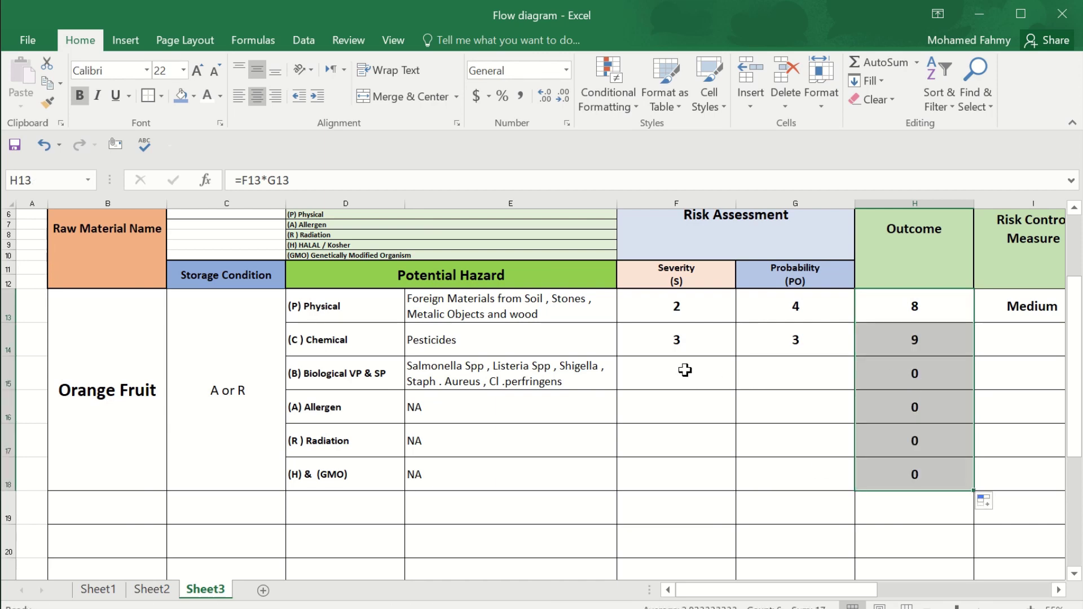
drag(834, 590, 951, 589)
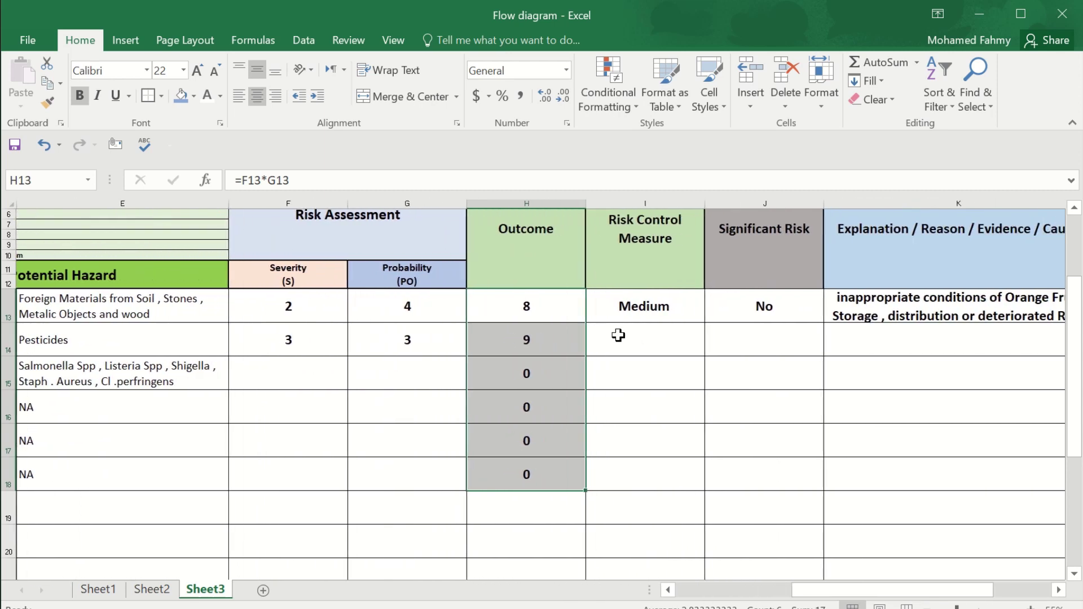
Step: Rate Pesticides Medium in I14 and Significant Risk No in J14
click(659, 341)
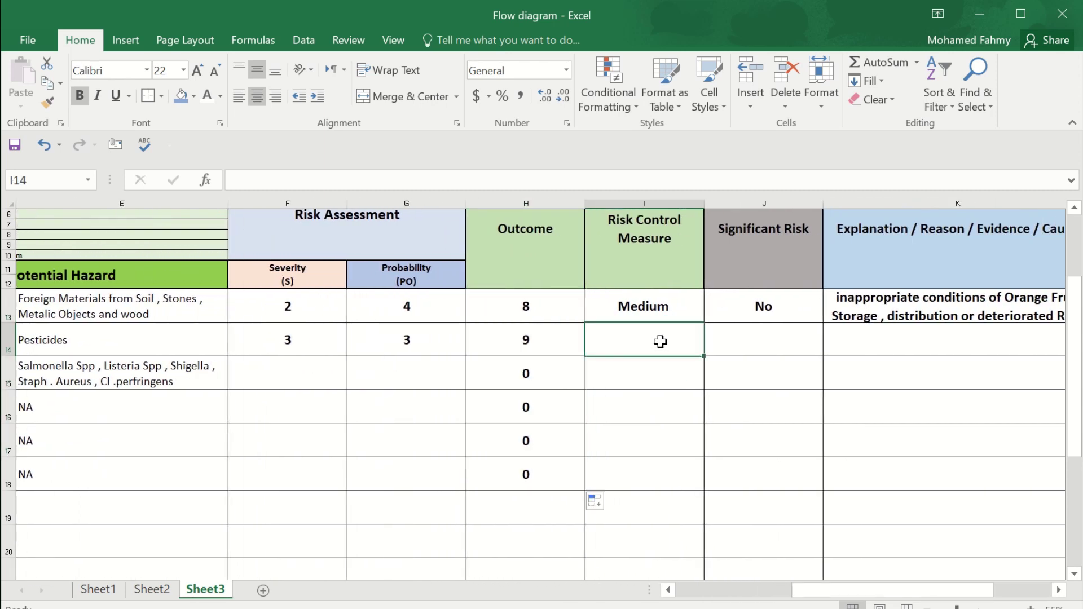
text(medium)
key(Tab)
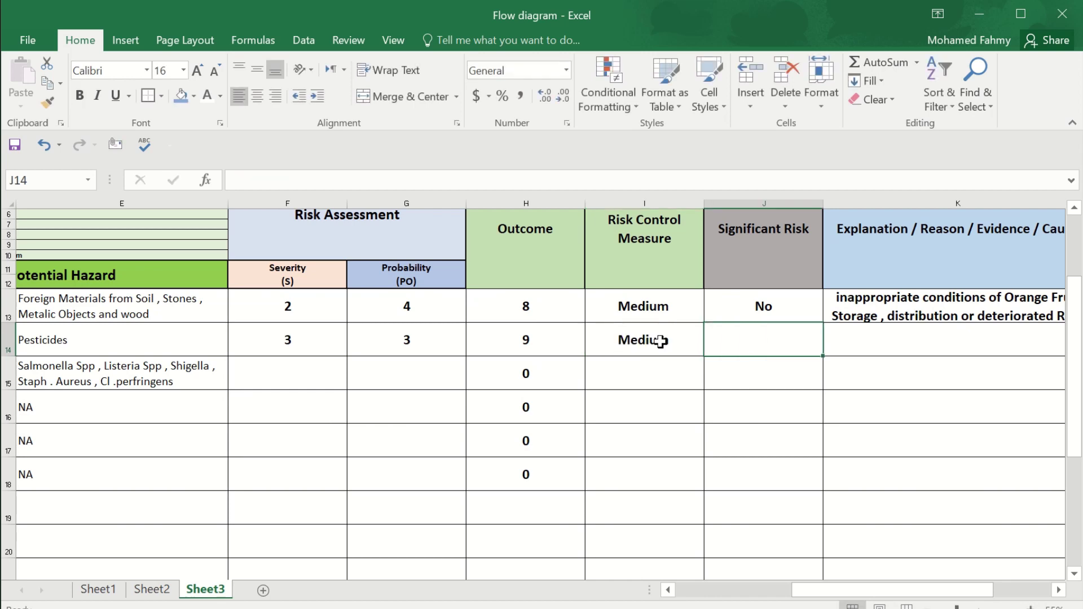
text(no)
key(Tab)
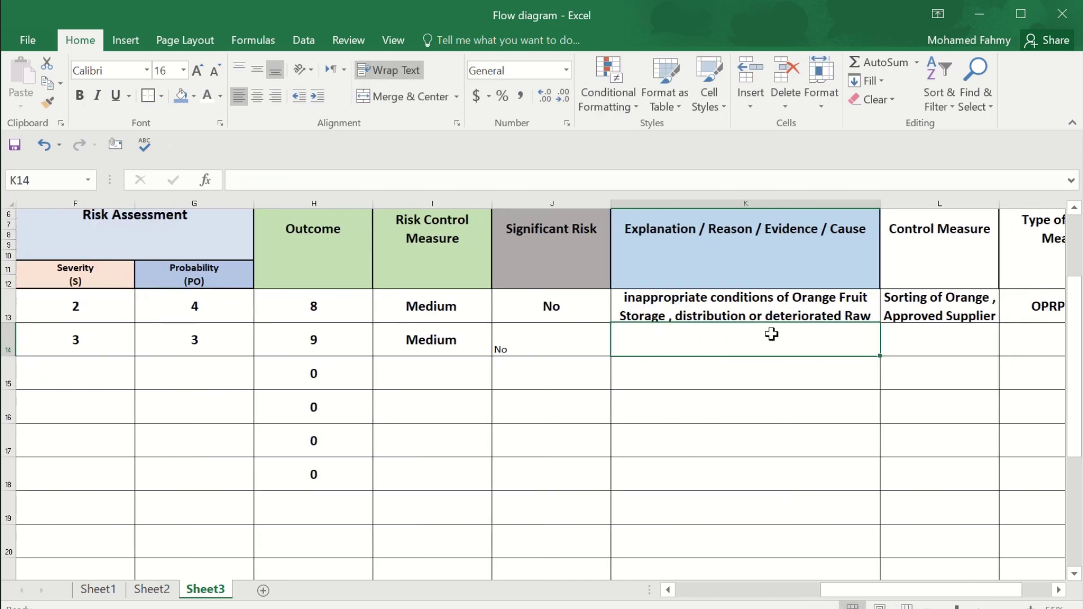
Step: Copy 'deteriorated Raw Material' from K13 into the Pesticides explanation cell K14
click(712, 314)
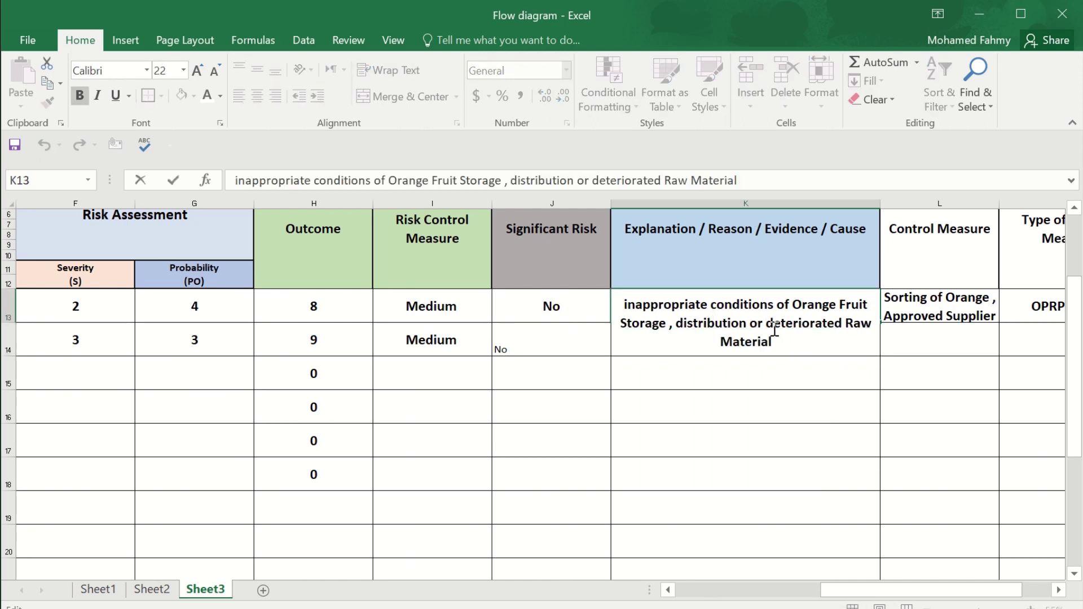
drag(775, 330, 786, 338)
key(ctrl+c)
click(698, 397)
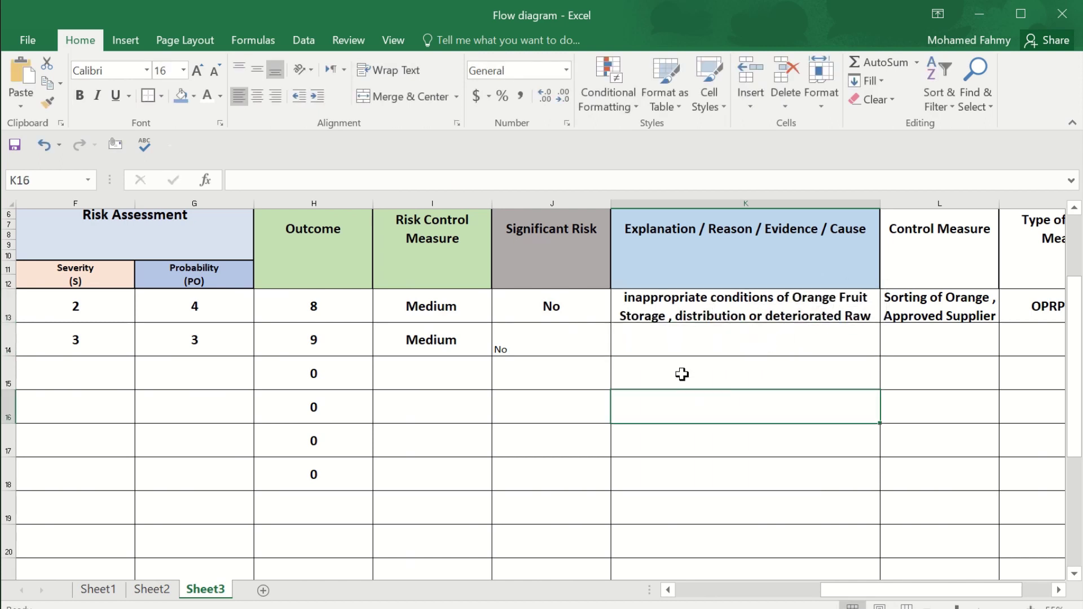
click(658, 338)
key(ctrl+v)
click(692, 413)
Step: Format K14 like K13 using the Format Painter
click(645, 301)
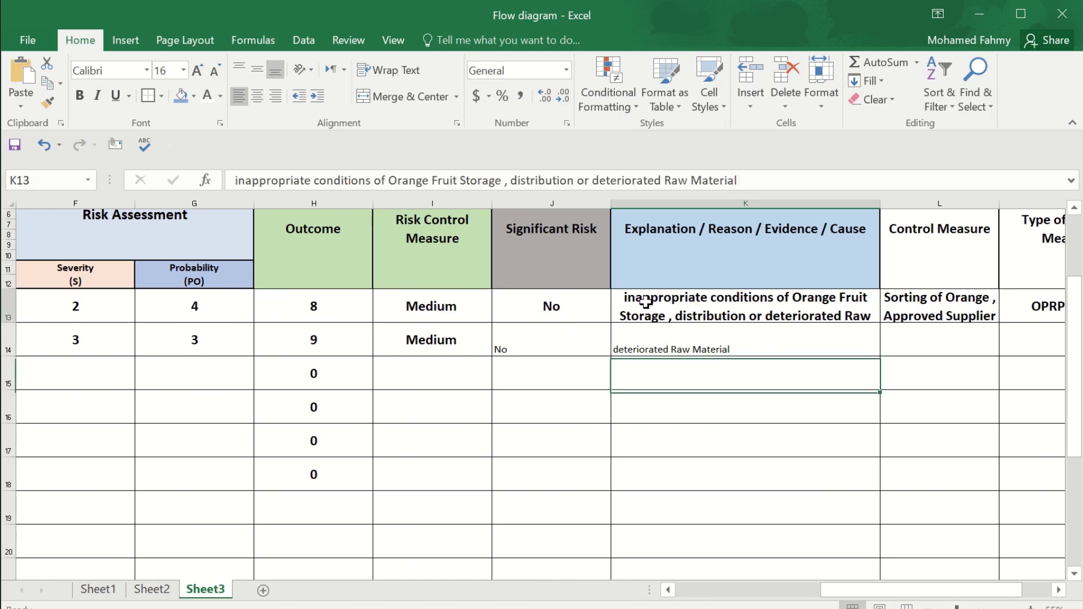
click(47, 101)
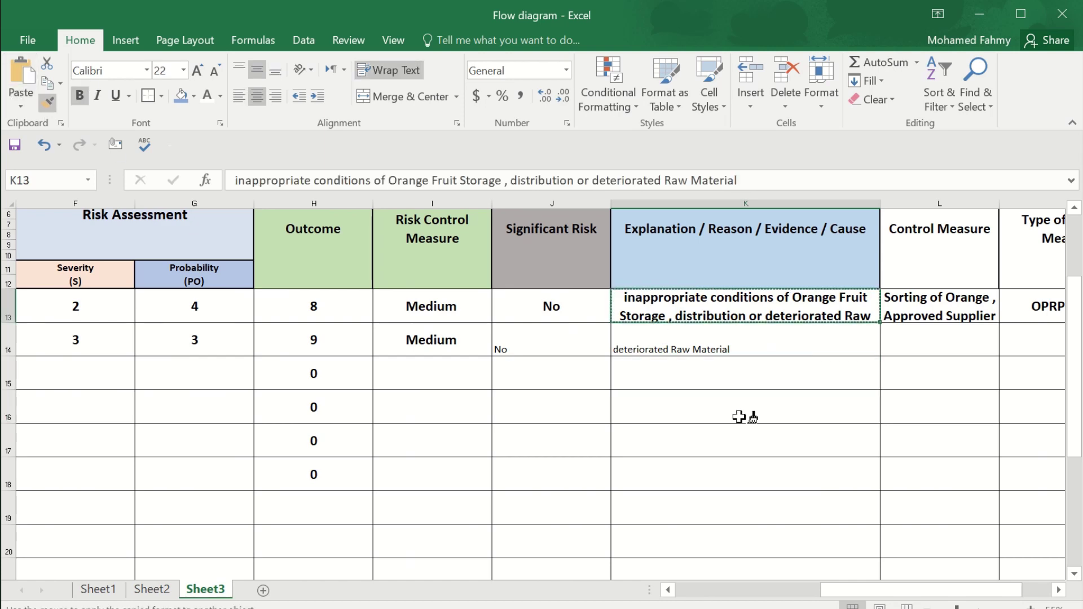
click(722, 349)
mouse_move(851, 600)
mouse_down()
mouse_move(767, 599)
mouse_move(876, 596)
mouse_up()
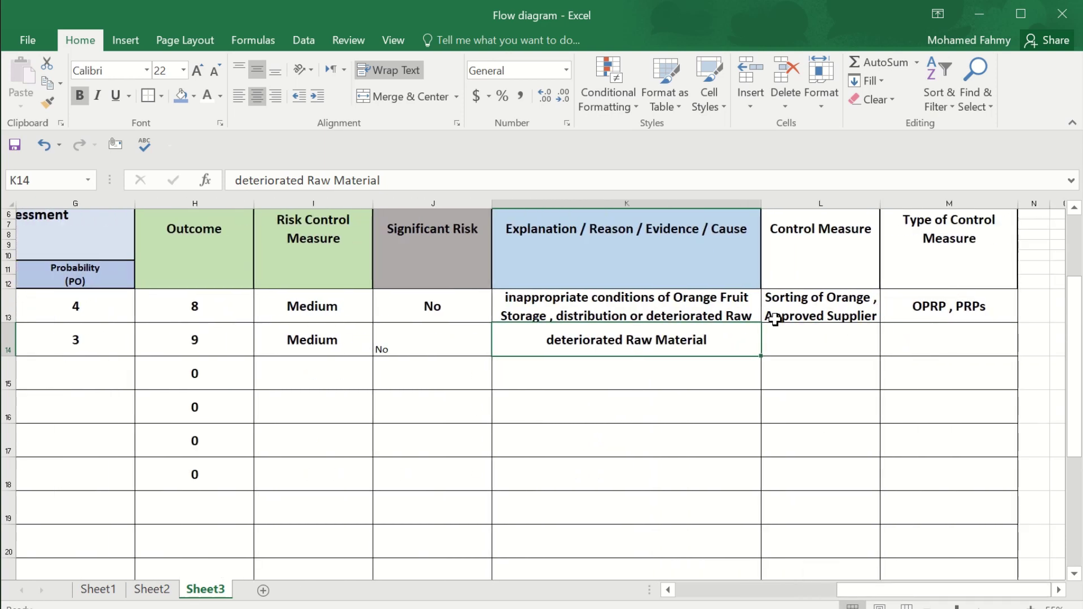
Step: Fill L14 with 'Approved Supplier , Proper washing of Orange Fruit', reusing L13's wording
double_click(796, 346)
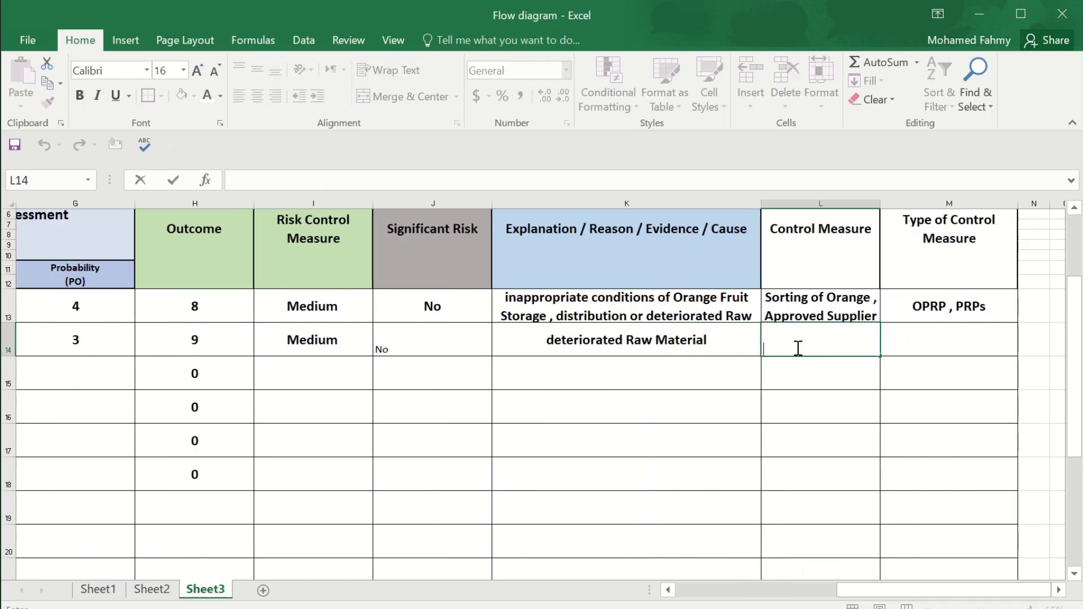
click(772, 316)
double_click(770, 327)
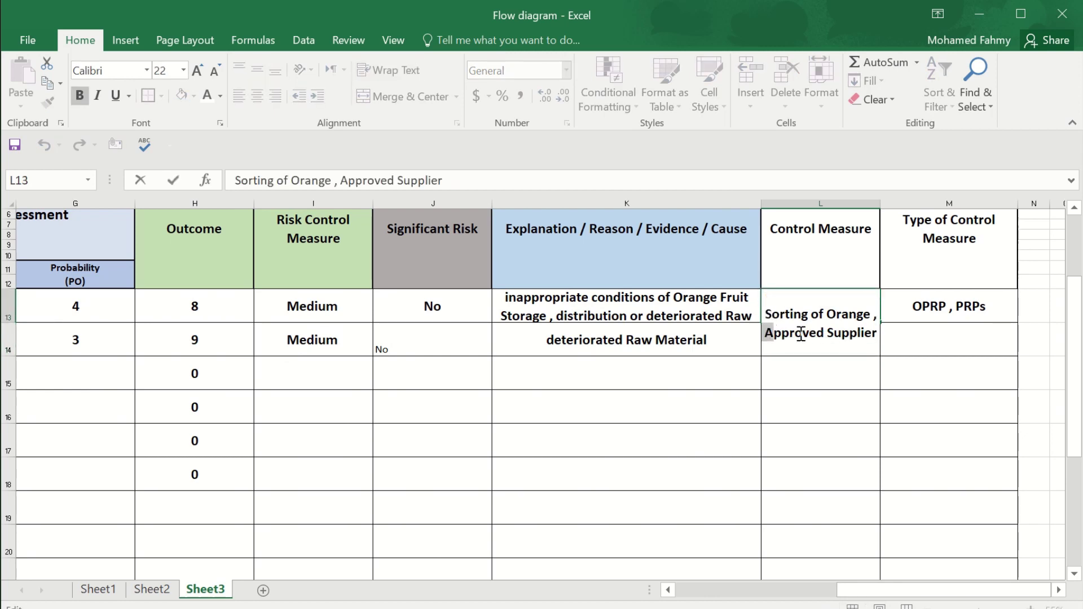
drag(767, 333, 887, 333)
key(ctrl+c)
click(824, 361)
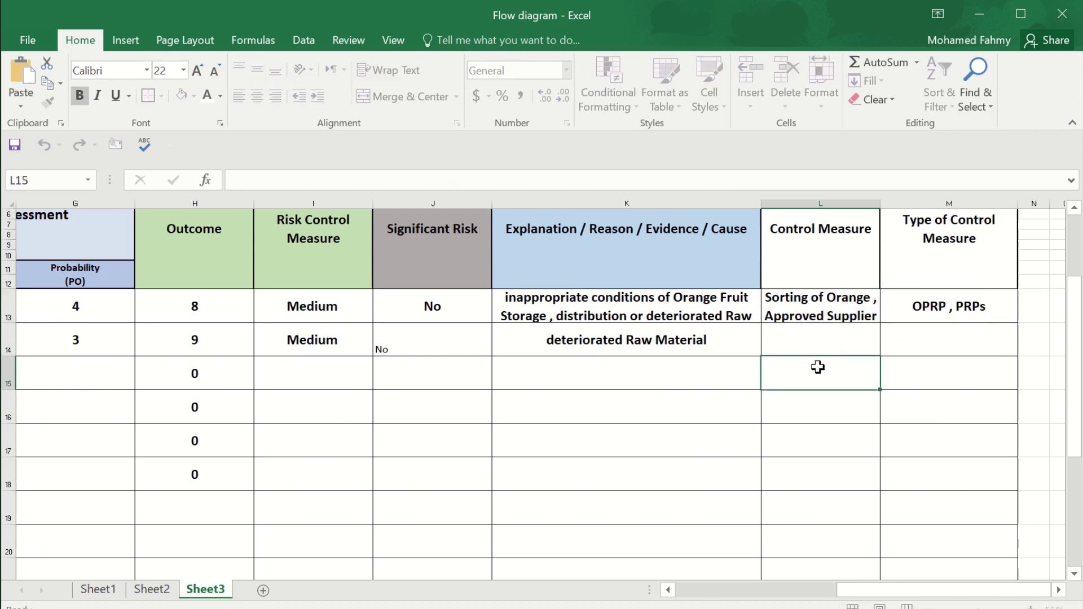
double_click(798, 340)
key(ctrl+v)
text(,)
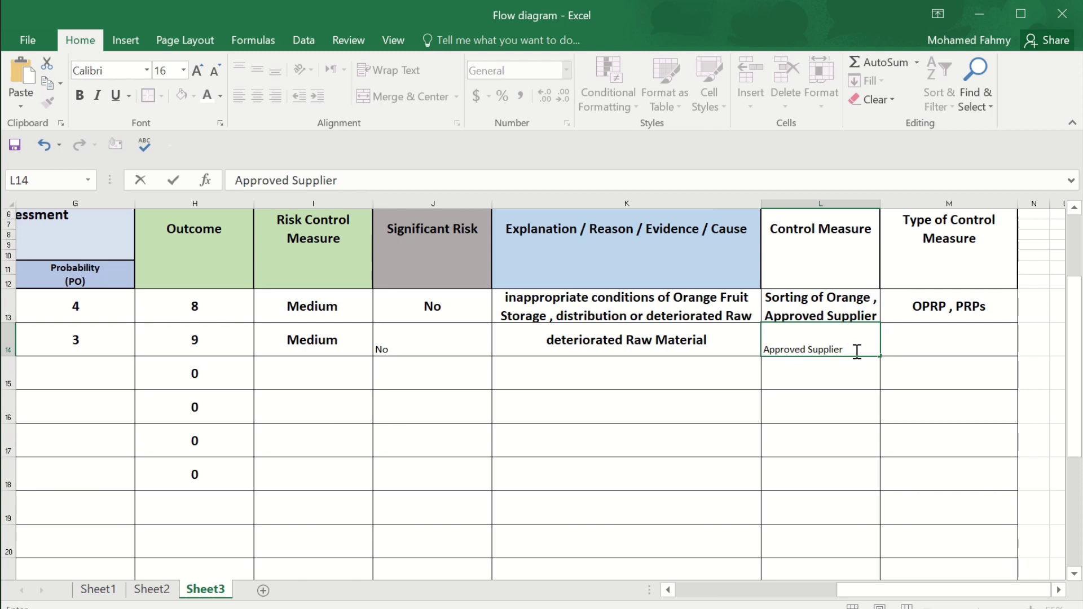
text( Proper washing )
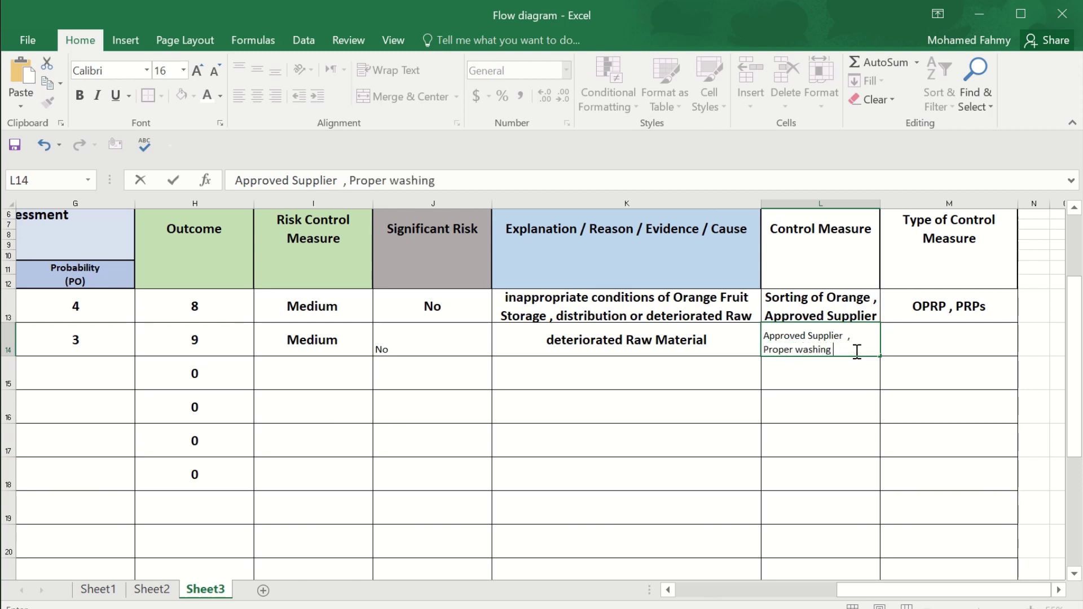
text(of Orange)
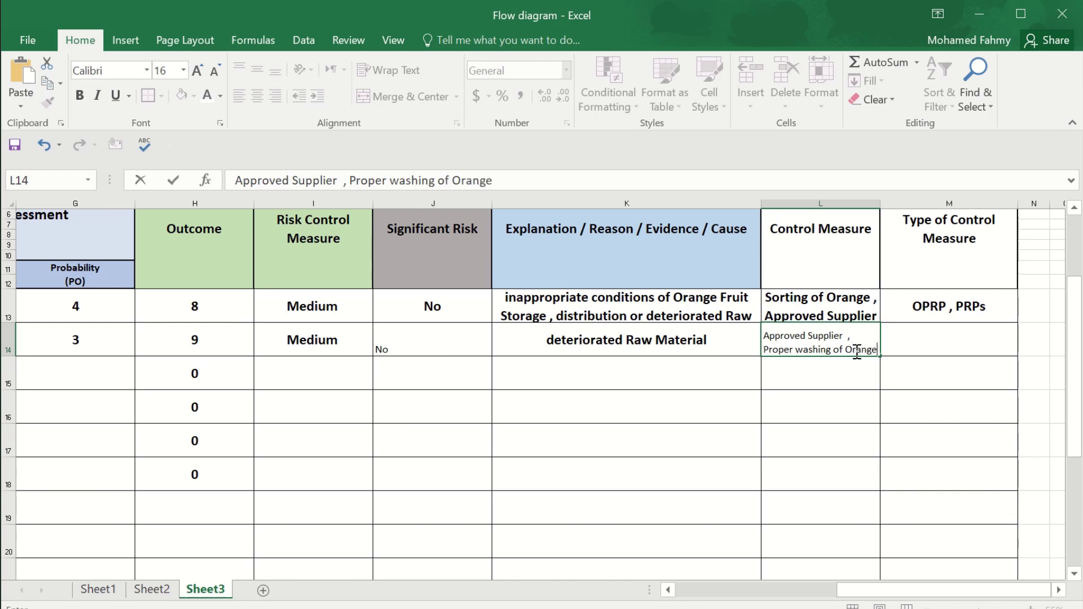
text( Fru)
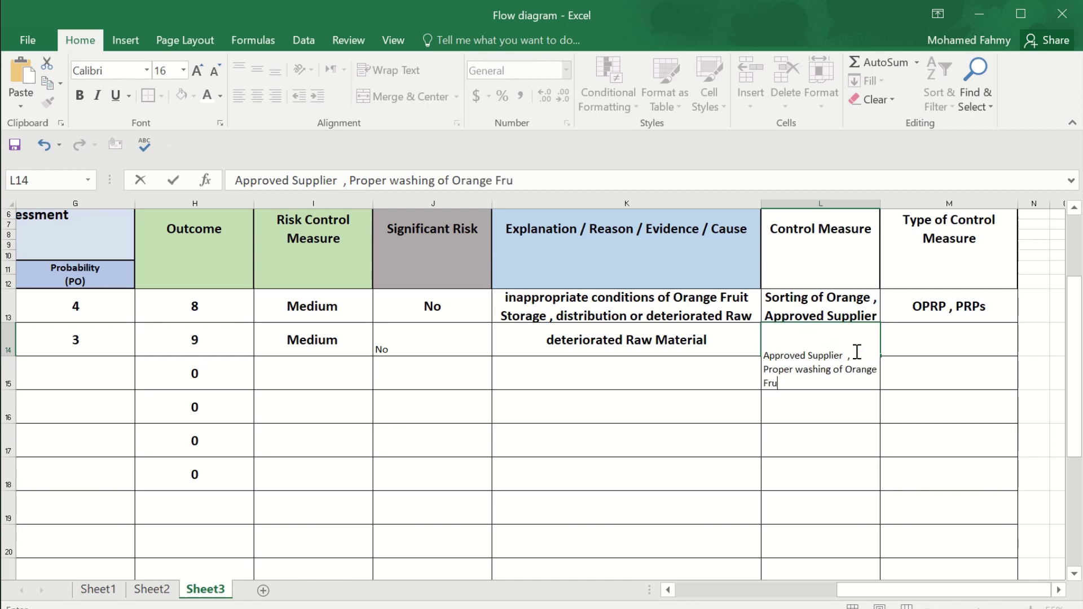
text(it)
key(Return)
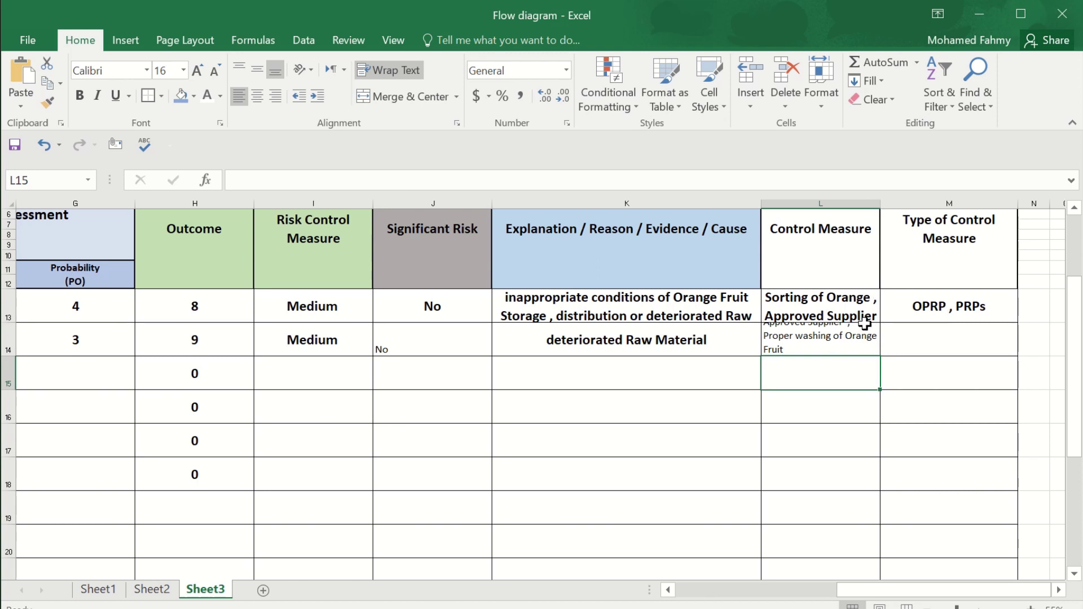
Step: Enter PRP as the Pesticides control type in M14
click(922, 314)
click(942, 348)
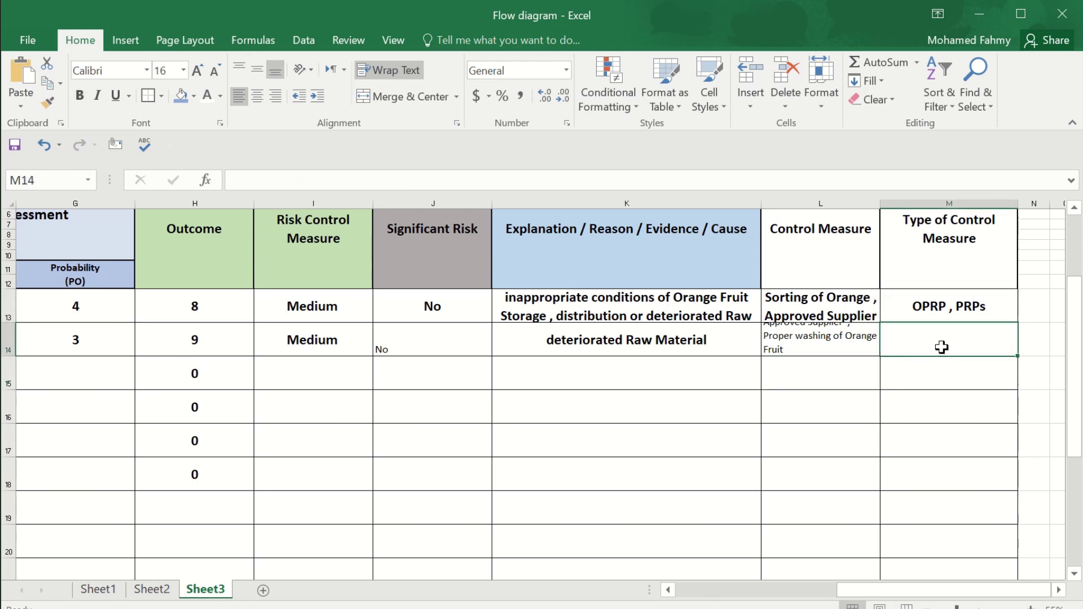
text(PRP)
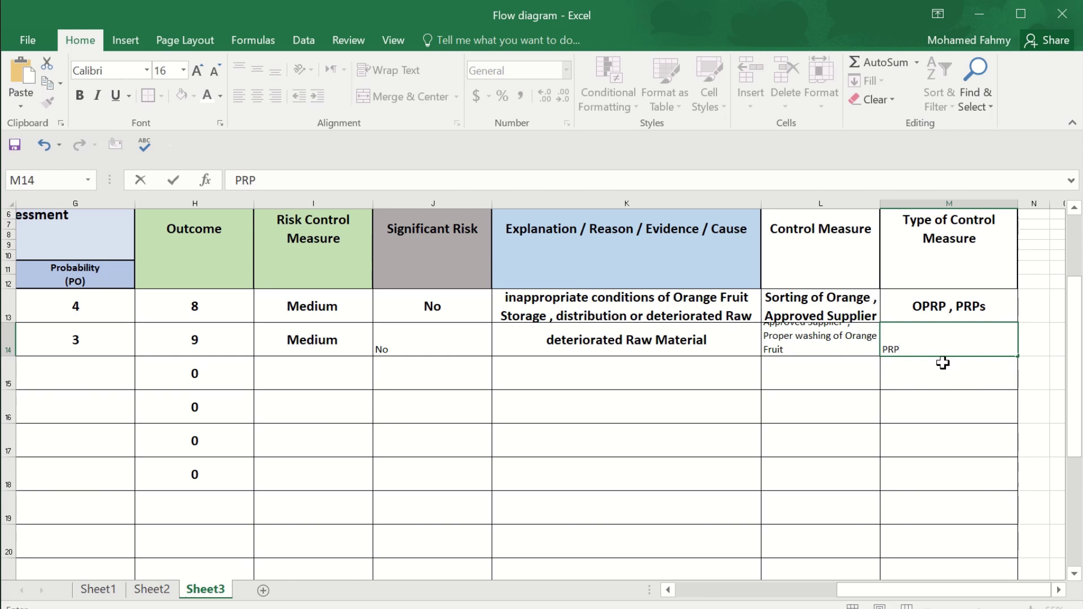
click(938, 369)
click(938, 416)
Step: Paint M13's formatting onto L14:M15
click(921, 319)
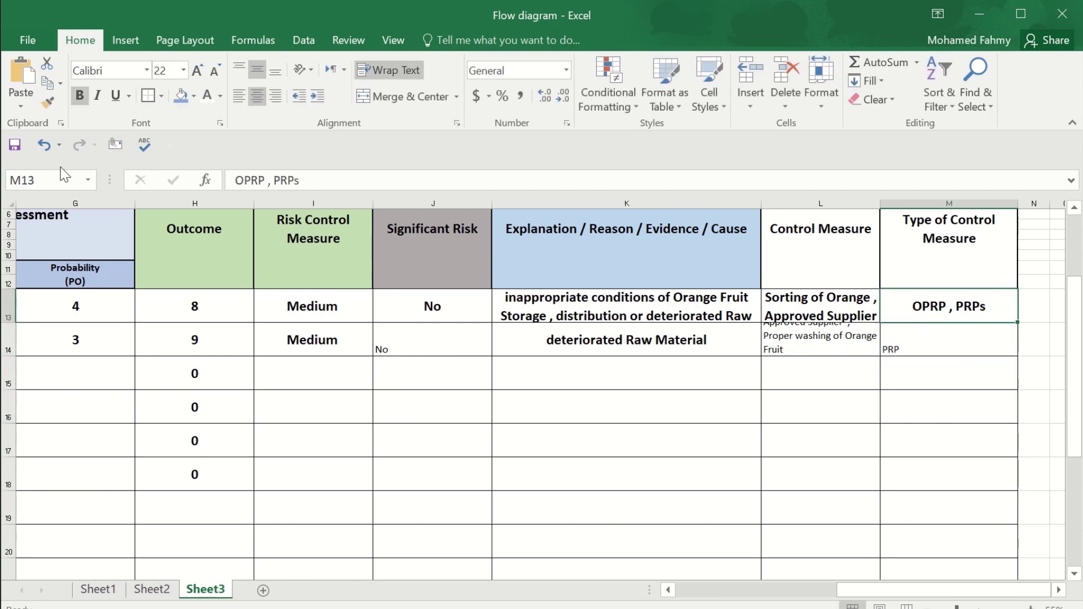
click(59, 101)
drag(889, 346, 821, 373)
click(869, 449)
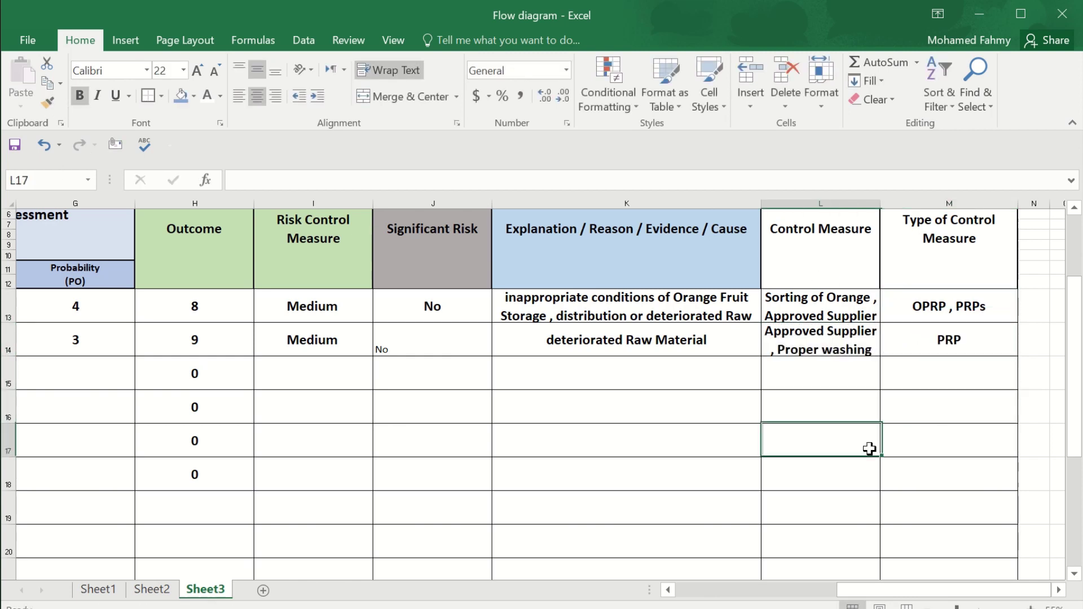
click(884, 214)
Step: Decrease the font size of the explanation and control text in K13:M14
key(Left)
key(Left)
key(Left)
key(Left)
key(Left)
key(Left)
key(Left)
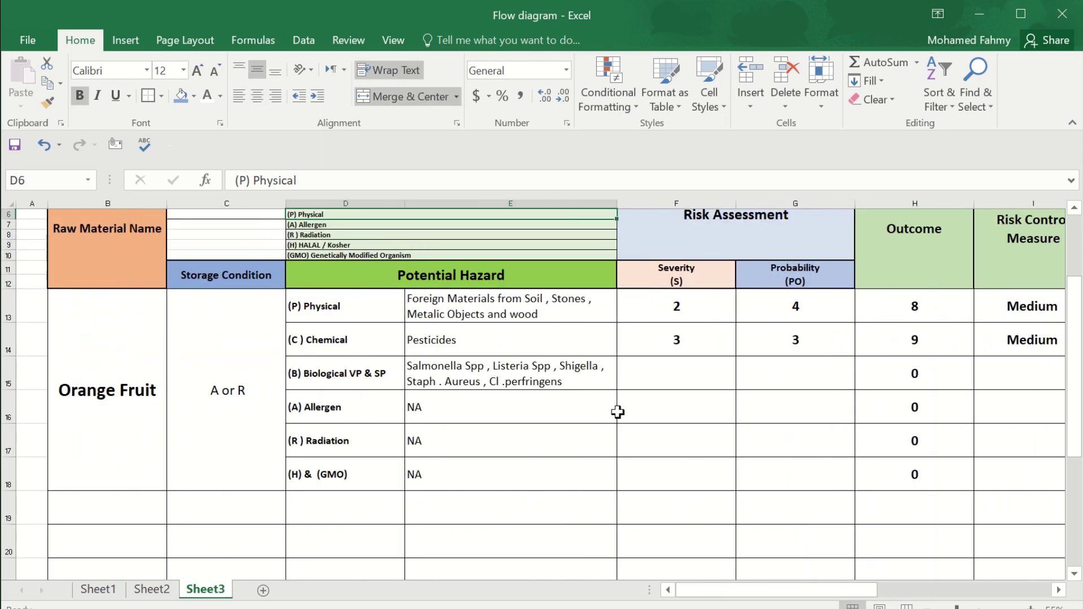
click(619, 412)
drag(728, 587, 877, 575)
drag(747, 305, 1017, 333)
click(216, 70)
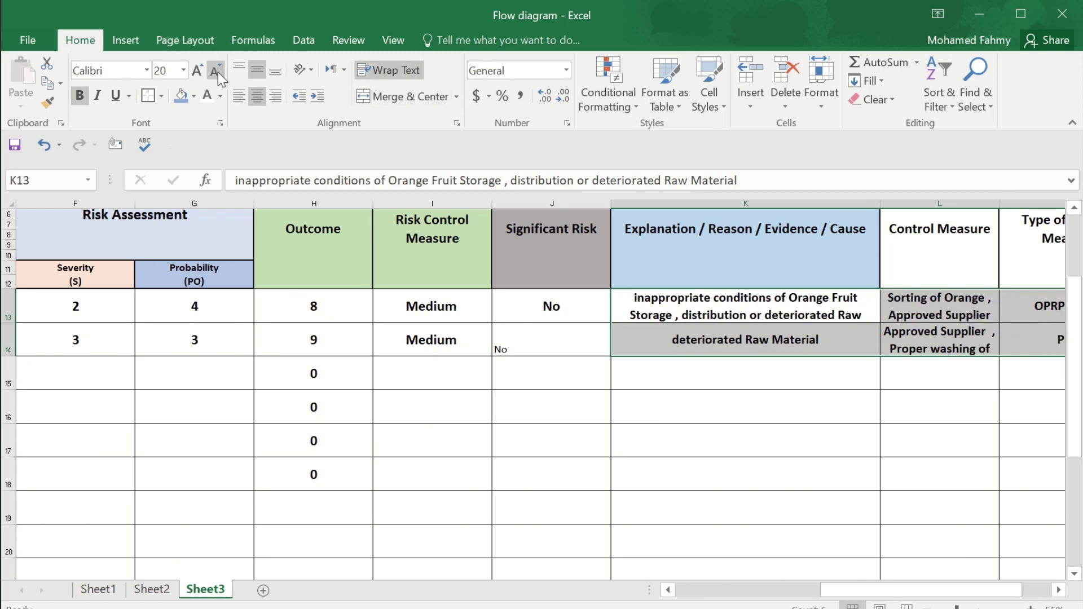
Step: Copy J13's bold style down the Significant Risk cells J14:J19 with Format Painter
click(561, 464)
click(530, 319)
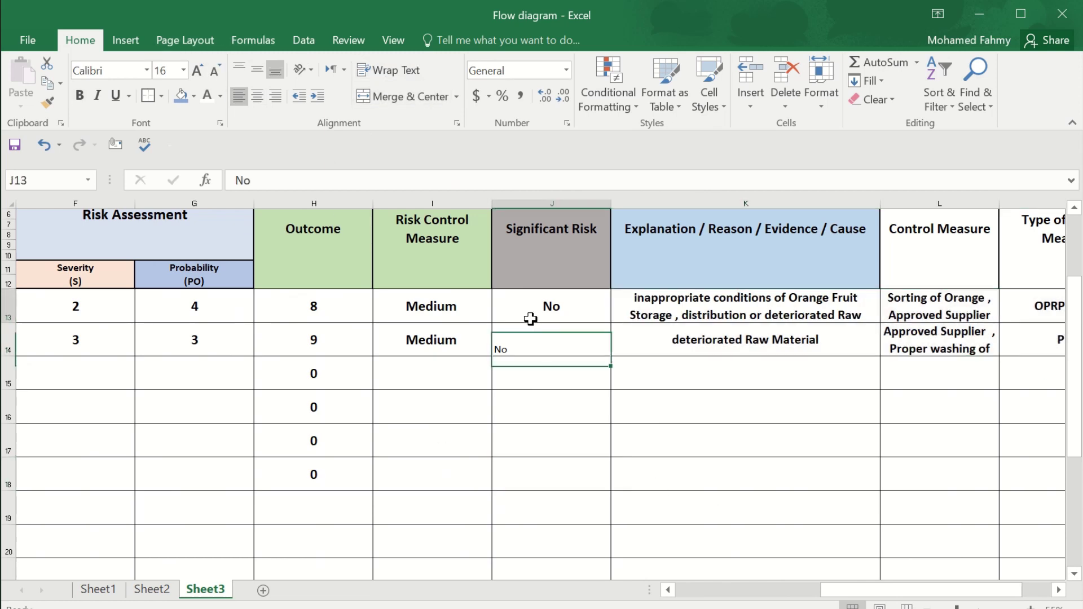
click(47, 102)
mouse_move(527, 339)
mouse_down()
mouse_move(547, 492)
mouse_move(561, 460)
mouse_up()
click(810, 408)
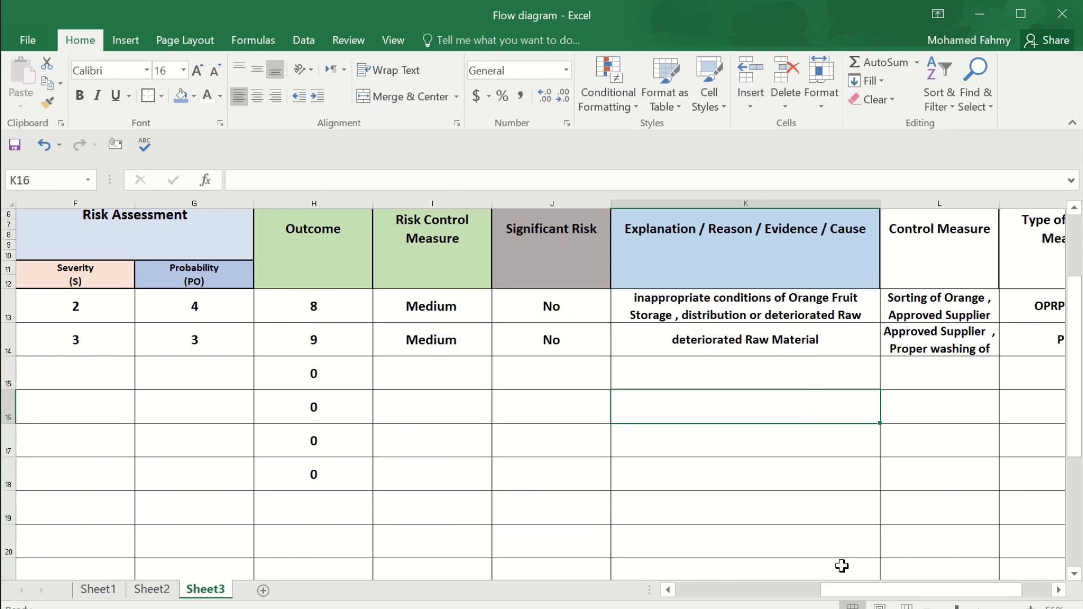
drag(841, 589, 697, 589)
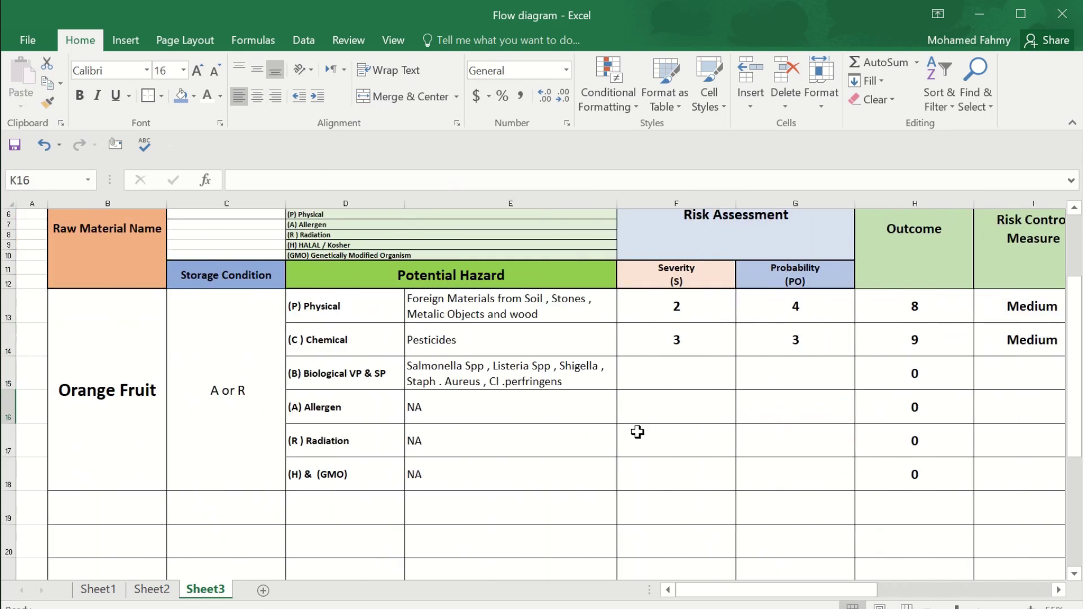
click(649, 381)
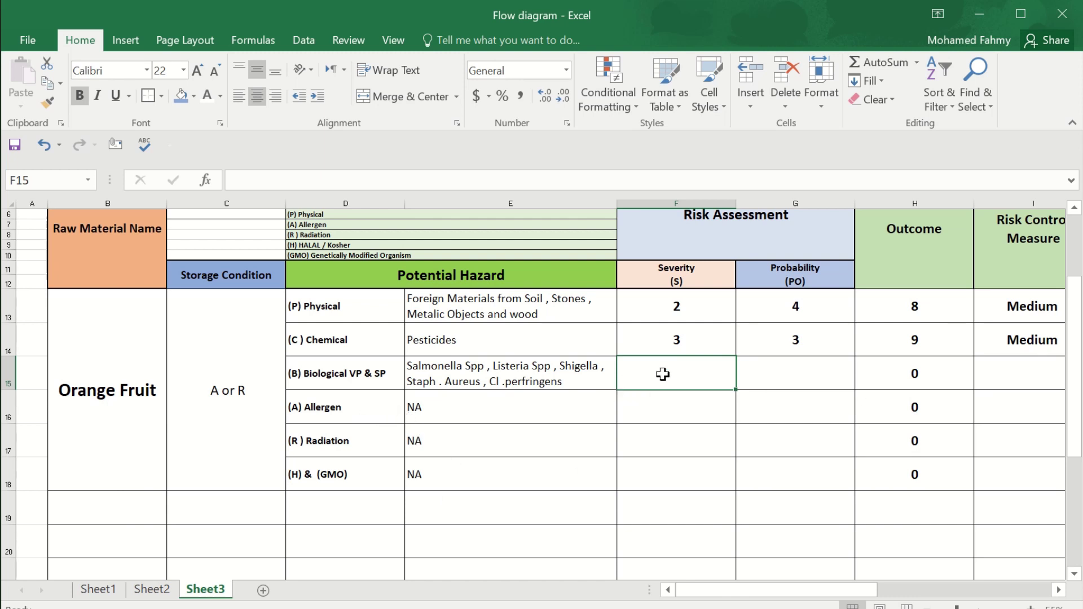
Step: Score the Biological row Severity 4 in F15 and Probability 3 in G15
text(4)
click(786, 368)
text(3)
key(Return)
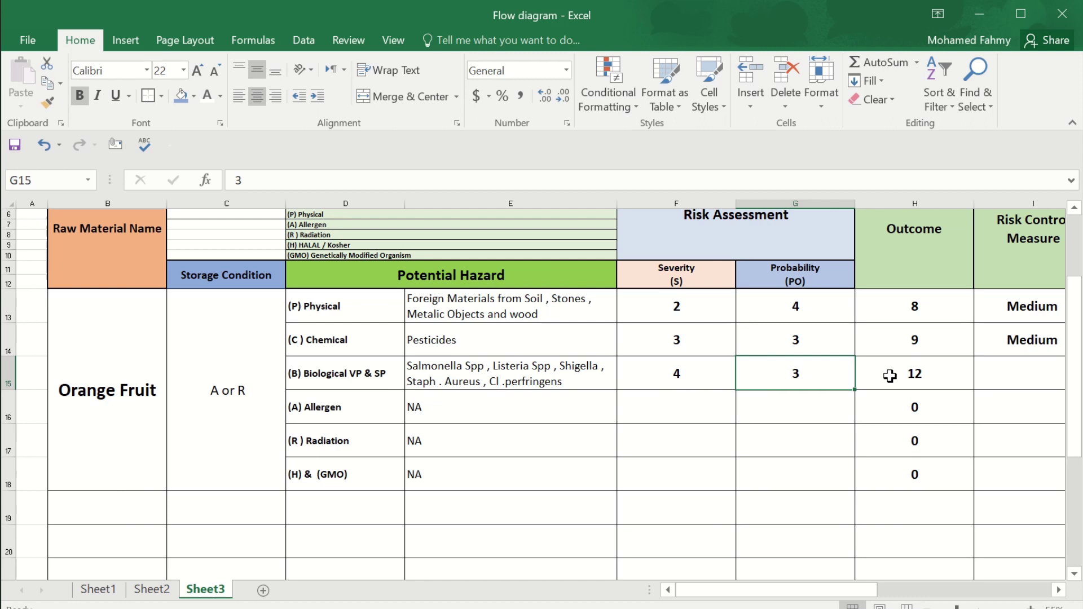
Step: Rate the Biological row High in I15 and Significant Risk Yes in J15, then select F15:J15
click(1022, 367)
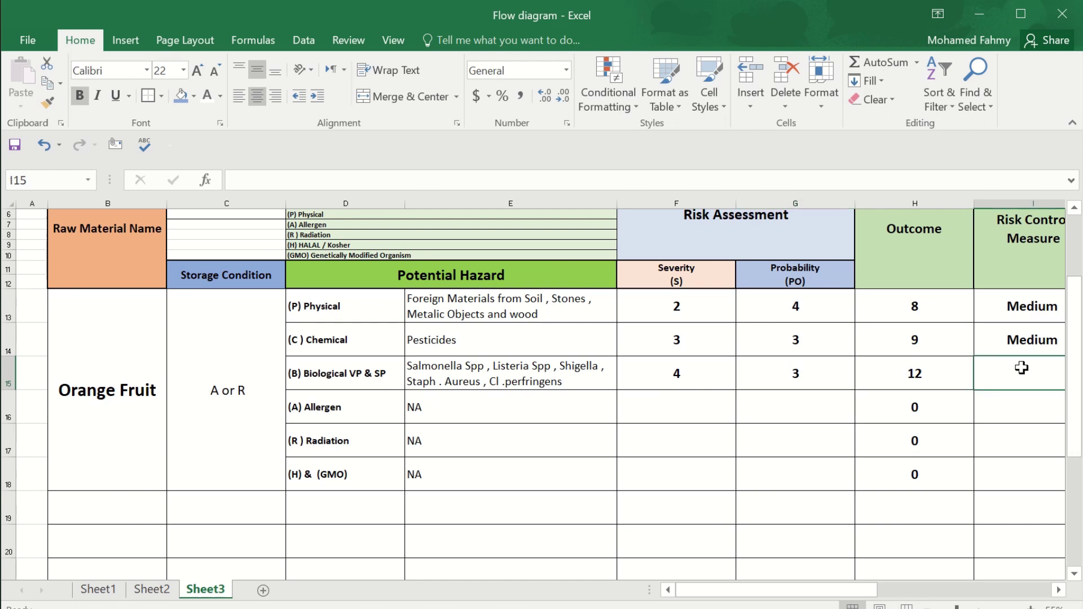
text(High)
click(984, 437)
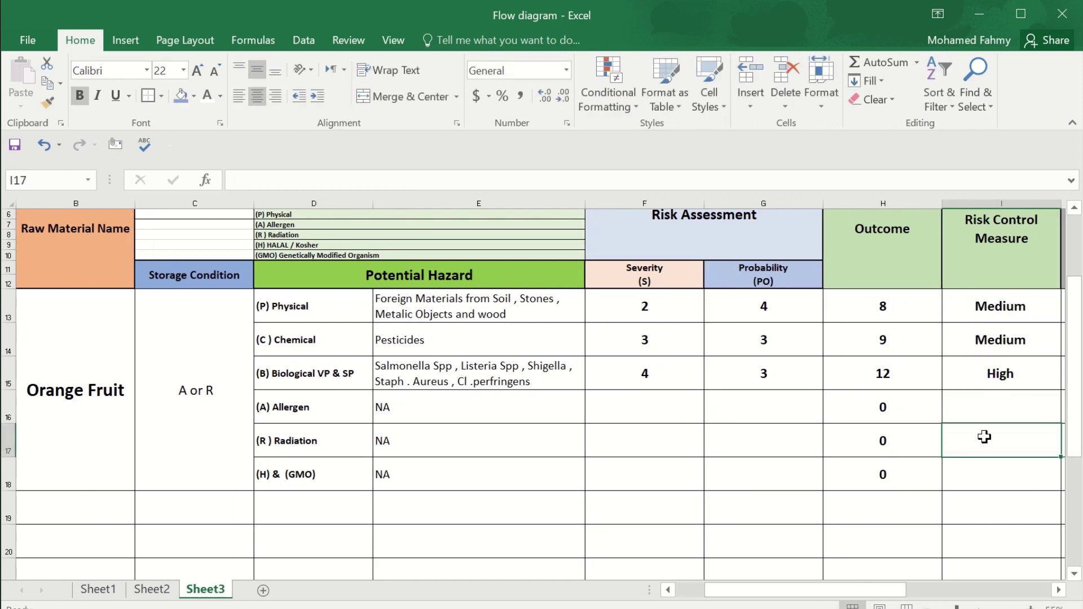
drag(882, 590, 942, 571)
click(880, 372)
text(Yes)
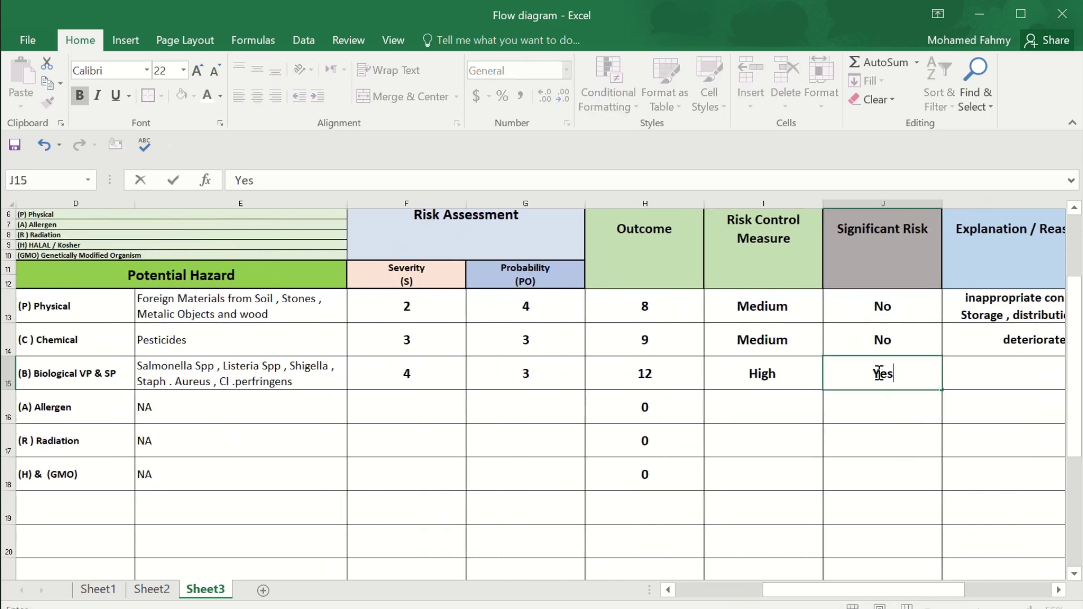
key(Return)
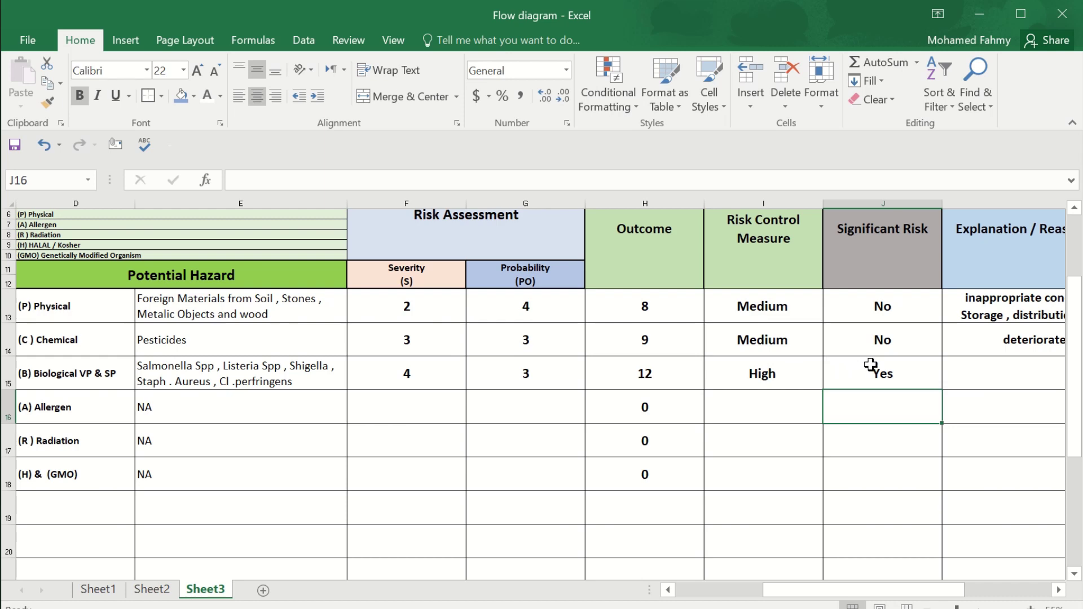
drag(870, 368, 446, 378)
click(219, 97)
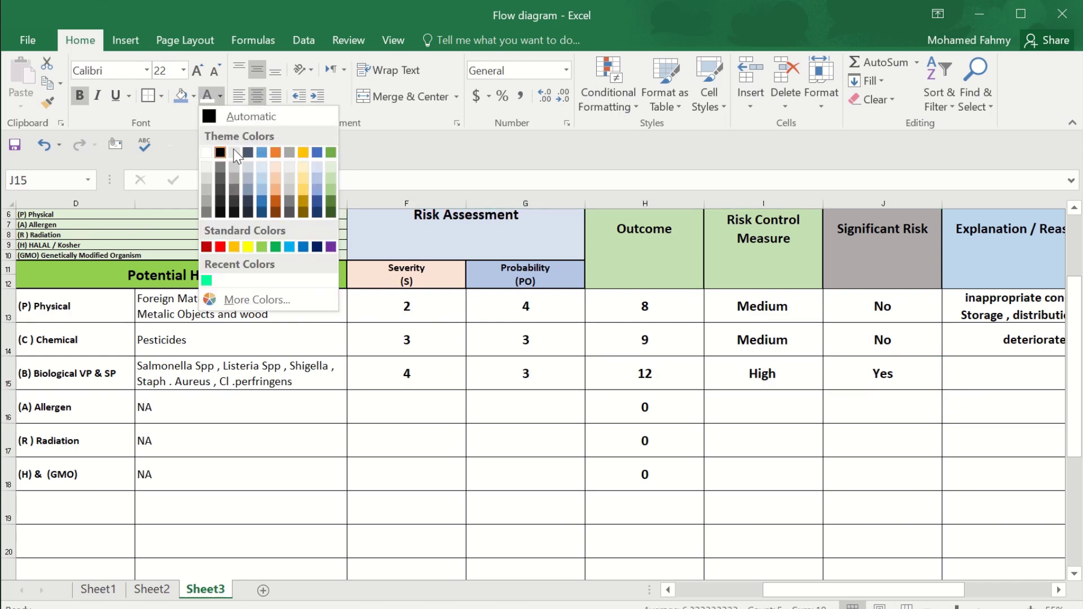
Step: Colour the Biological row's scores F15:J15 red
click(220, 247)
click(886, 484)
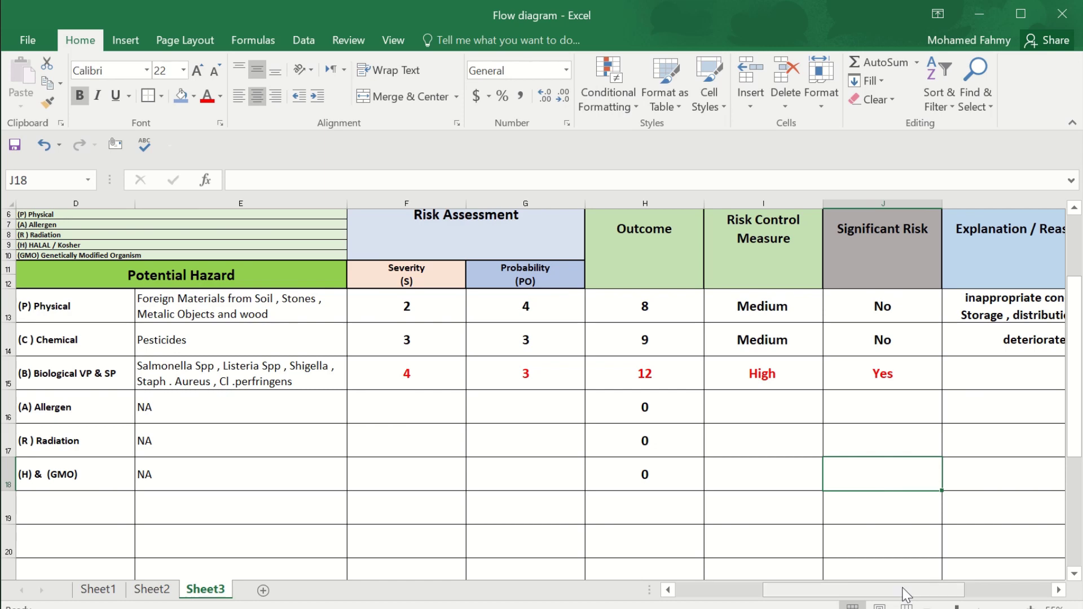
drag(906, 592, 962, 592)
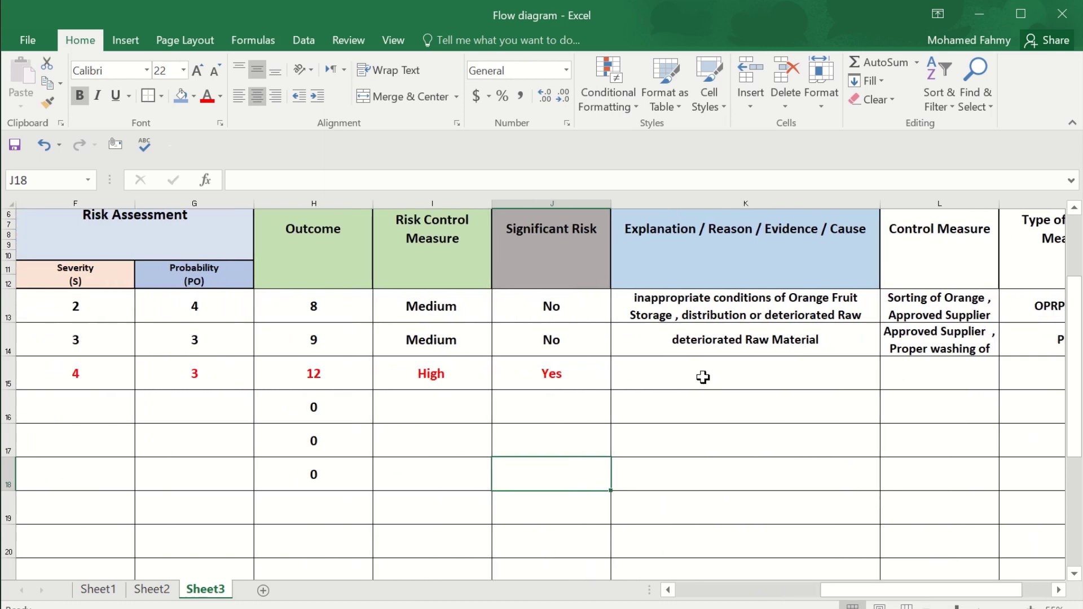
Step: Enter 'Increased Stroing Temperature above Permisable limit (8c)' as the K15 explanation
double_click(702, 377)
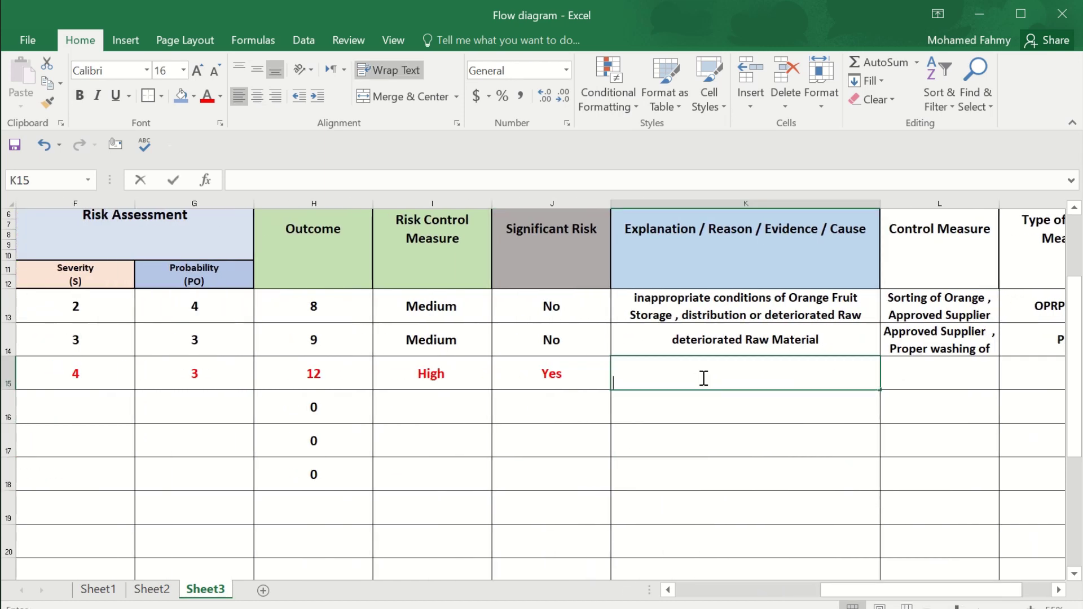
text(I)
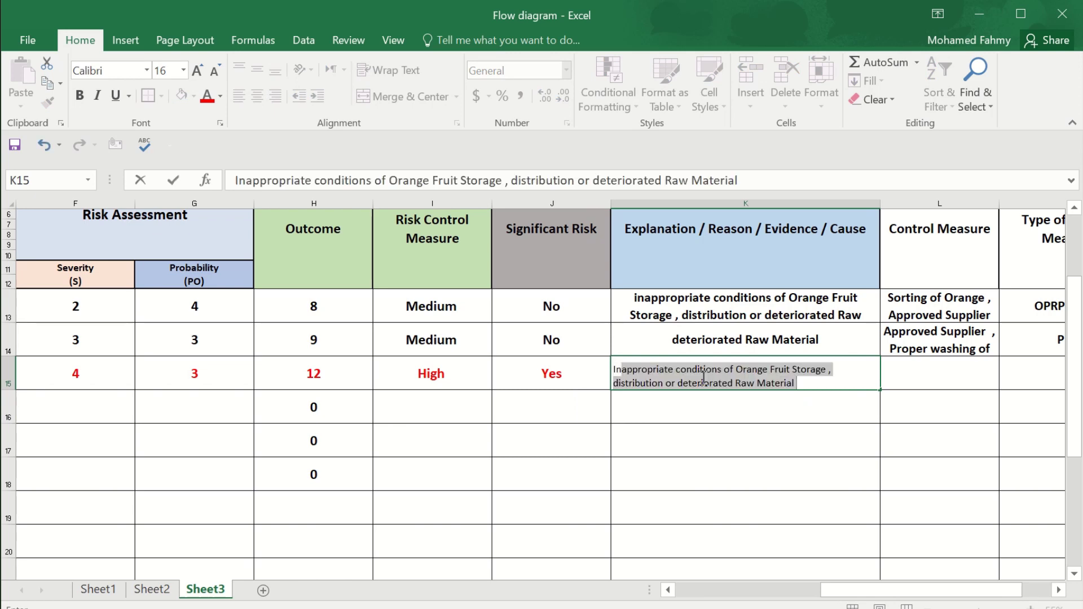
text(ncreased)
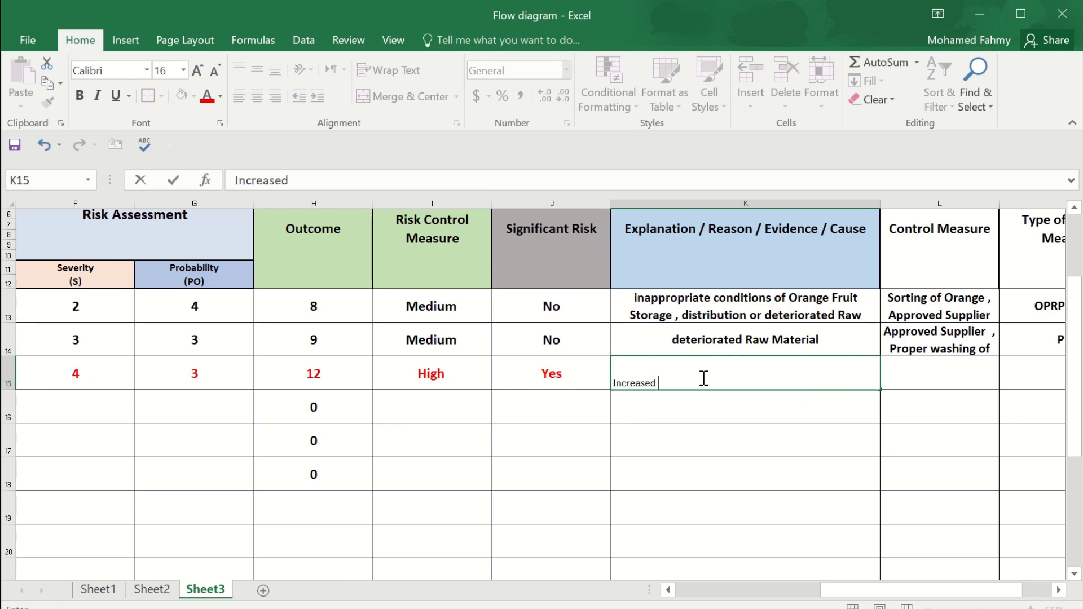
text( T)
text(troing Temperature )
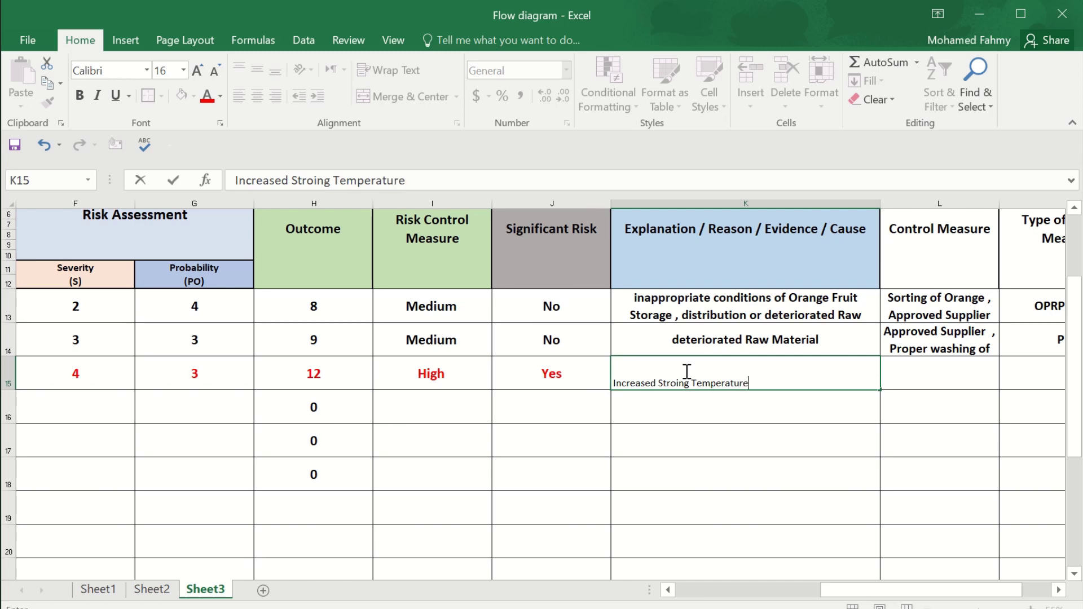
text(above Permisa)
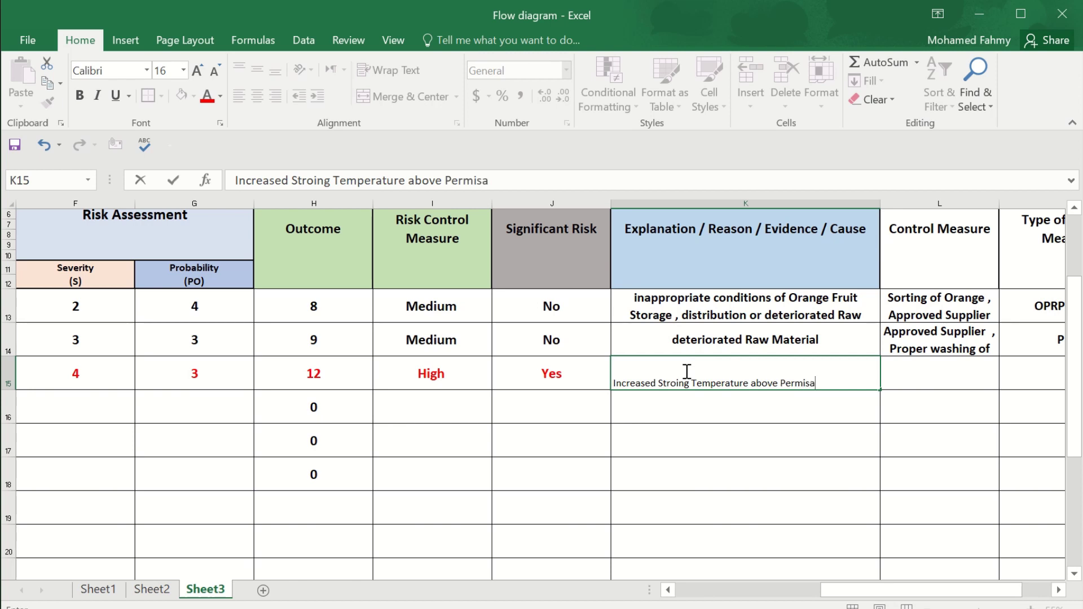
text(ble limit (8c)
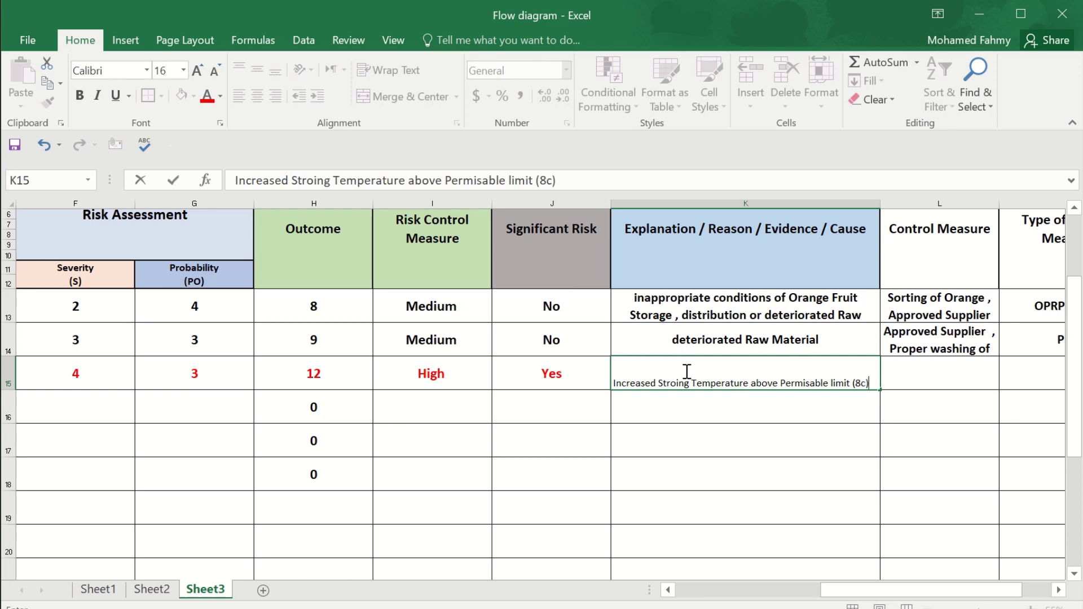
key(Return)
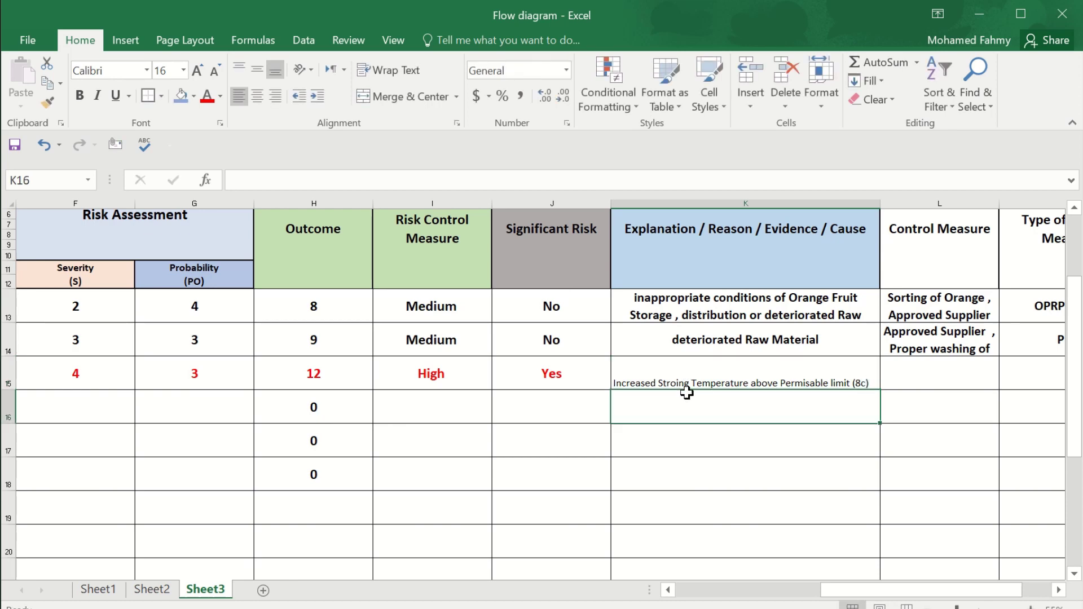
Step: Middle-align K15 and append 'or Biological Contamination to the Soil'
click(657, 360)
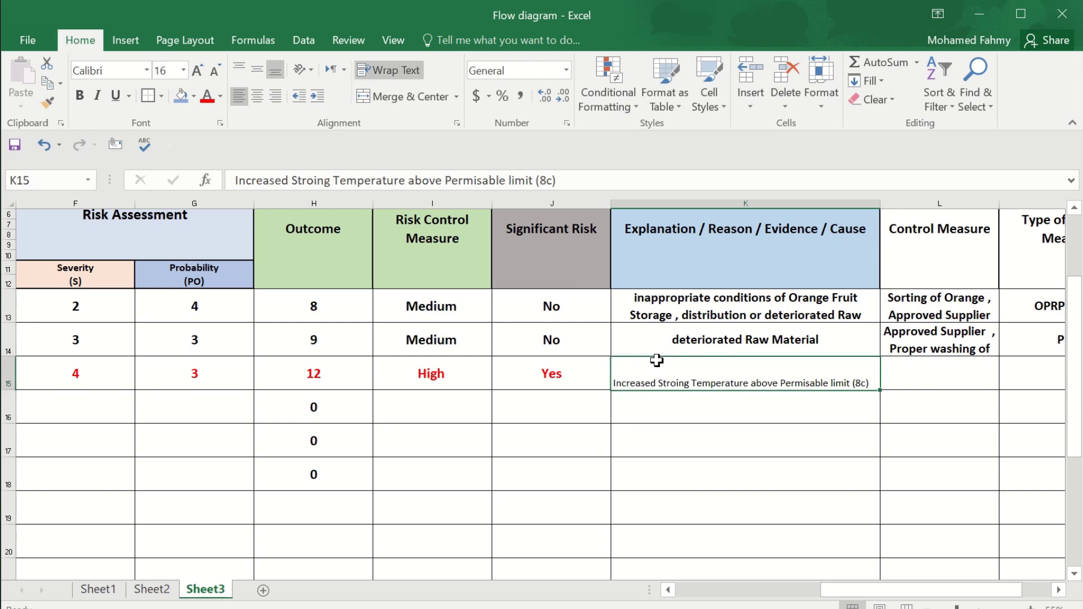
click(254, 71)
double_click(872, 376)
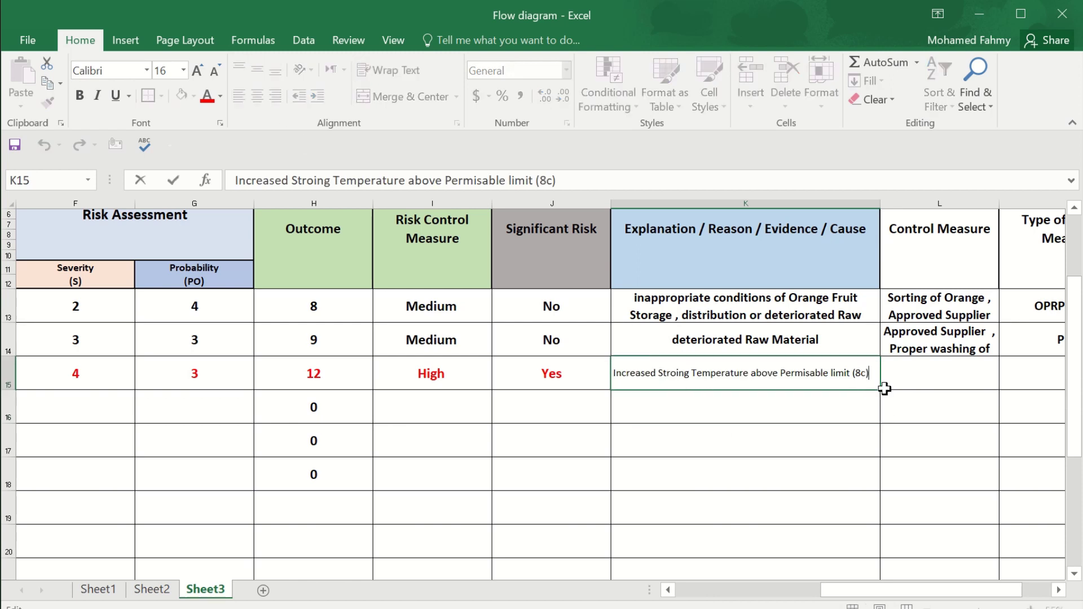
text(or Bi)
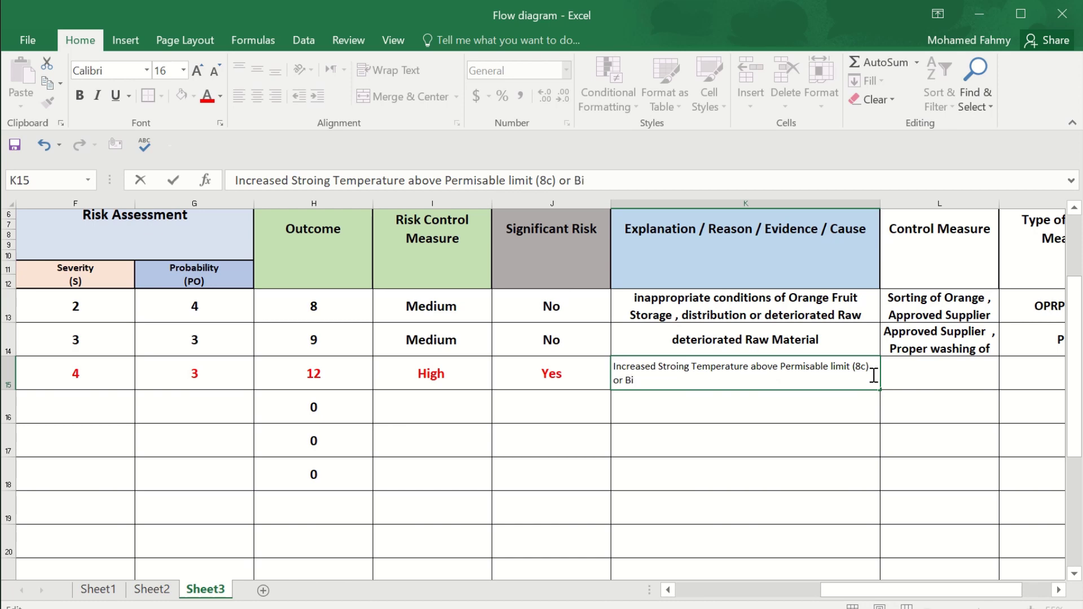
text(ological Con)
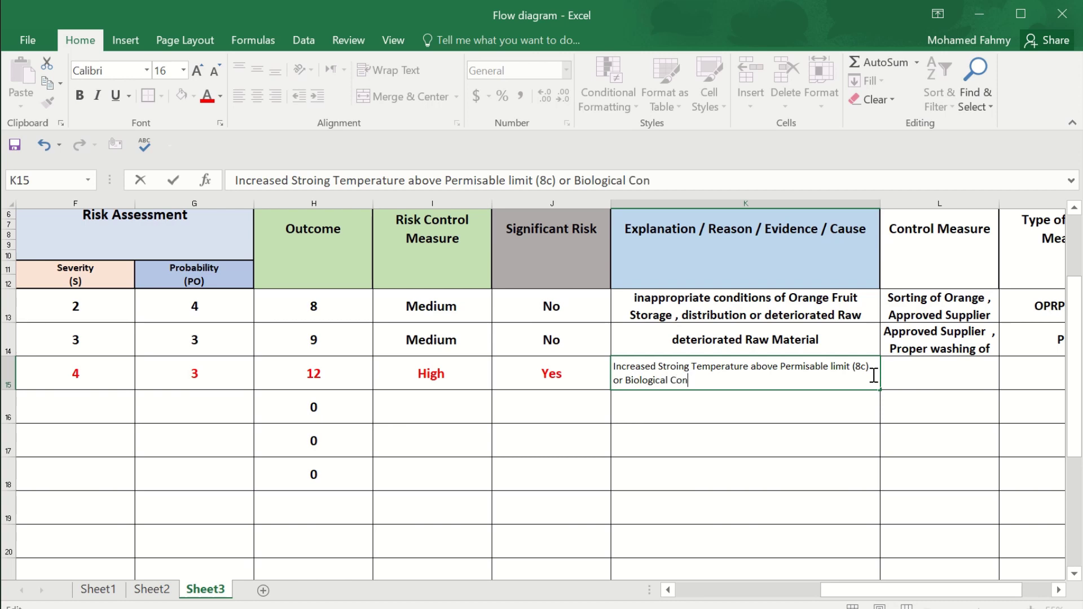
text(taminatio)
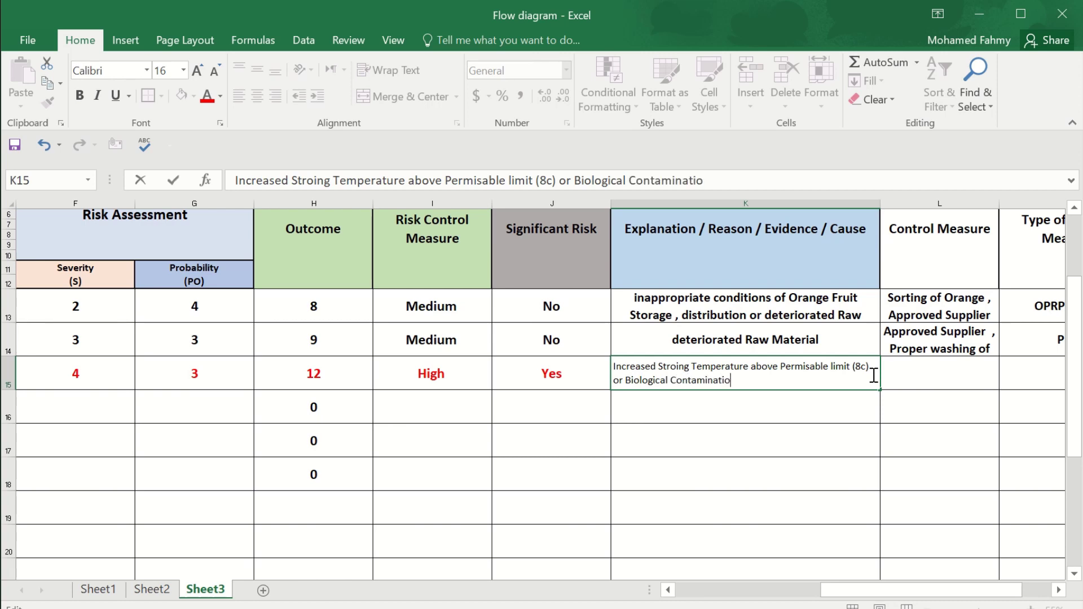
text(n to the Soil)
key(ctrl+Return)
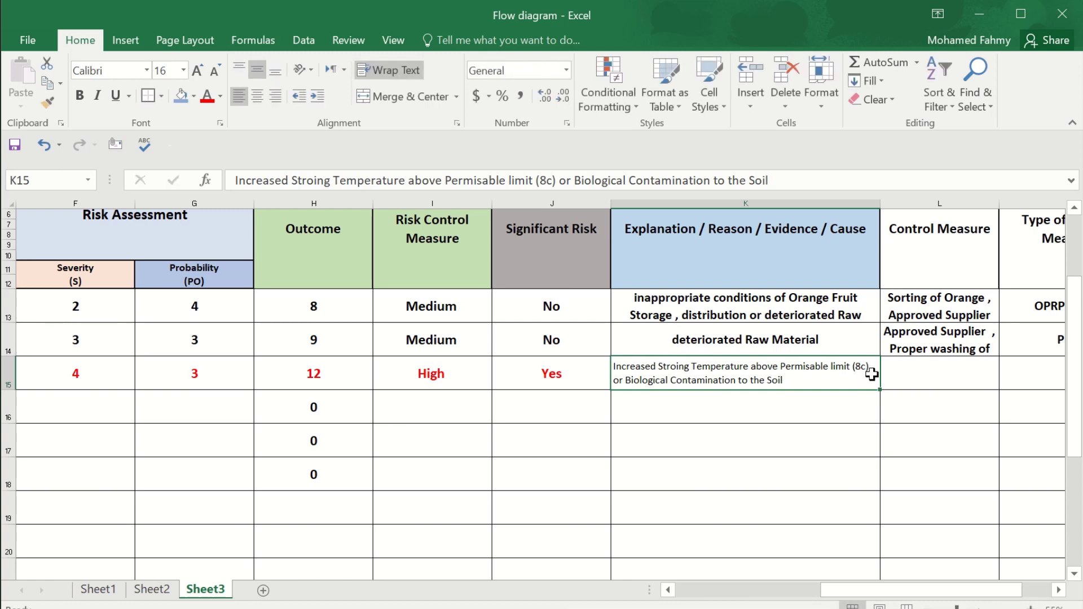
Step: Copy K14's bold, centred formatting onto the biological explanation in K15 with Format Painter
click(752, 339)
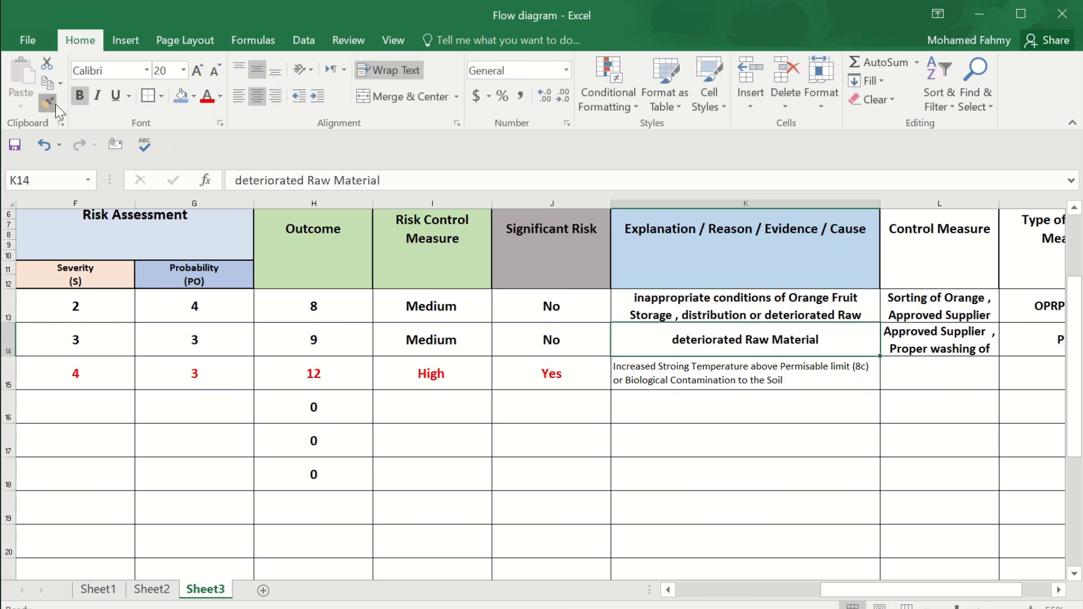
click(705, 386)
click(670, 339)
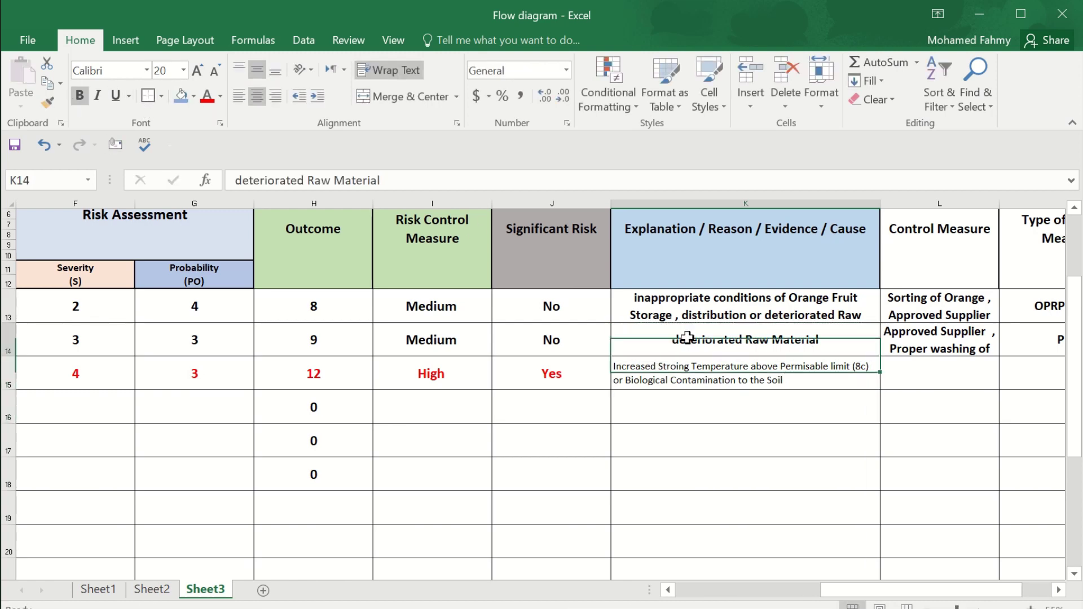
click(47, 103)
click(715, 384)
key(Down)
key(Down)
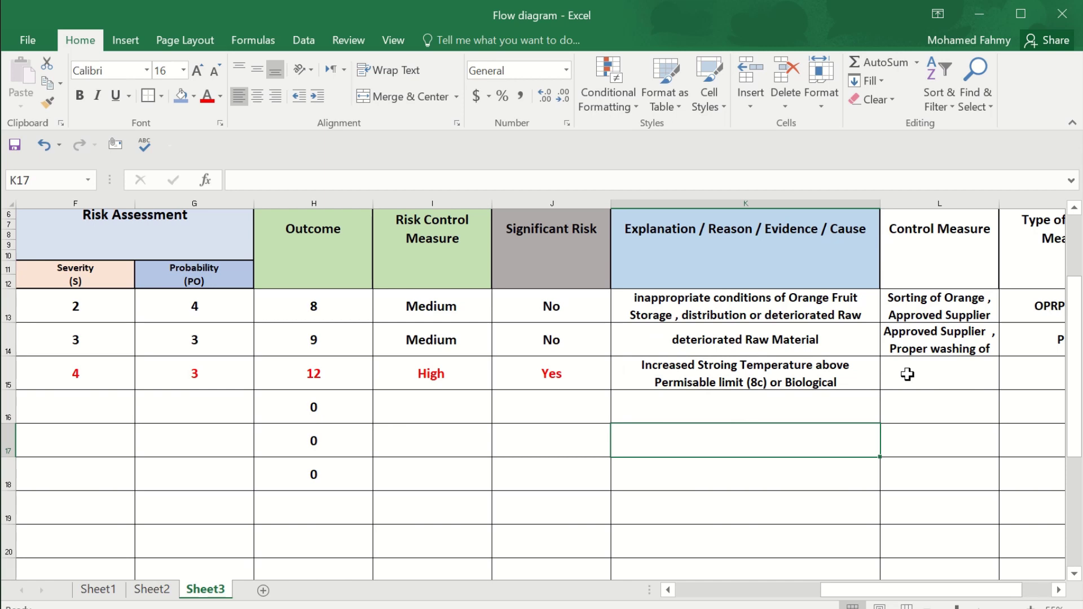
mouse_move(931, 592)
mouse_down()
mouse_move(851, 591)
mouse_move(949, 591)
mouse_up()
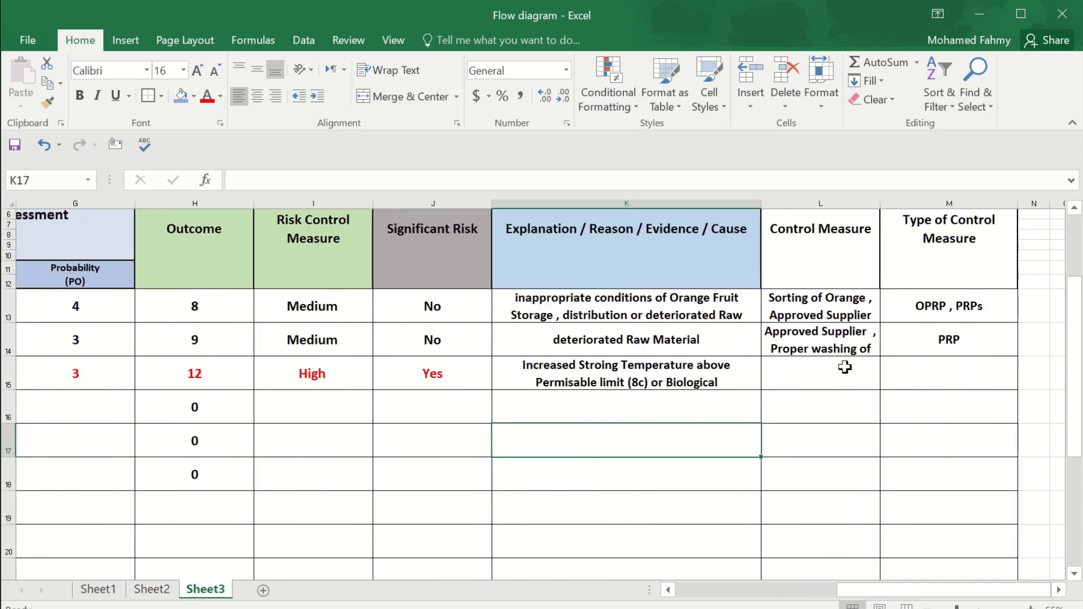
Step: Enter 'Pasteurization , COA' in L15 and 'CCP , PRP' in M15
click(818, 374)
text(Pa)
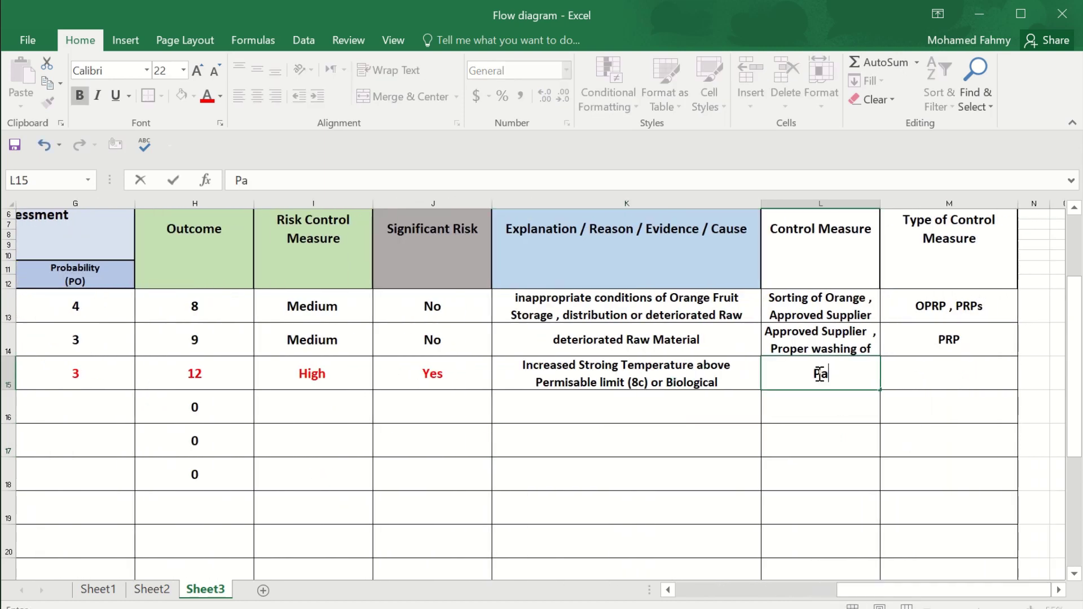
text(steuriza)
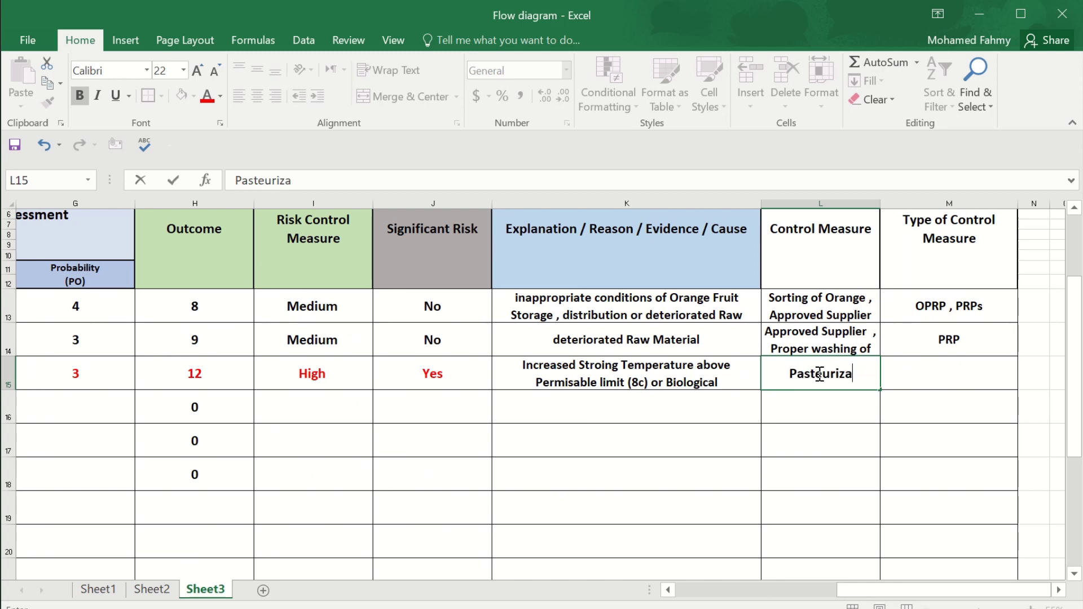
text(tion )
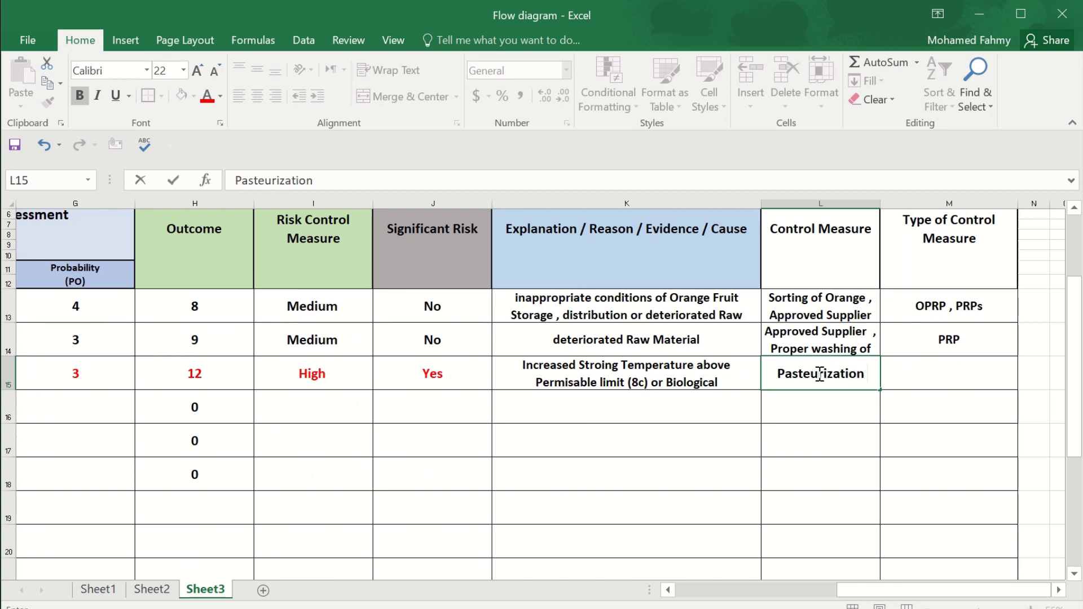
text(, COA)
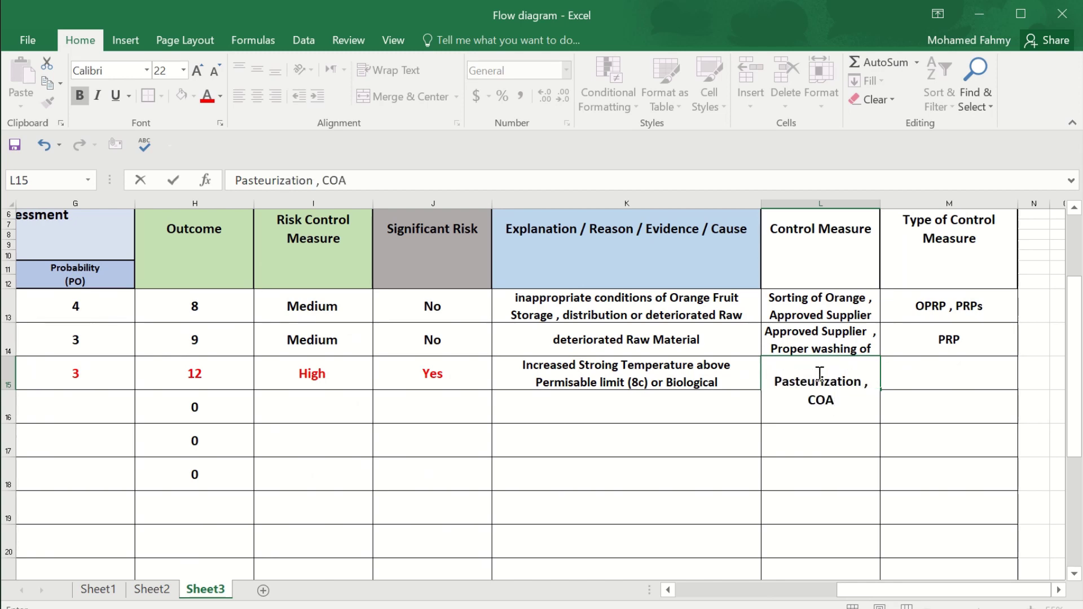
click(990, 467)
double_click(925, 369)
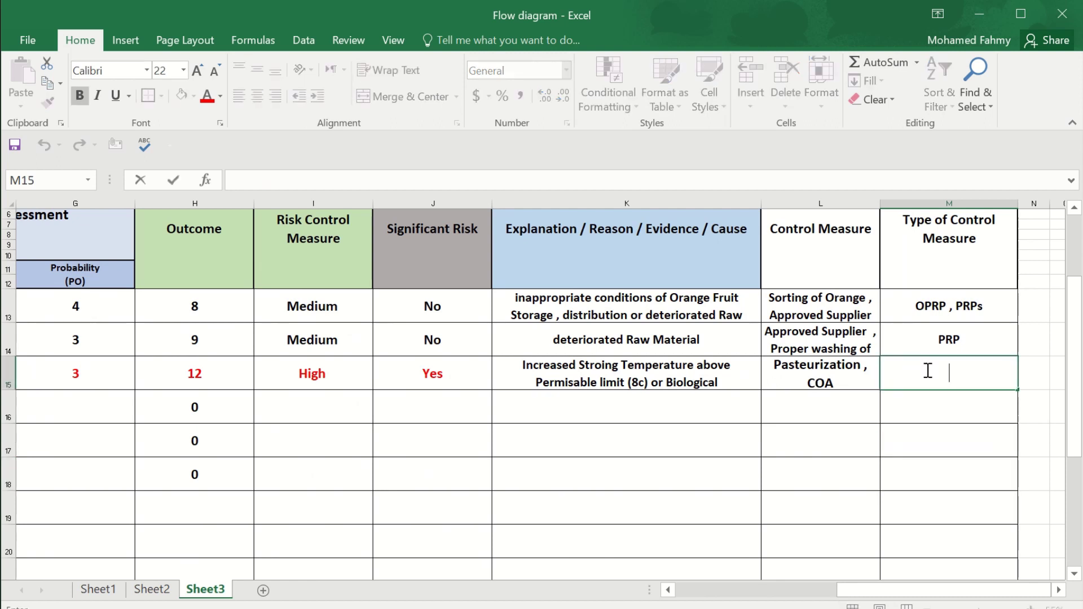
text(CCP , PRP)
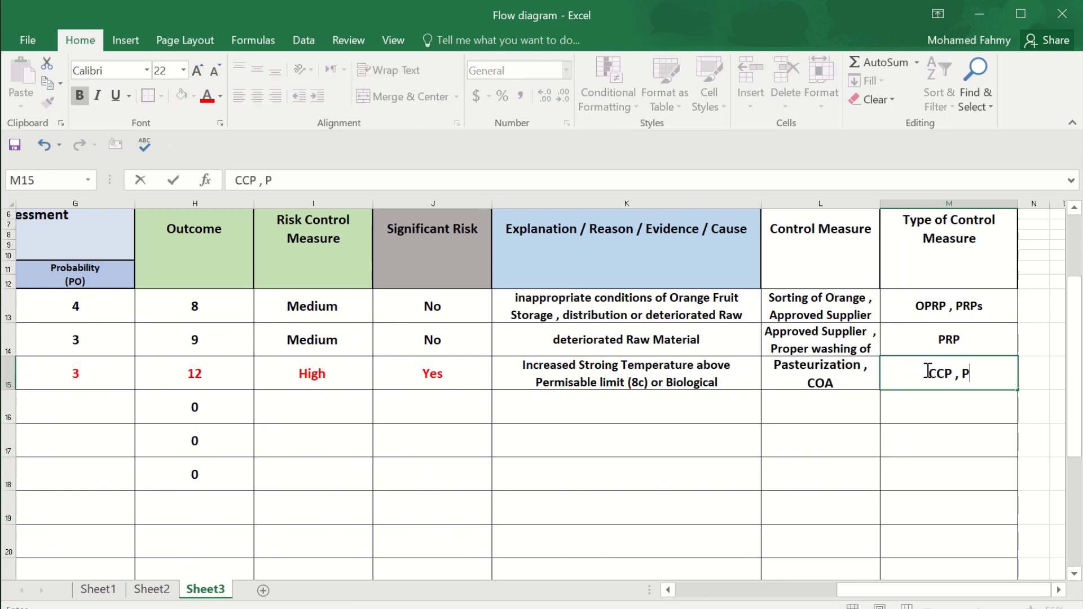
click(902, 460)
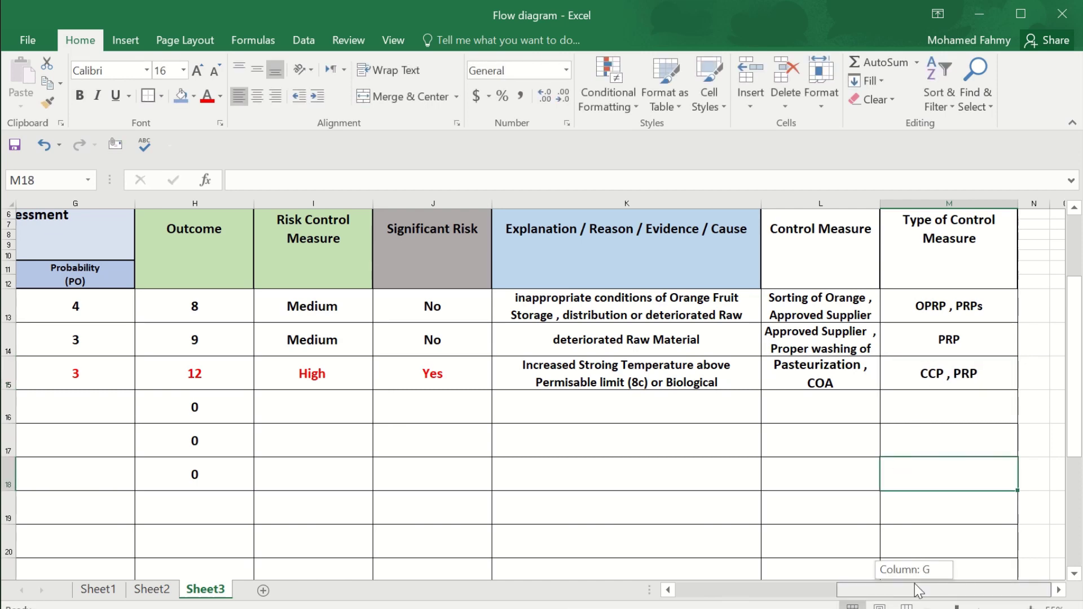
Step: Score the Allergen and Radiation rows with severity 1 and probability 1 (F16:G17)
drag(914, 590, 733, 588)
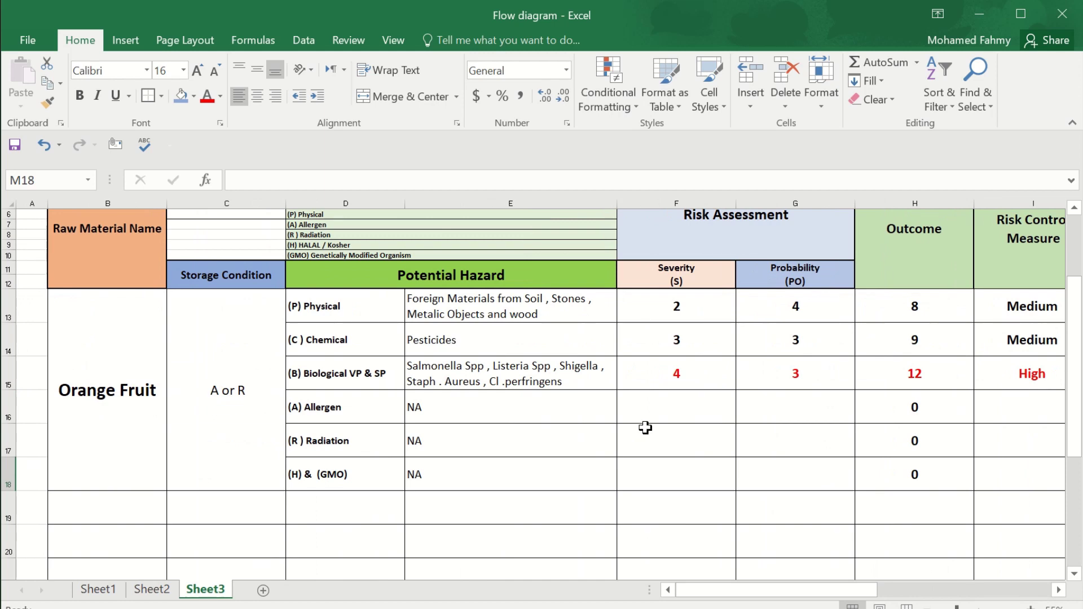
click(681, 412)
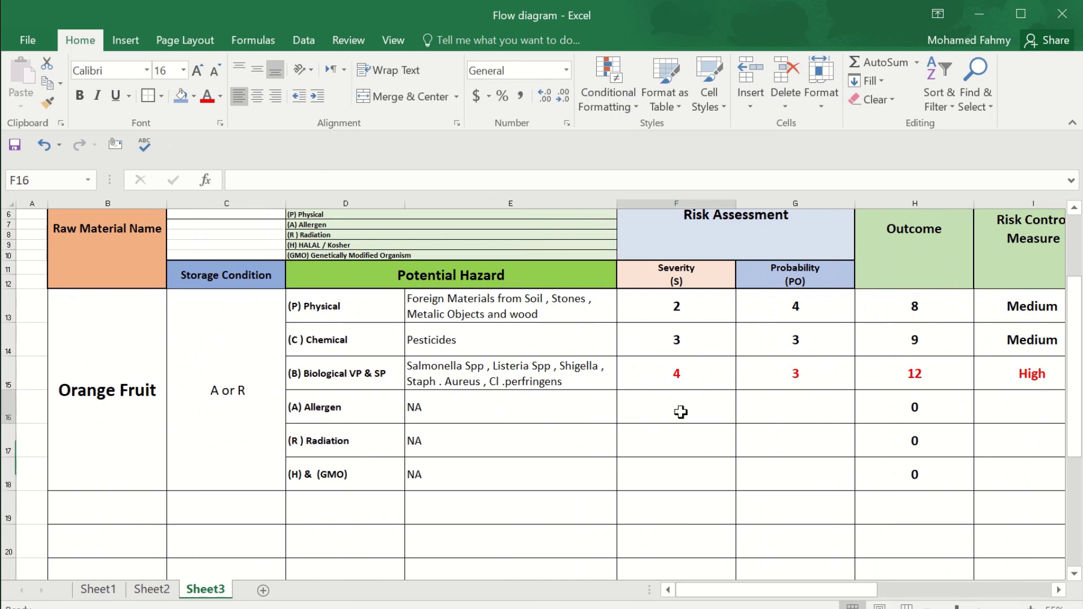
text(1)
click(829, 406)
text(1)
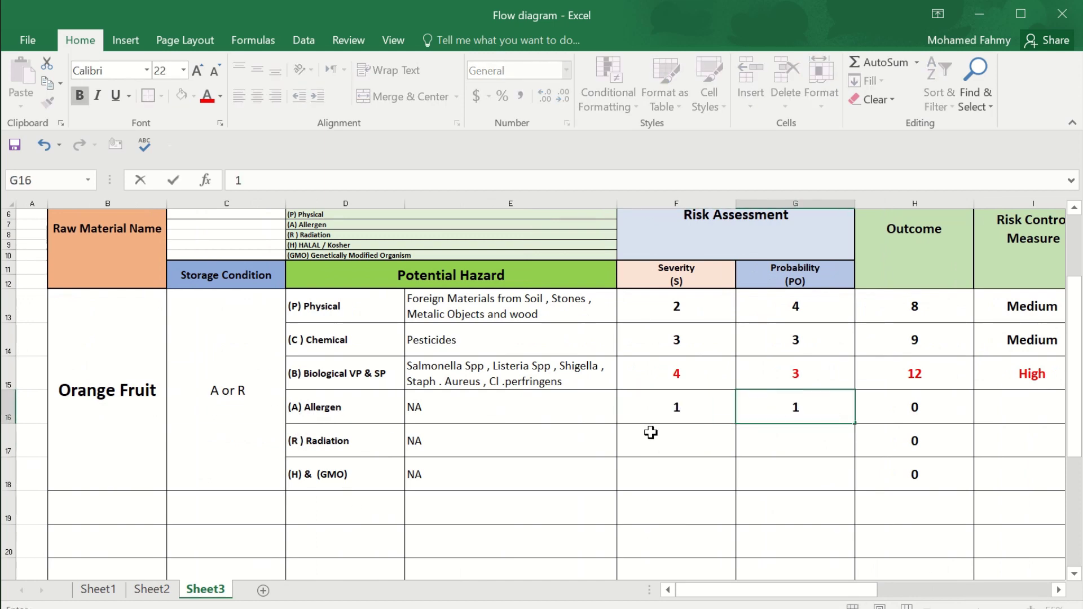
click(651, 433)
text(1)
click(793, 450)
text(1)
Step: Score the GMO row with severity 1 and probability 1 in F18 and G18
click(693, 474)
text(1)
click(807, 485)
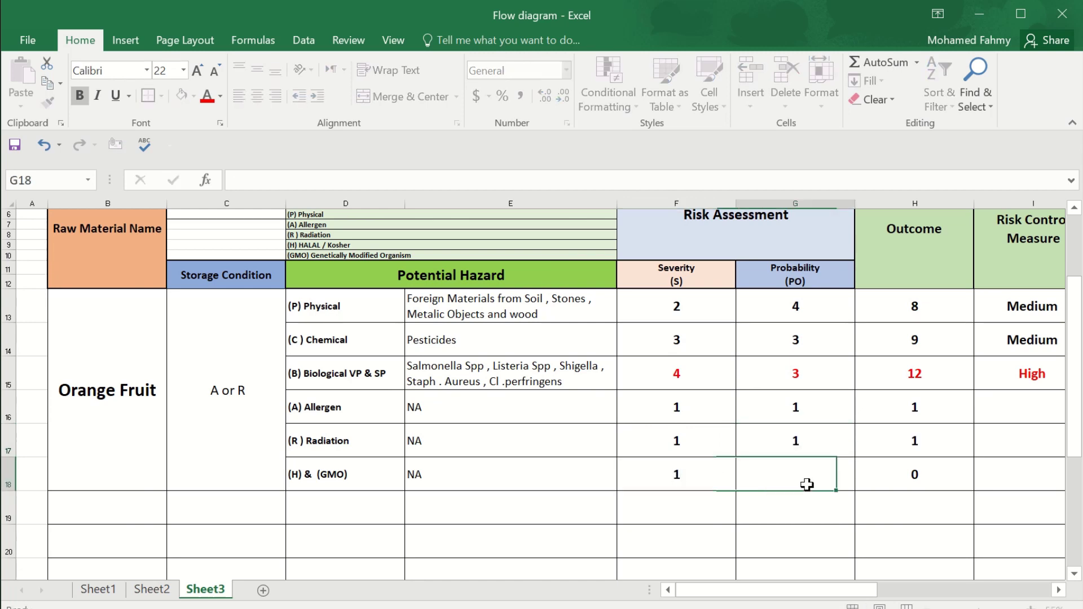
text(1)
click(919, 533)
drag(869, 591, 985, 591)
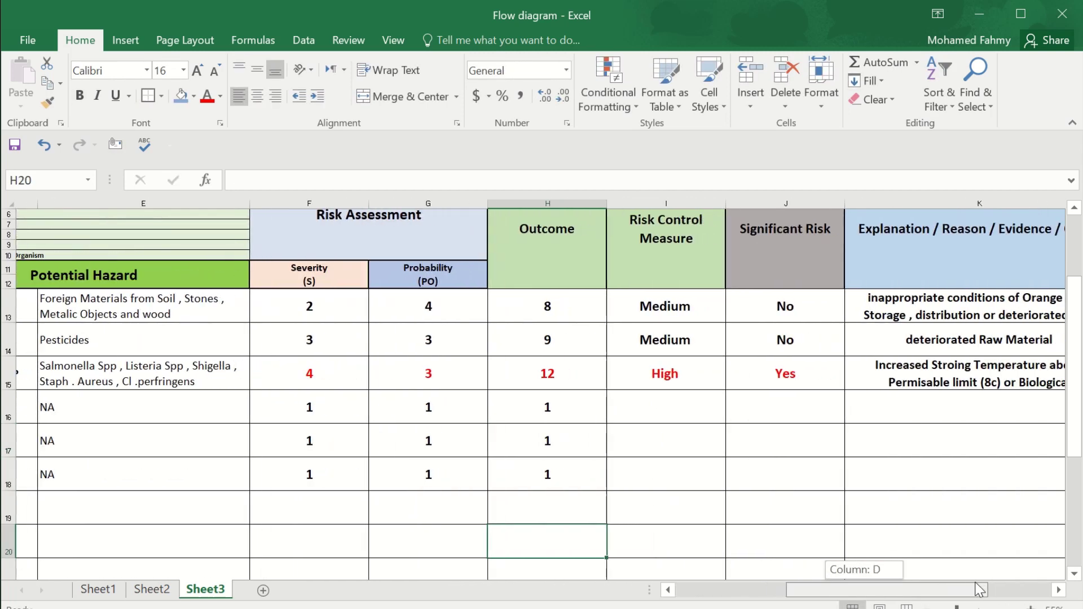
Step: Enter NA in I16 and fill it across to M16 and down through row 18
double_click(686, 414)
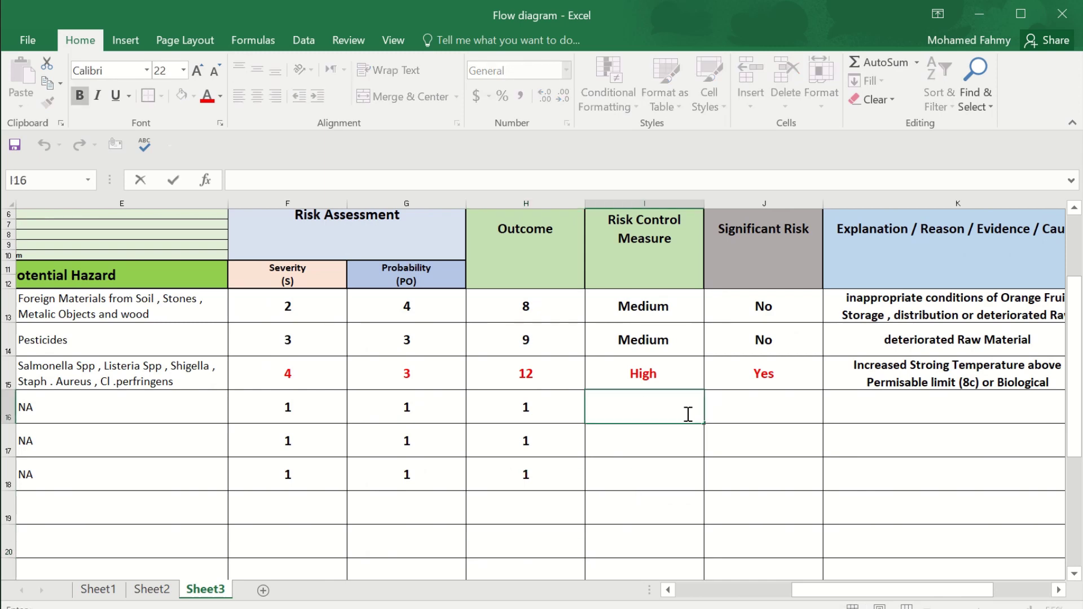
text(NA)
click(658, 460)
click(643, 415)
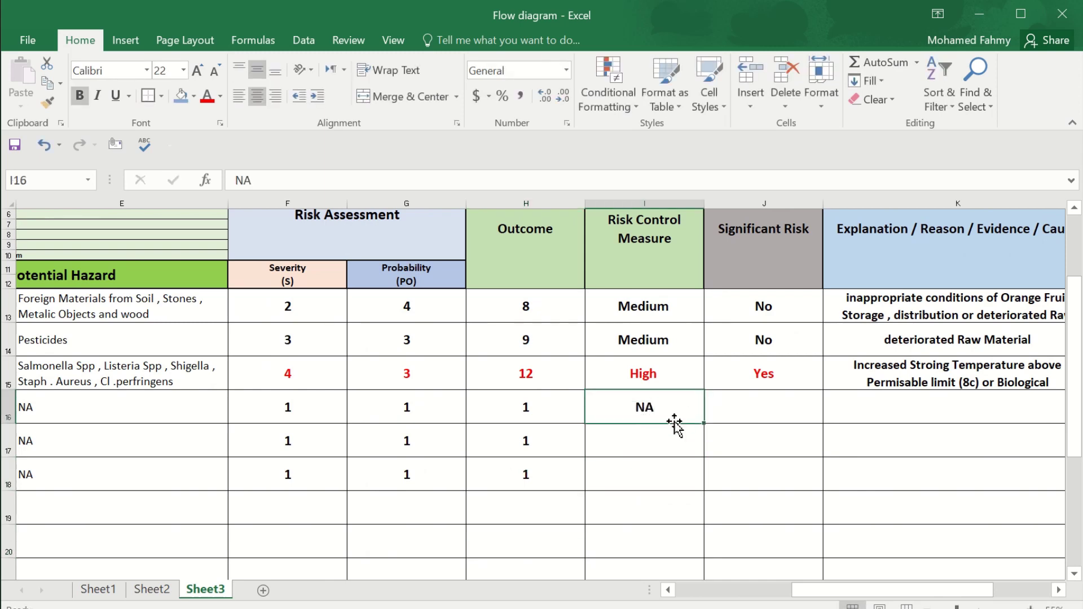
drag(706, 425, 993, 497)
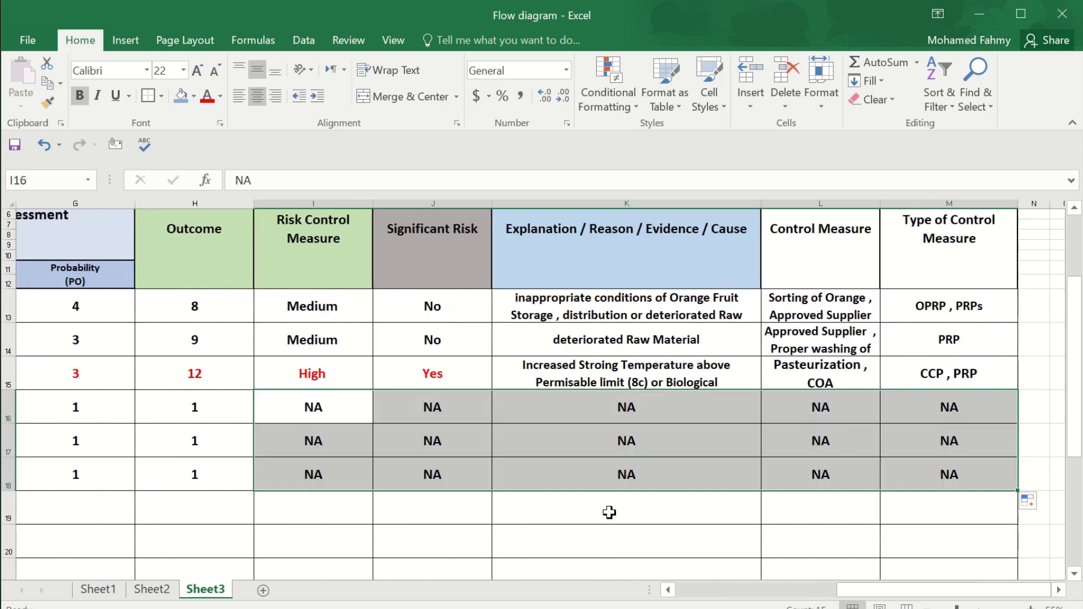
click(609, 512)
Step: Select the Orange Fruit table B13:K18 and save the Flow diagram workbook
scroll(788, 543, down, 1)
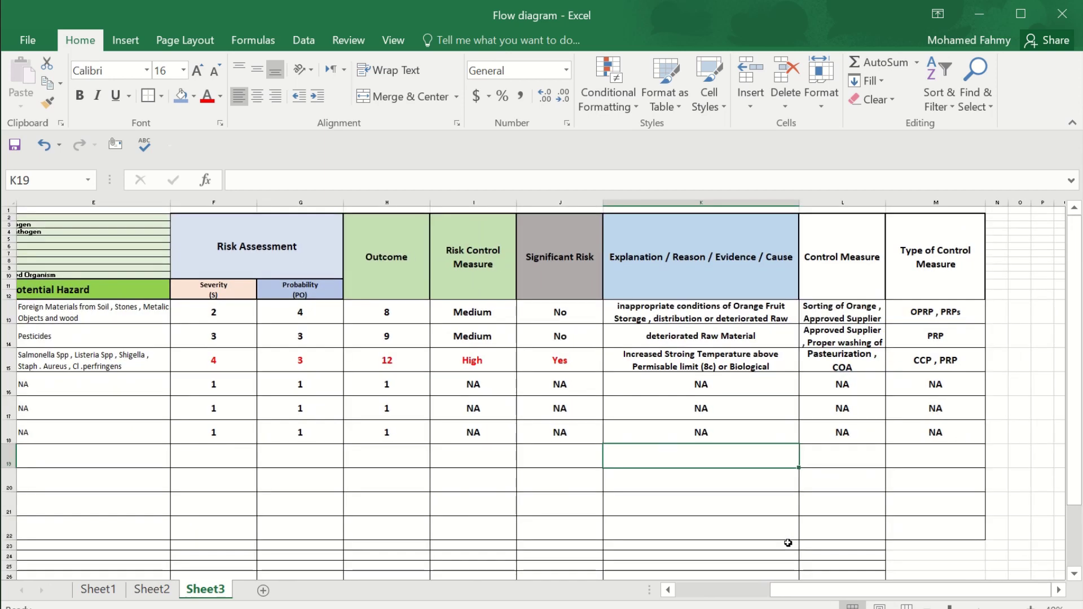
drag(778, 590, 688, 596)
drag(78, 344, 984, 443)
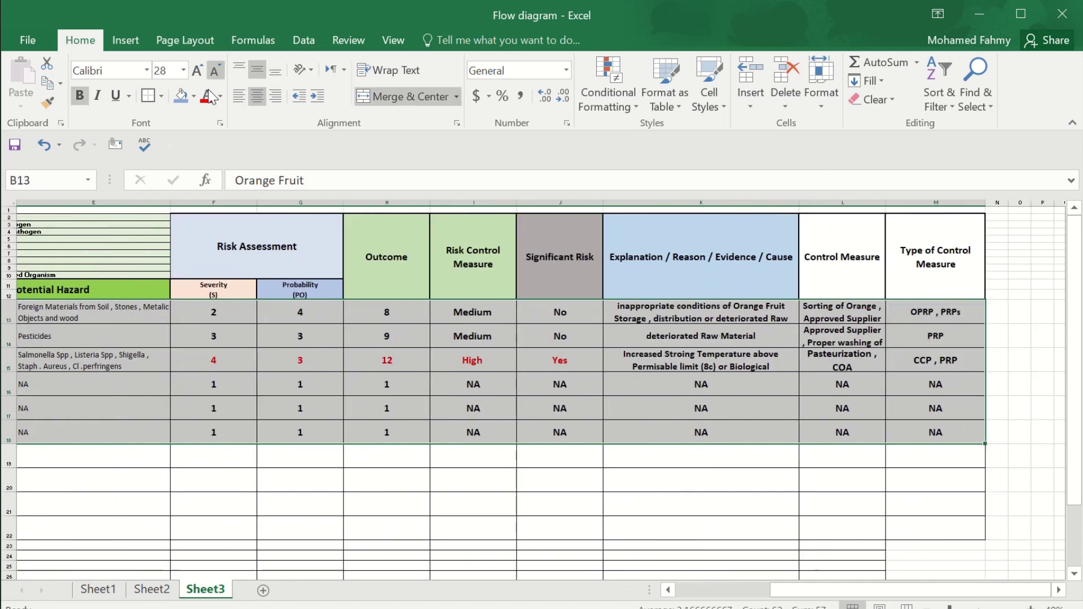
key(ctrl+s)
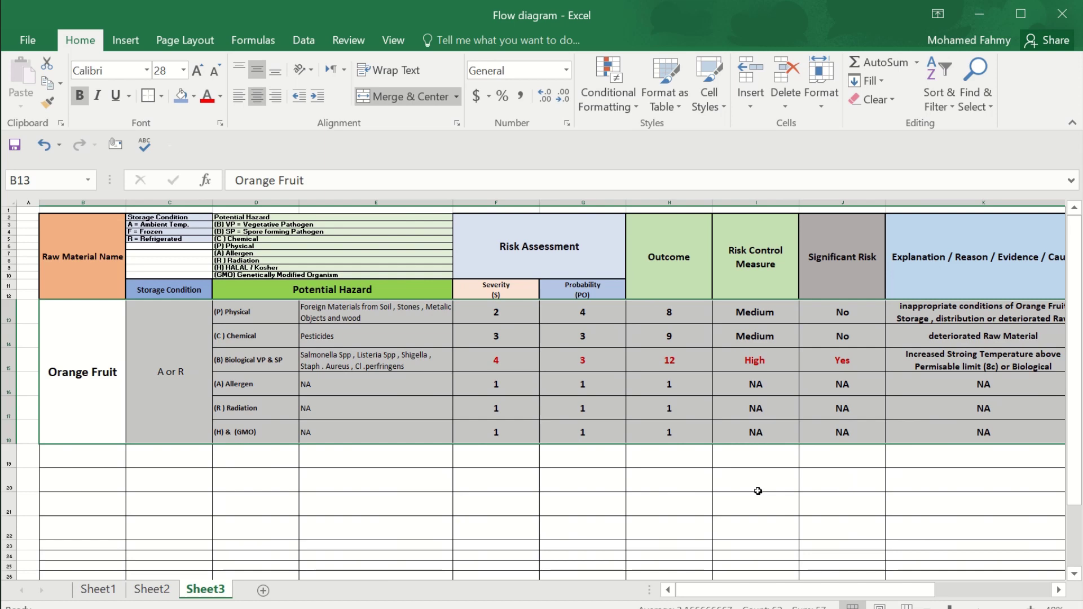
click(569, 505)
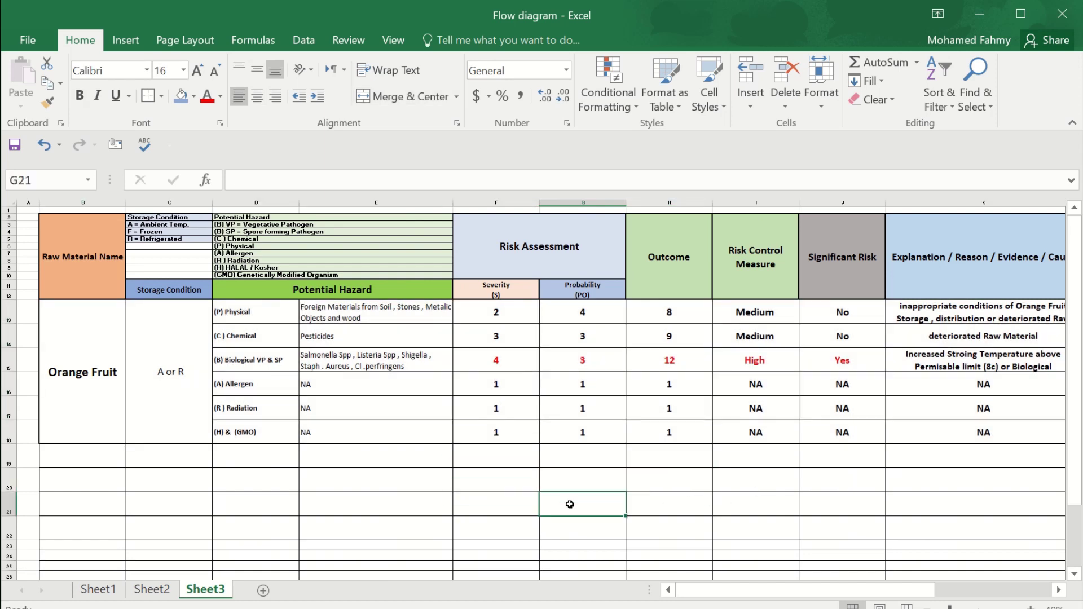